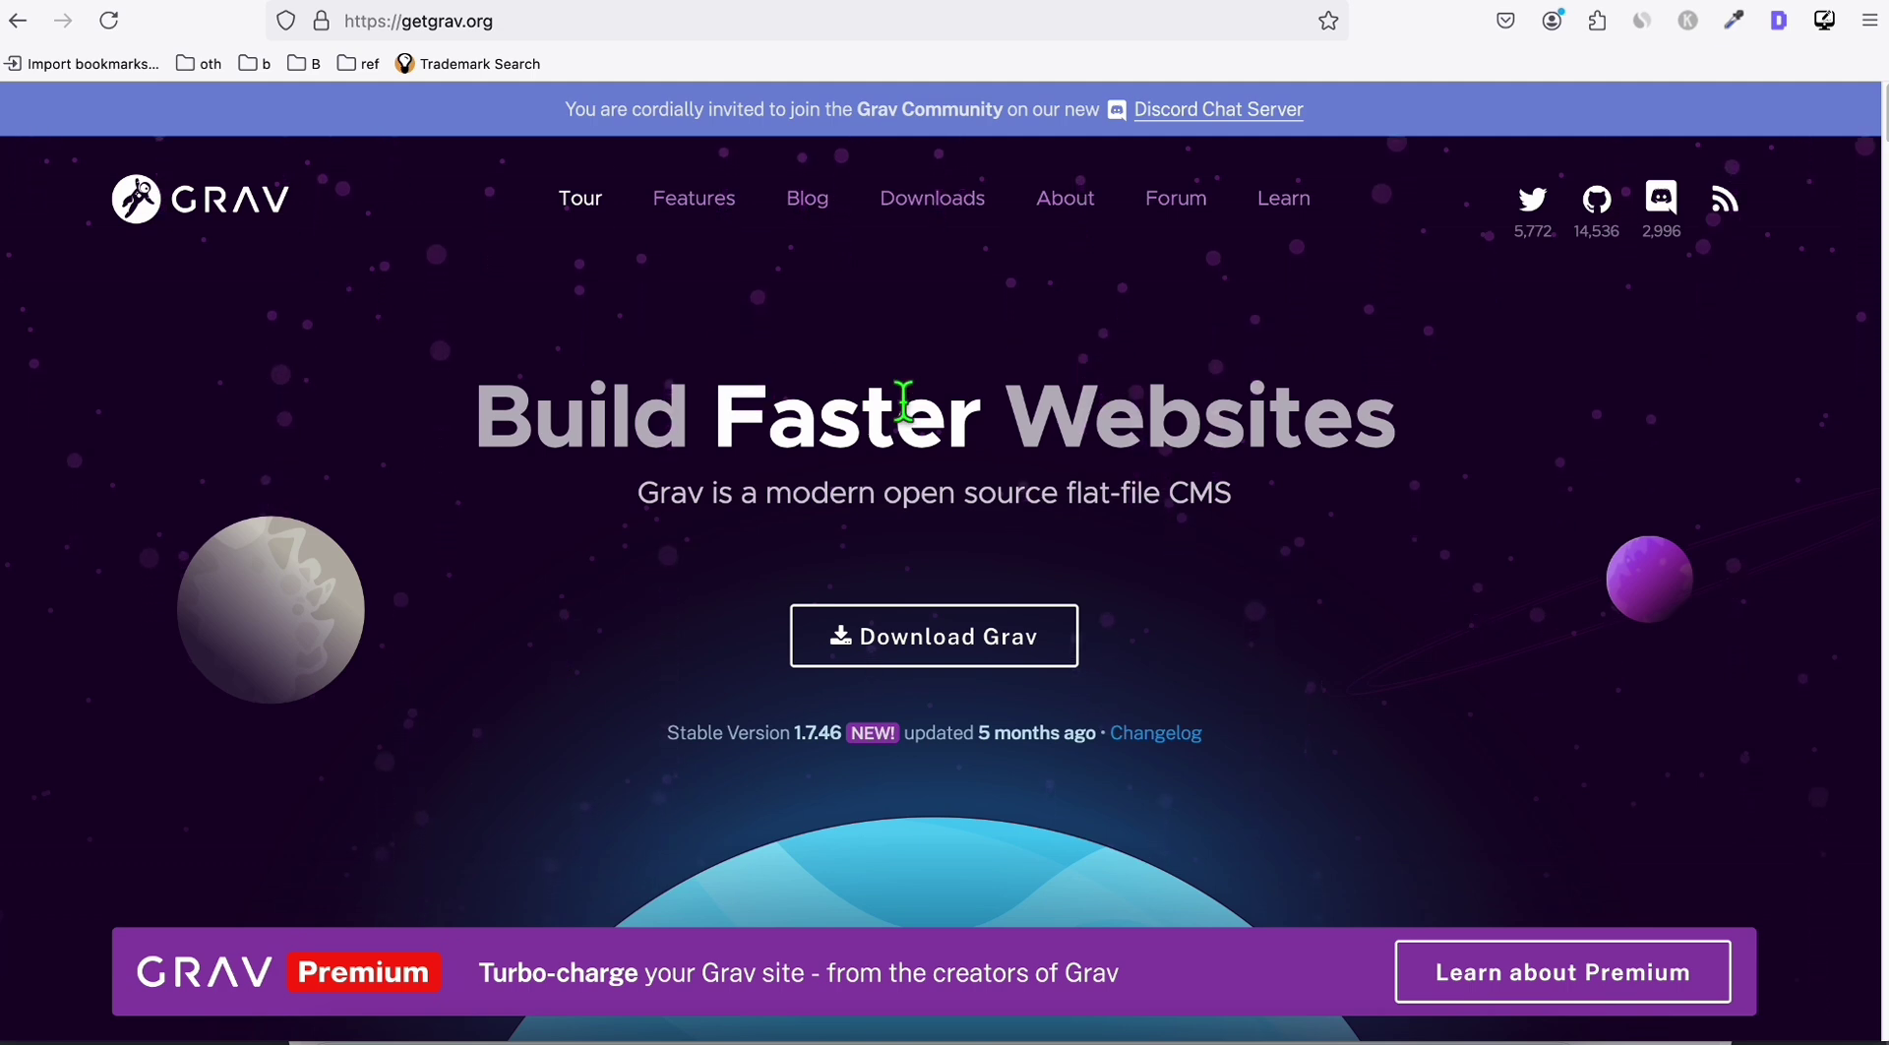
- Open the Grav downloads page and scroll through the skeleton listings to Clean Blog
drag(1066, 417, 1295, 413)
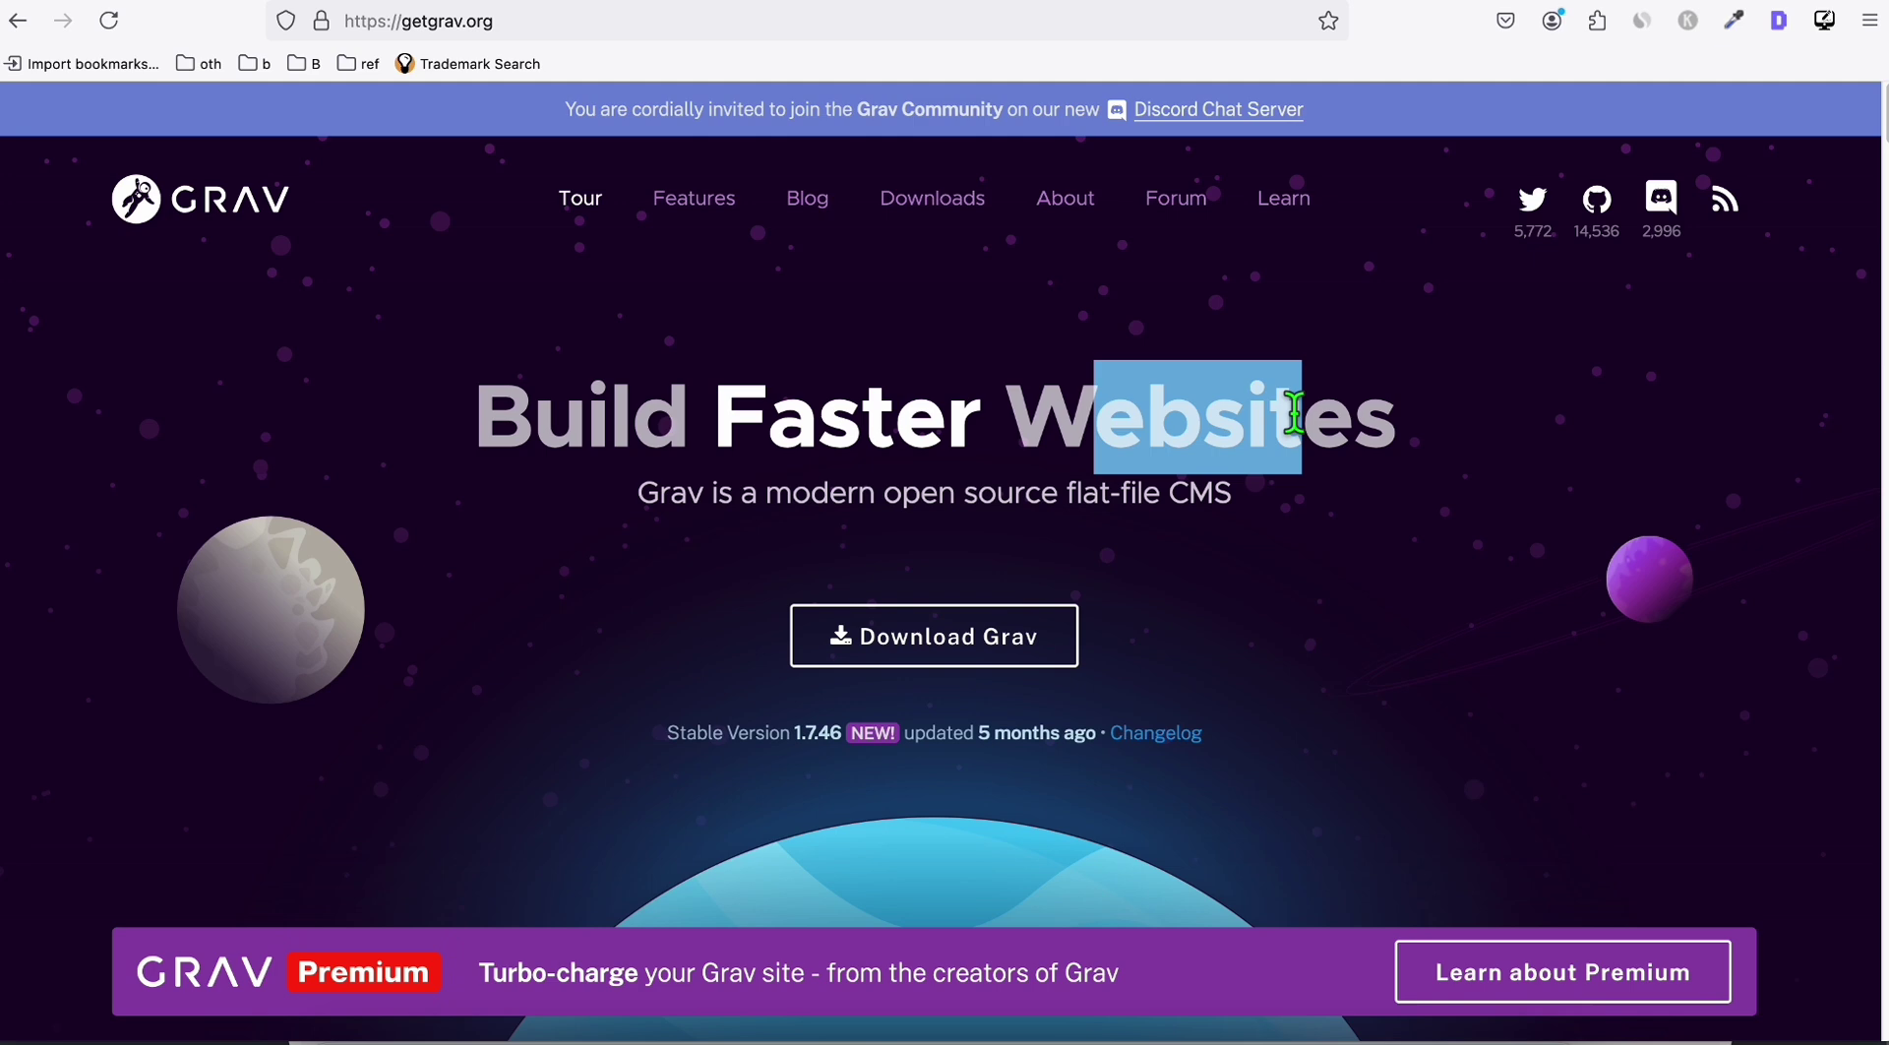
click(1295, 413)
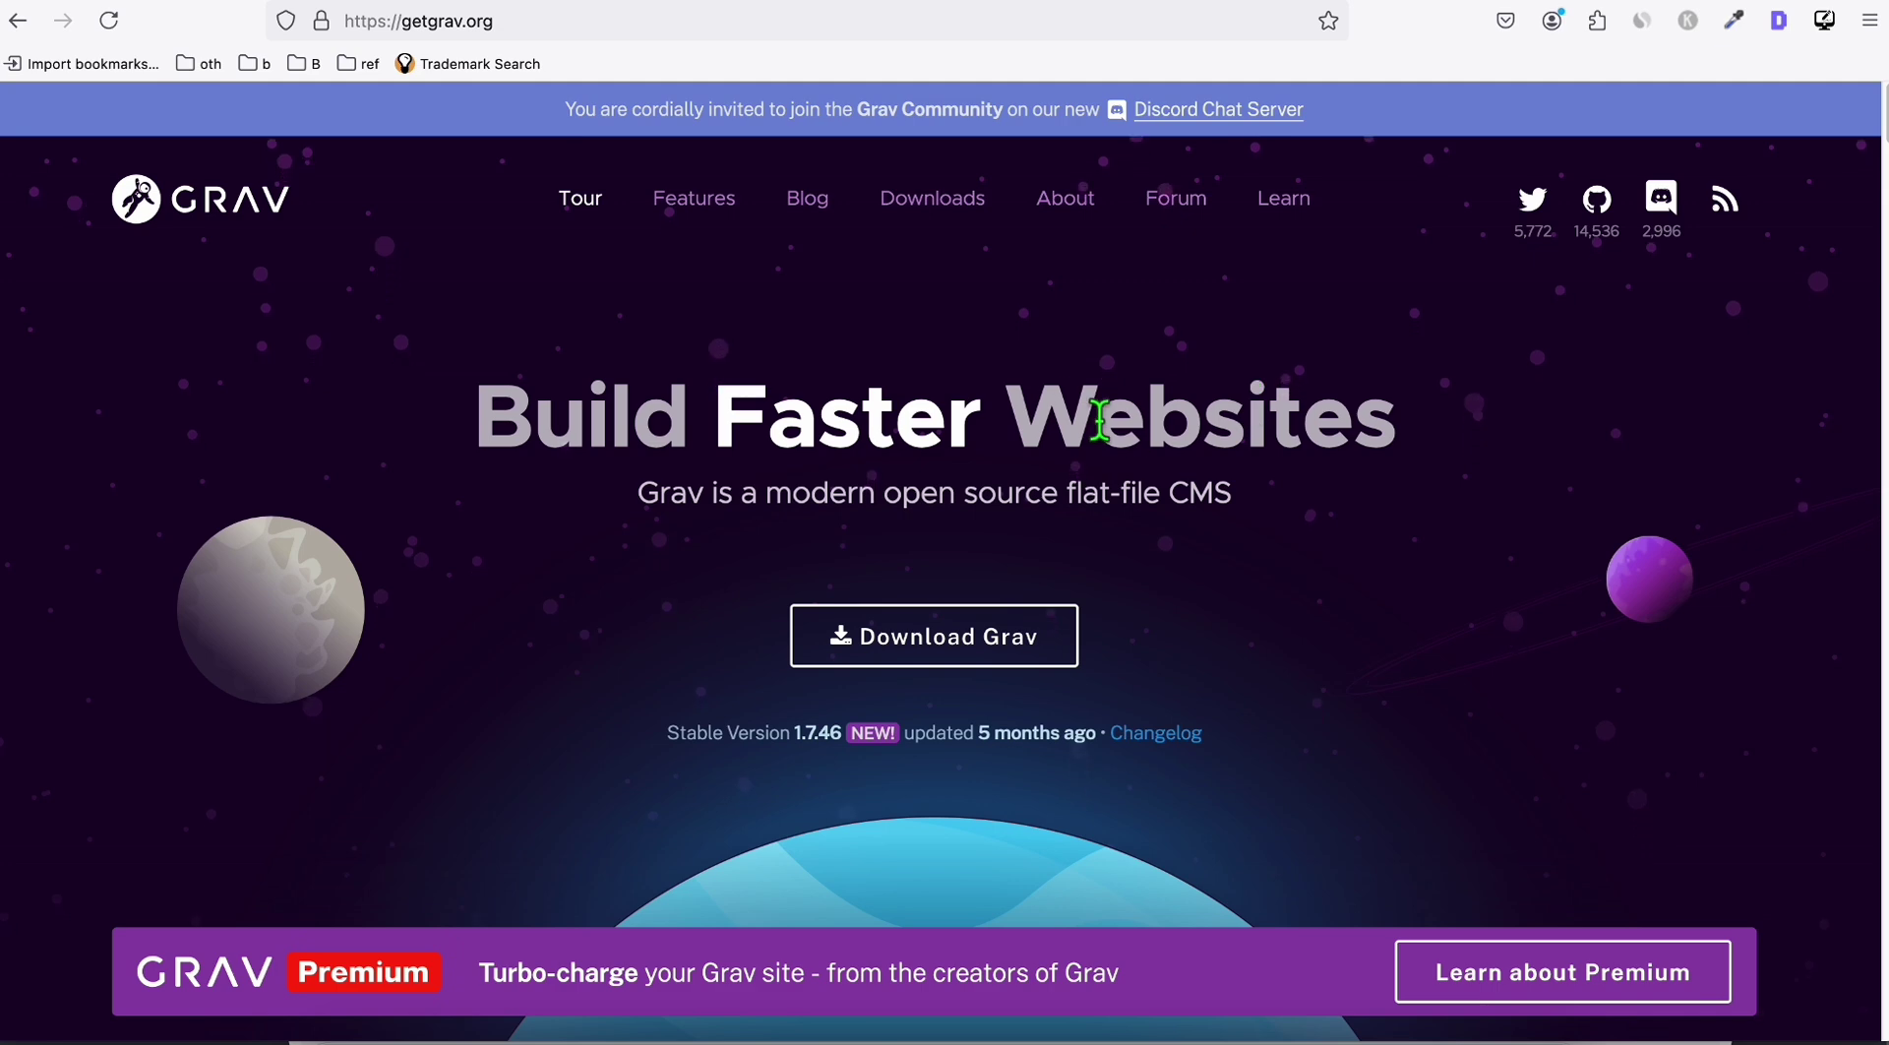
scroll(1096, 409, down, 1)
scroll(1097, 408, up, 1)
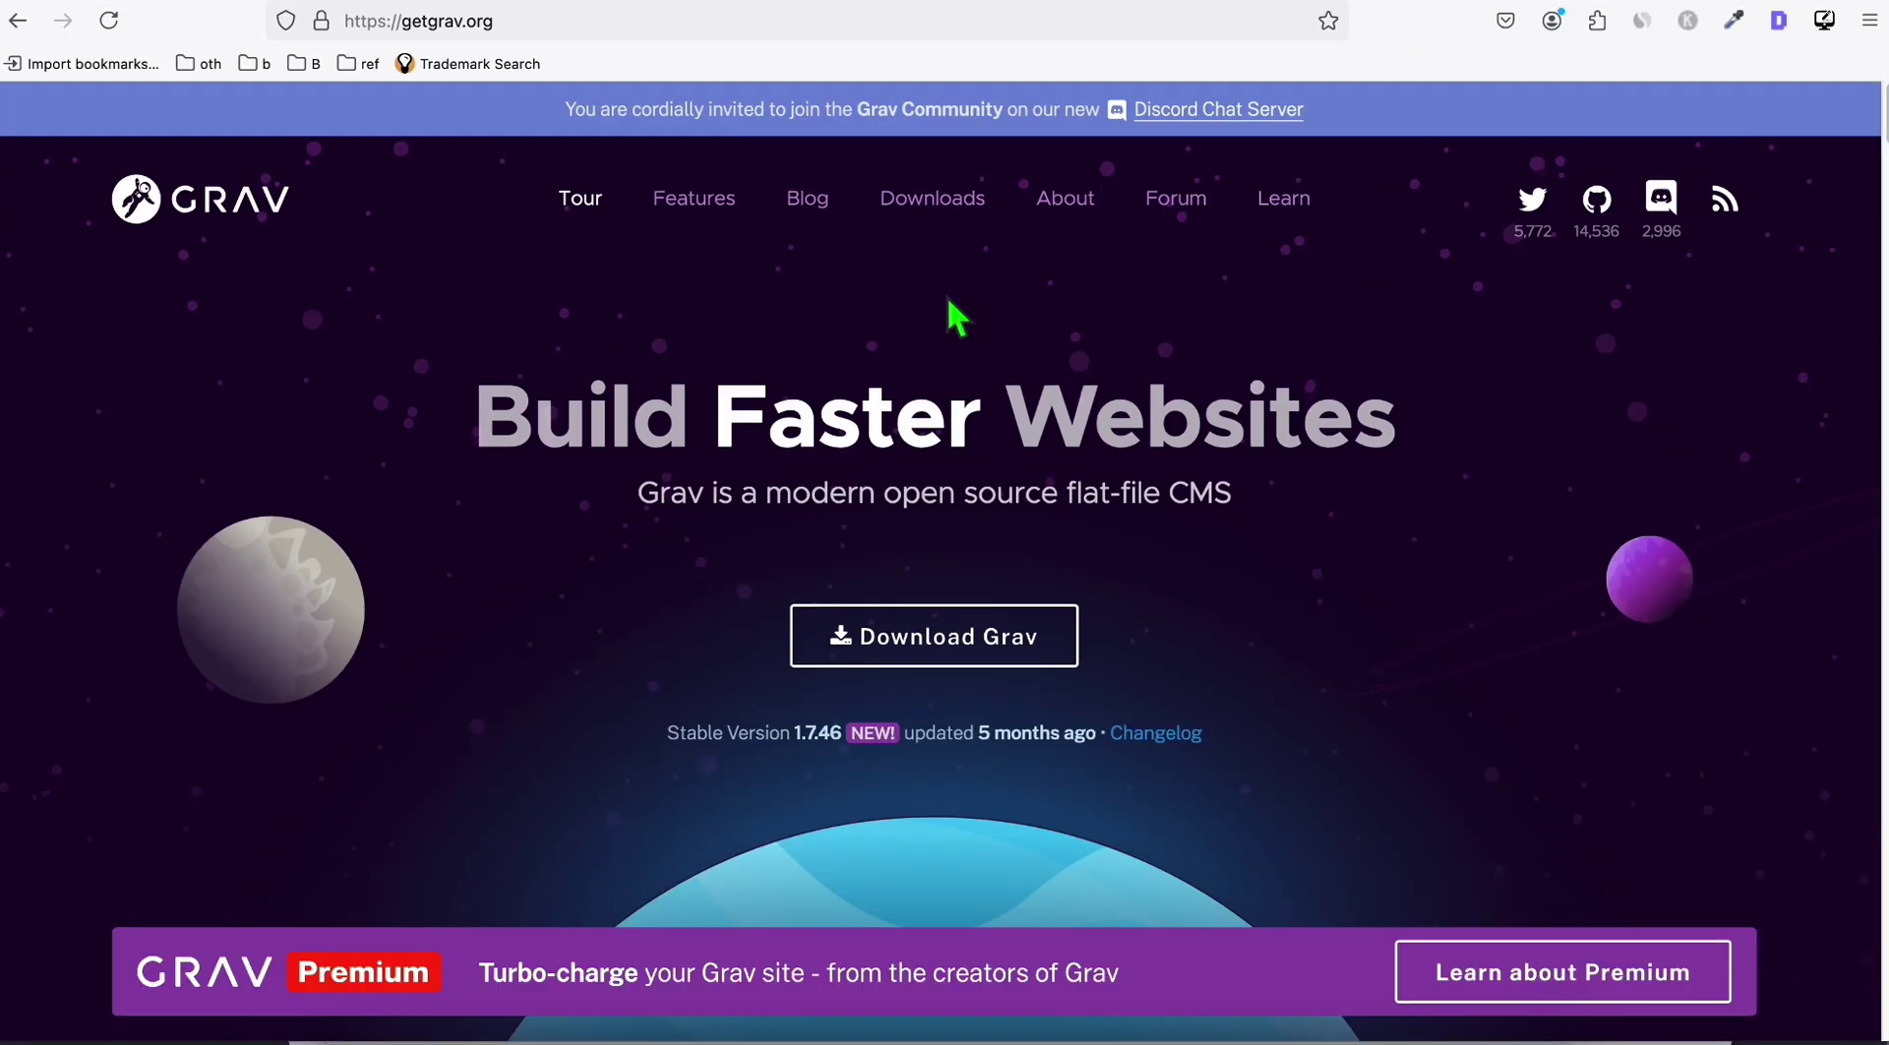
click(965, 202)
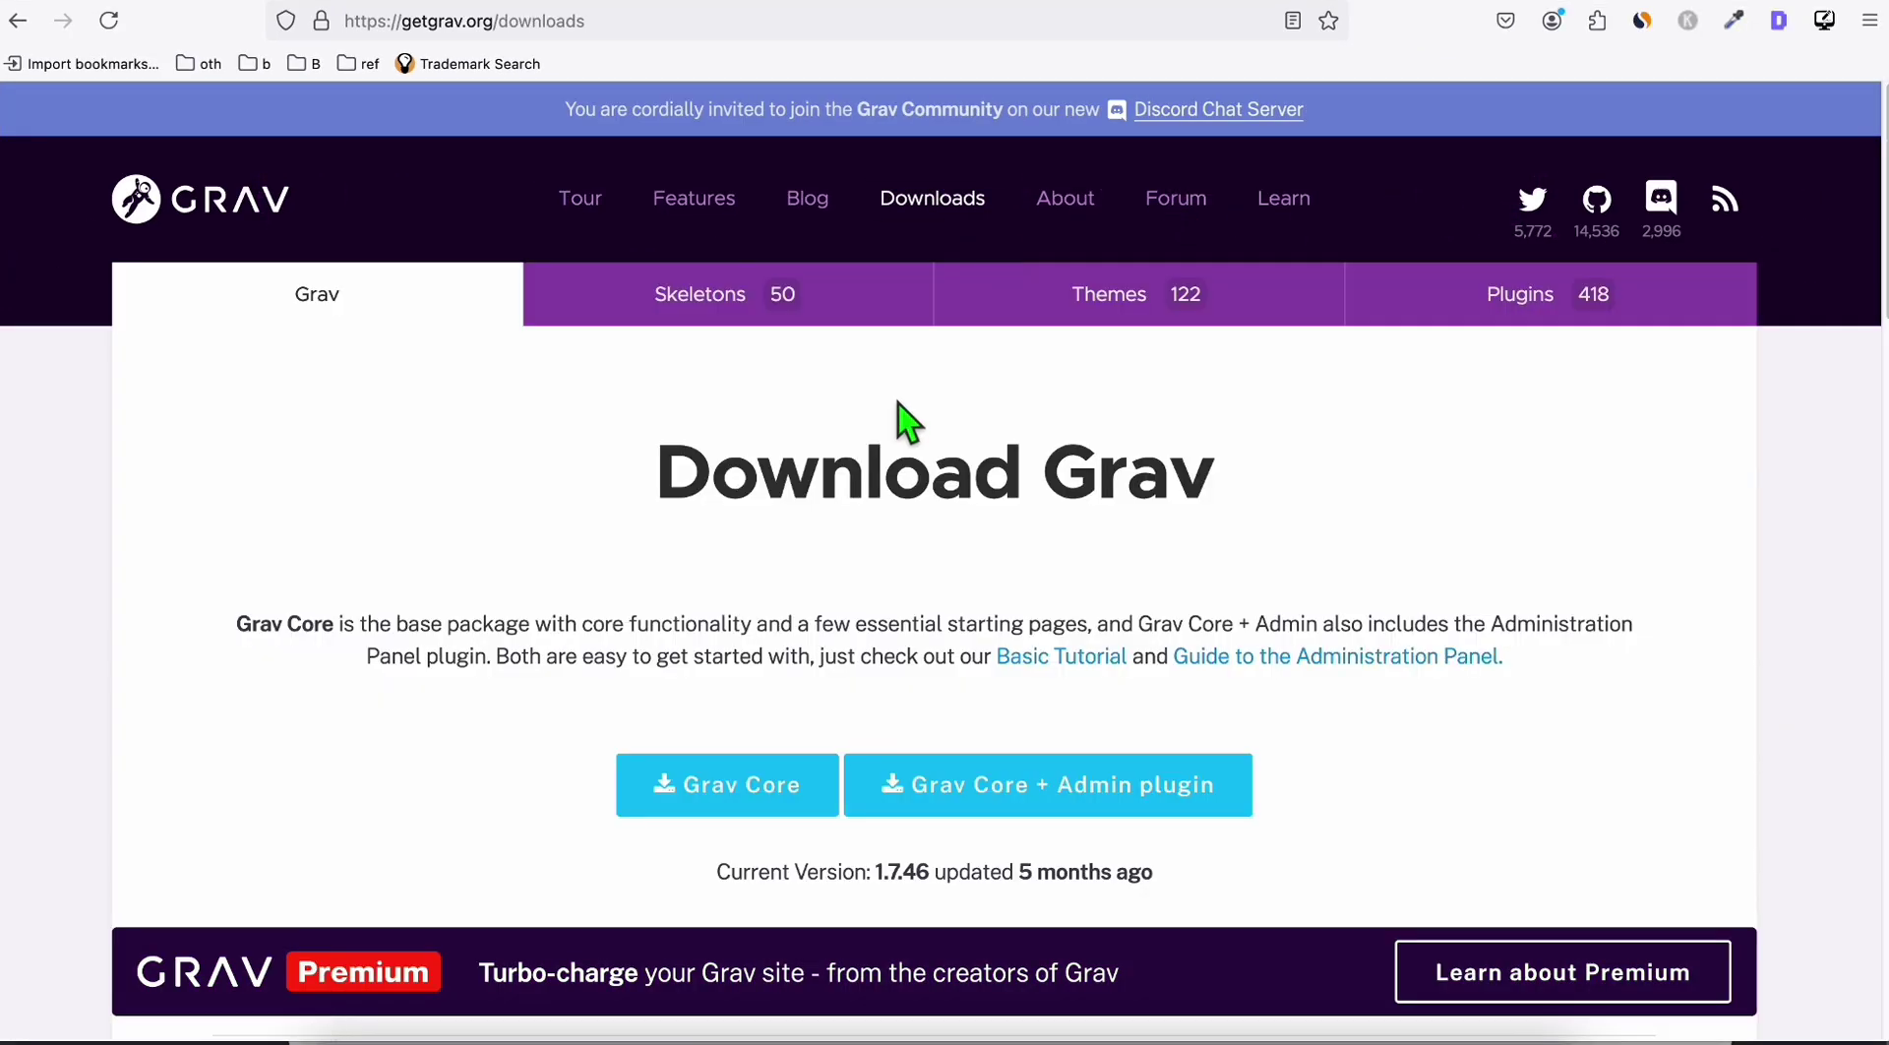
scroll(991, 497, down, 1)
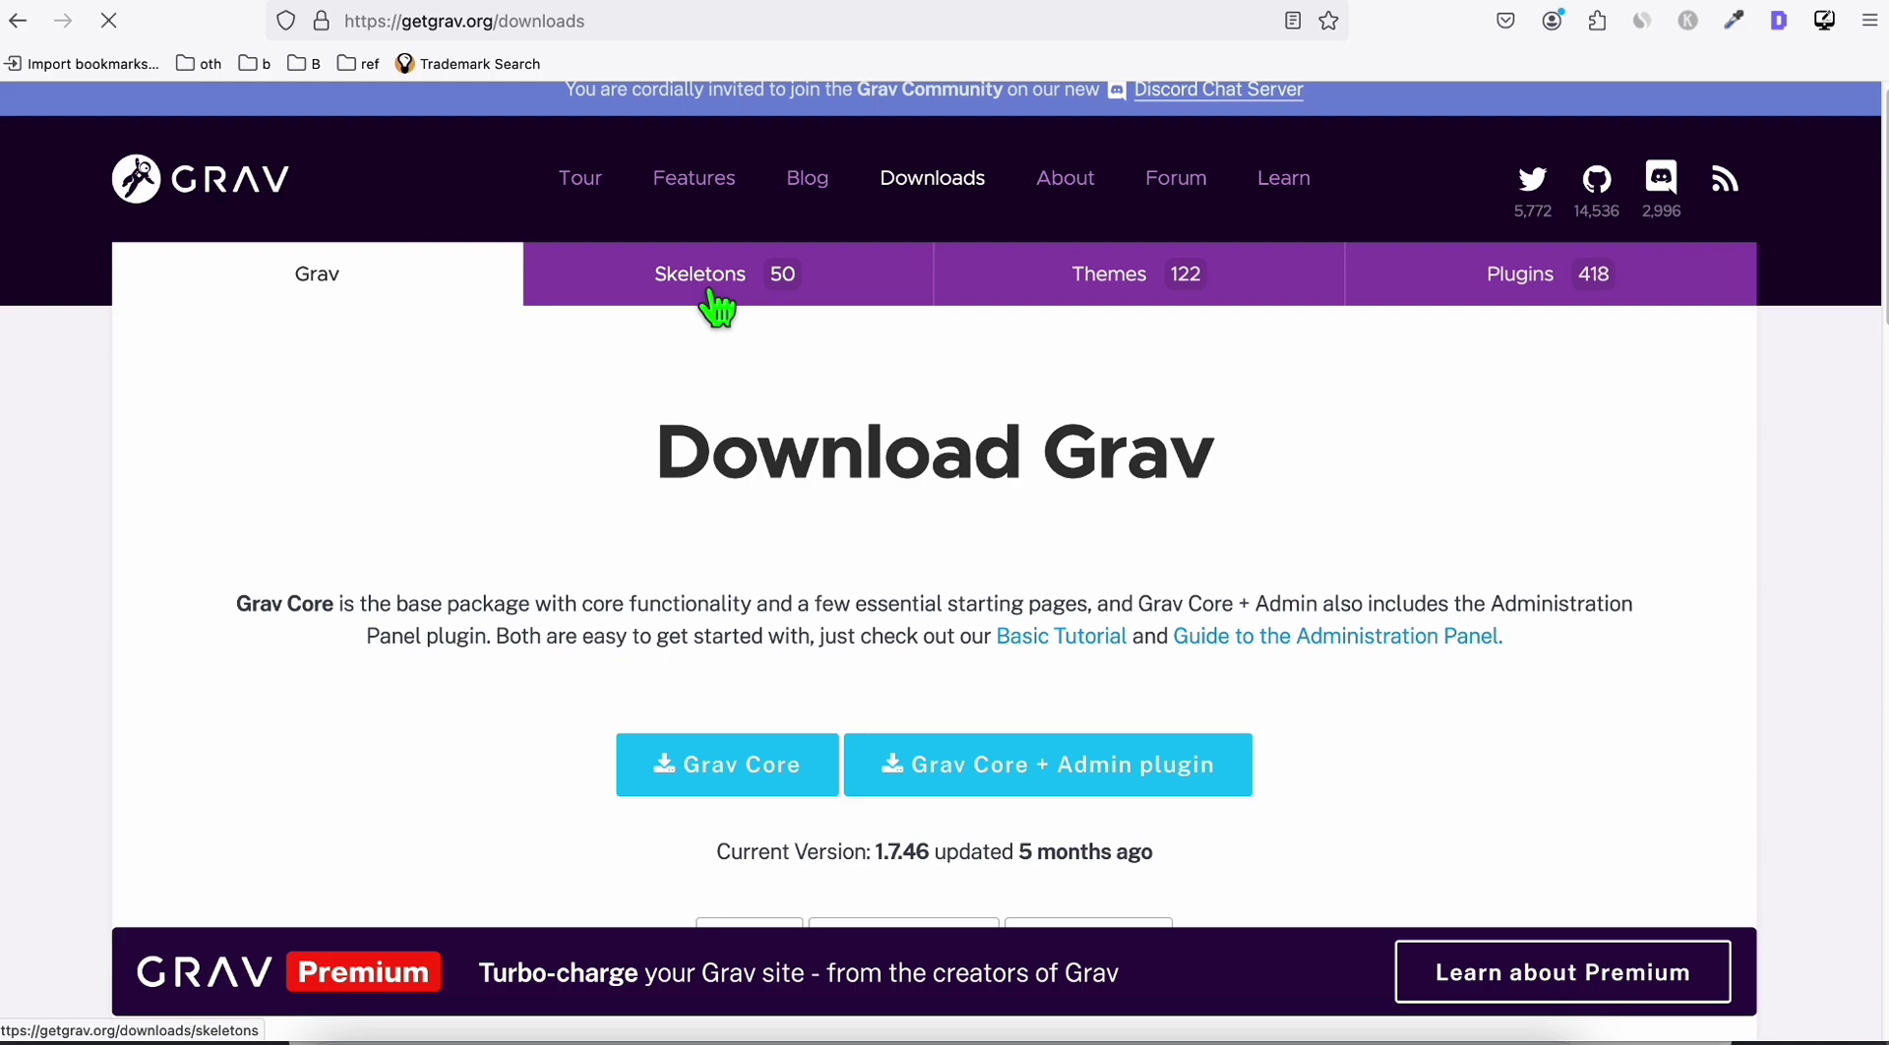
scroll(885, 399, down, 5)
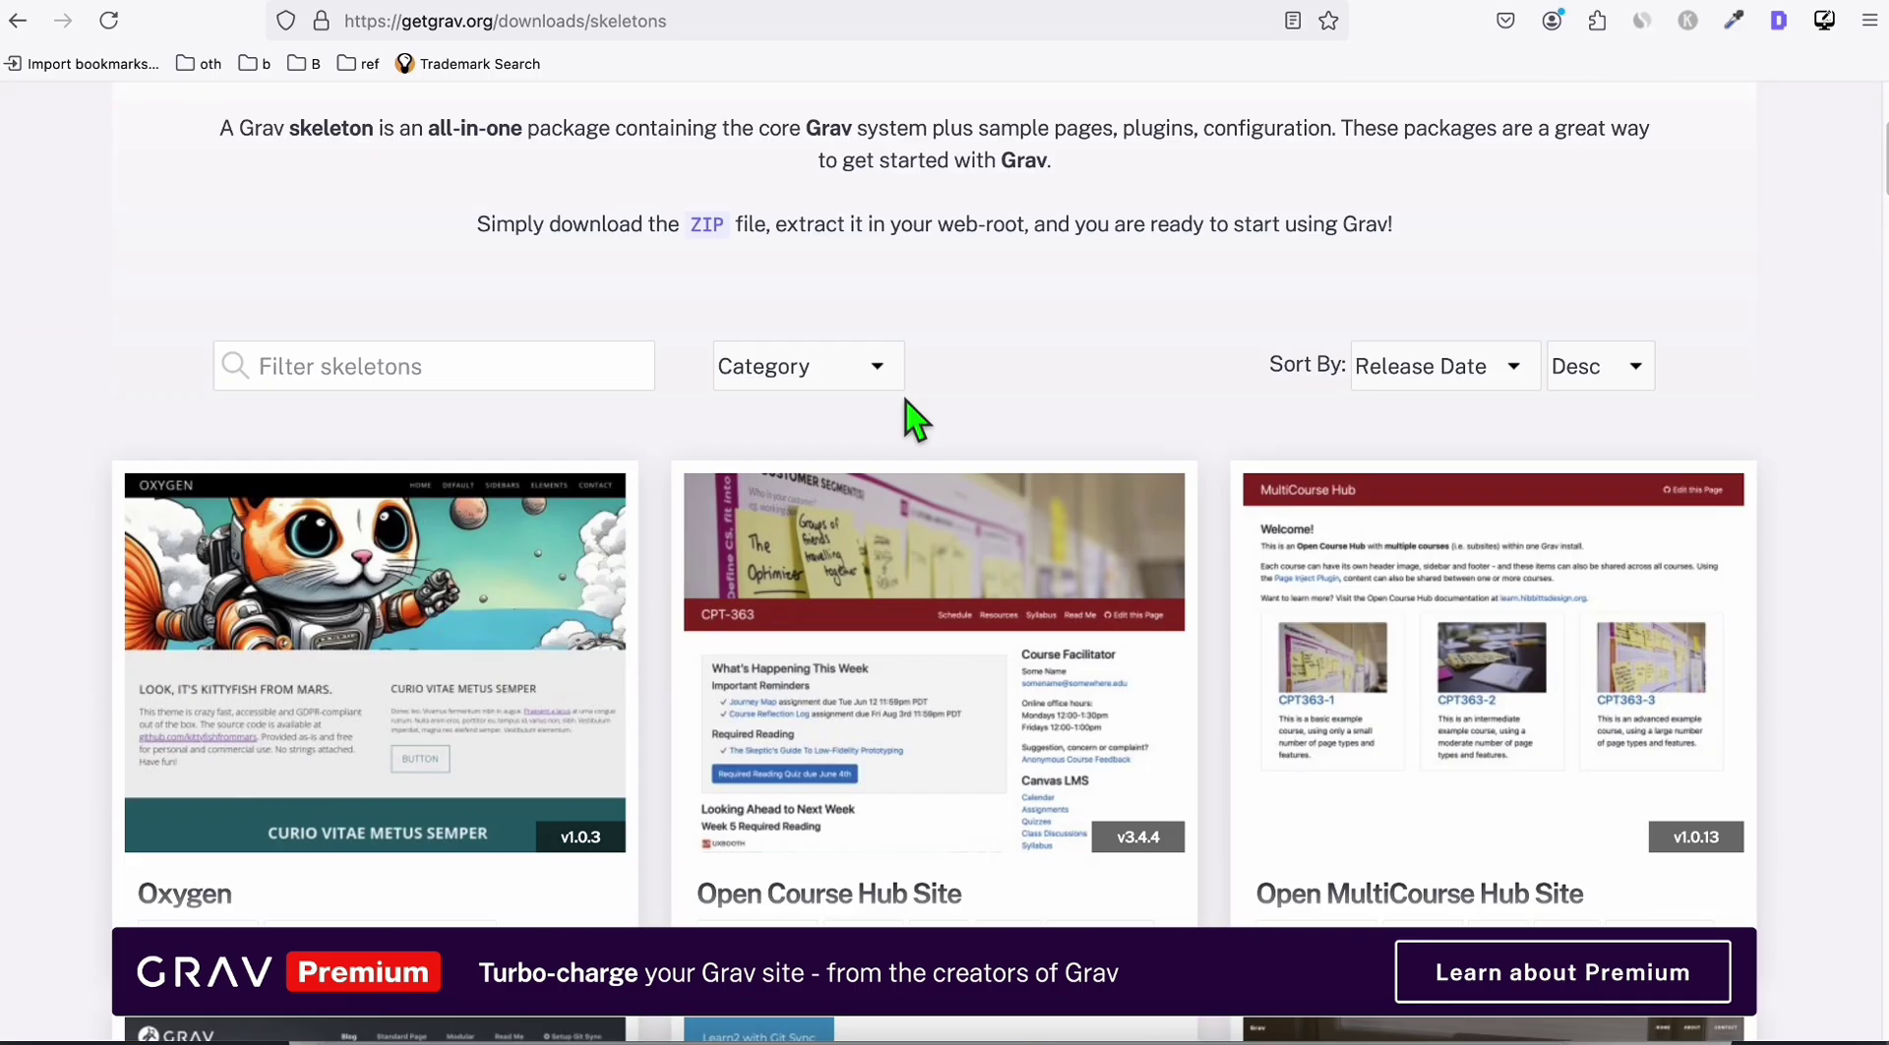
scroll(982, 356, down, 2)
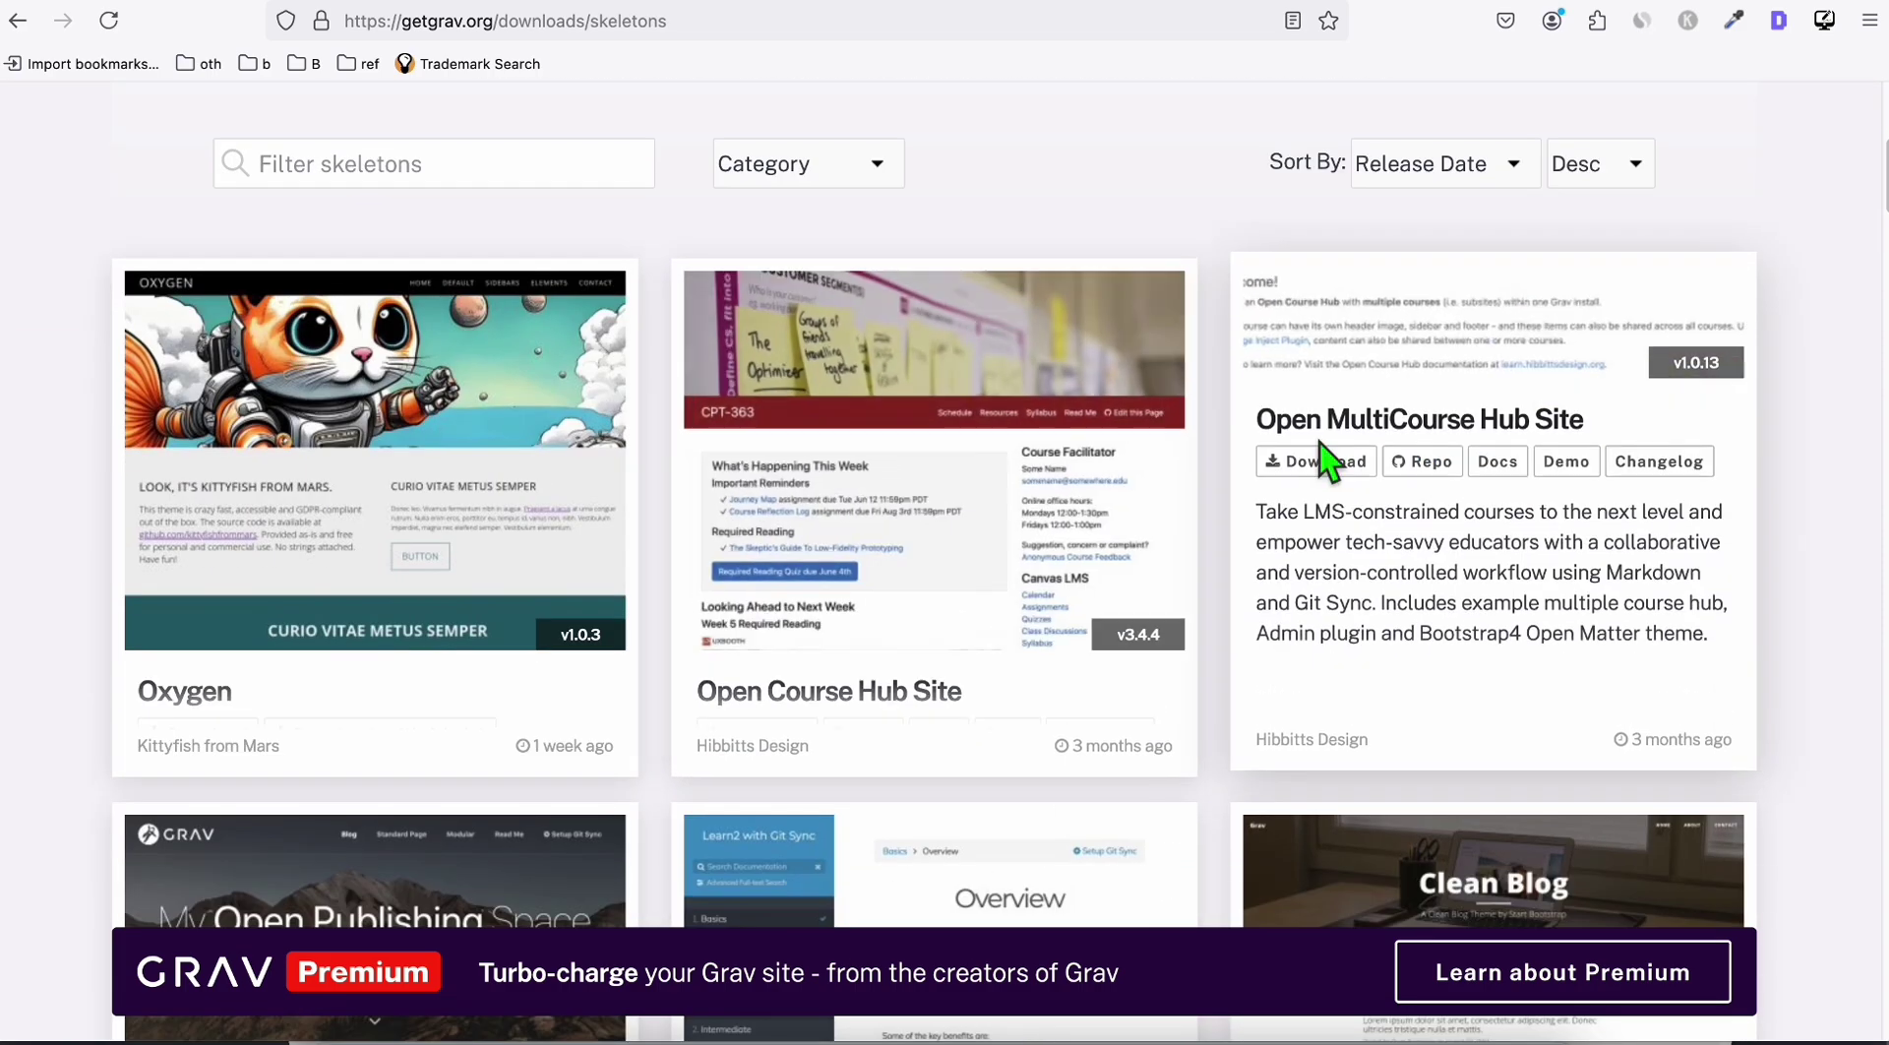
scroll(364, 430, down, 6)
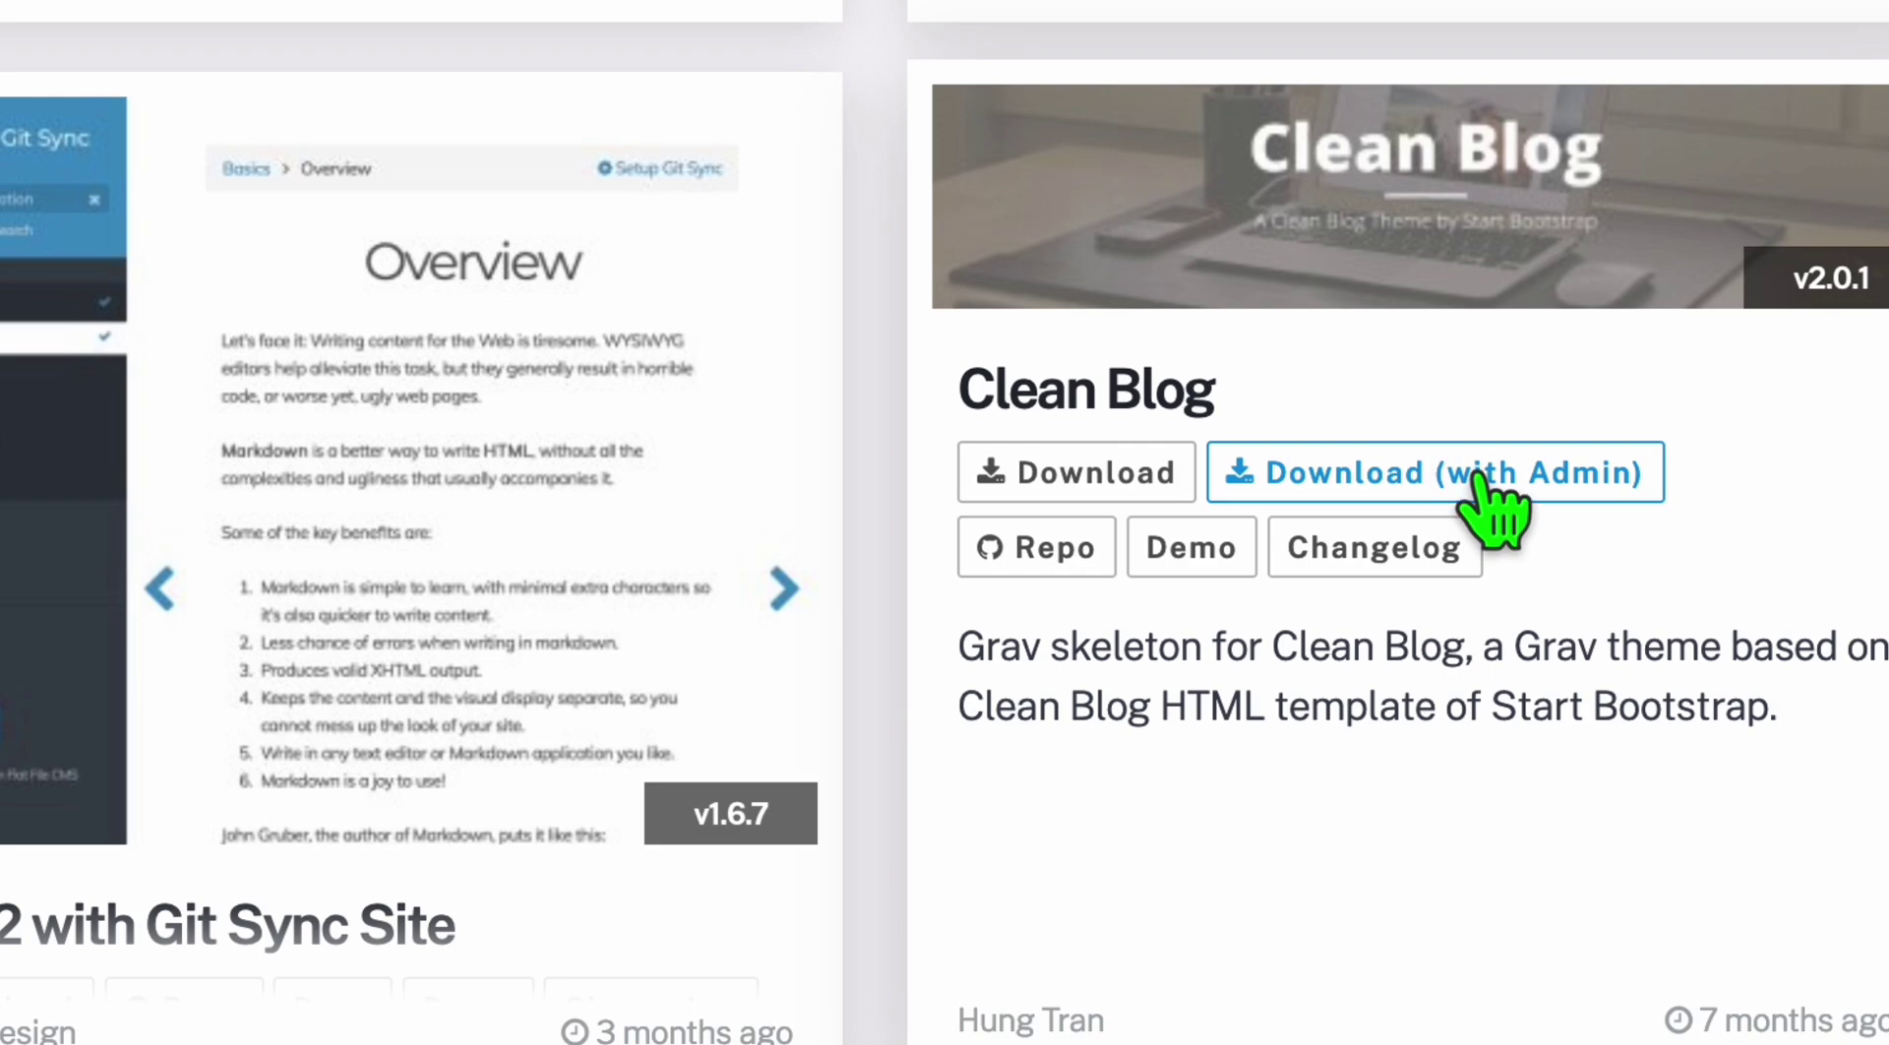
- Download the Clean Blog skeleton bundled with Admin
click(1479, 475)
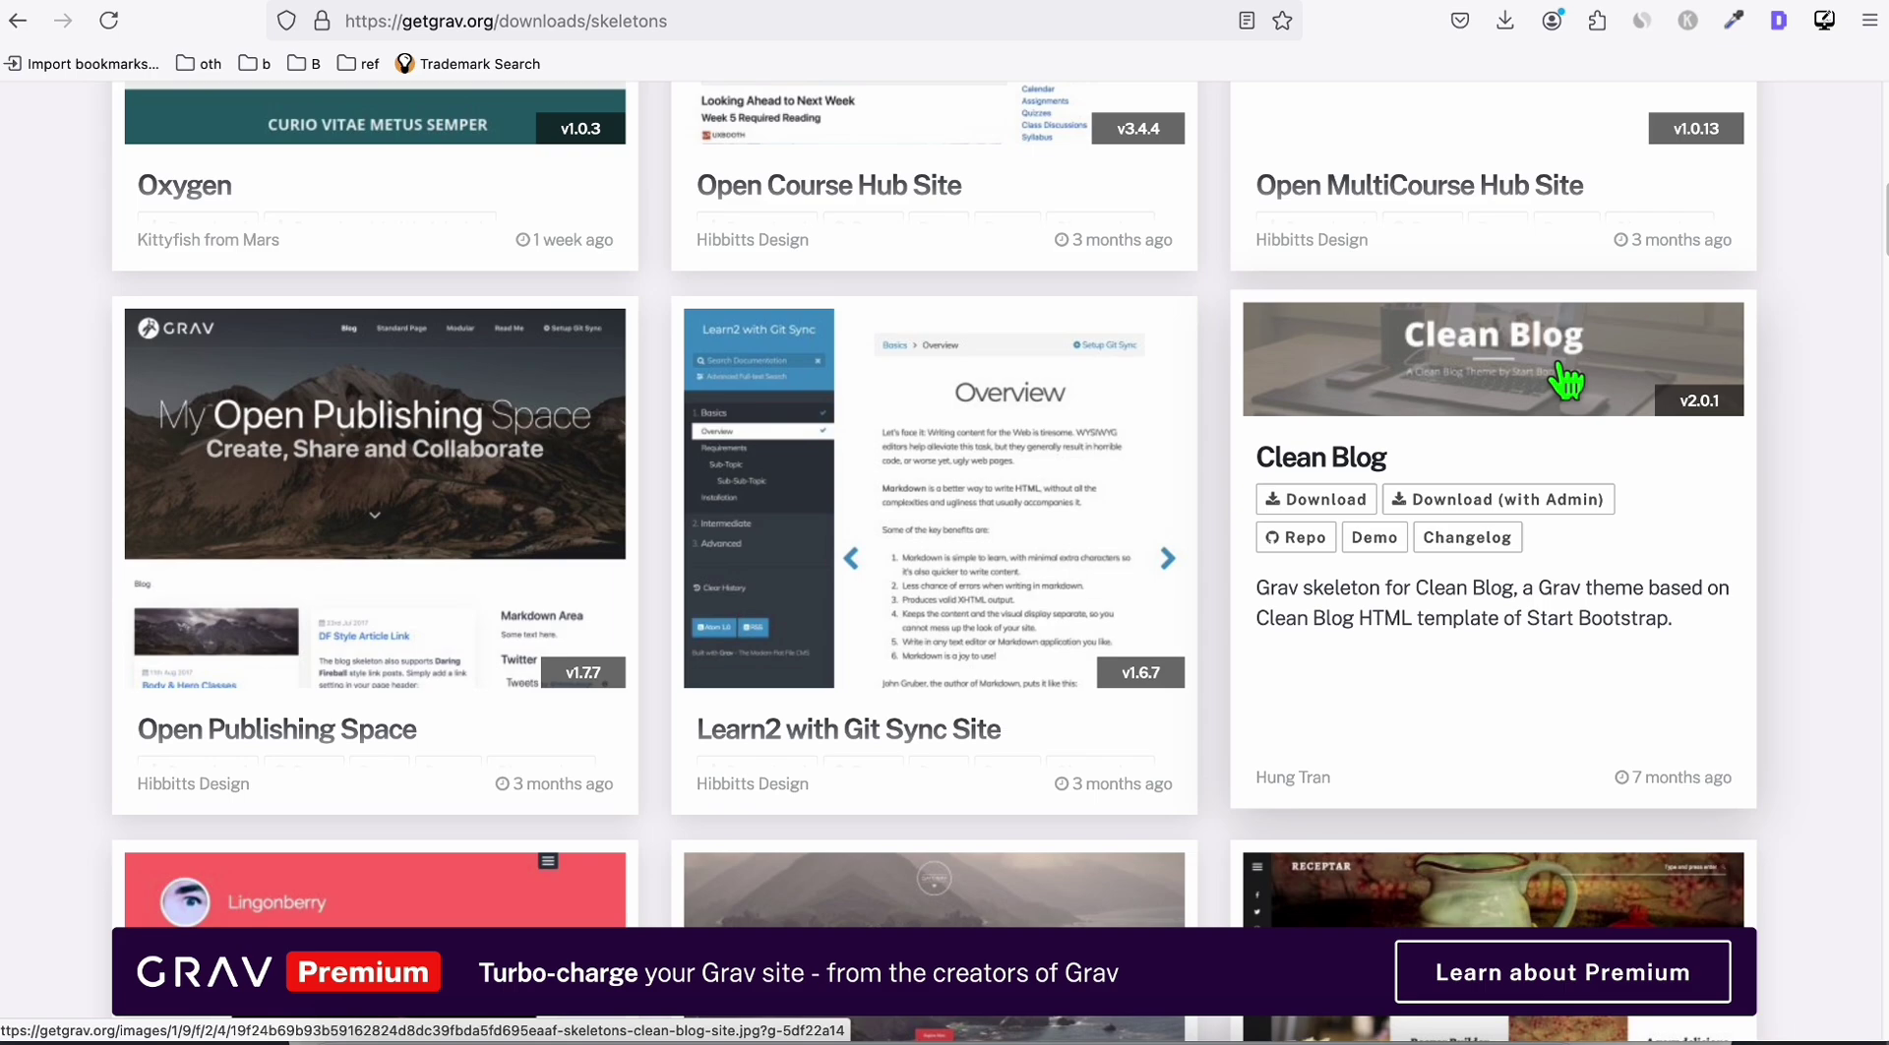
scroll(1565, 379, down, 7)
scroll(771, 534, down, 1)
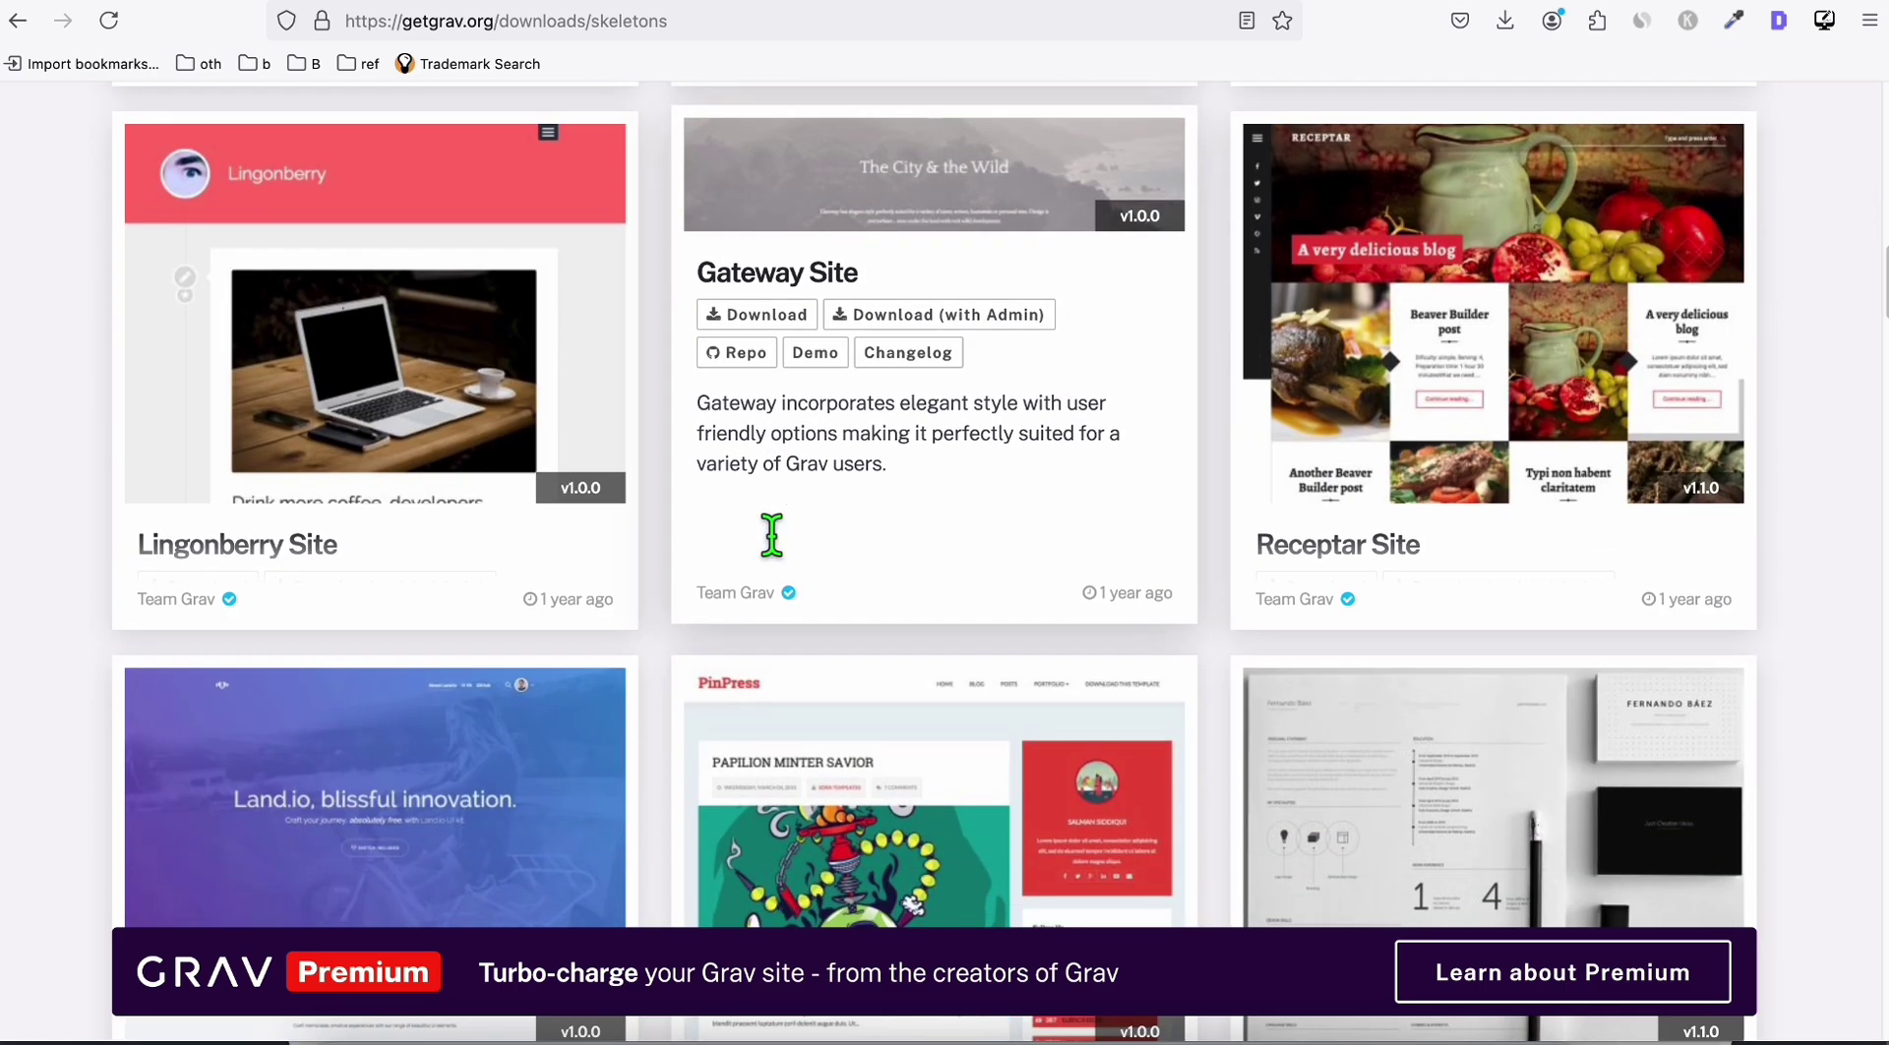
scroll(772, 534, down, 5)
scroll(1024, 511, up, 15)
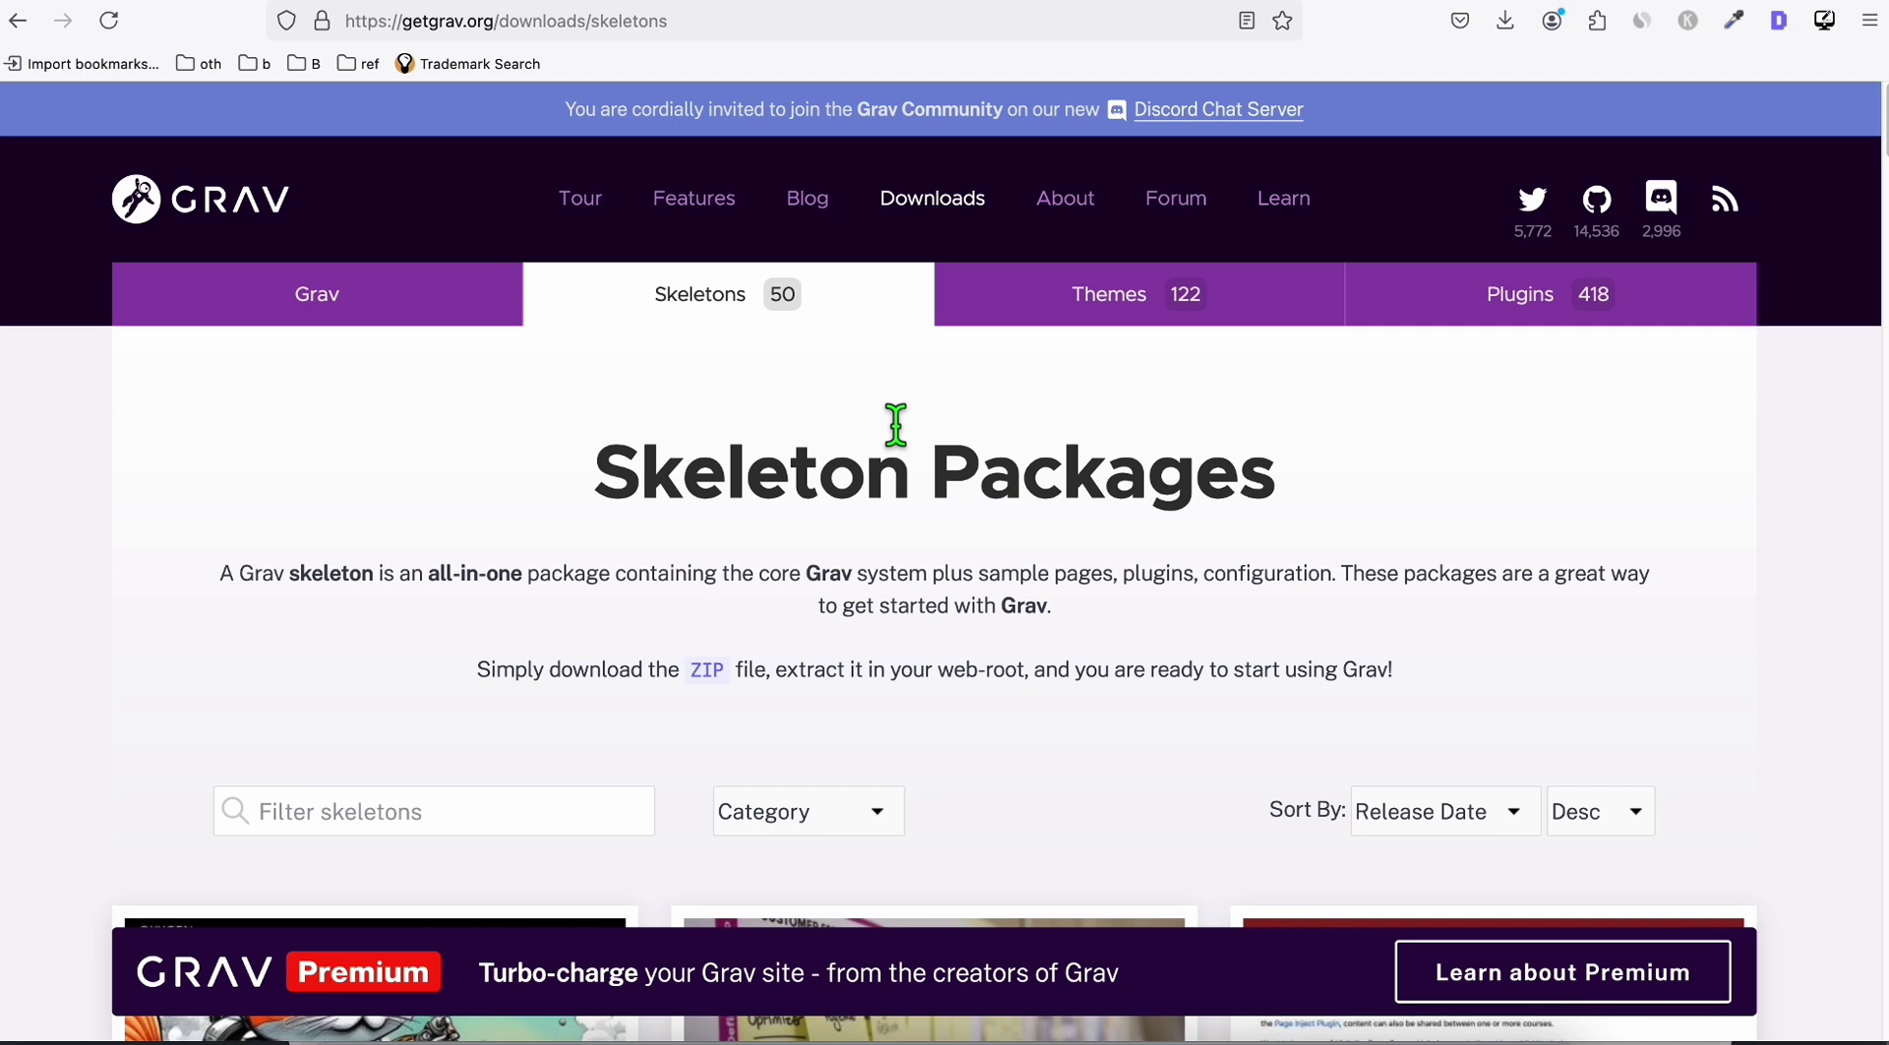
- Copy all 25 items inside the grav-skeleton-clean-blog+admin-v2.0.1 folder
click(347, 1035)
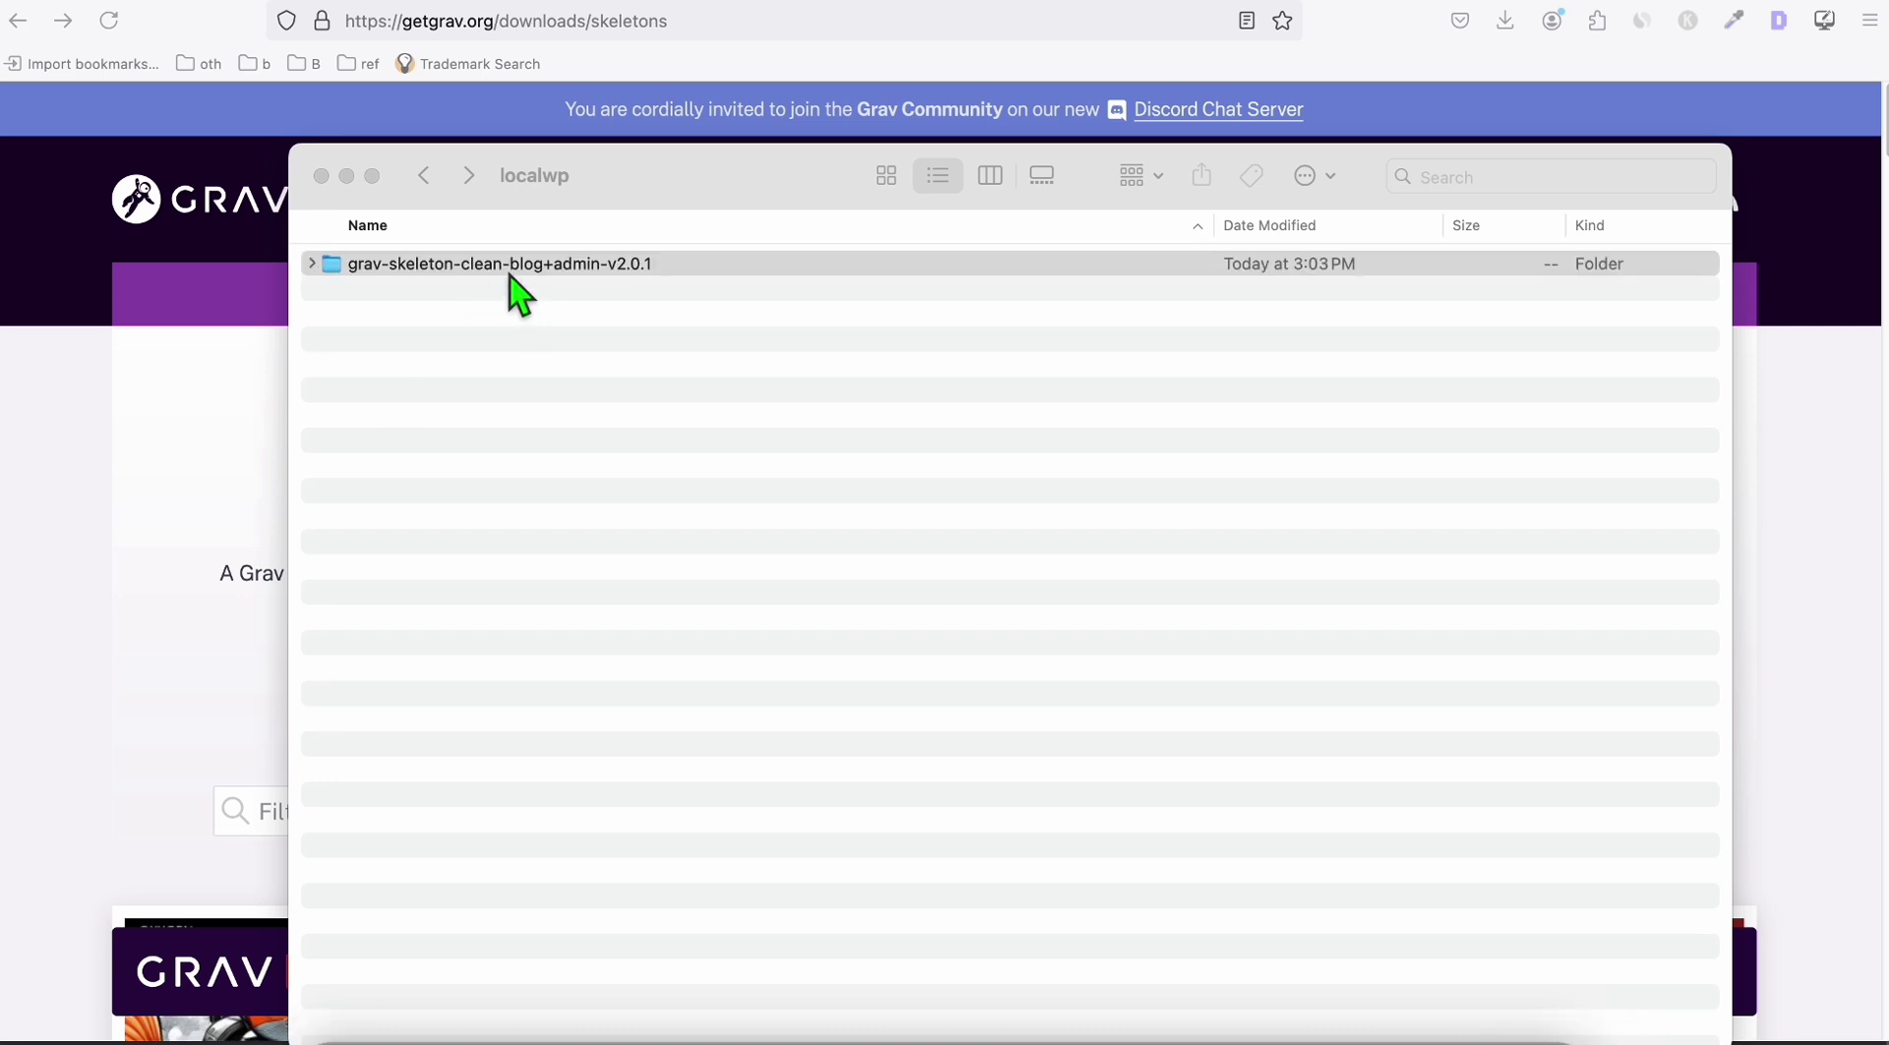
click(520, 294)
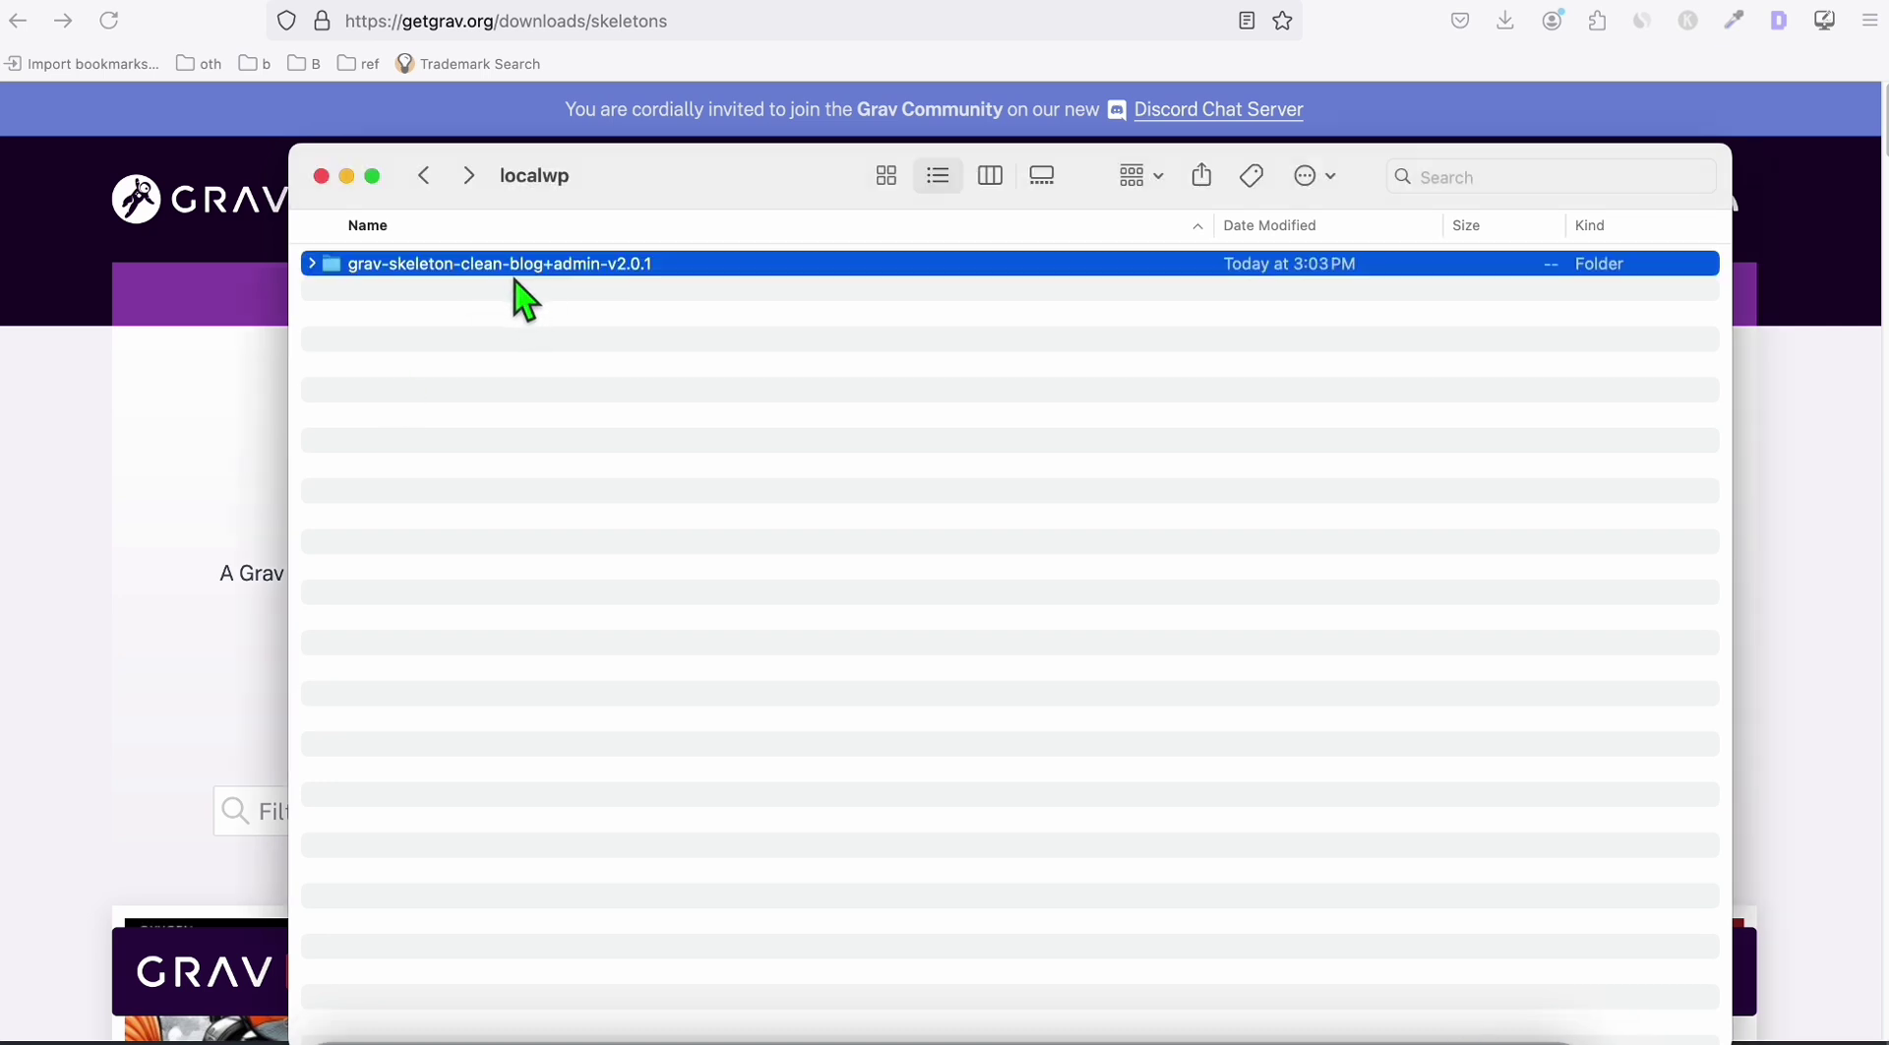
double_click(472, 263)
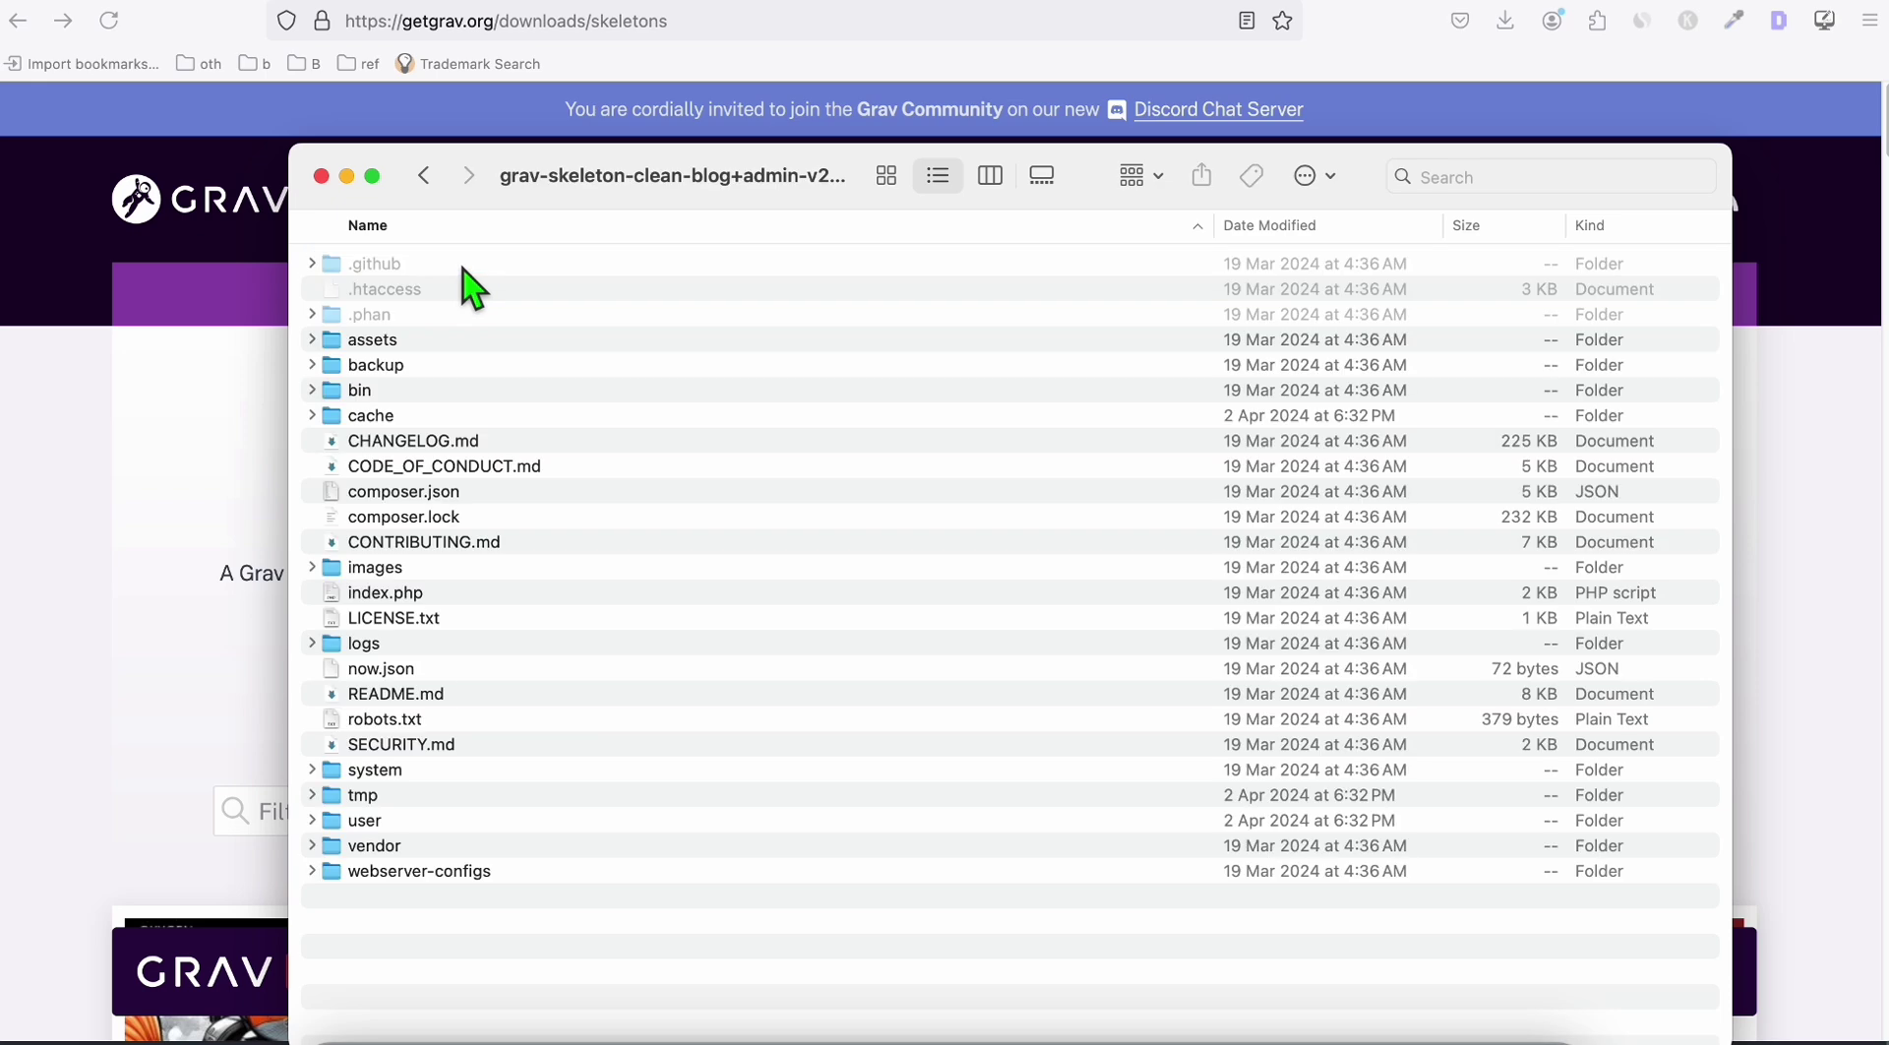
click(392, 270)
shift+click(433, 871)
right_click(481, 679)
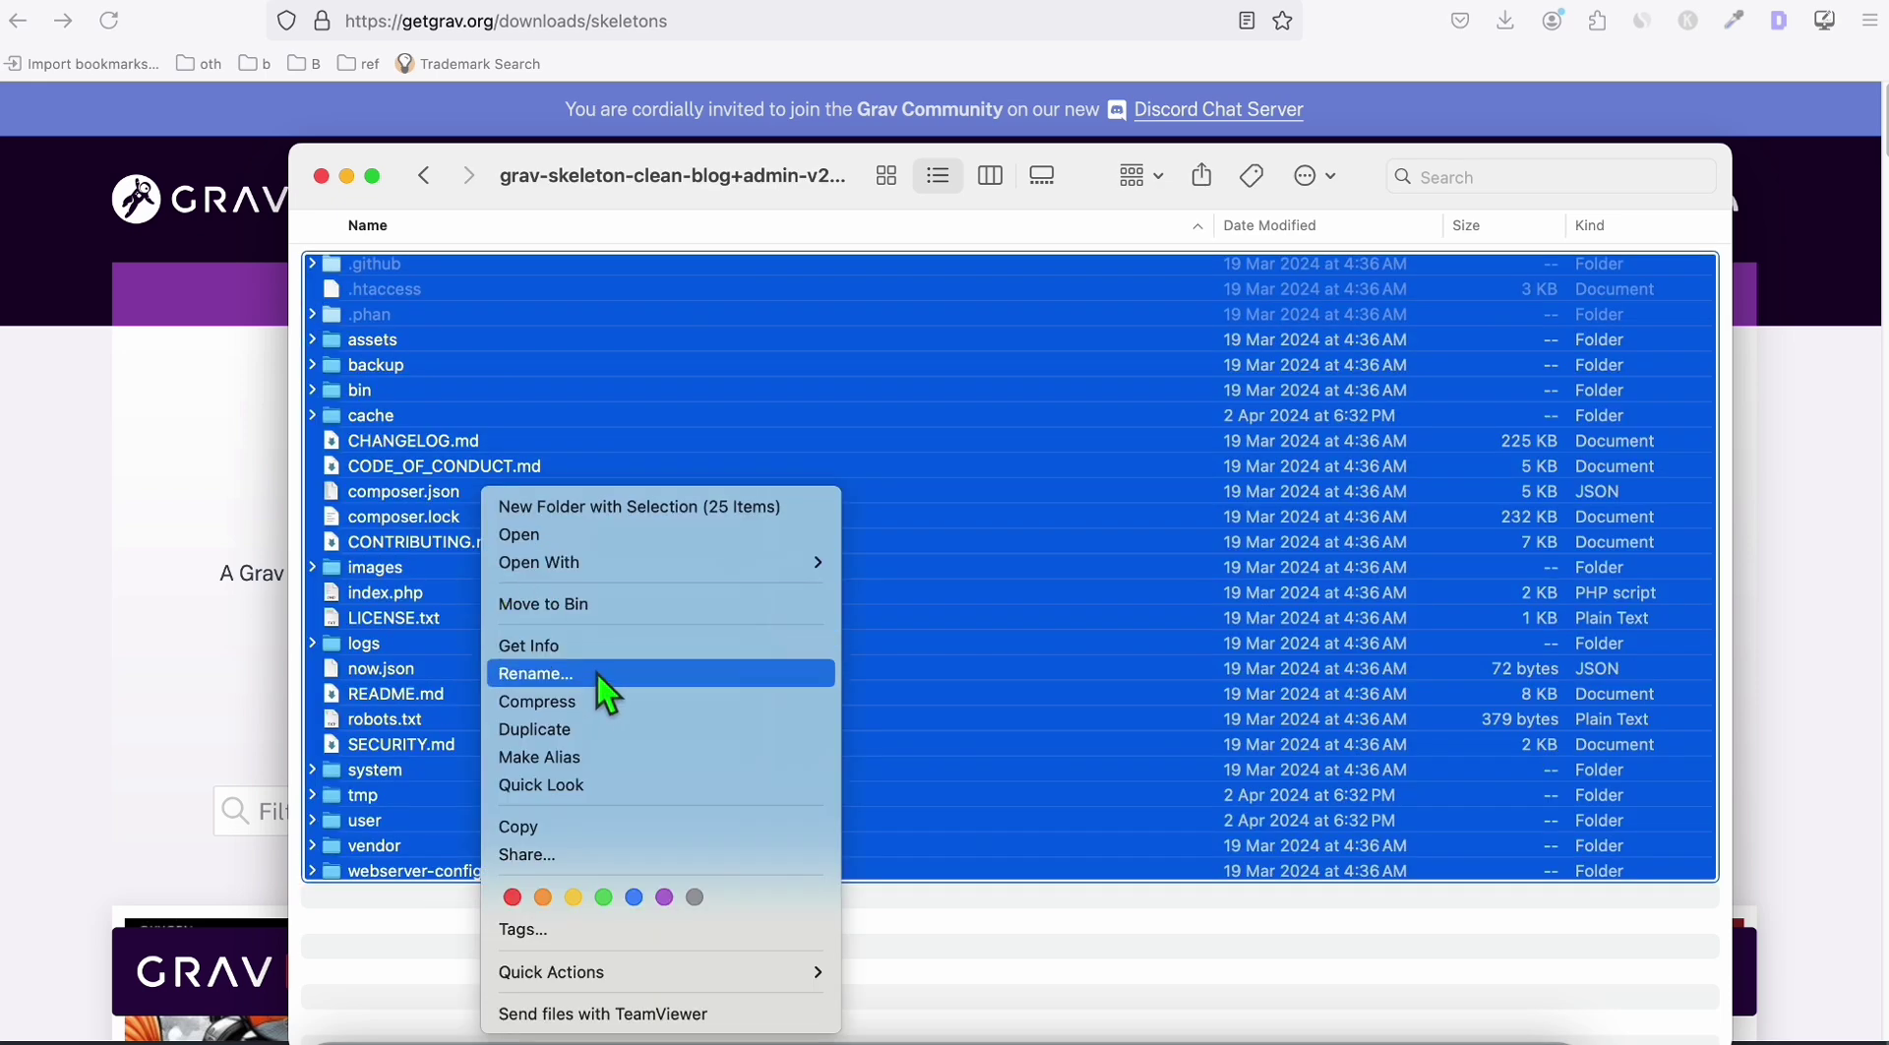
click(544, 826)
- Paste the skeleton files into localwp and trash the leftover skeleton folder
click(424, 177)
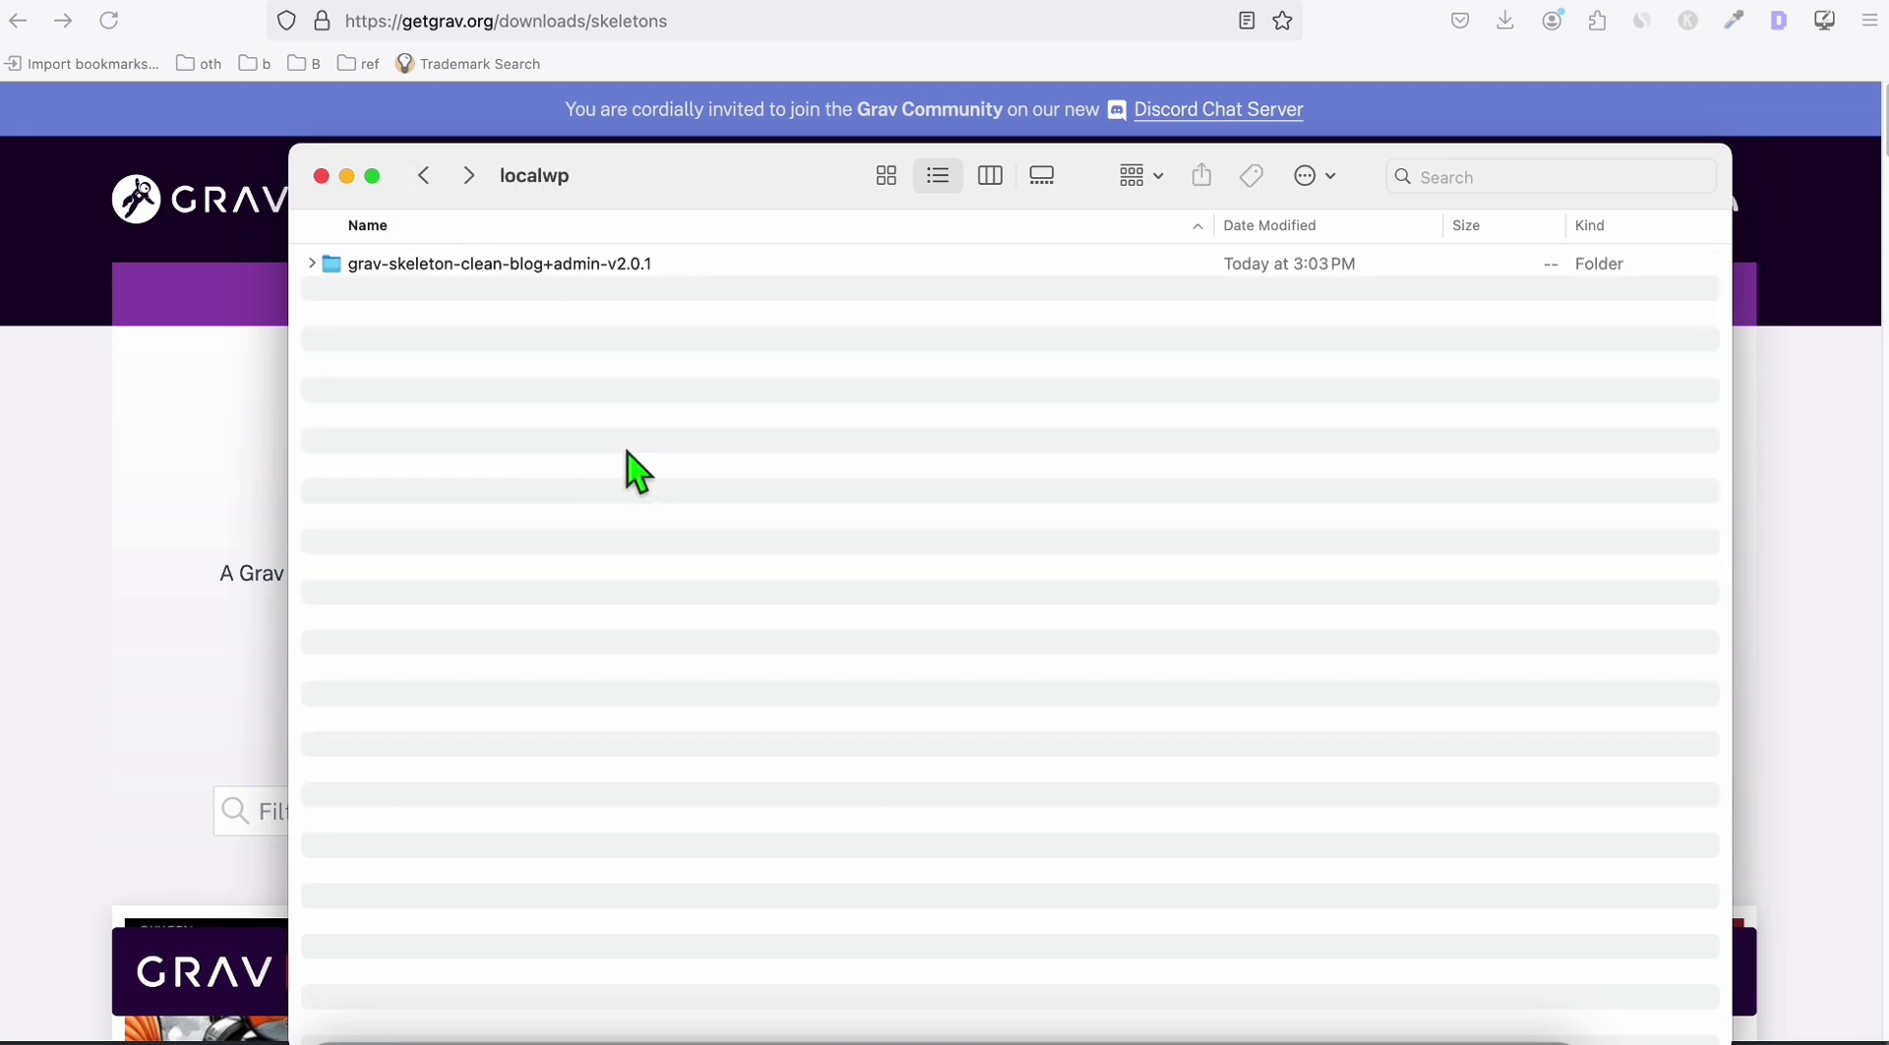
key(super+v)
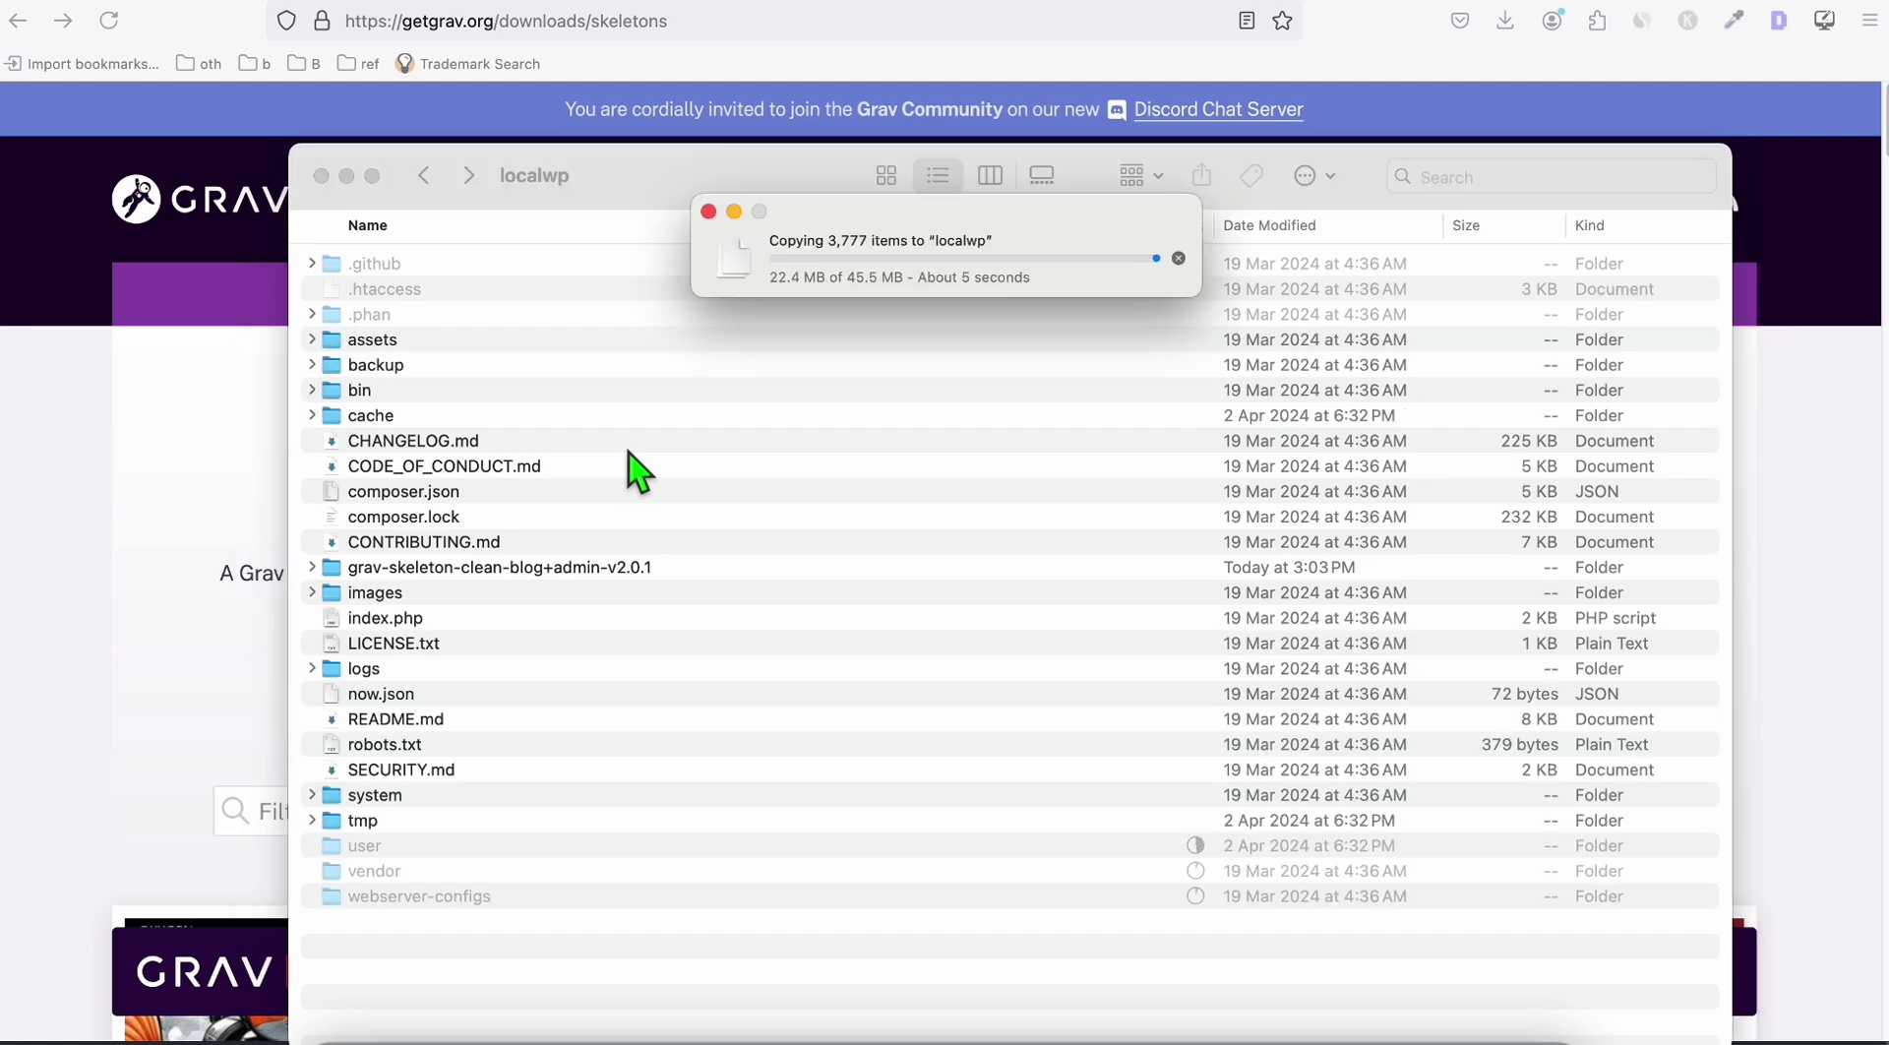
click(623, 571)
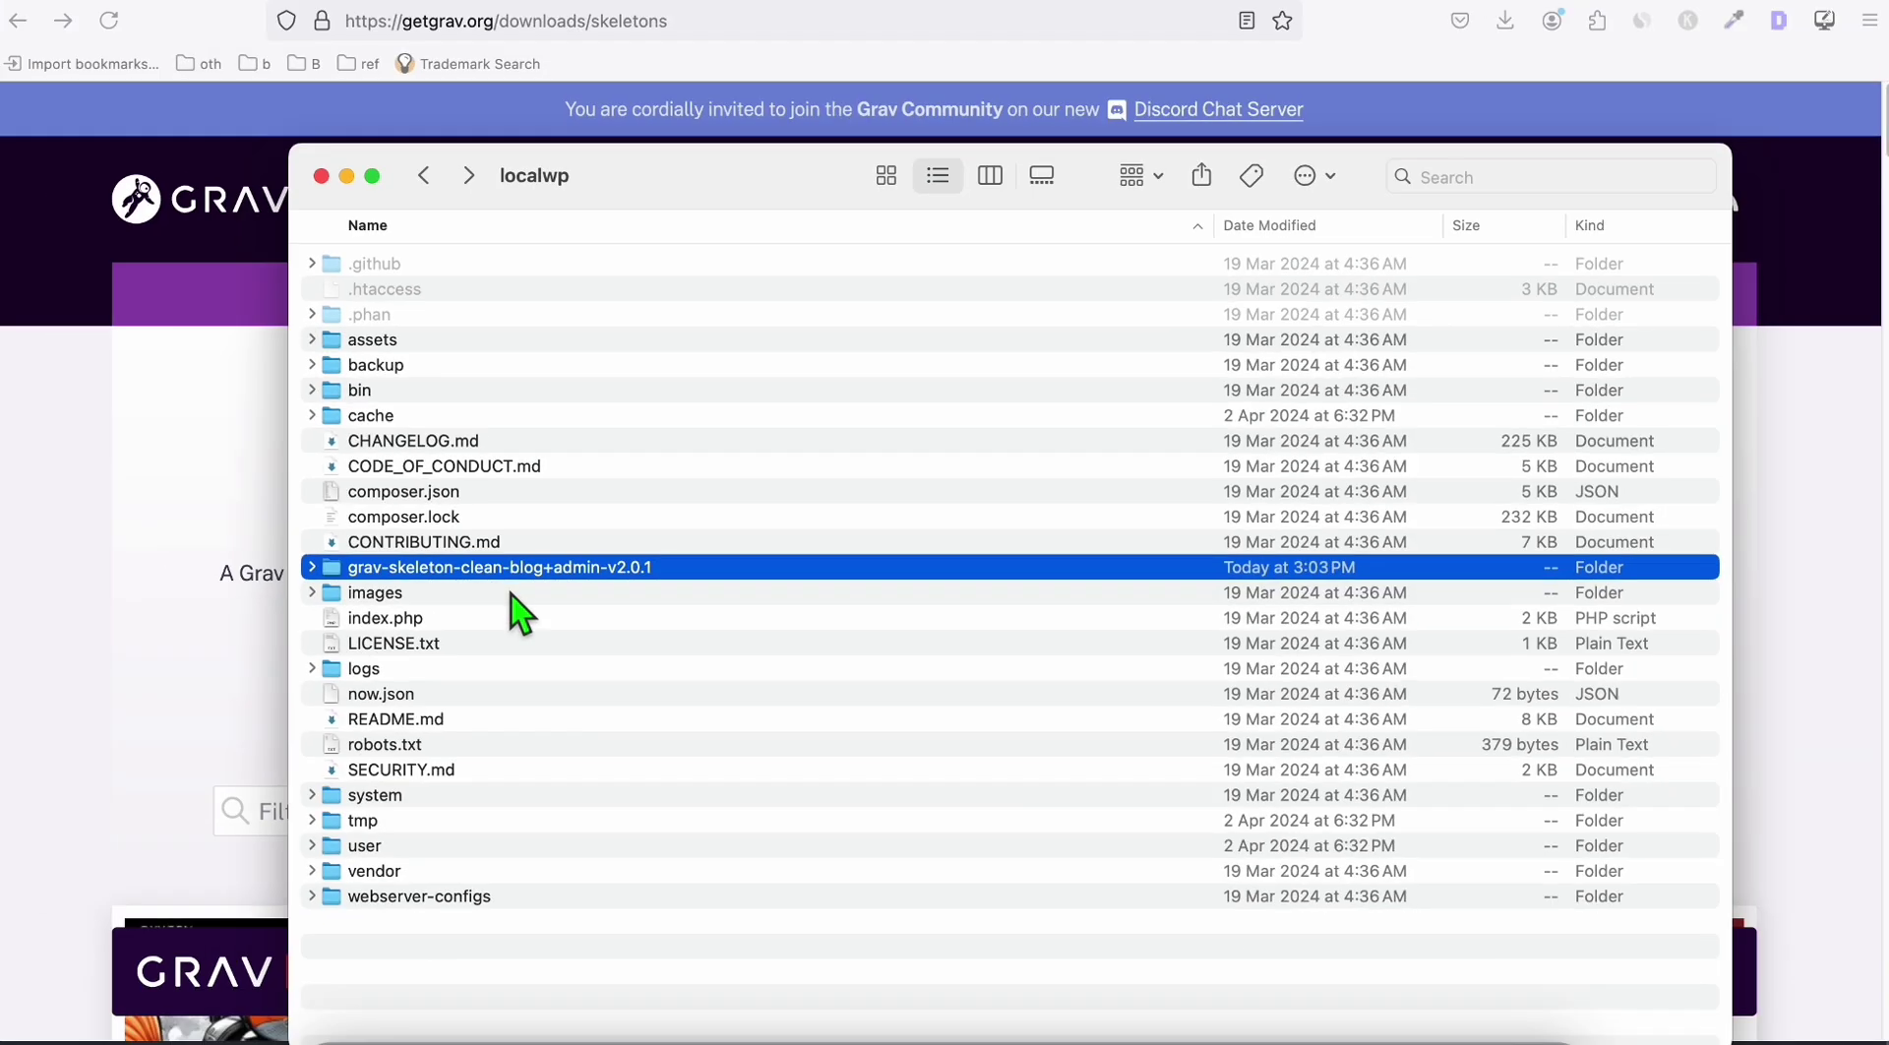
key(super+BackSpace)
click(485, 923)
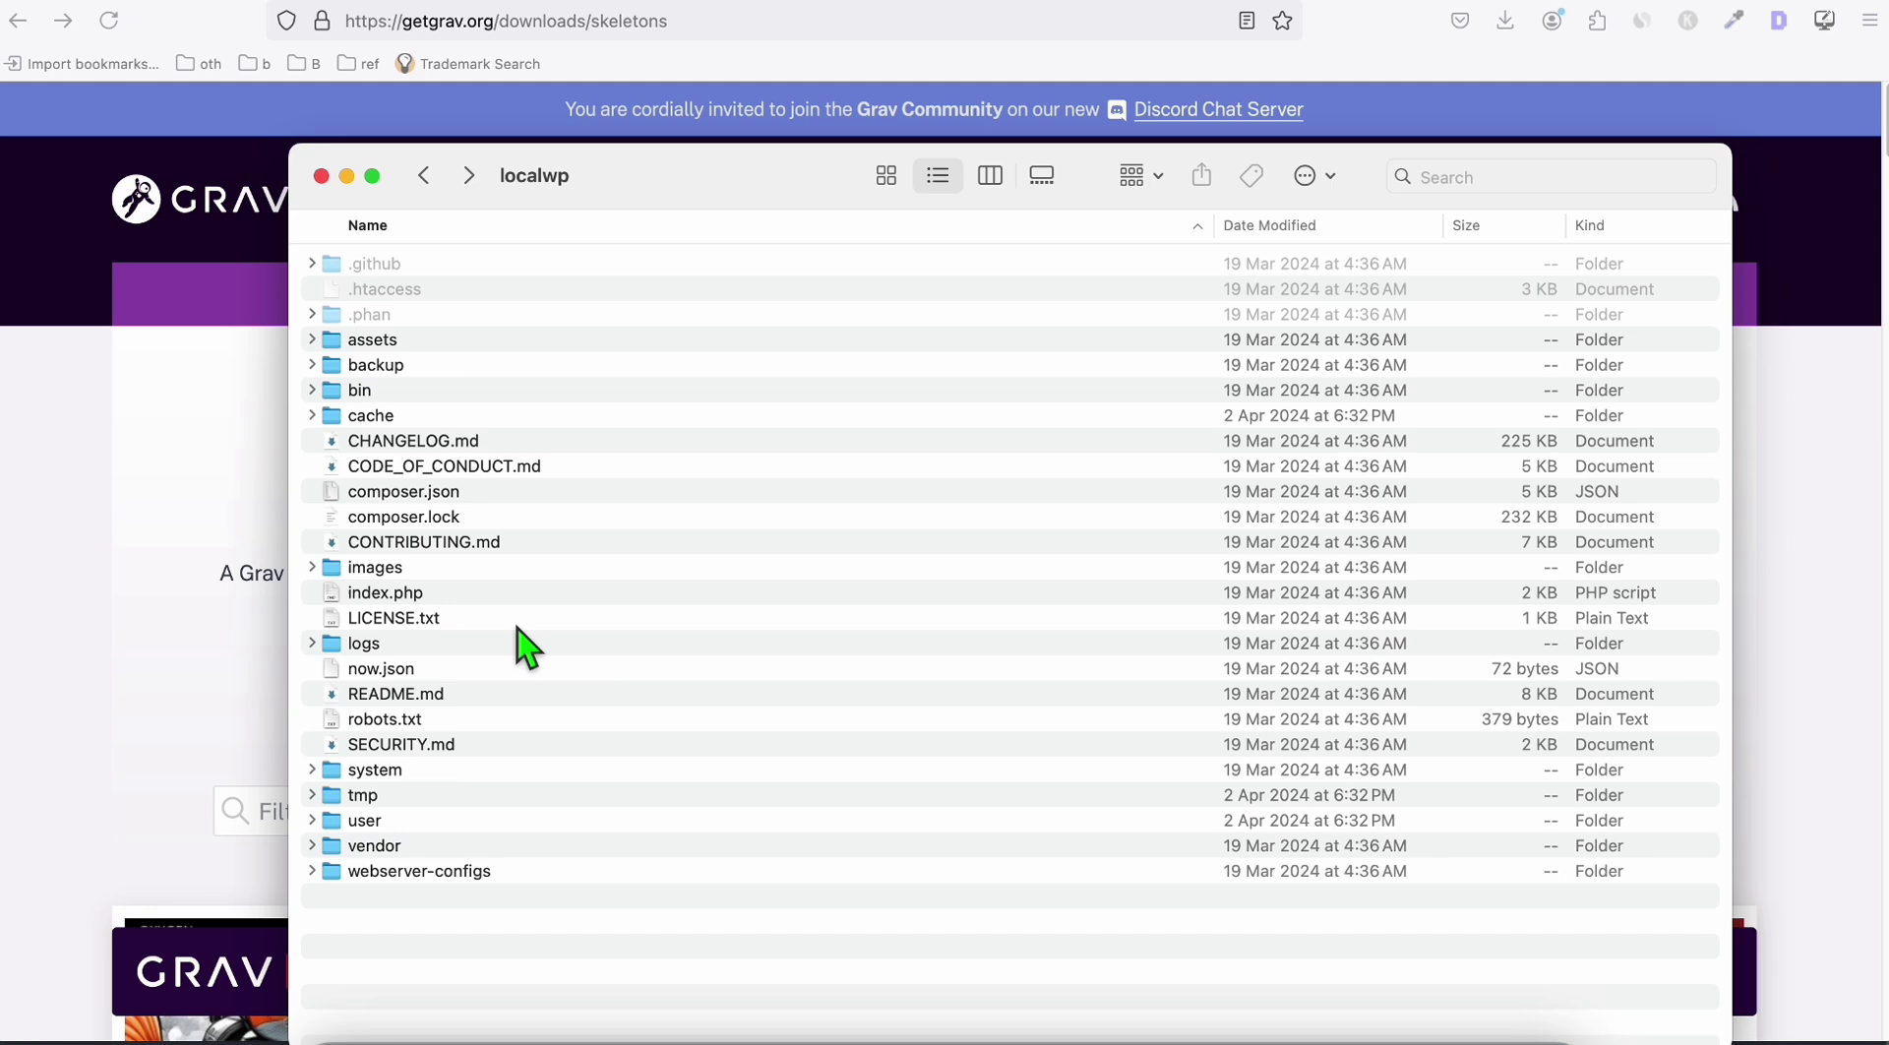
- Search Keyword Magic Tool for turntables and filter to the 7,260 question keywords
click(641, 4)
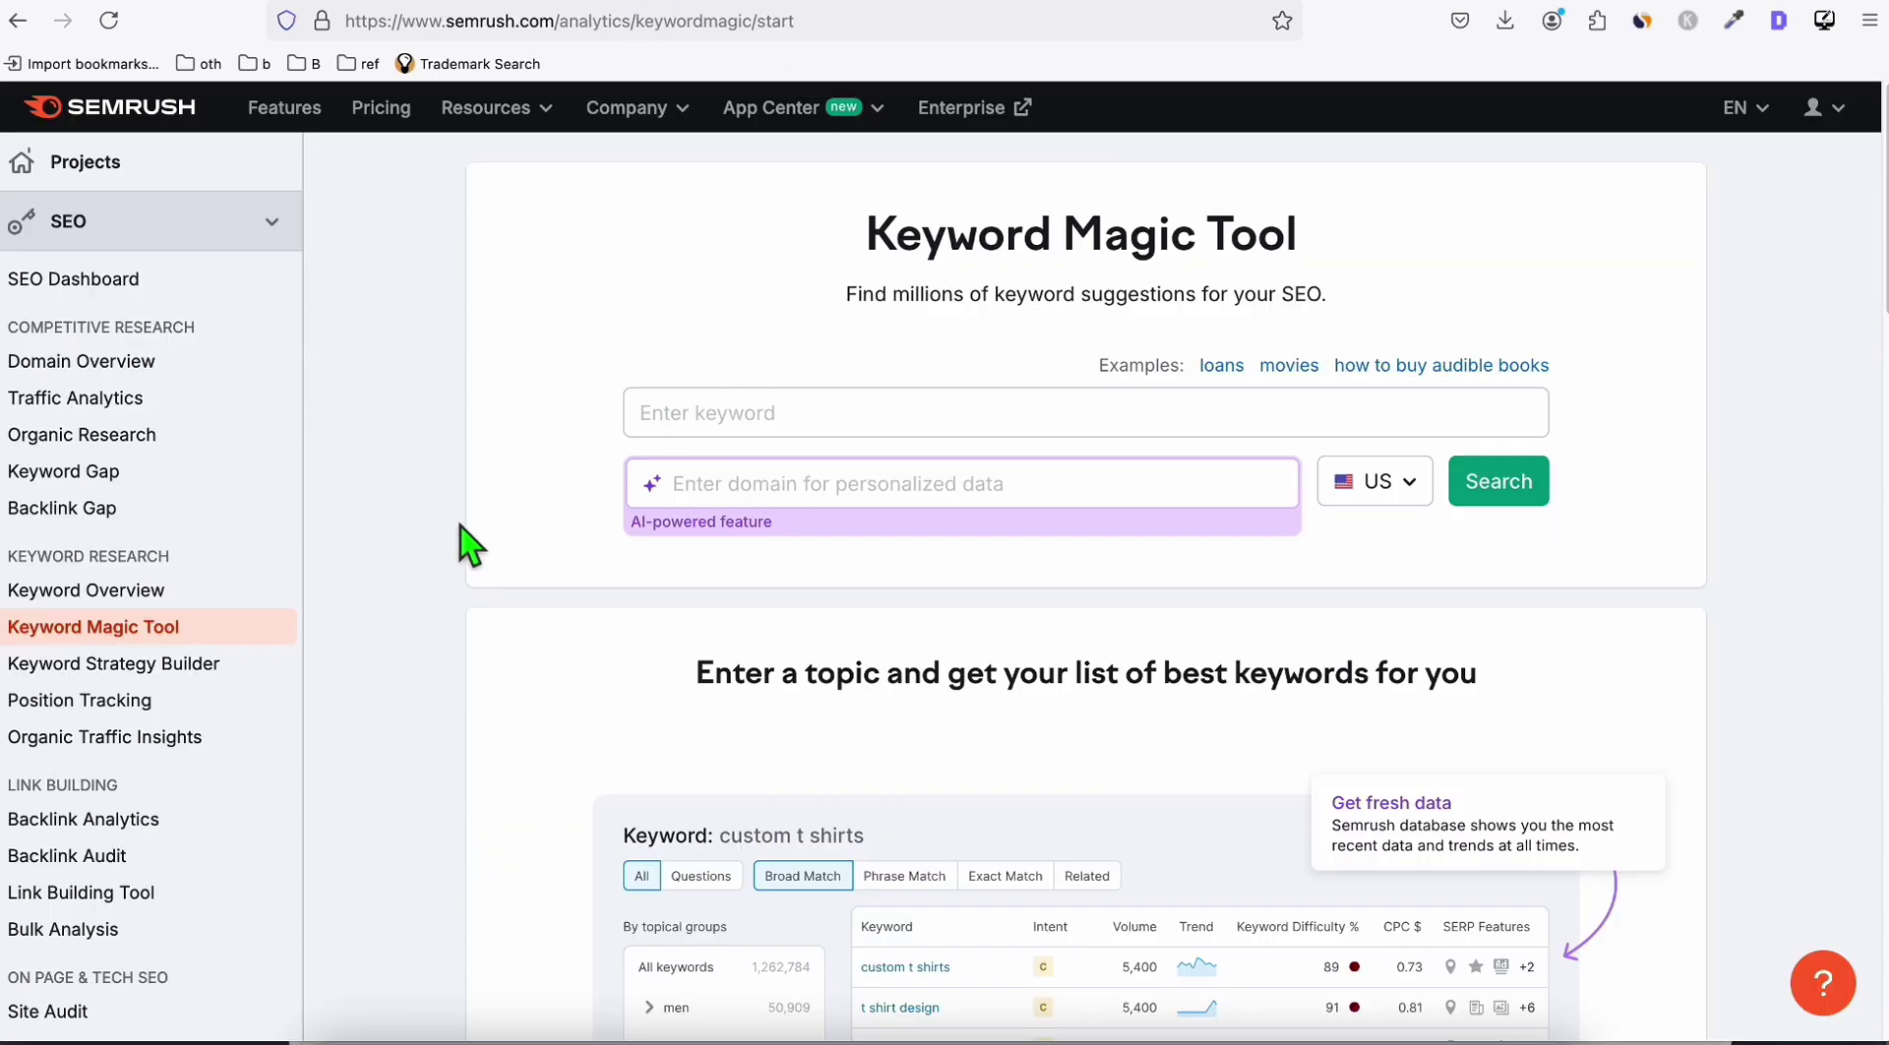
click(702, 420)
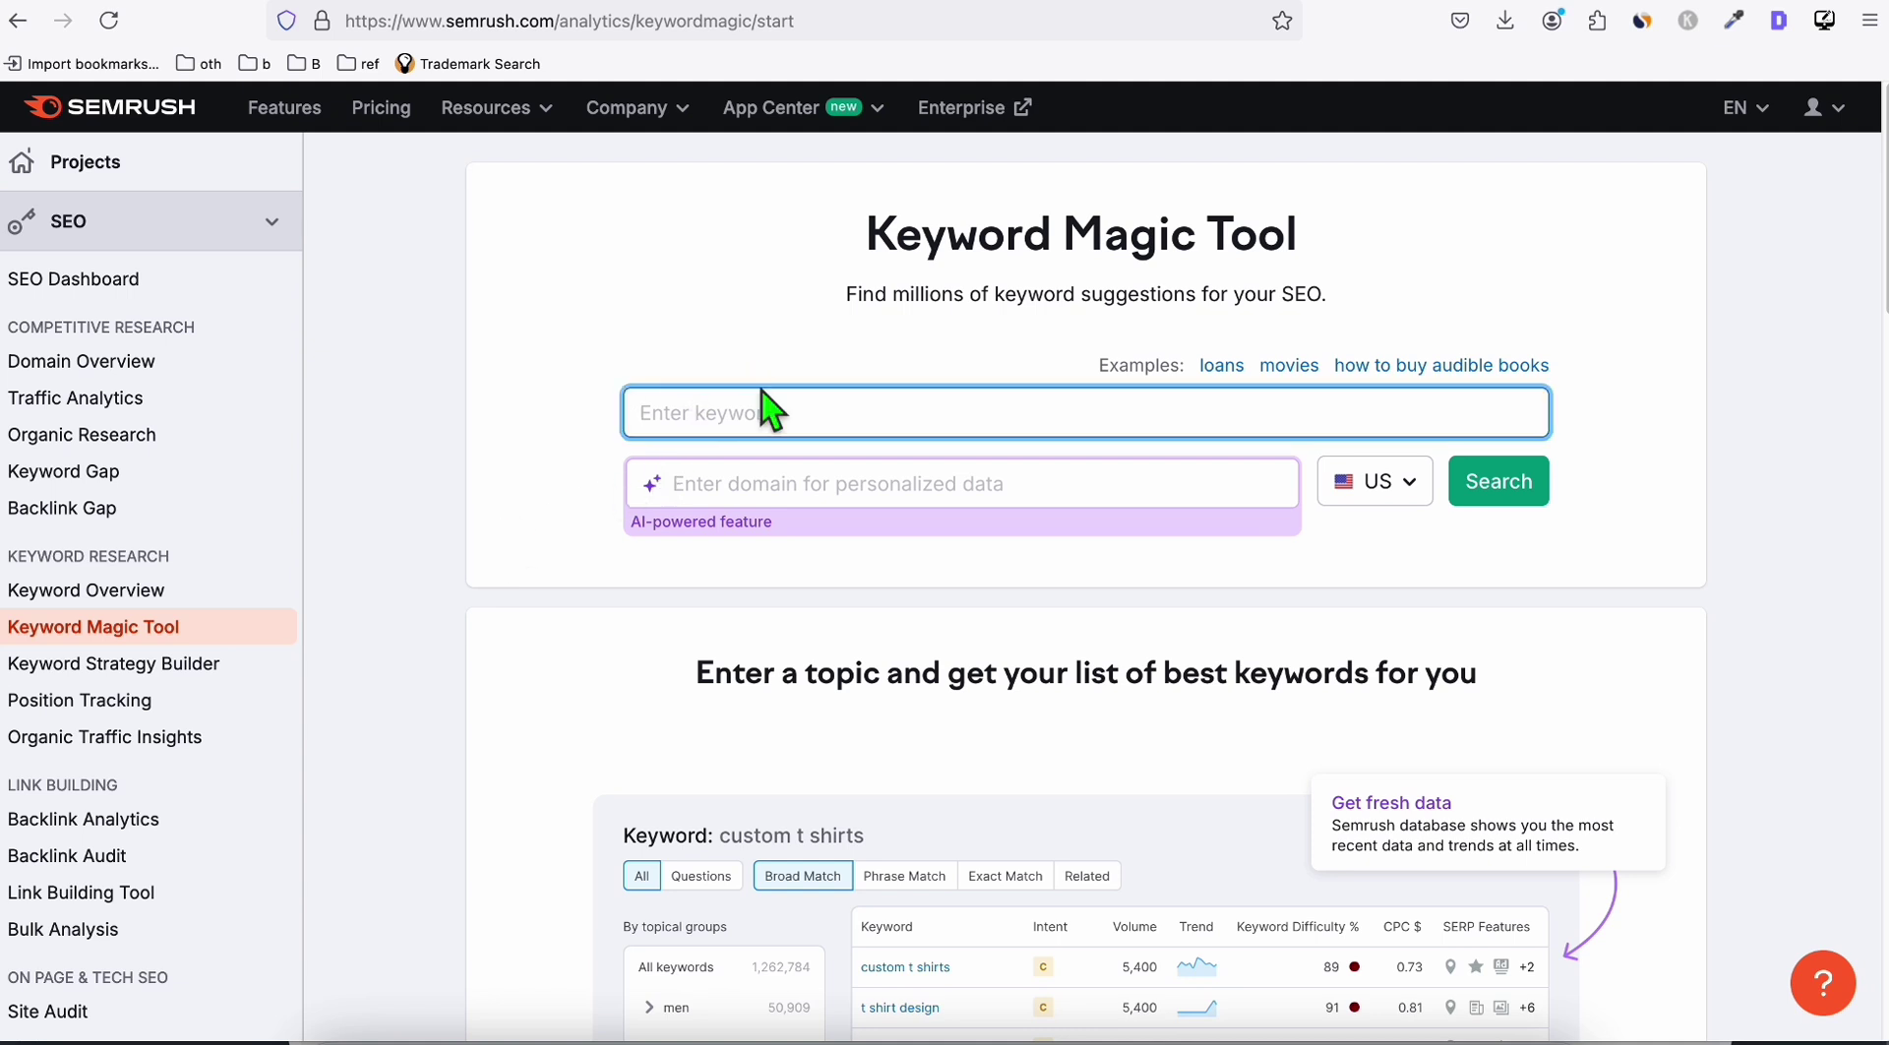
text(turbn)
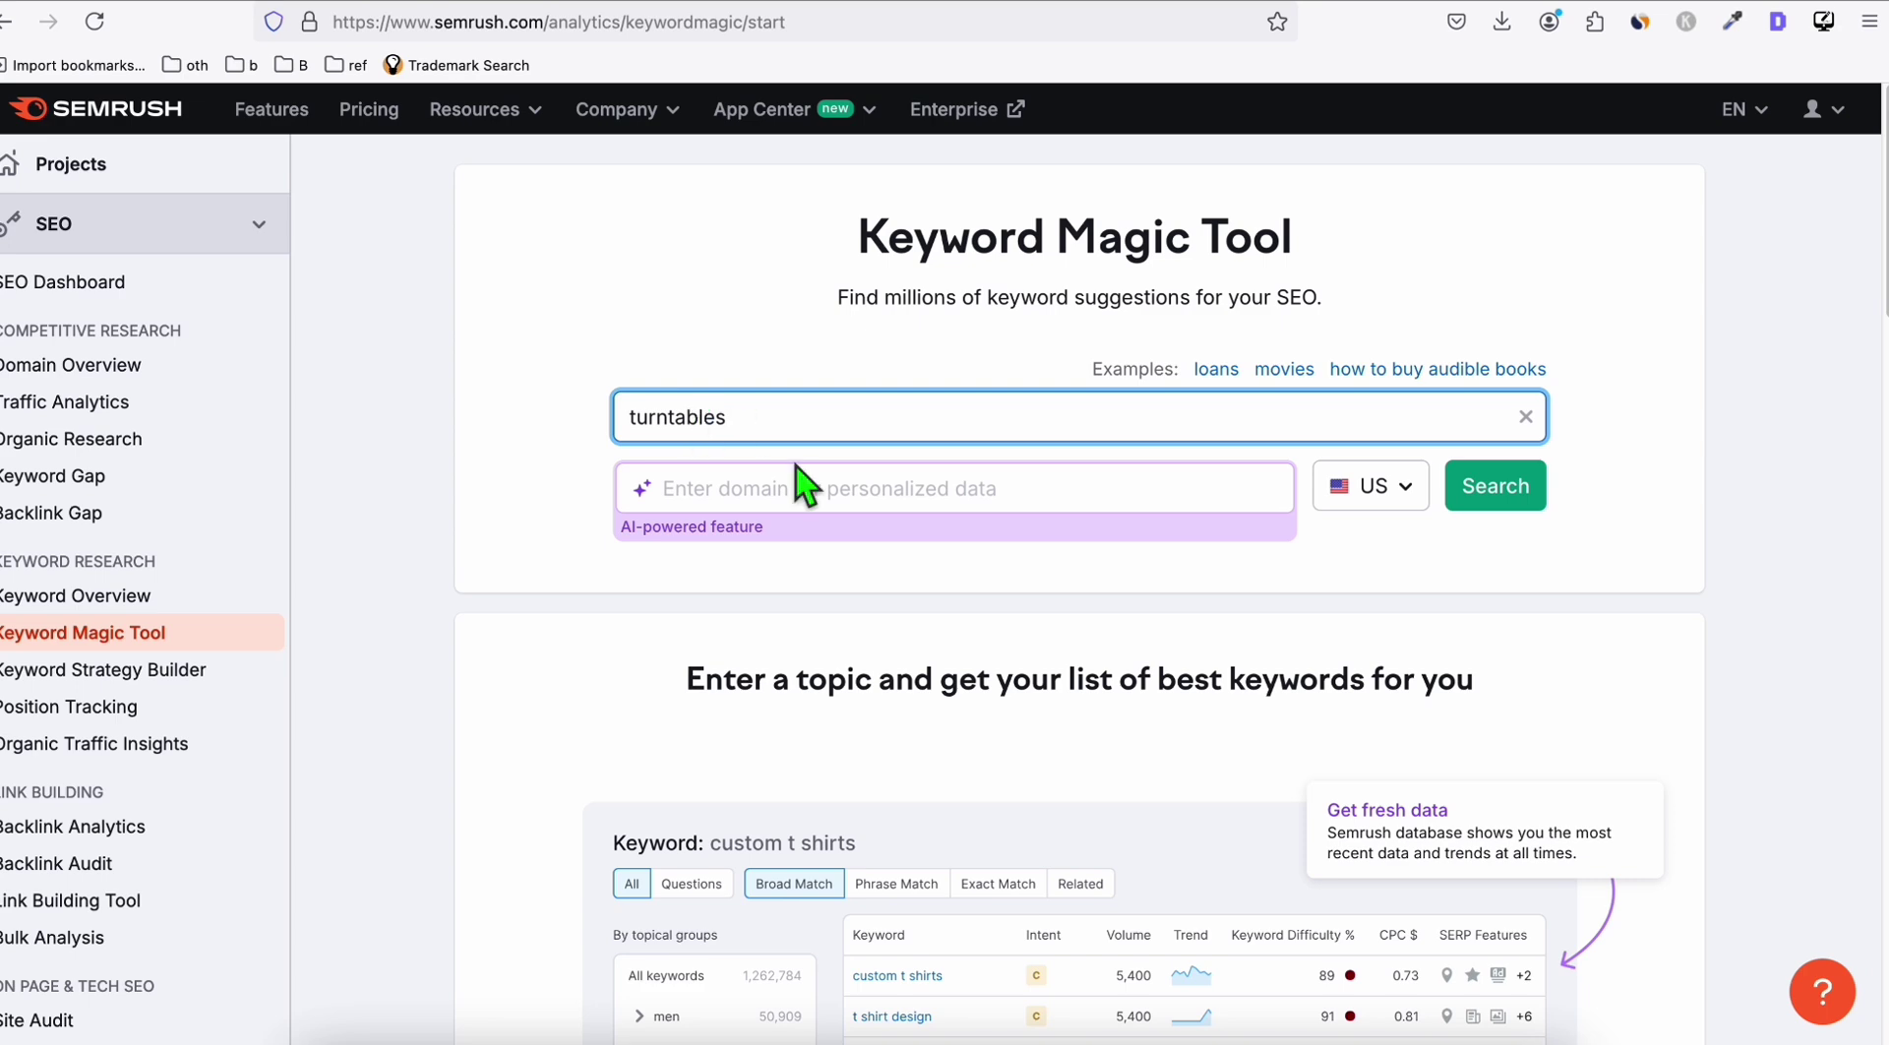
click(1494, 492)
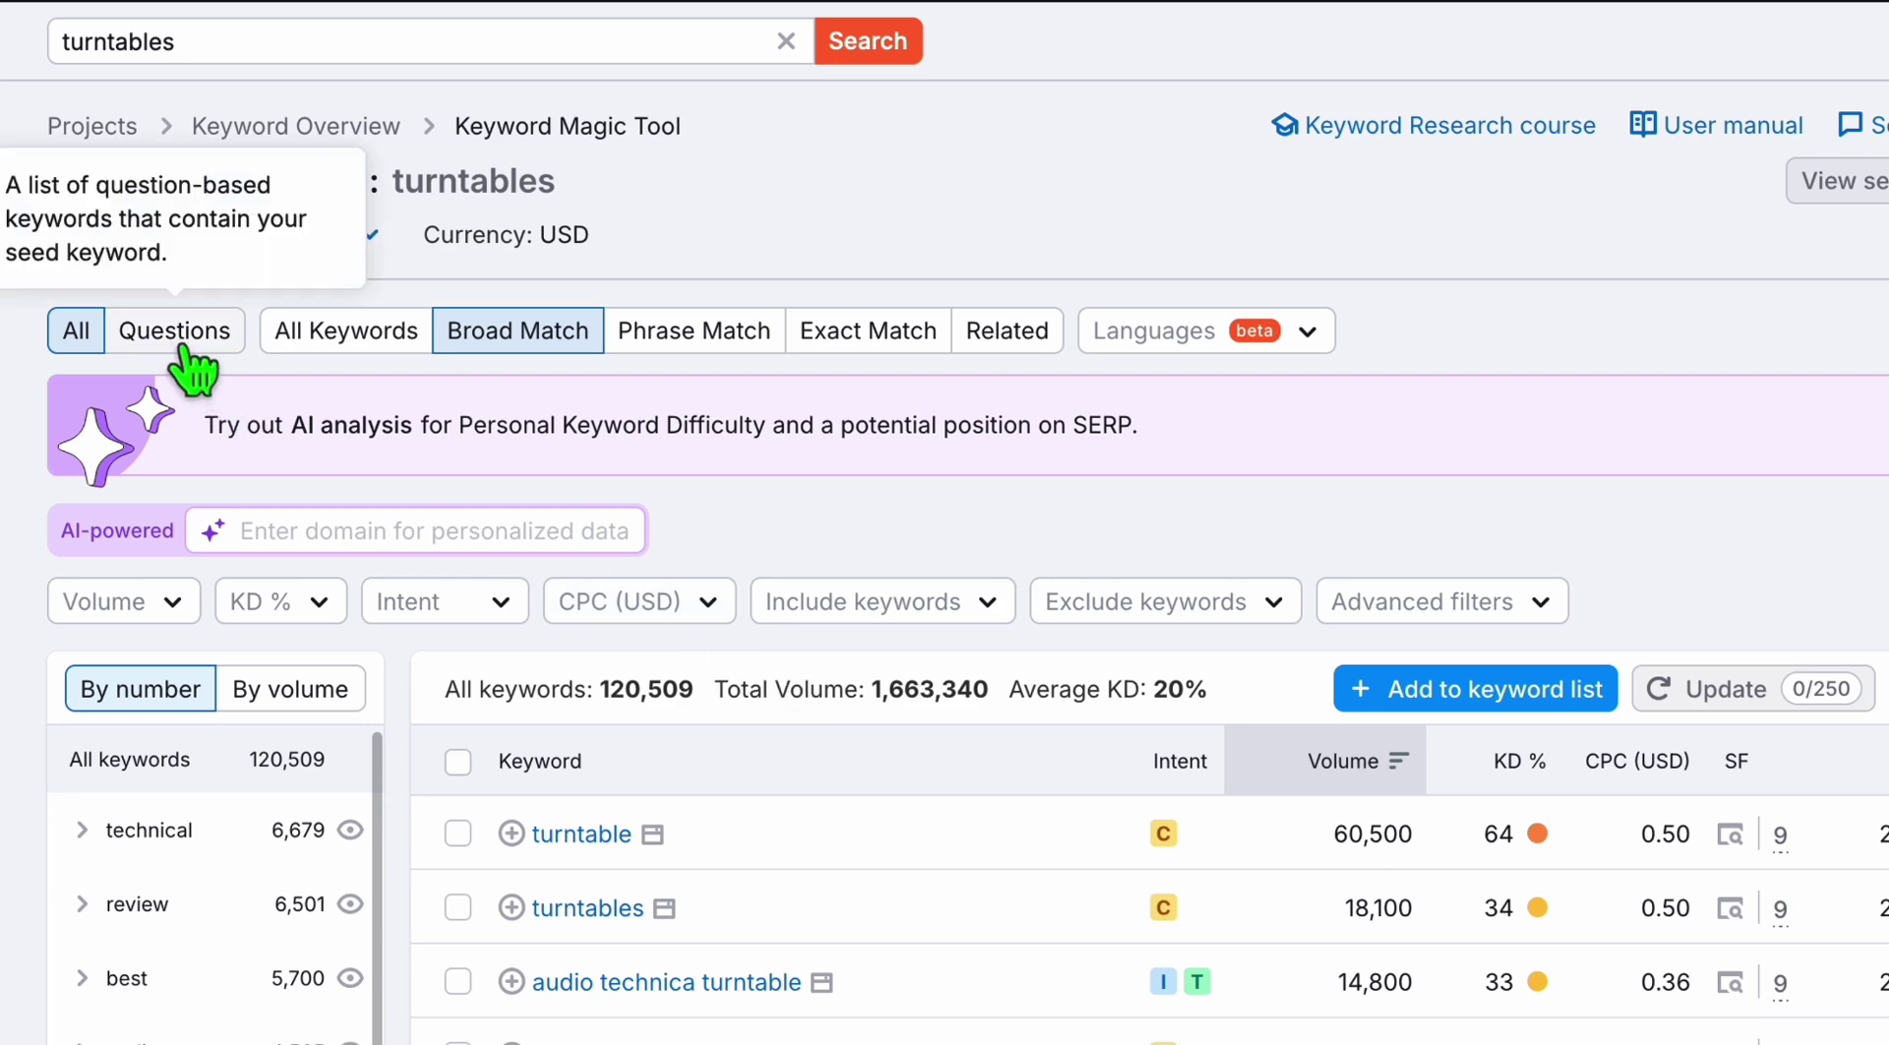
click(179, 340)
scroll(1143, 522, down, 3)
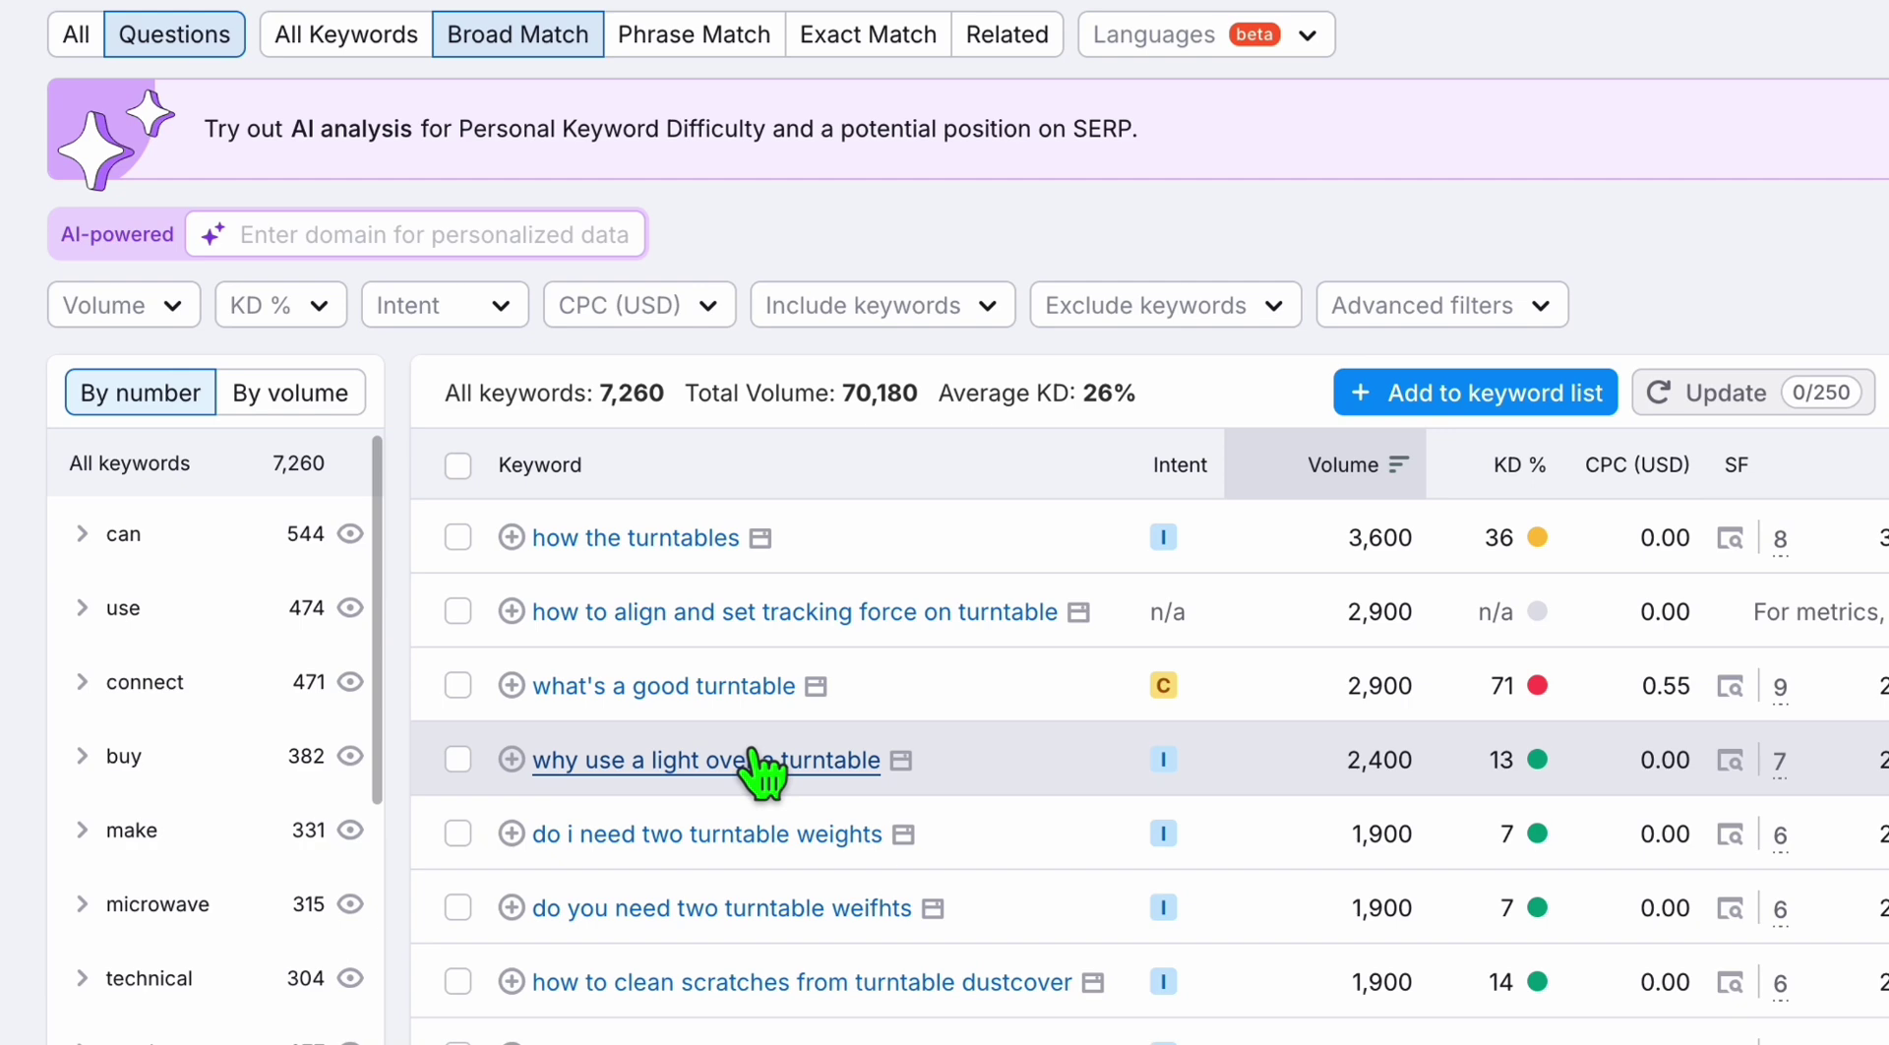
scroll(763, 772, down, 2)
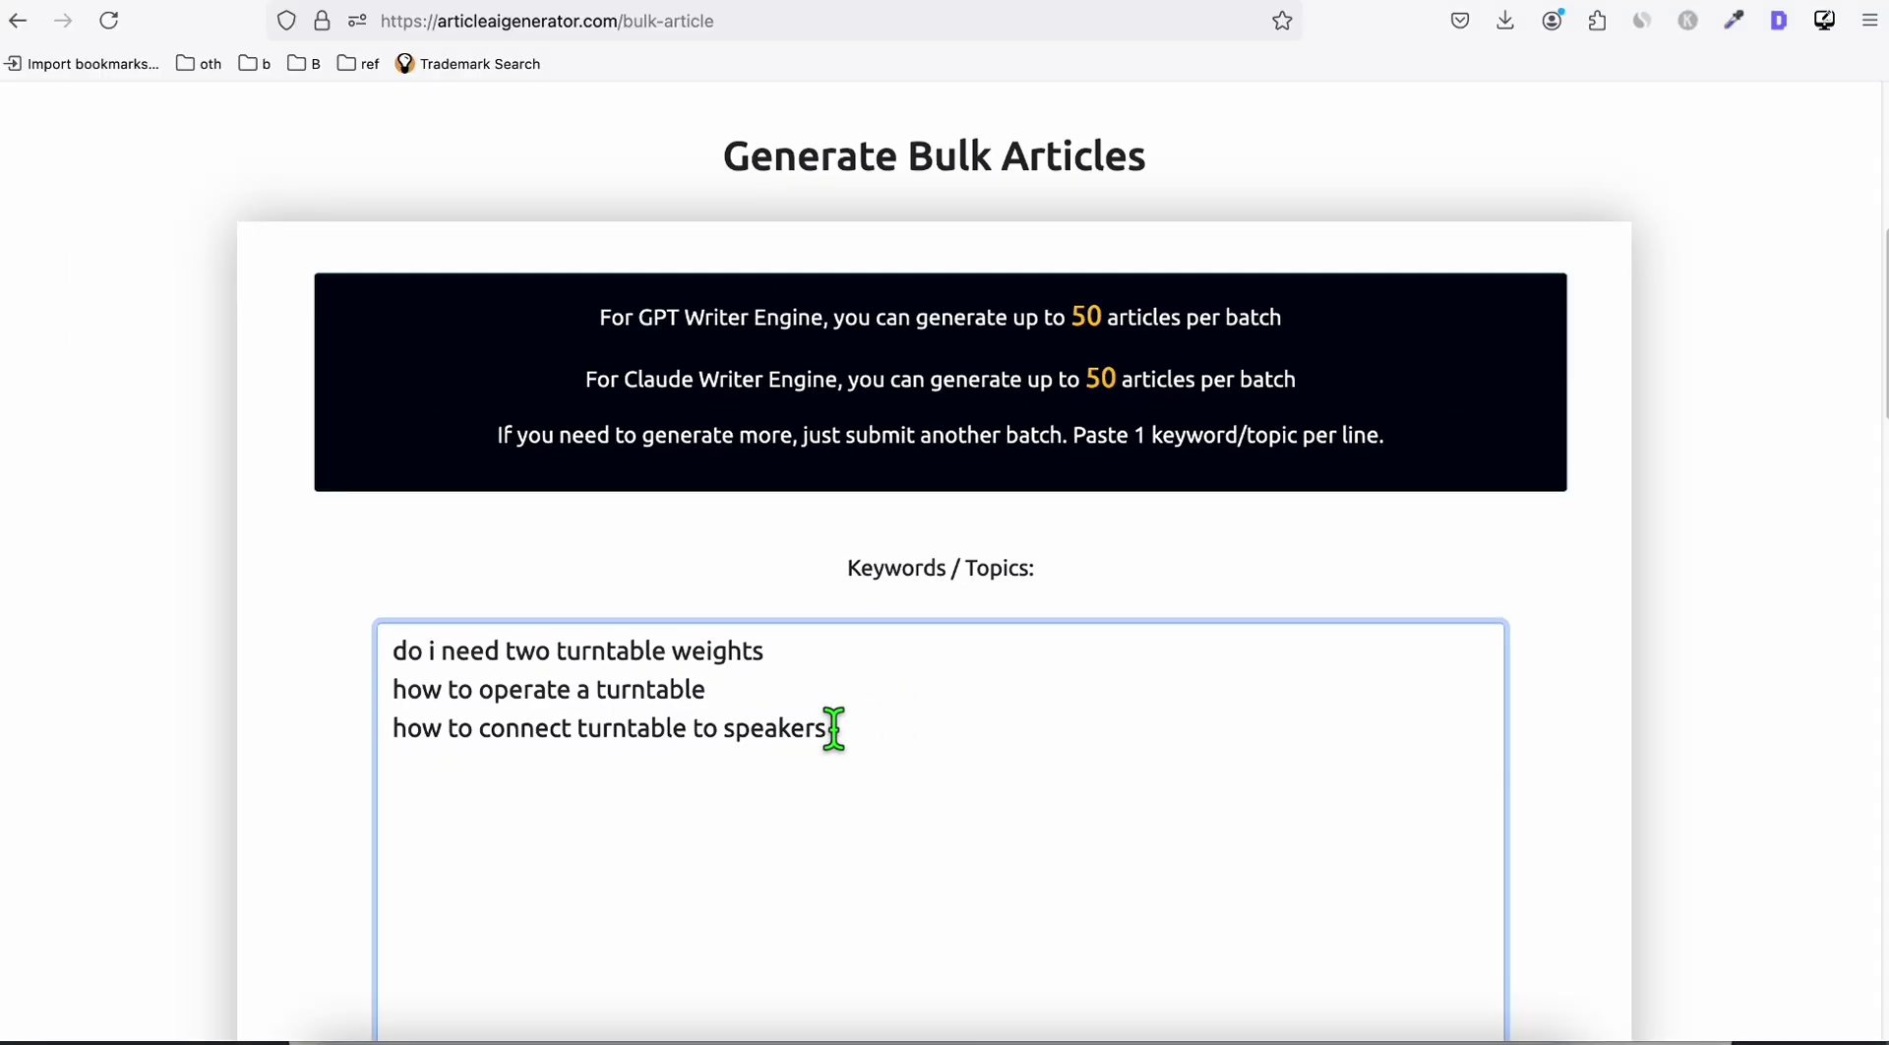
- Set Generate Featured Image to YES | +1 Credit on the three-keyword bulk article form
scroll(835, 728, up, 7)
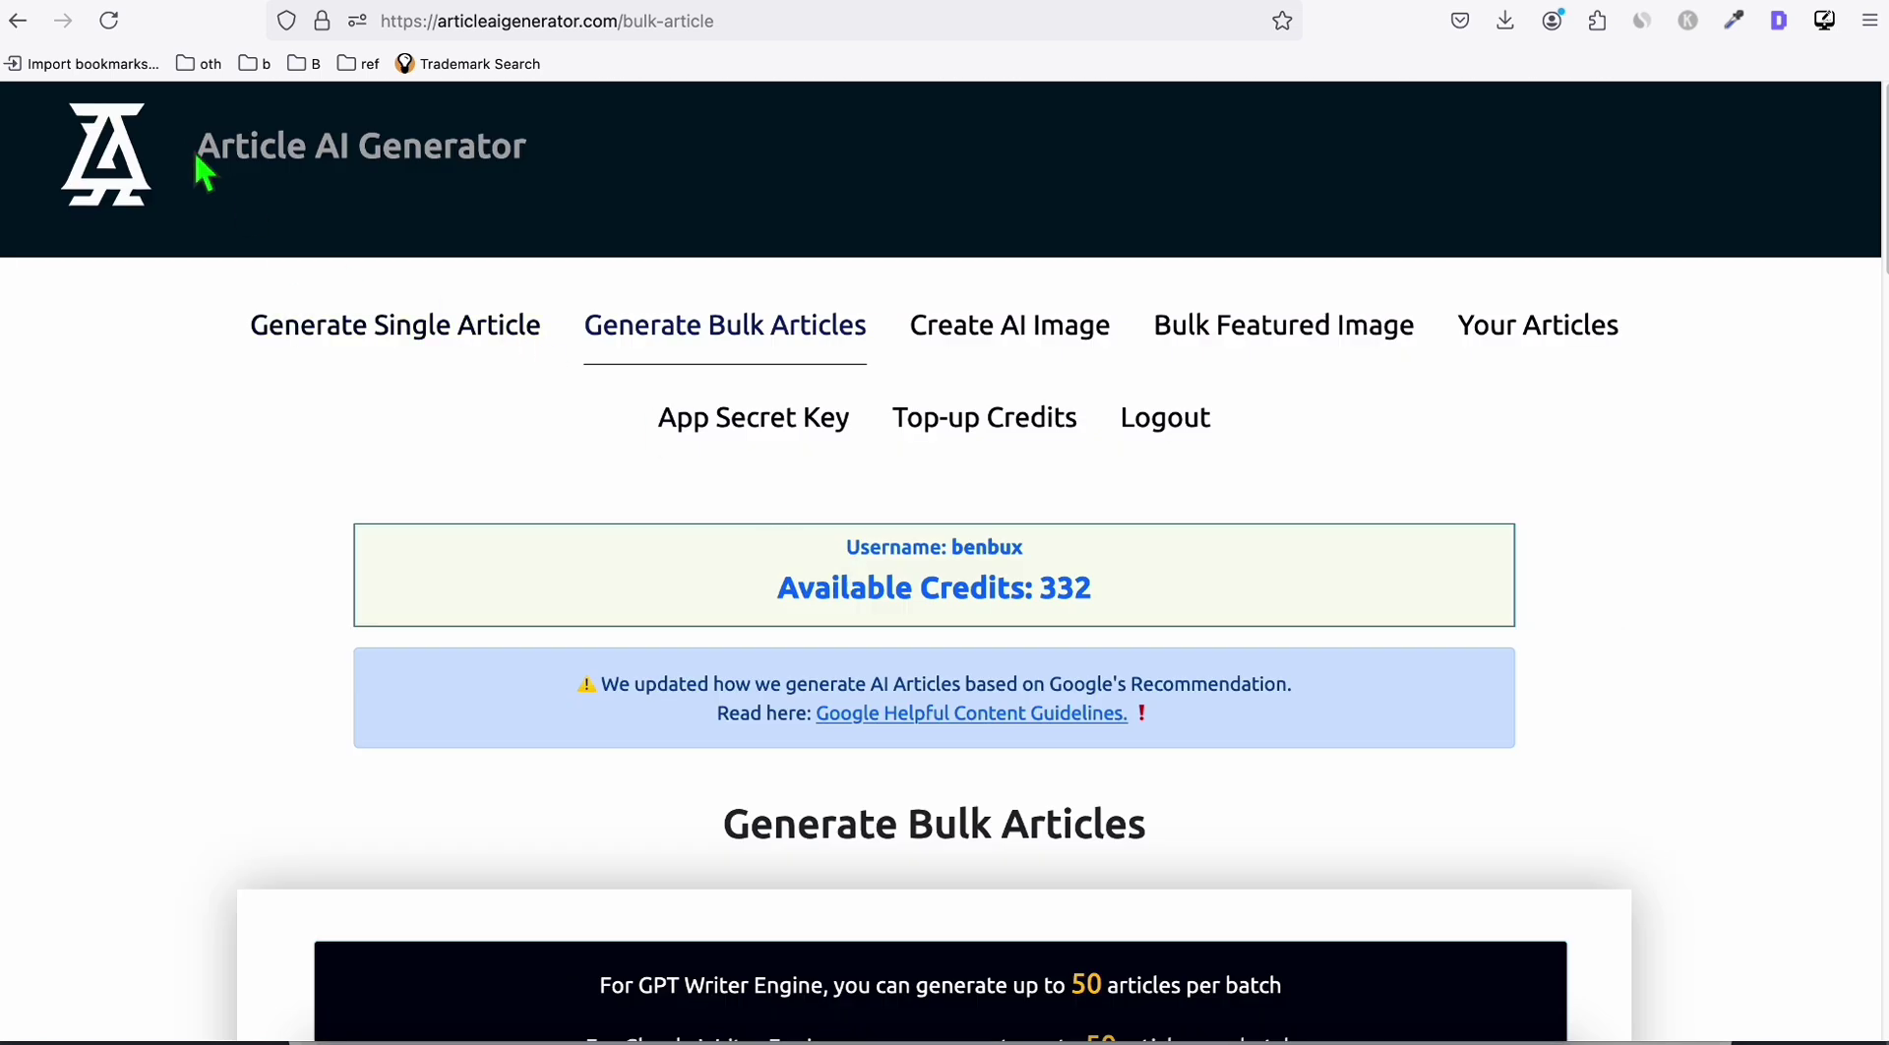
drag(200, 147, 548, 190)
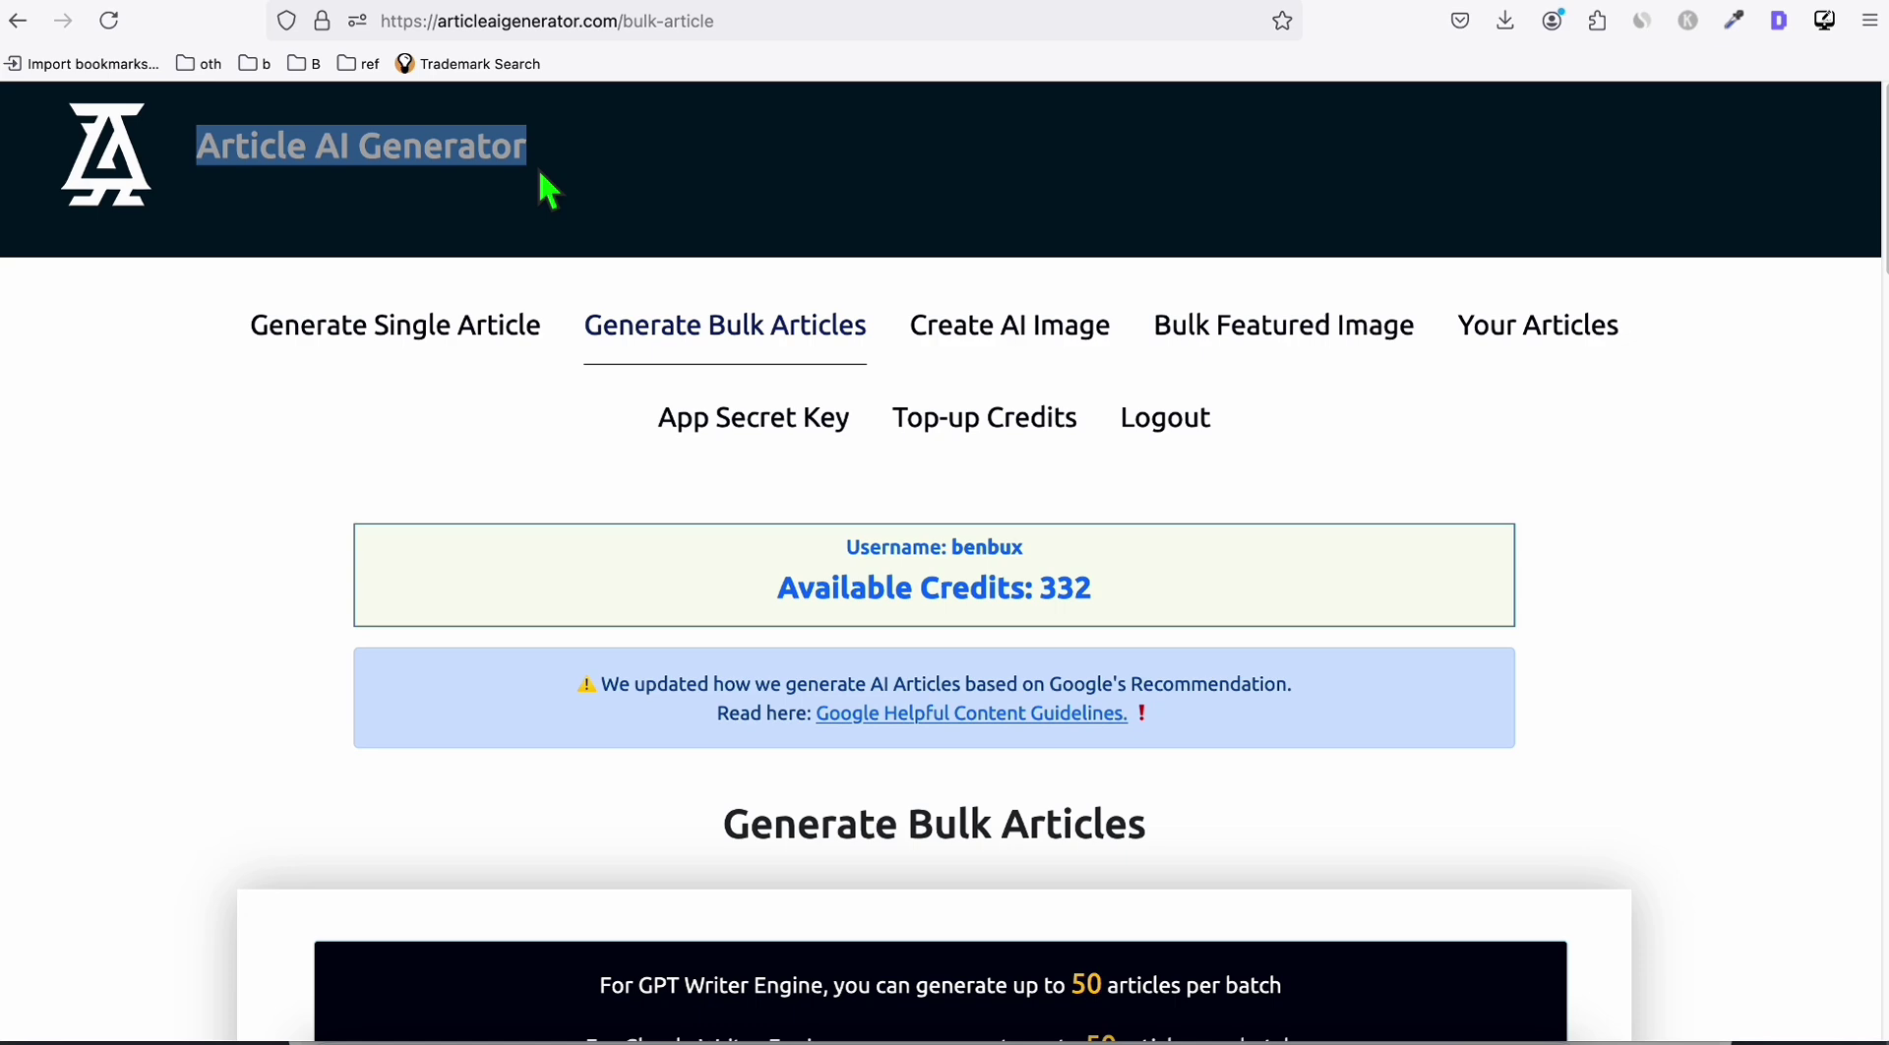
scroll(635, 433, down, 5)
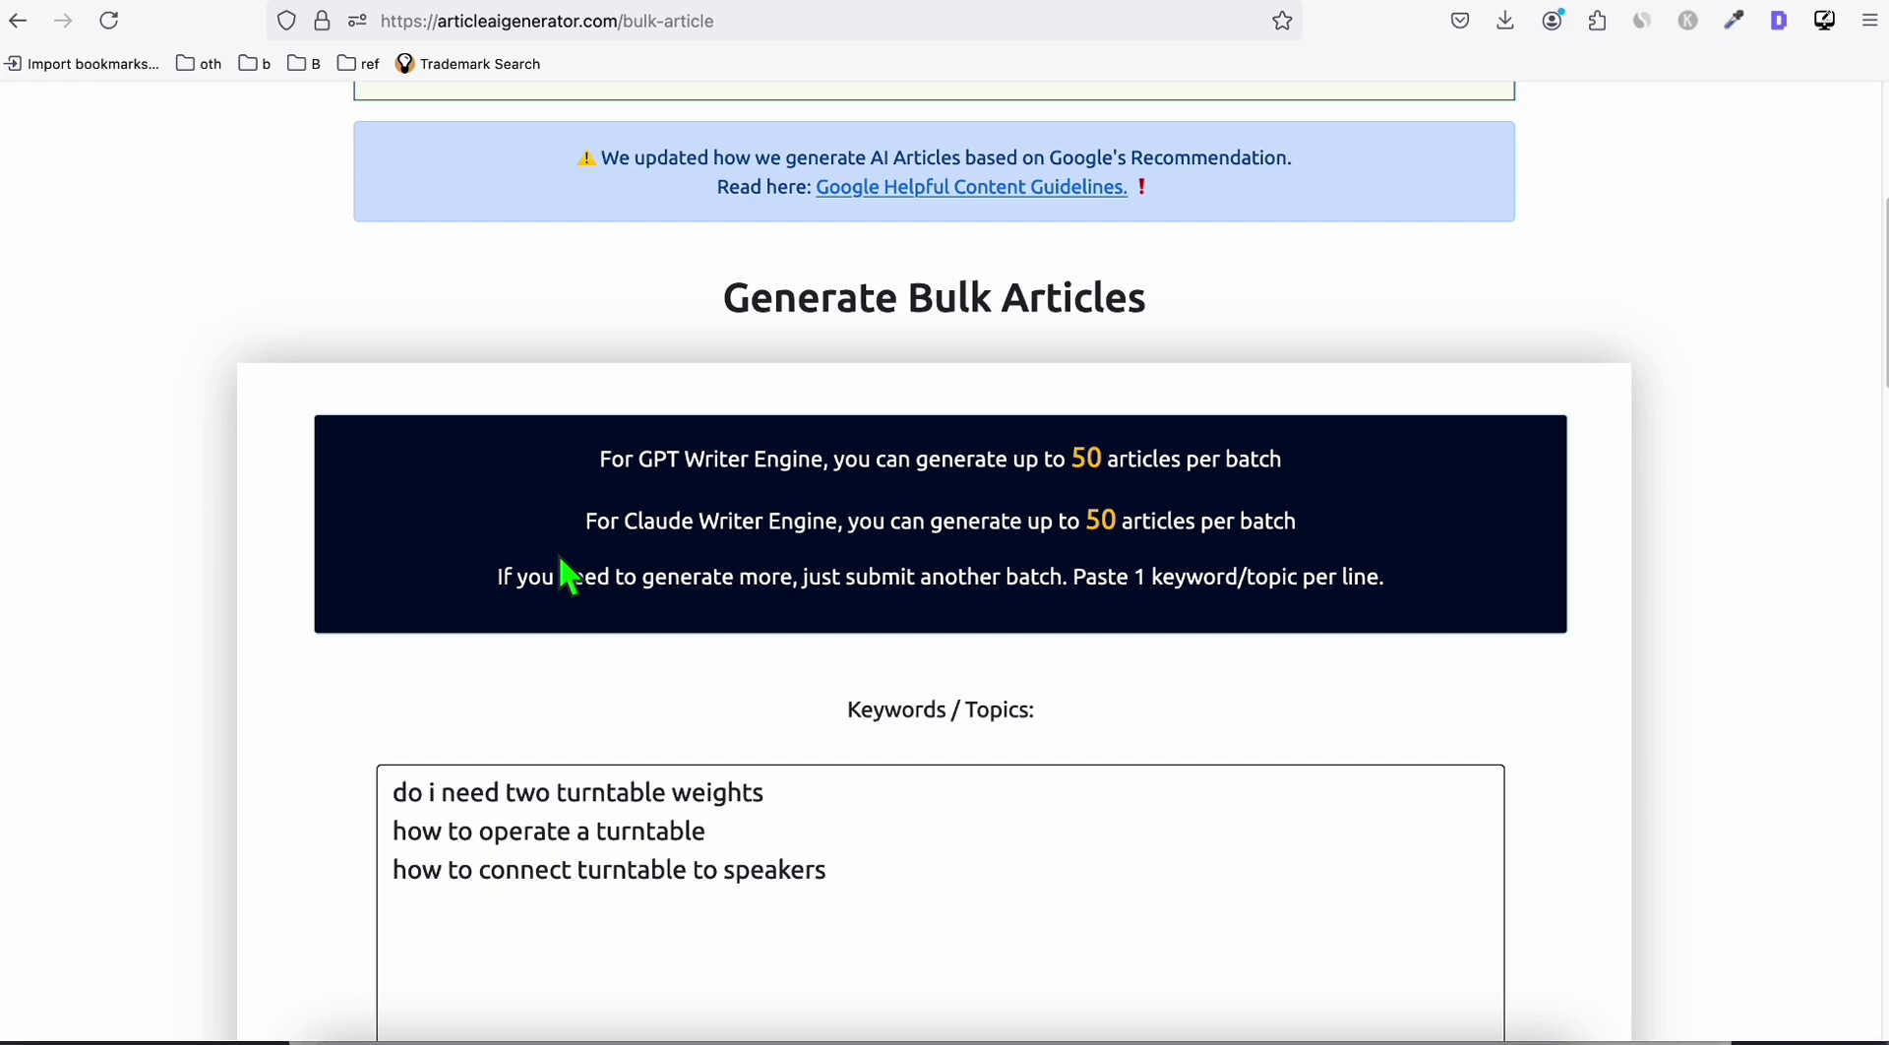
scroll(571, 590, down, 5)
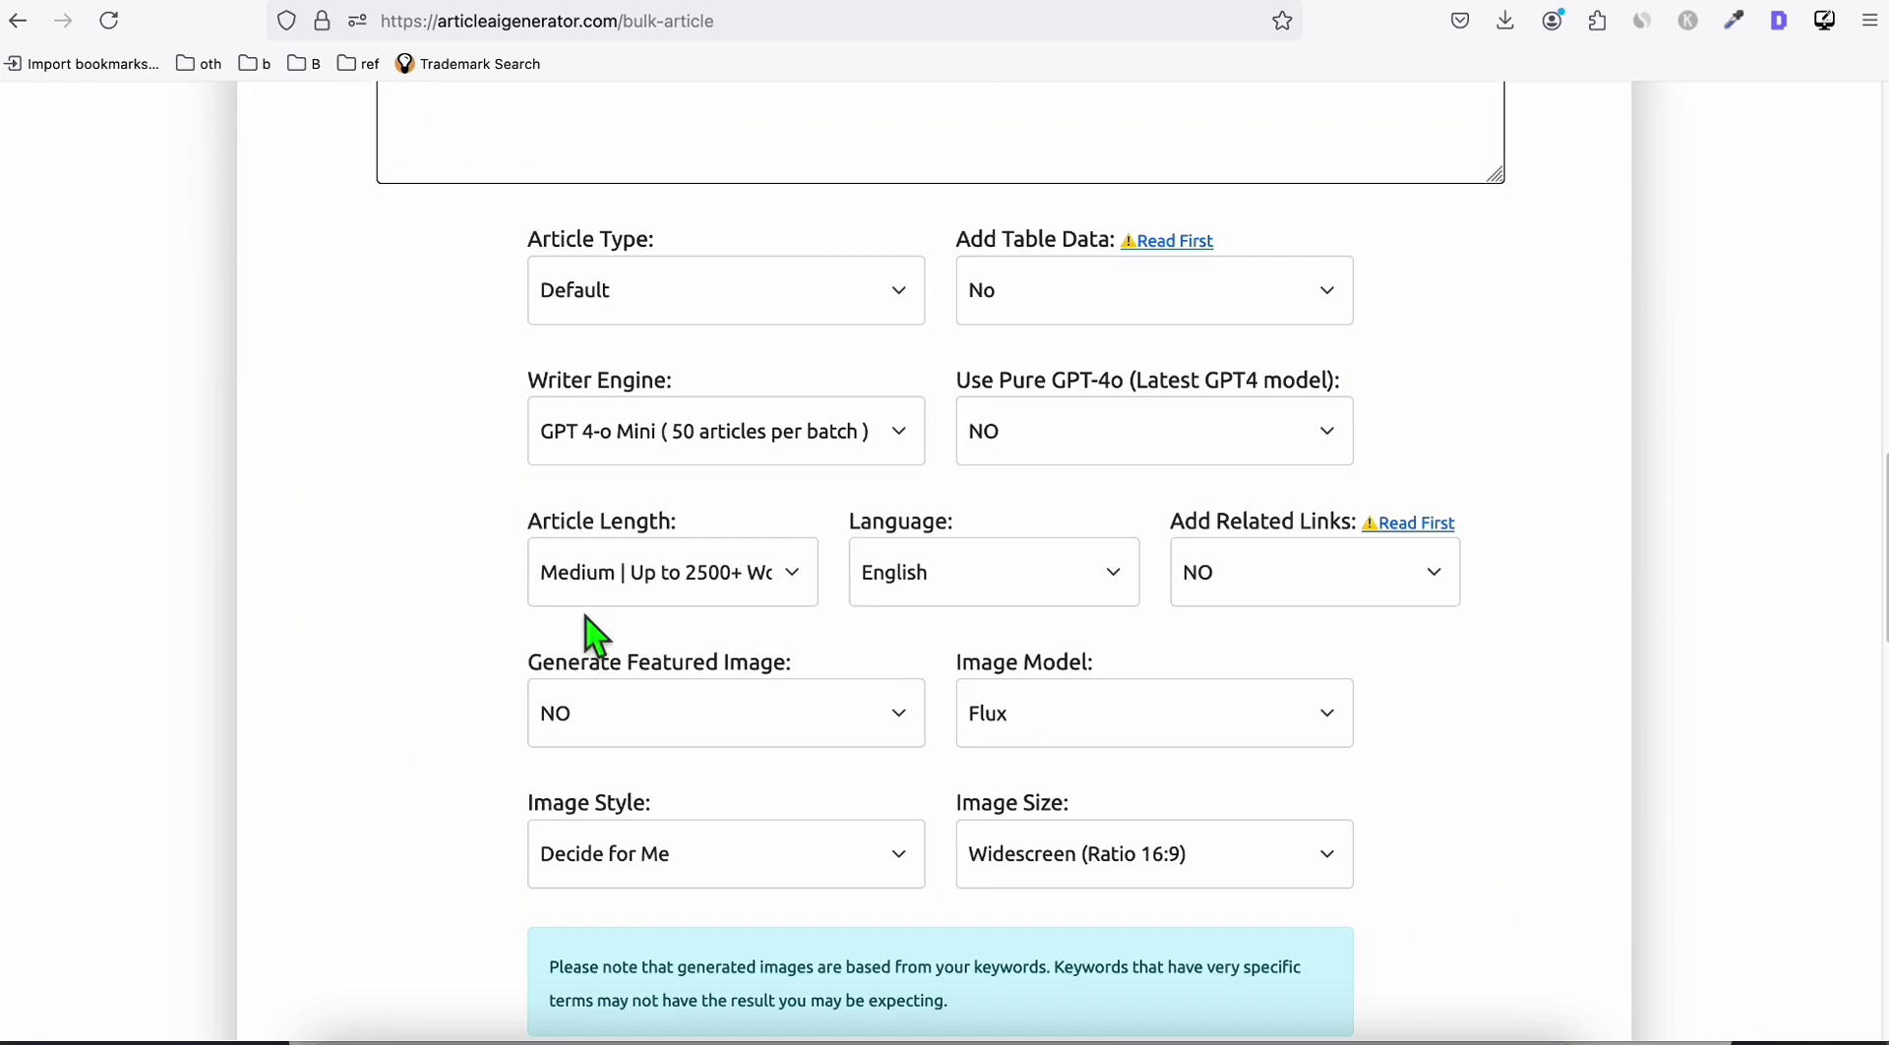
scroll(595, 637, down, 1)
click(646, 661)
click(646, 664)
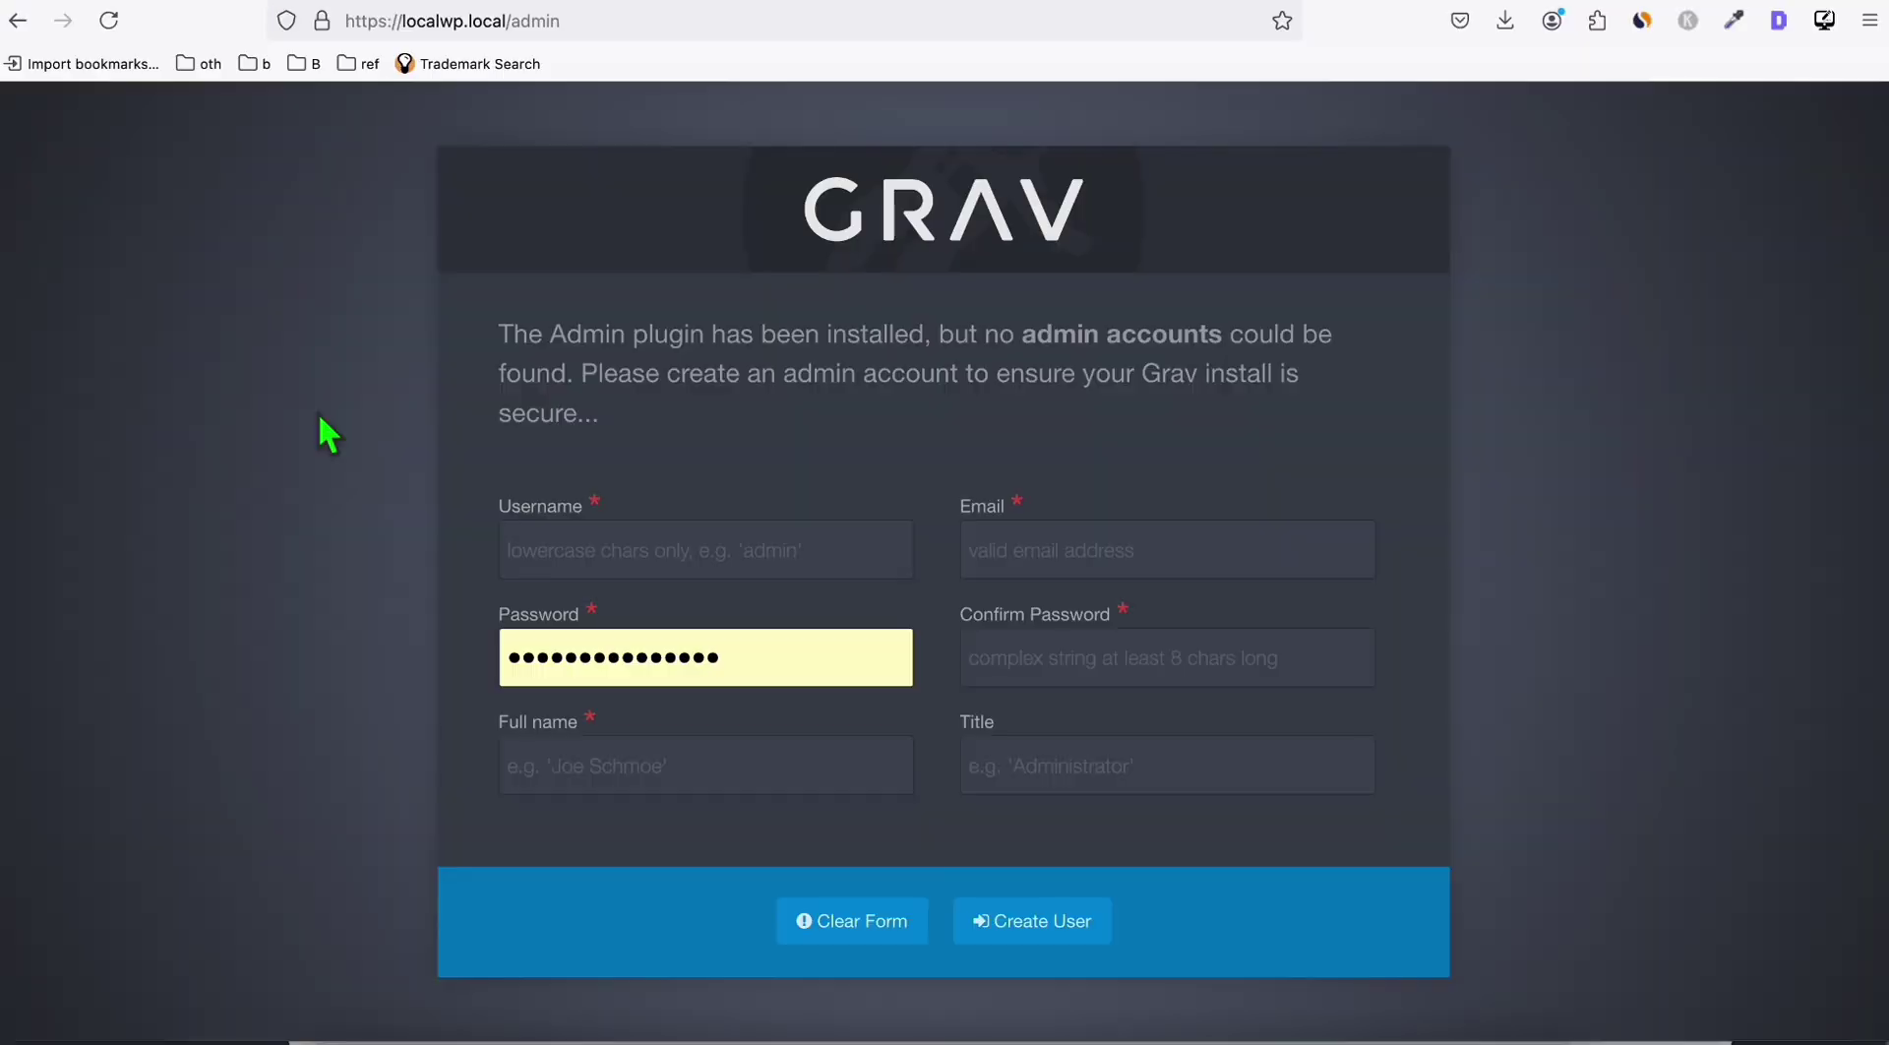
- Preview the Clean Blog home page from Pages and scroll through its post list
click(565, 537)
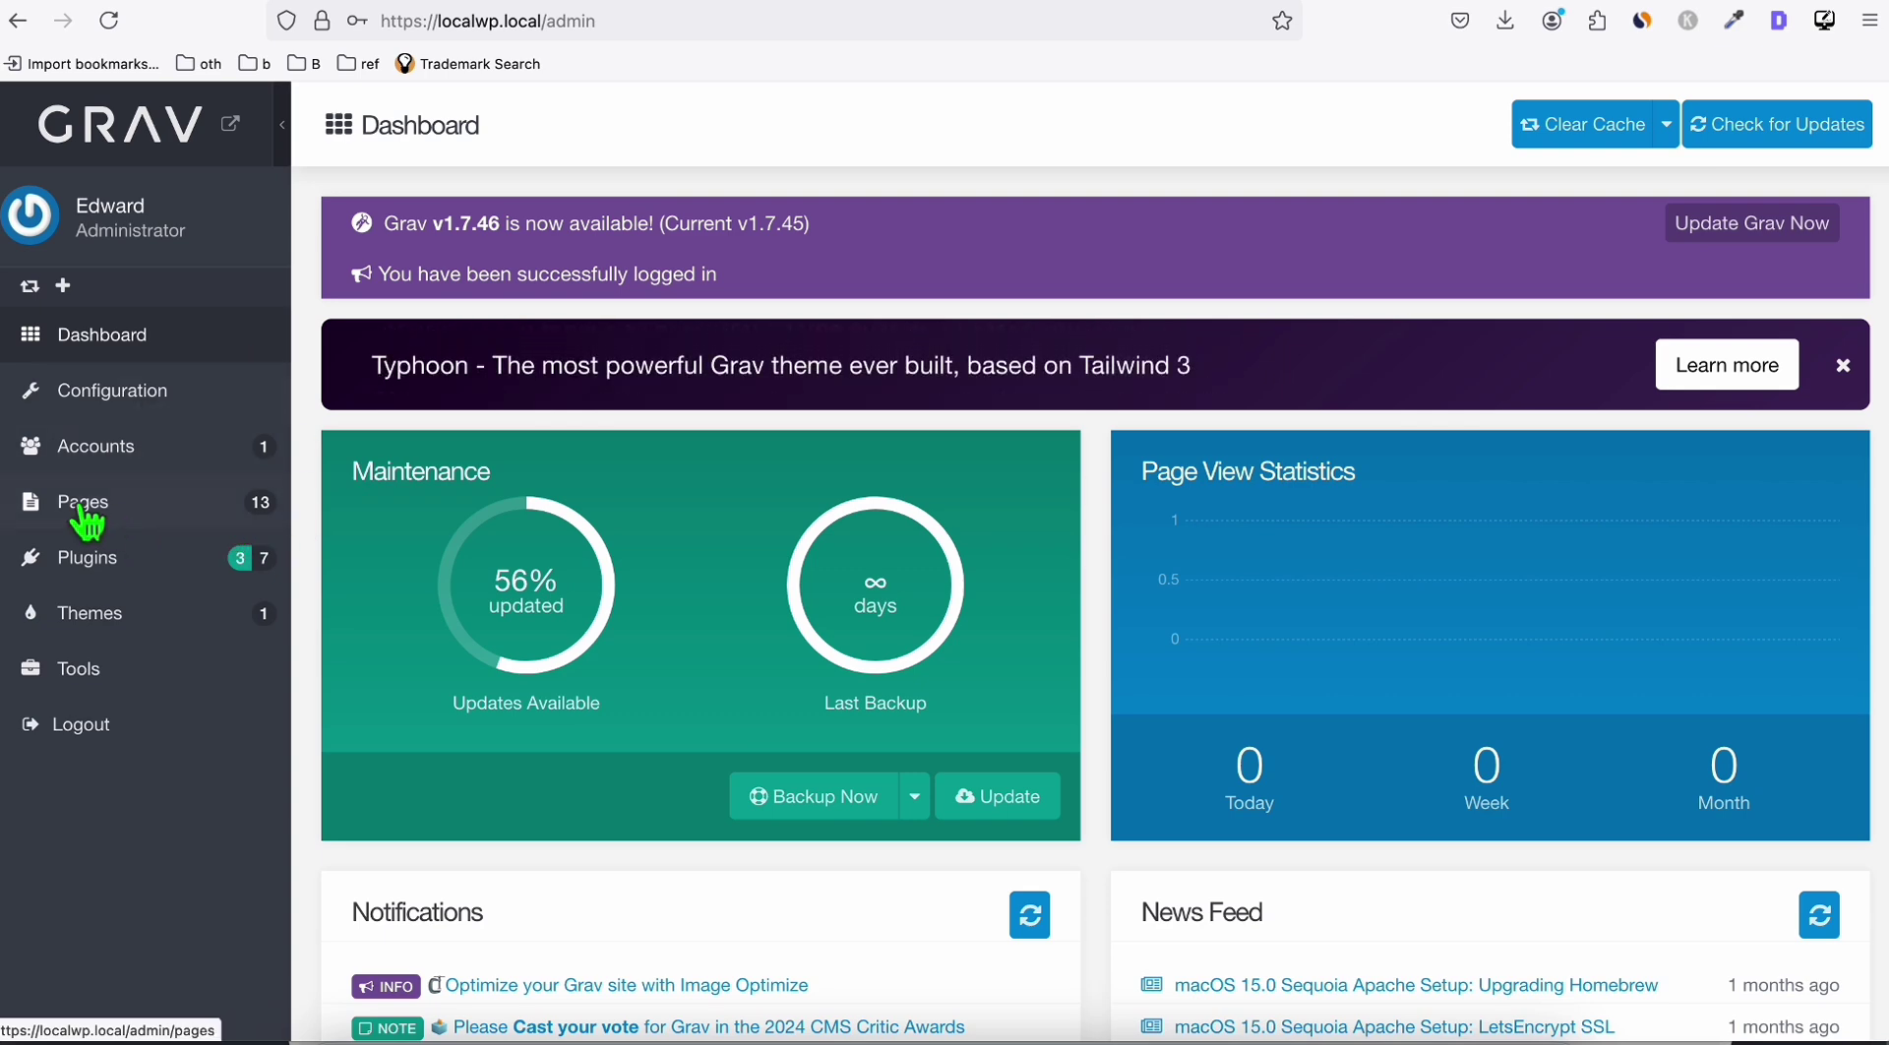
click(113, 505)
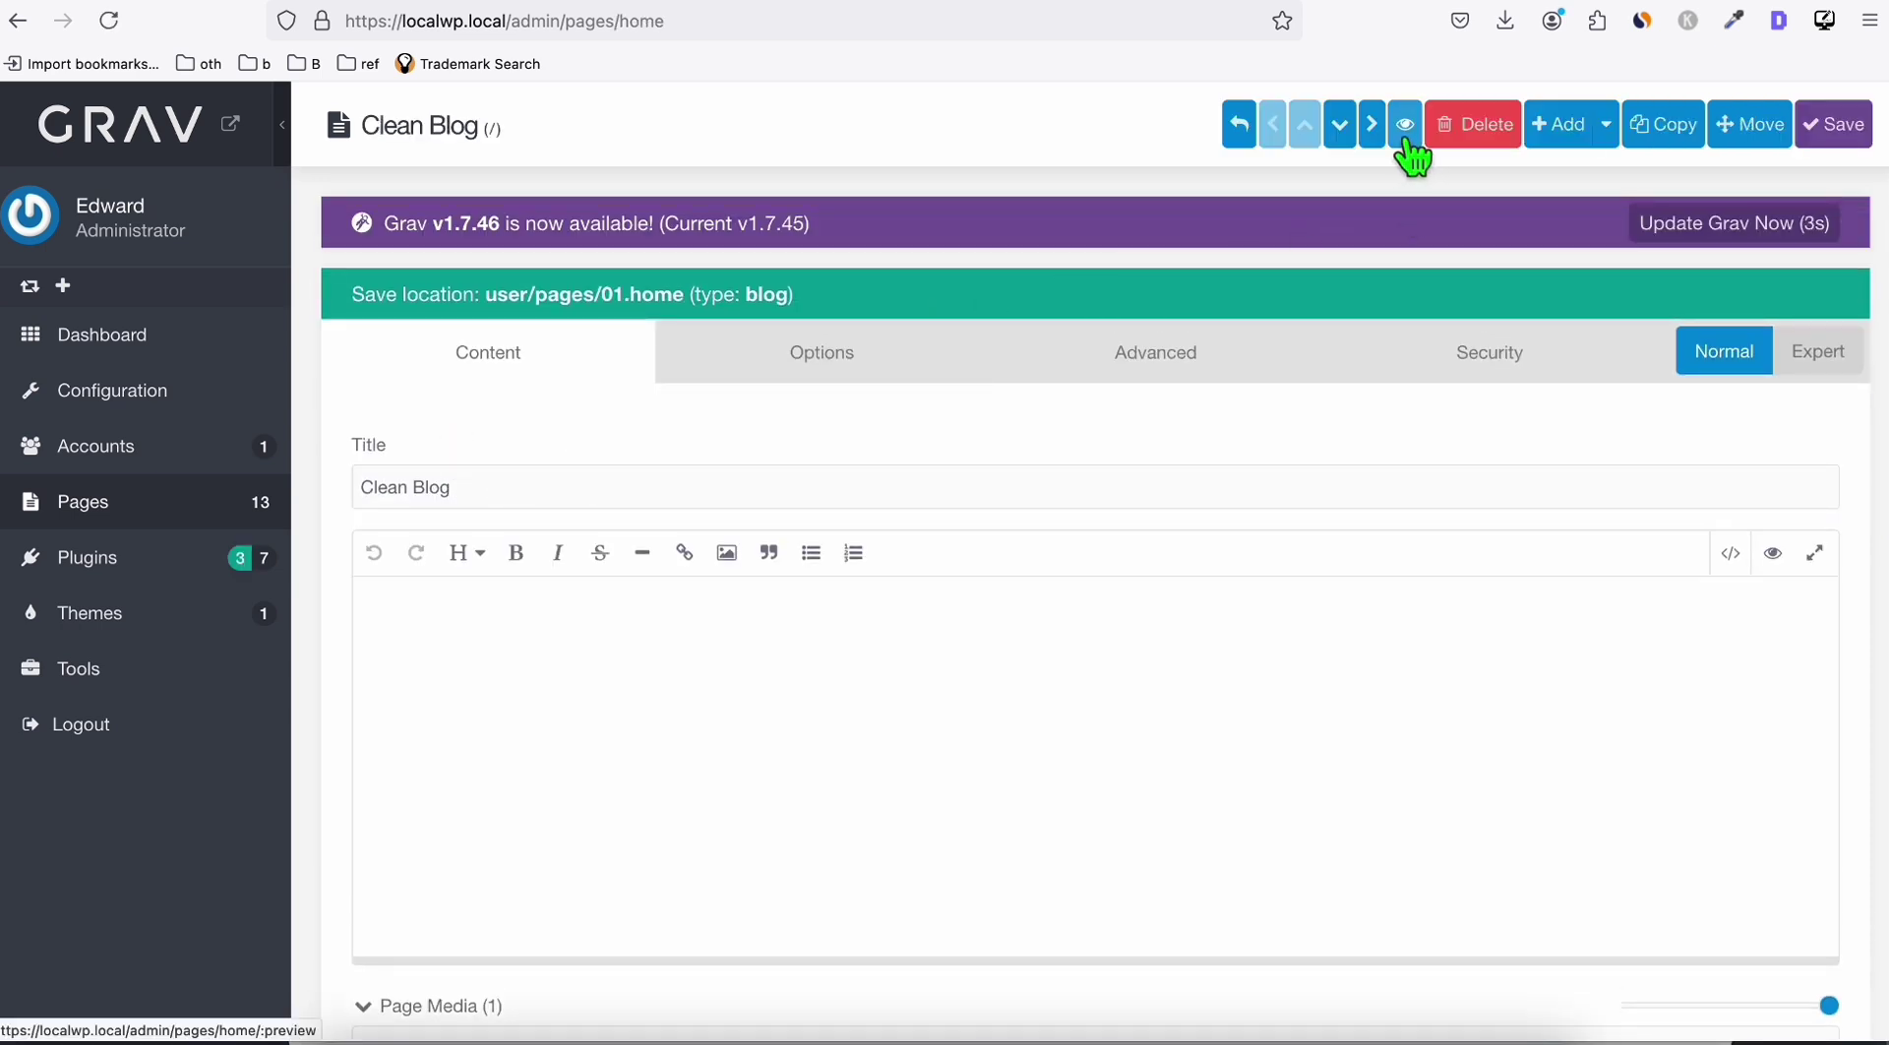
click(1409, 128)
scroll(1096, 367, down, 5)
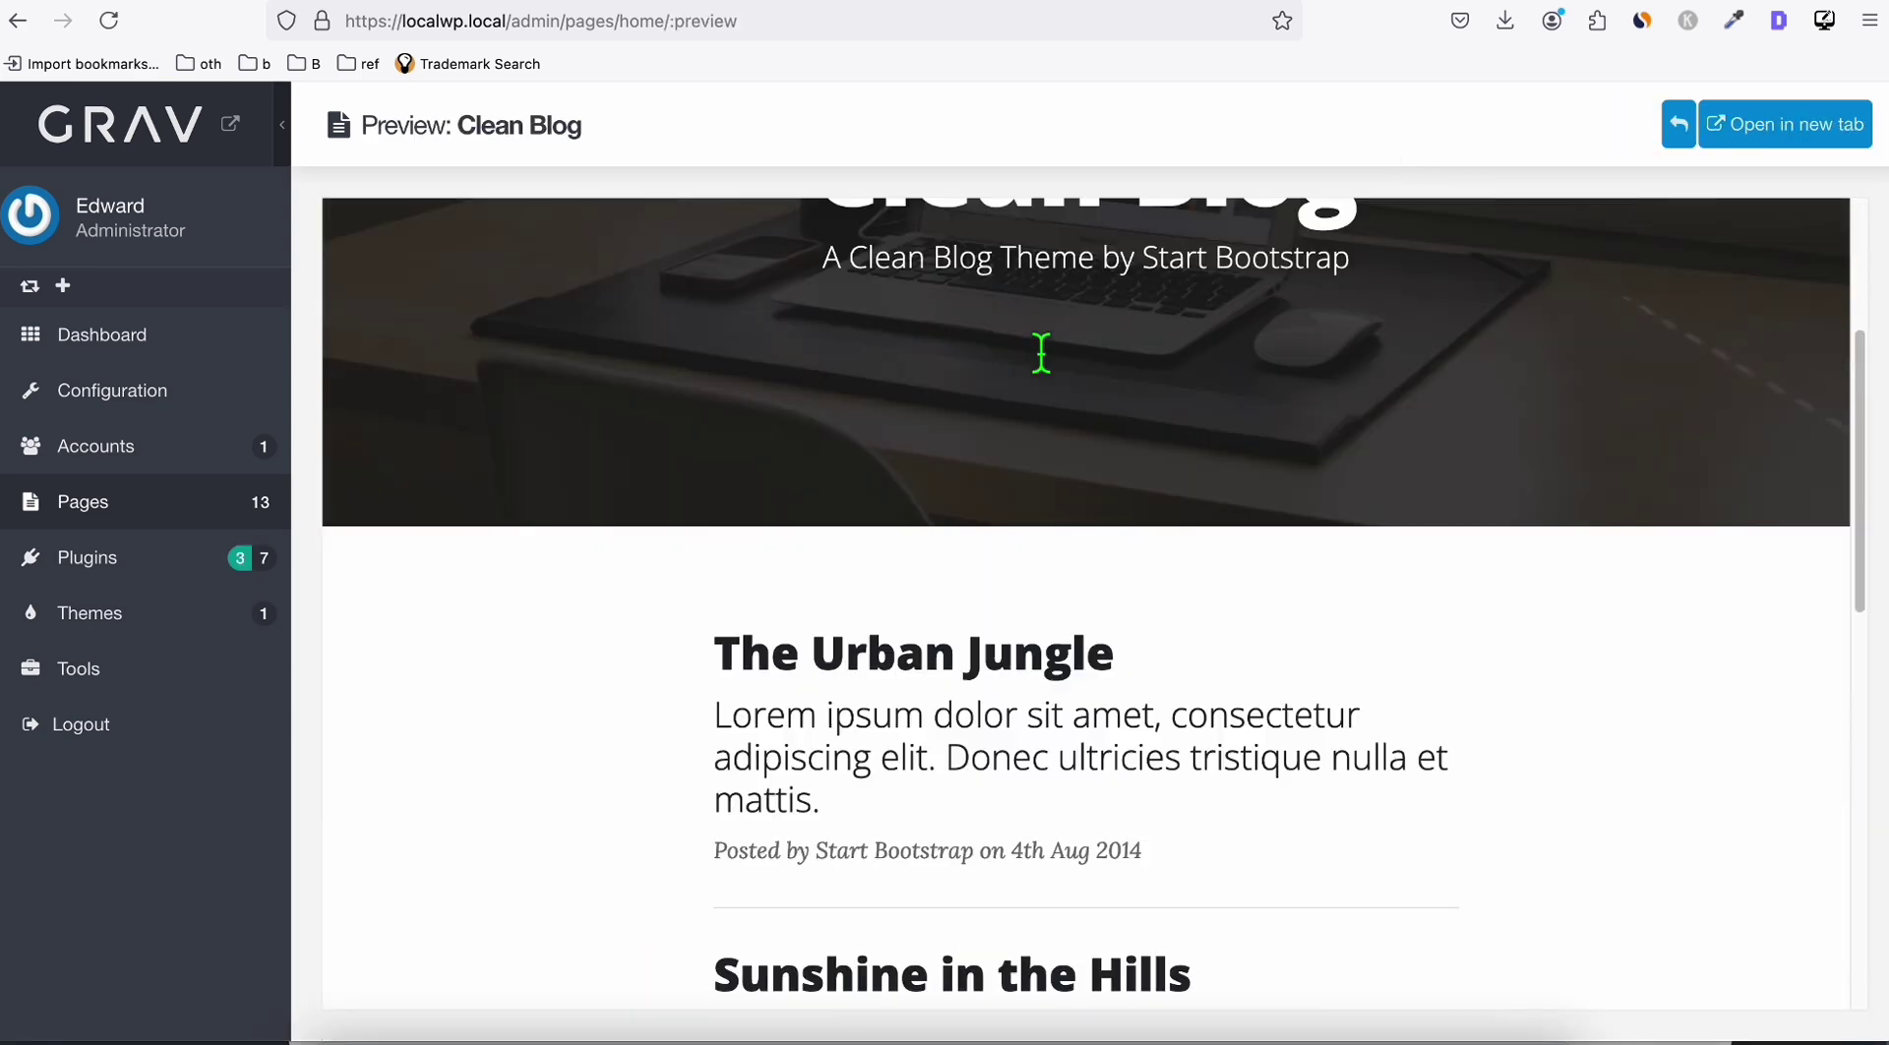
scroll(1058, 433, down, 1)
scroll(847, 489, down, 3)
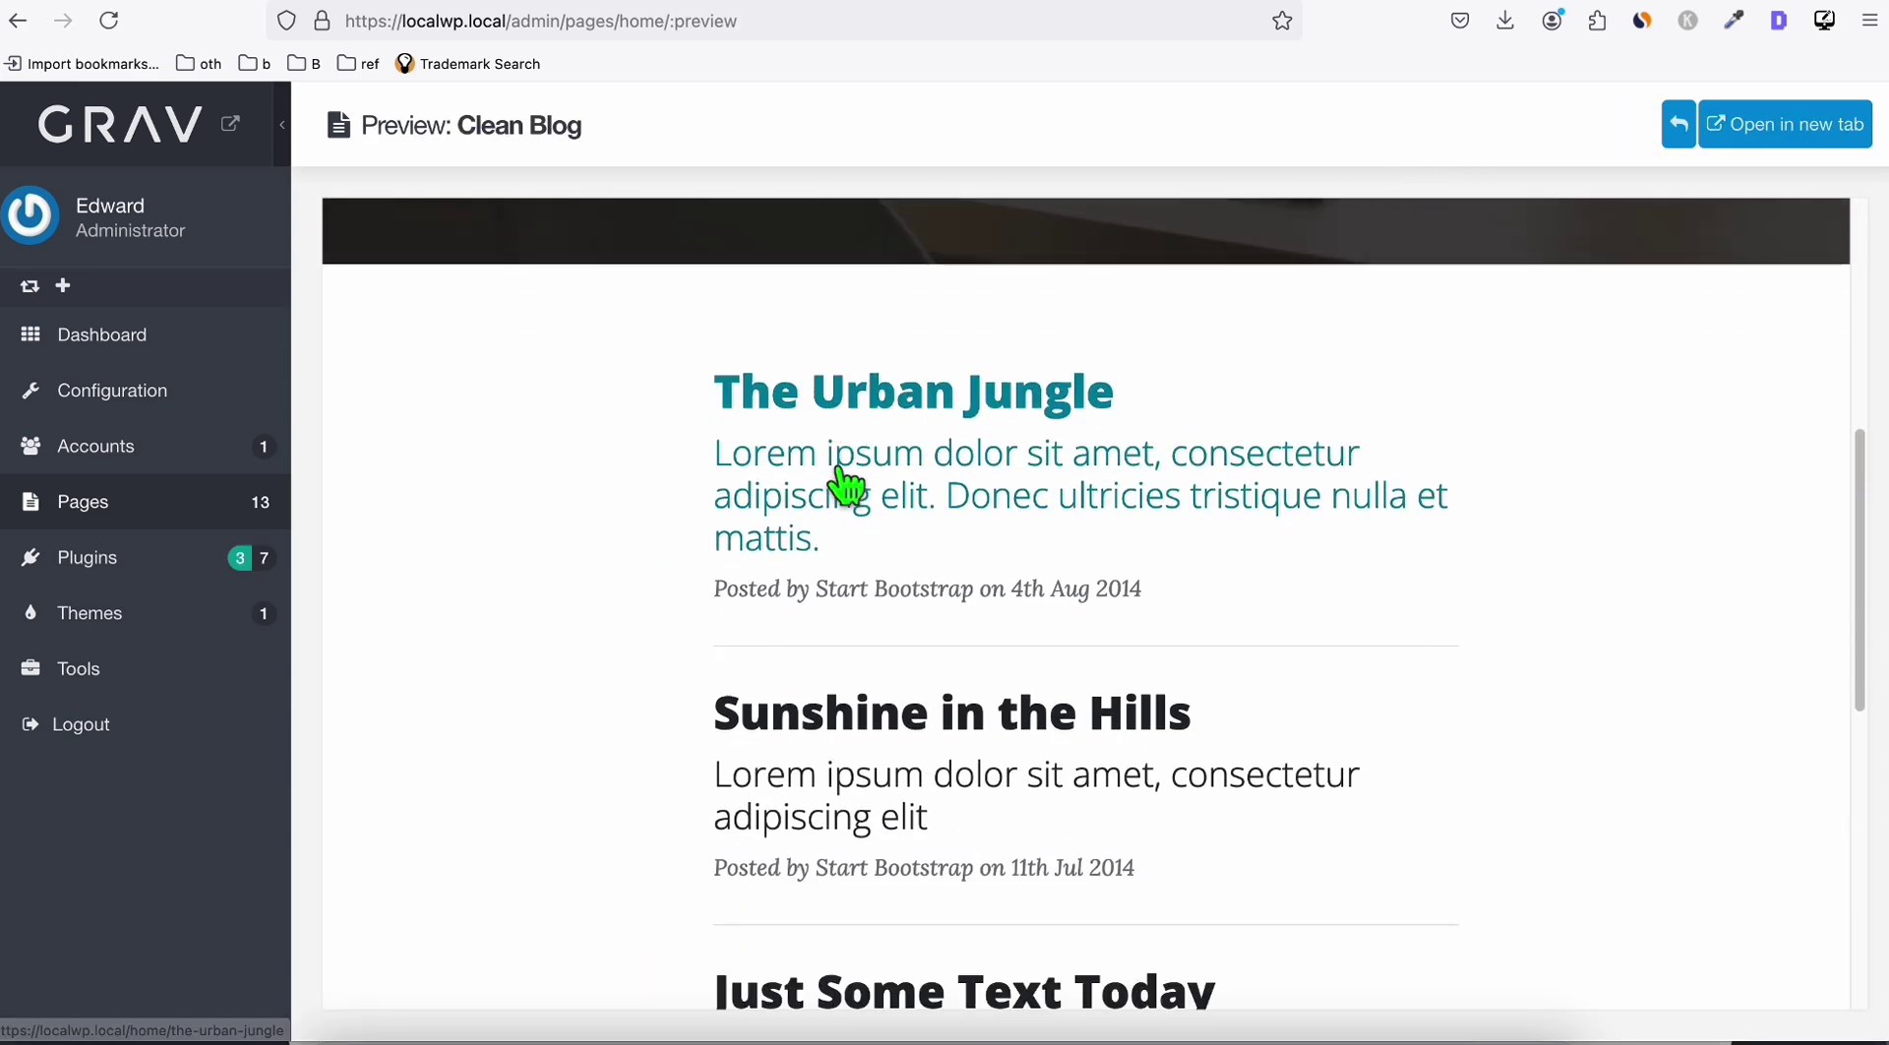
scroll(875, 581, down, 5)
scroll(877, 596, up, 8)
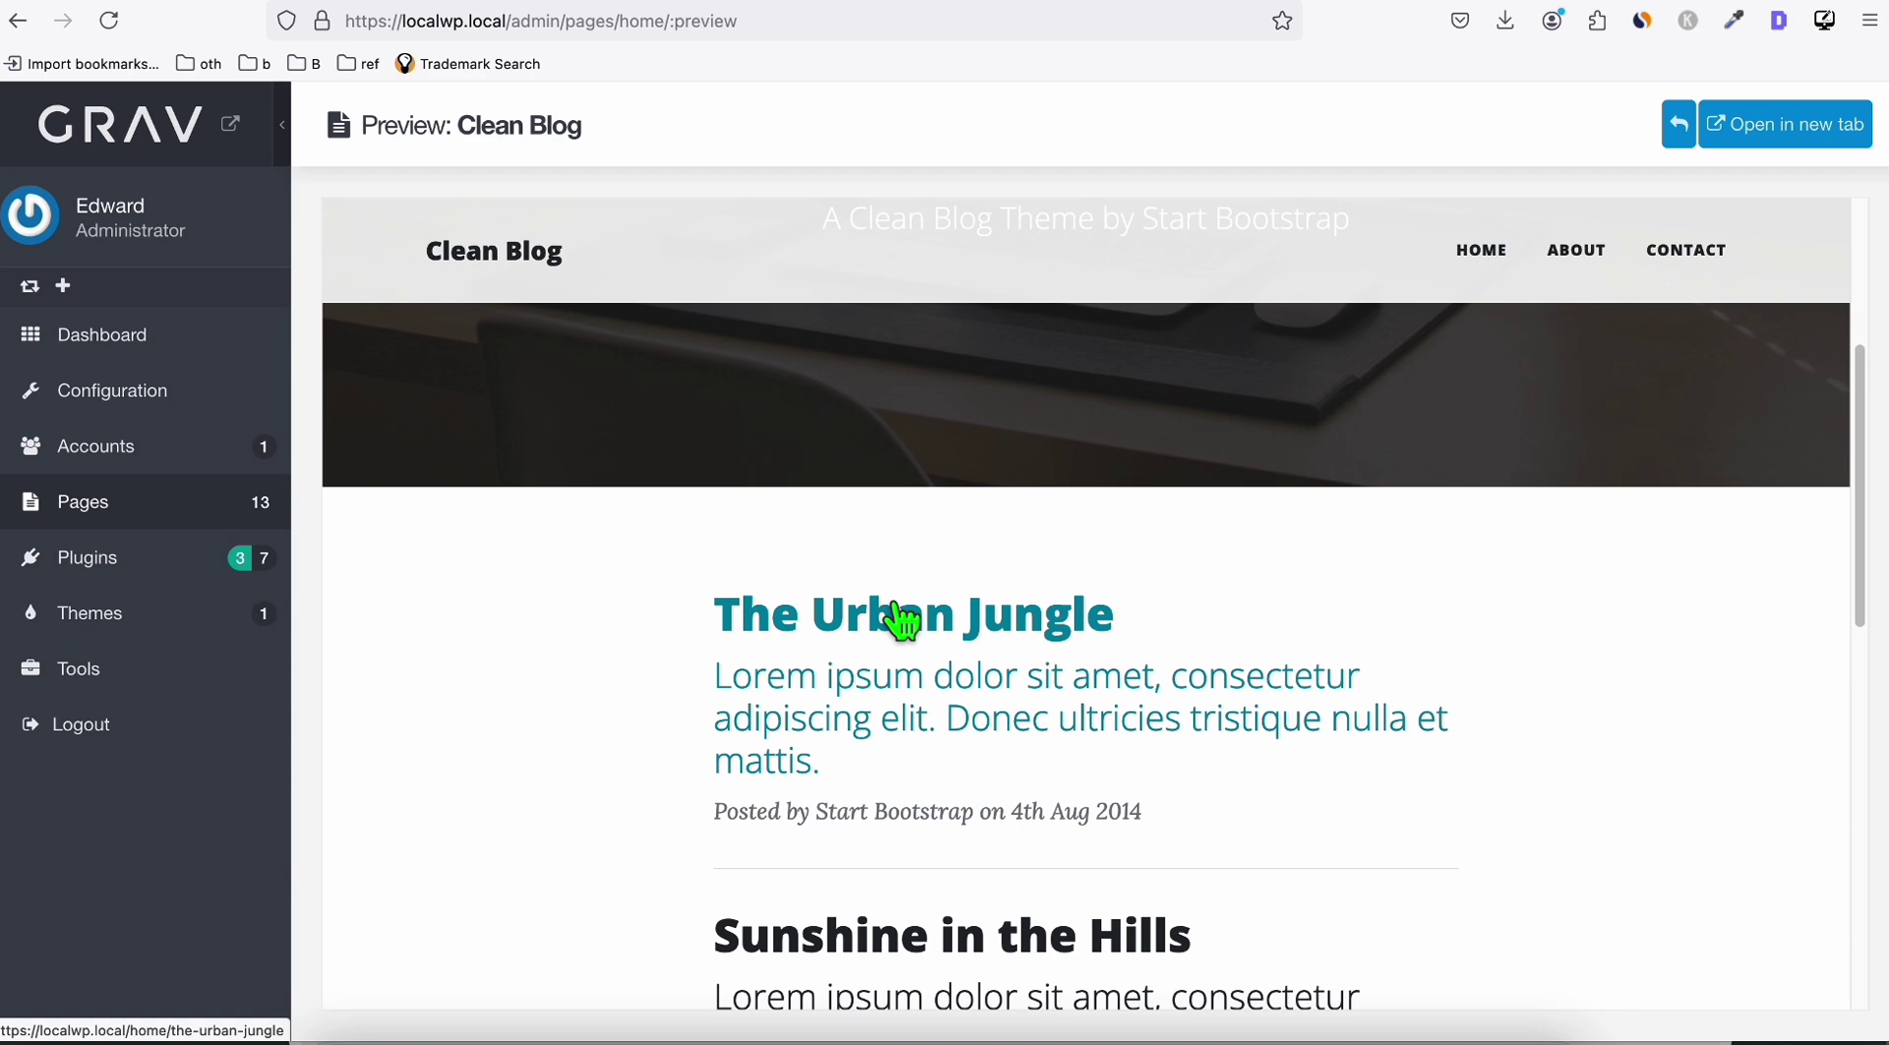
- Return to the Pages list and open the Home page for editing
scroll(903, 620, down, 3)
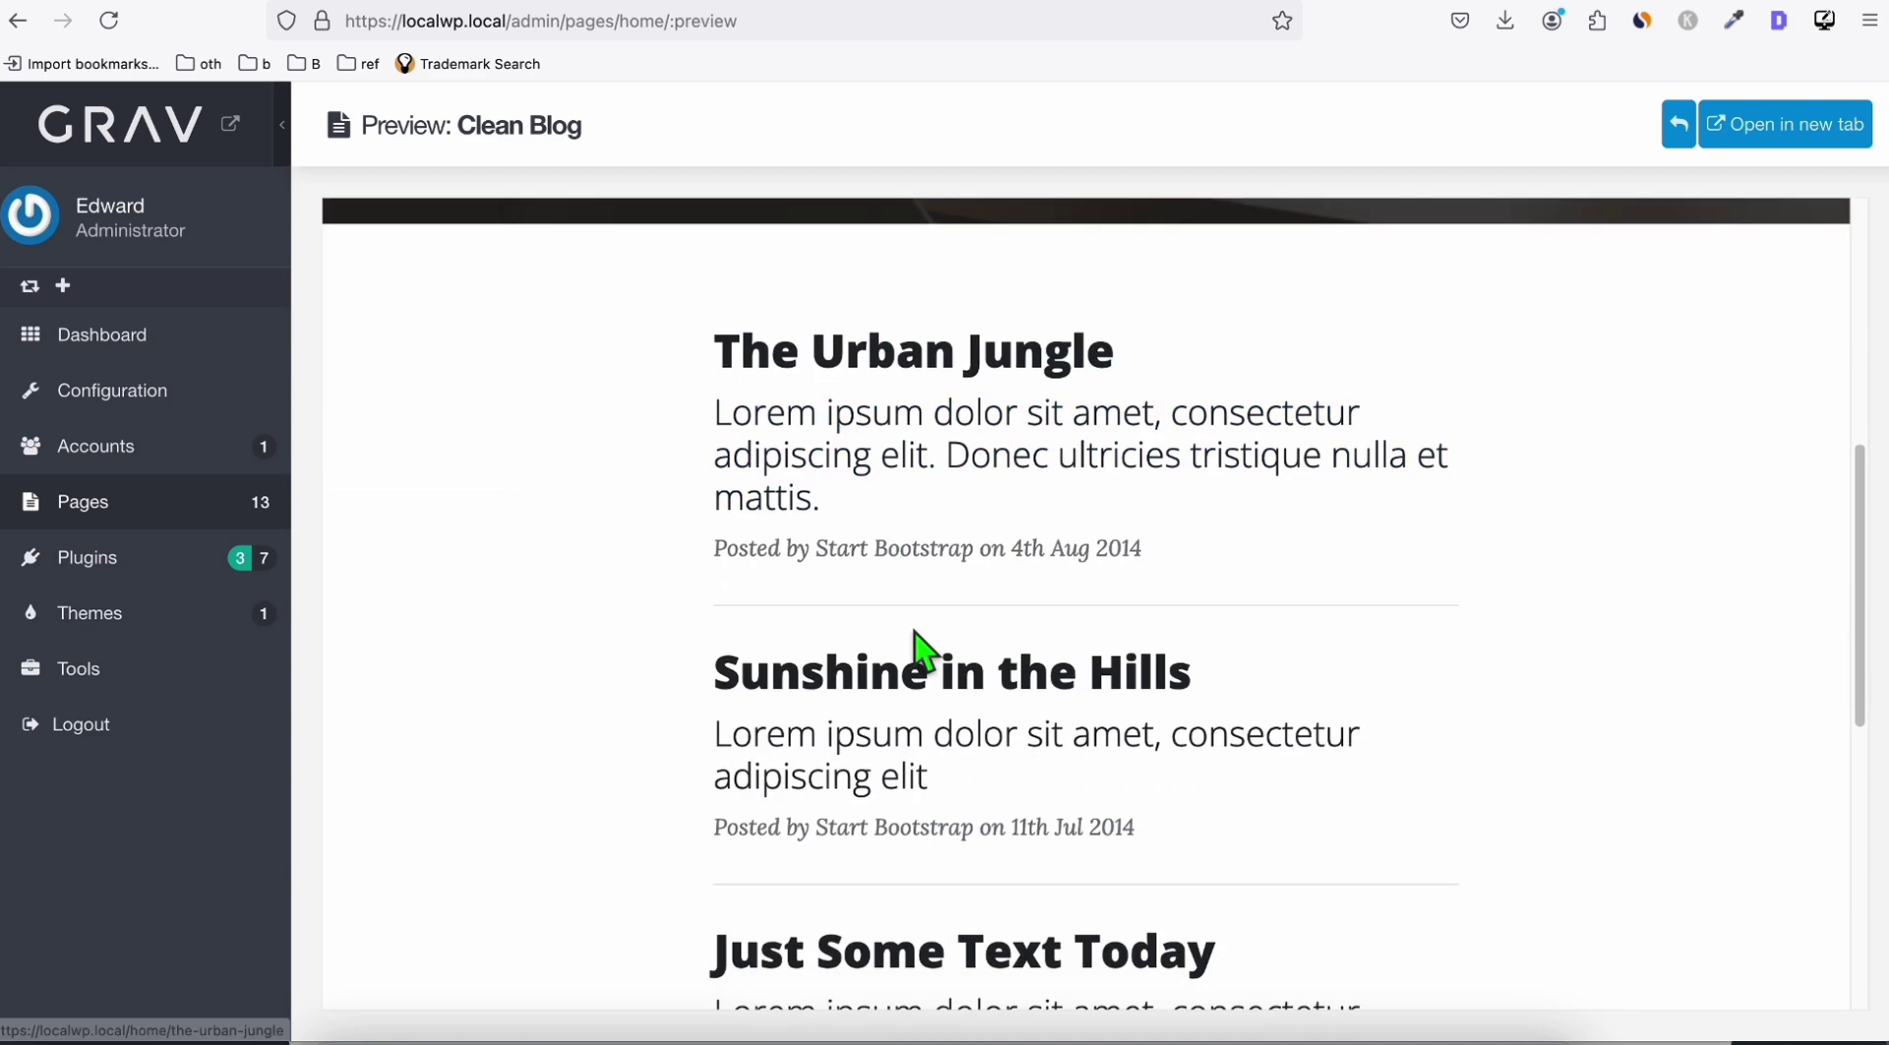
scroll(915, 654, up, 8)
scroll(866, 581, down, 5)
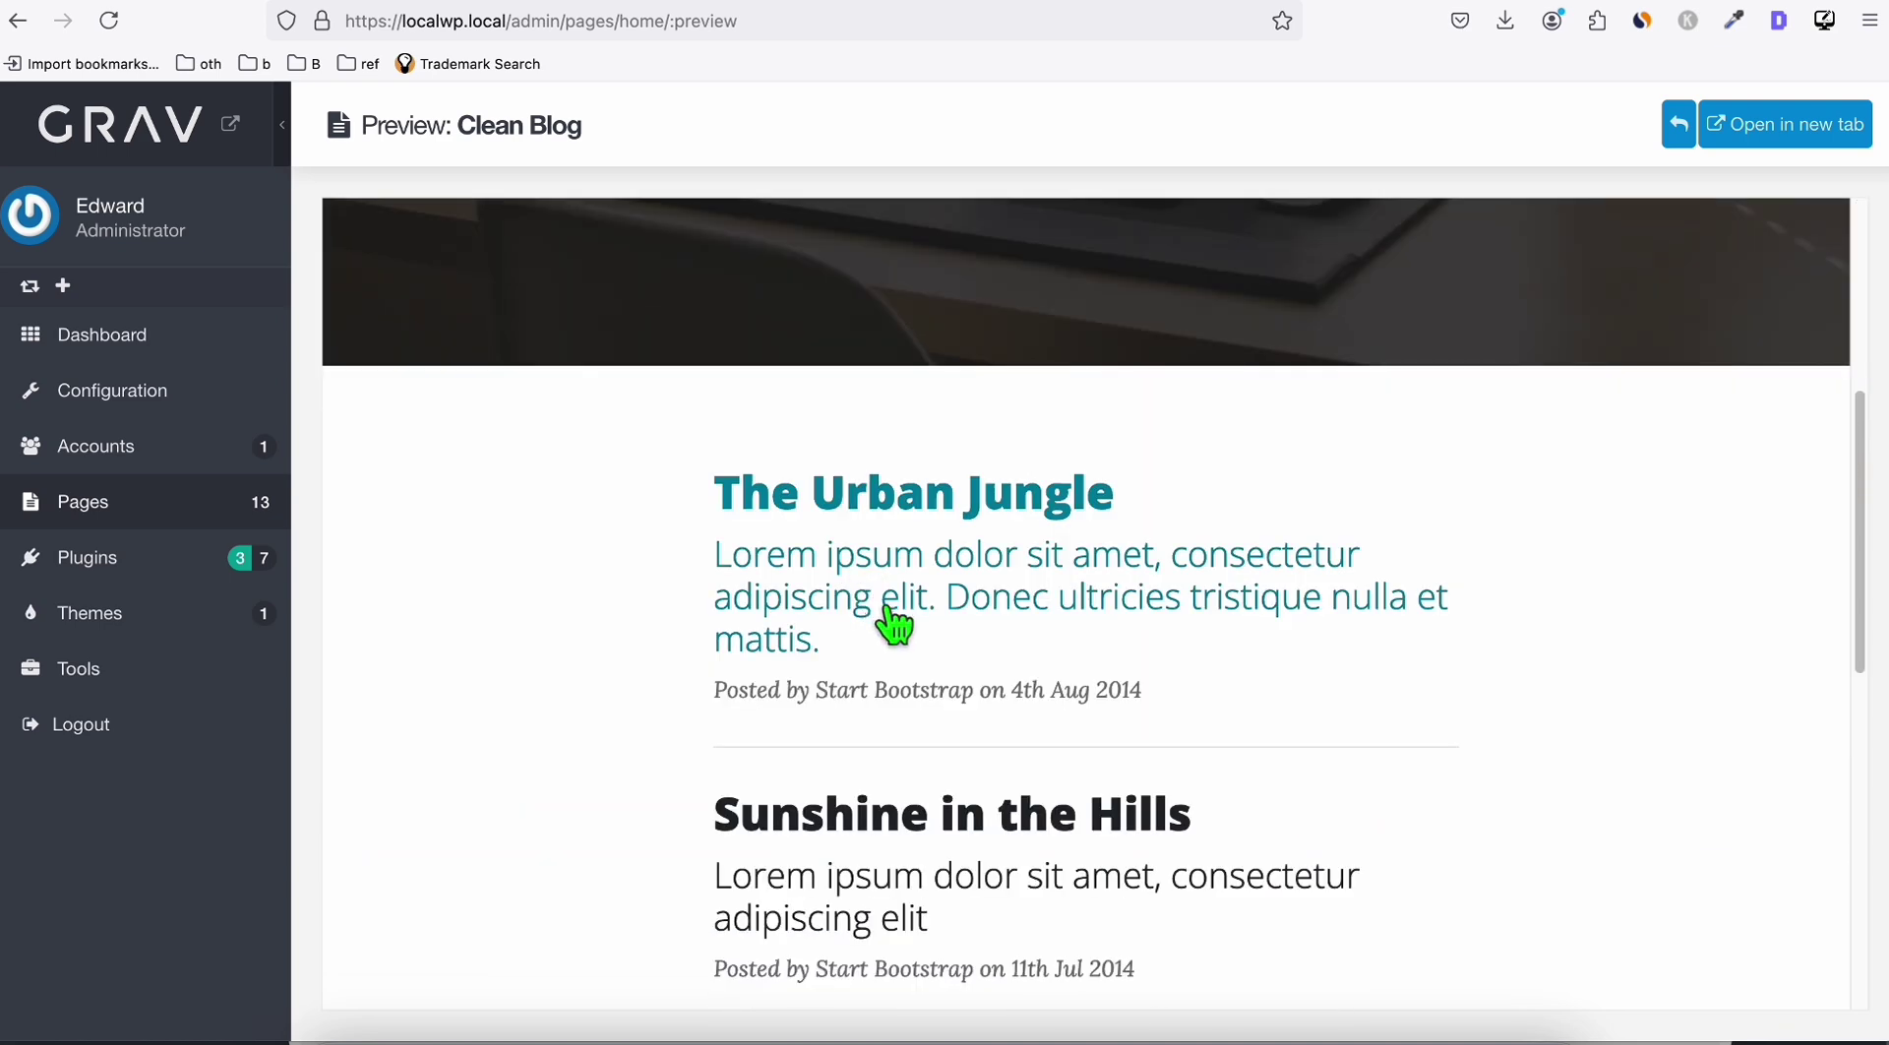
click(139, 504)
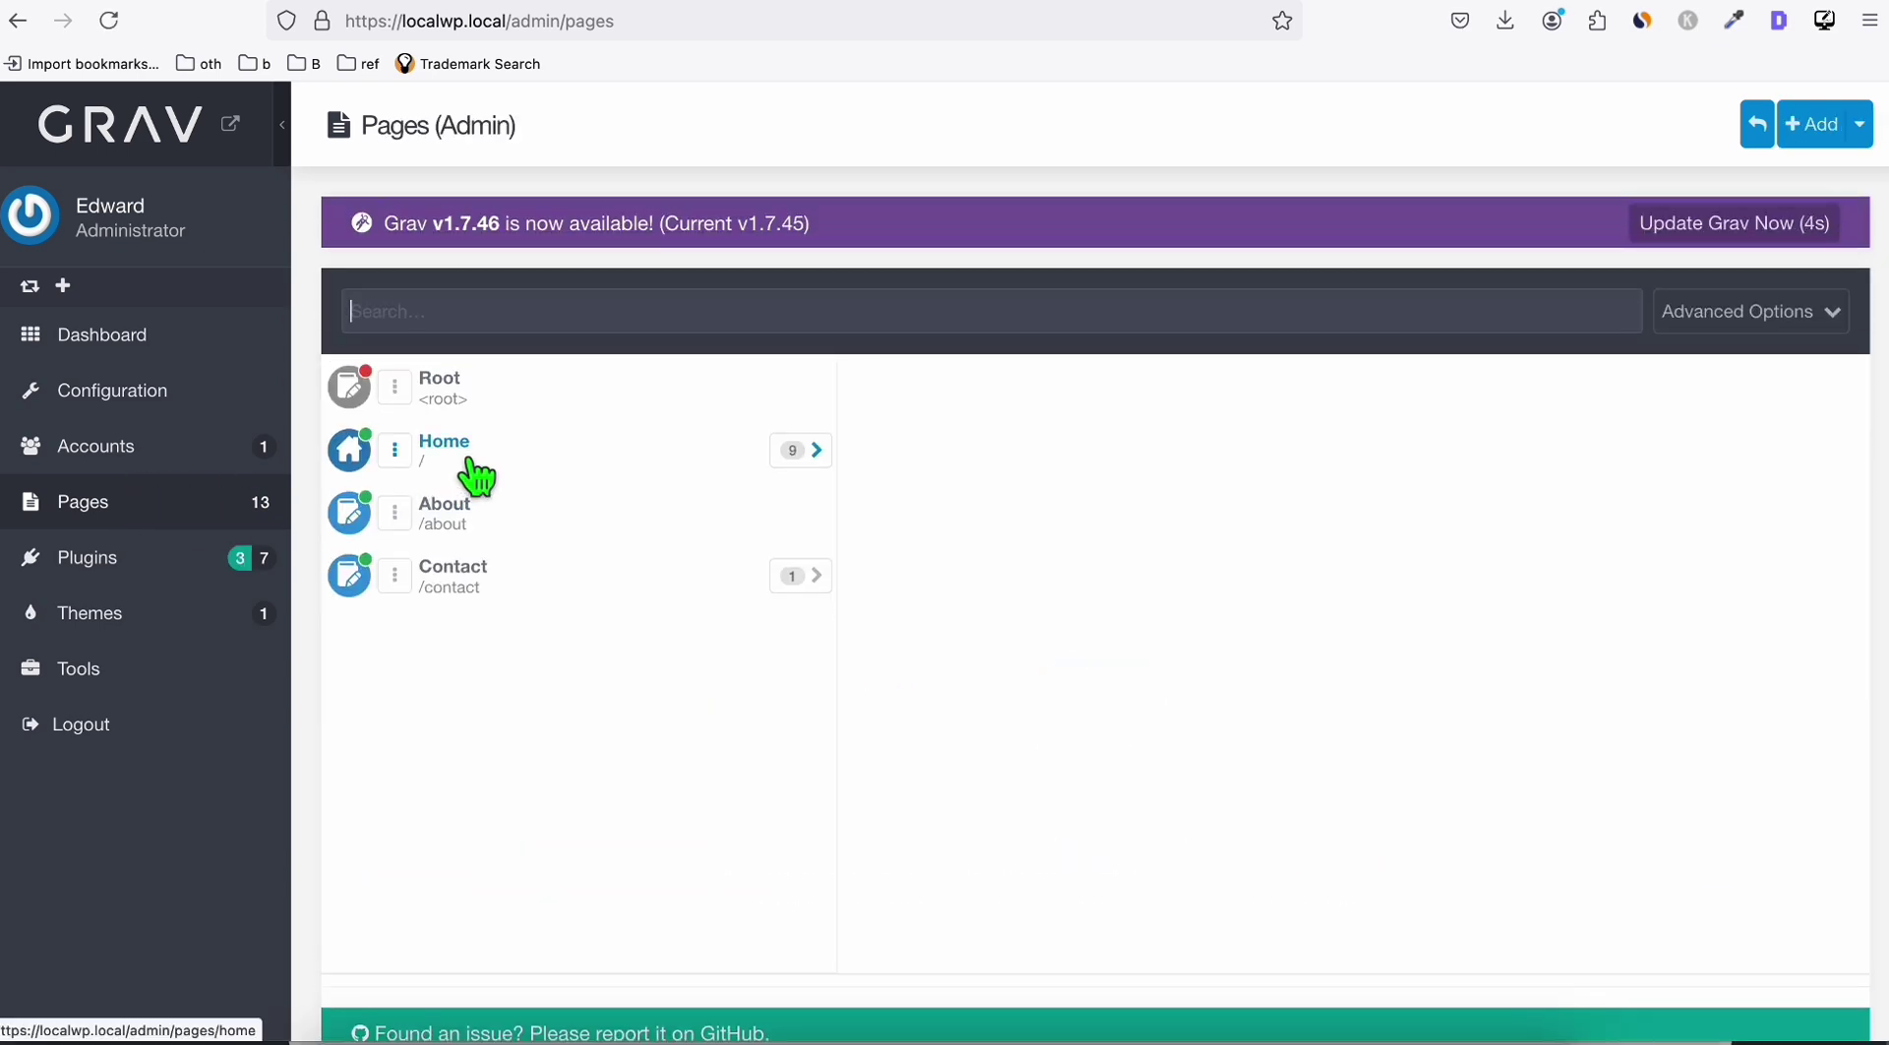
click(492, 462)
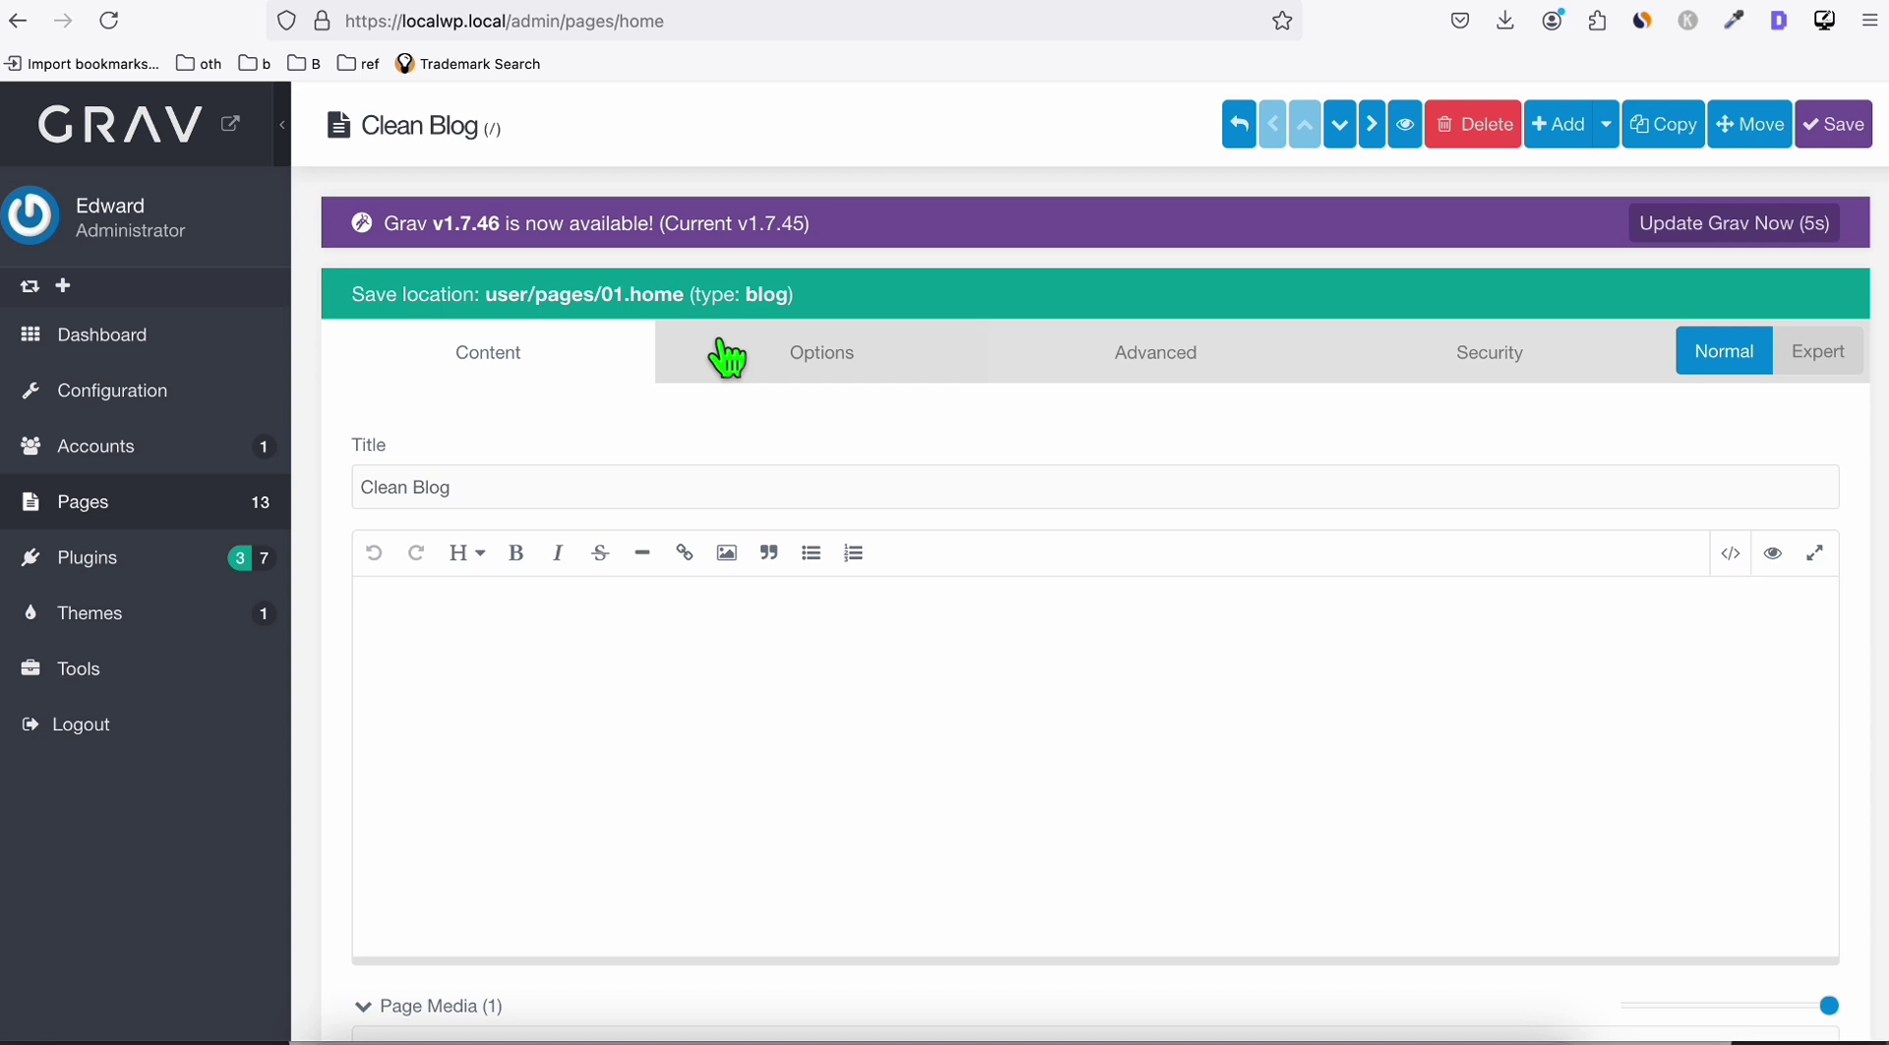
- Reopen Home and view its Advanced settings: folder name home, Blog template
click(126, 509)
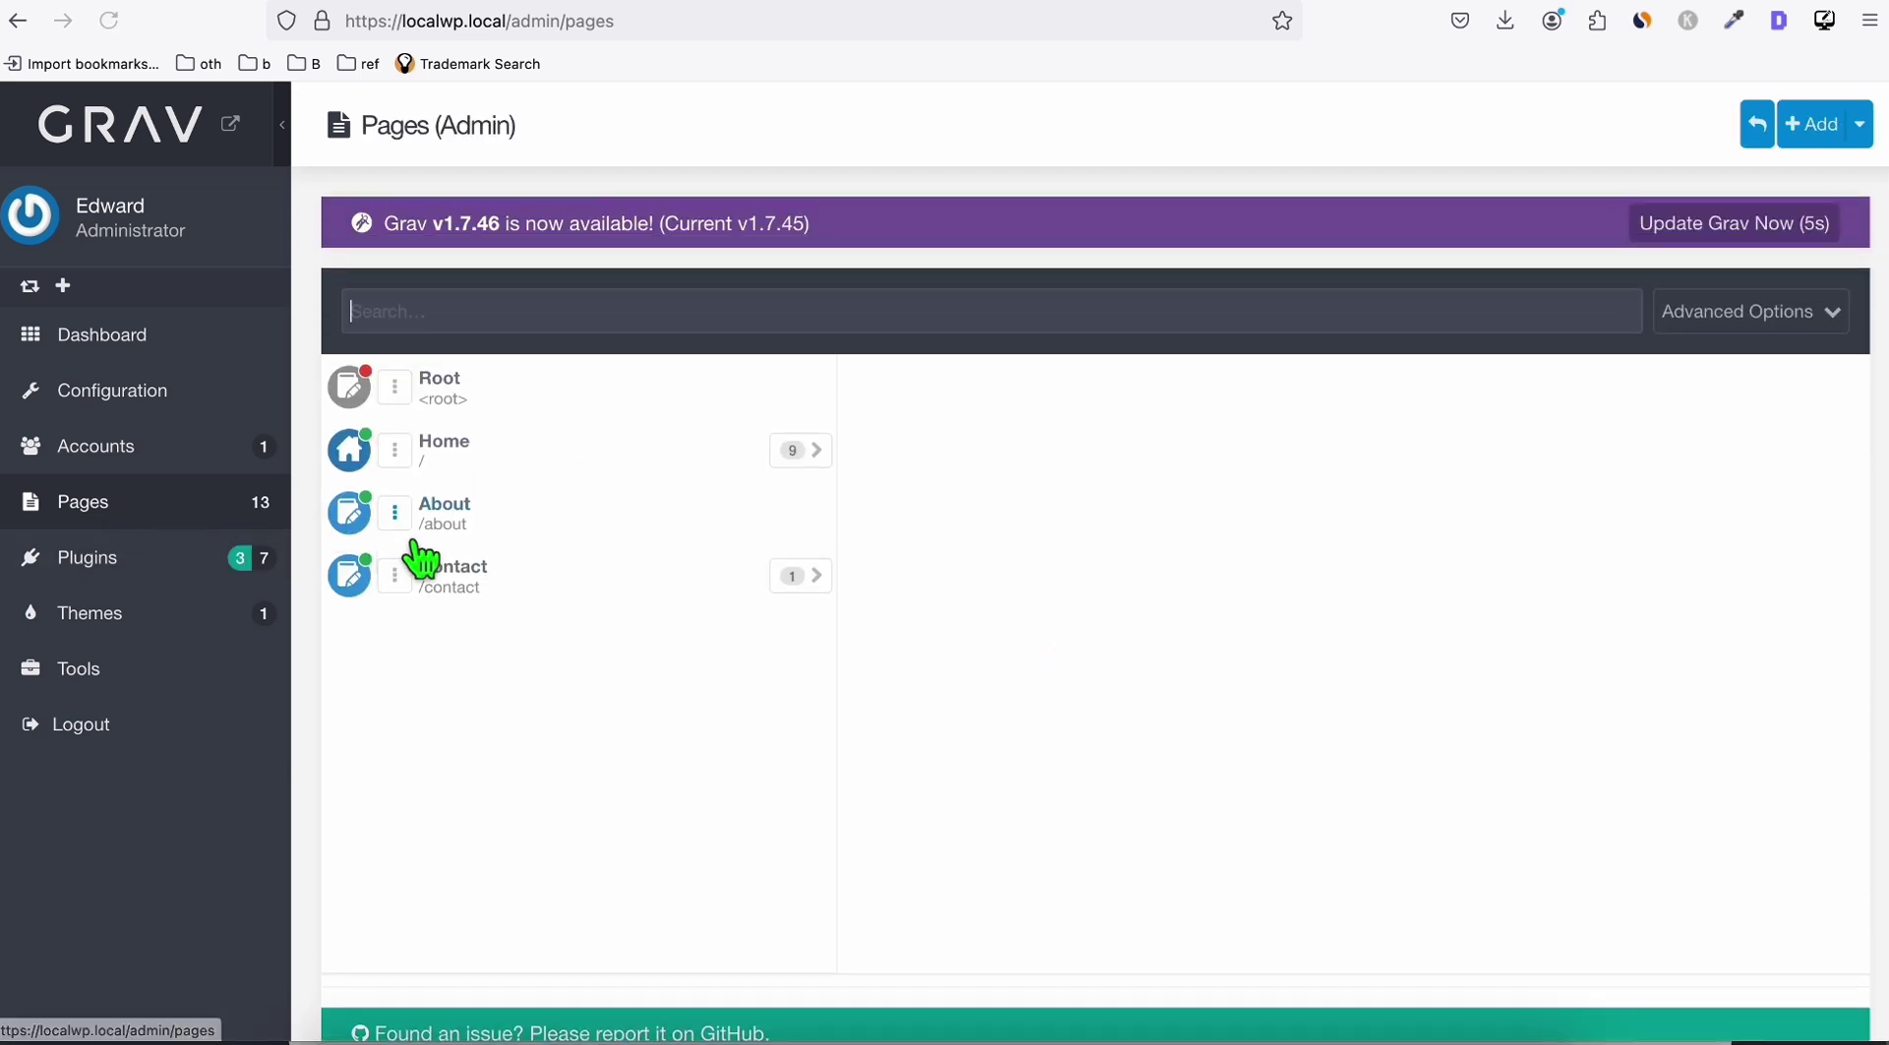
click(463, 468)
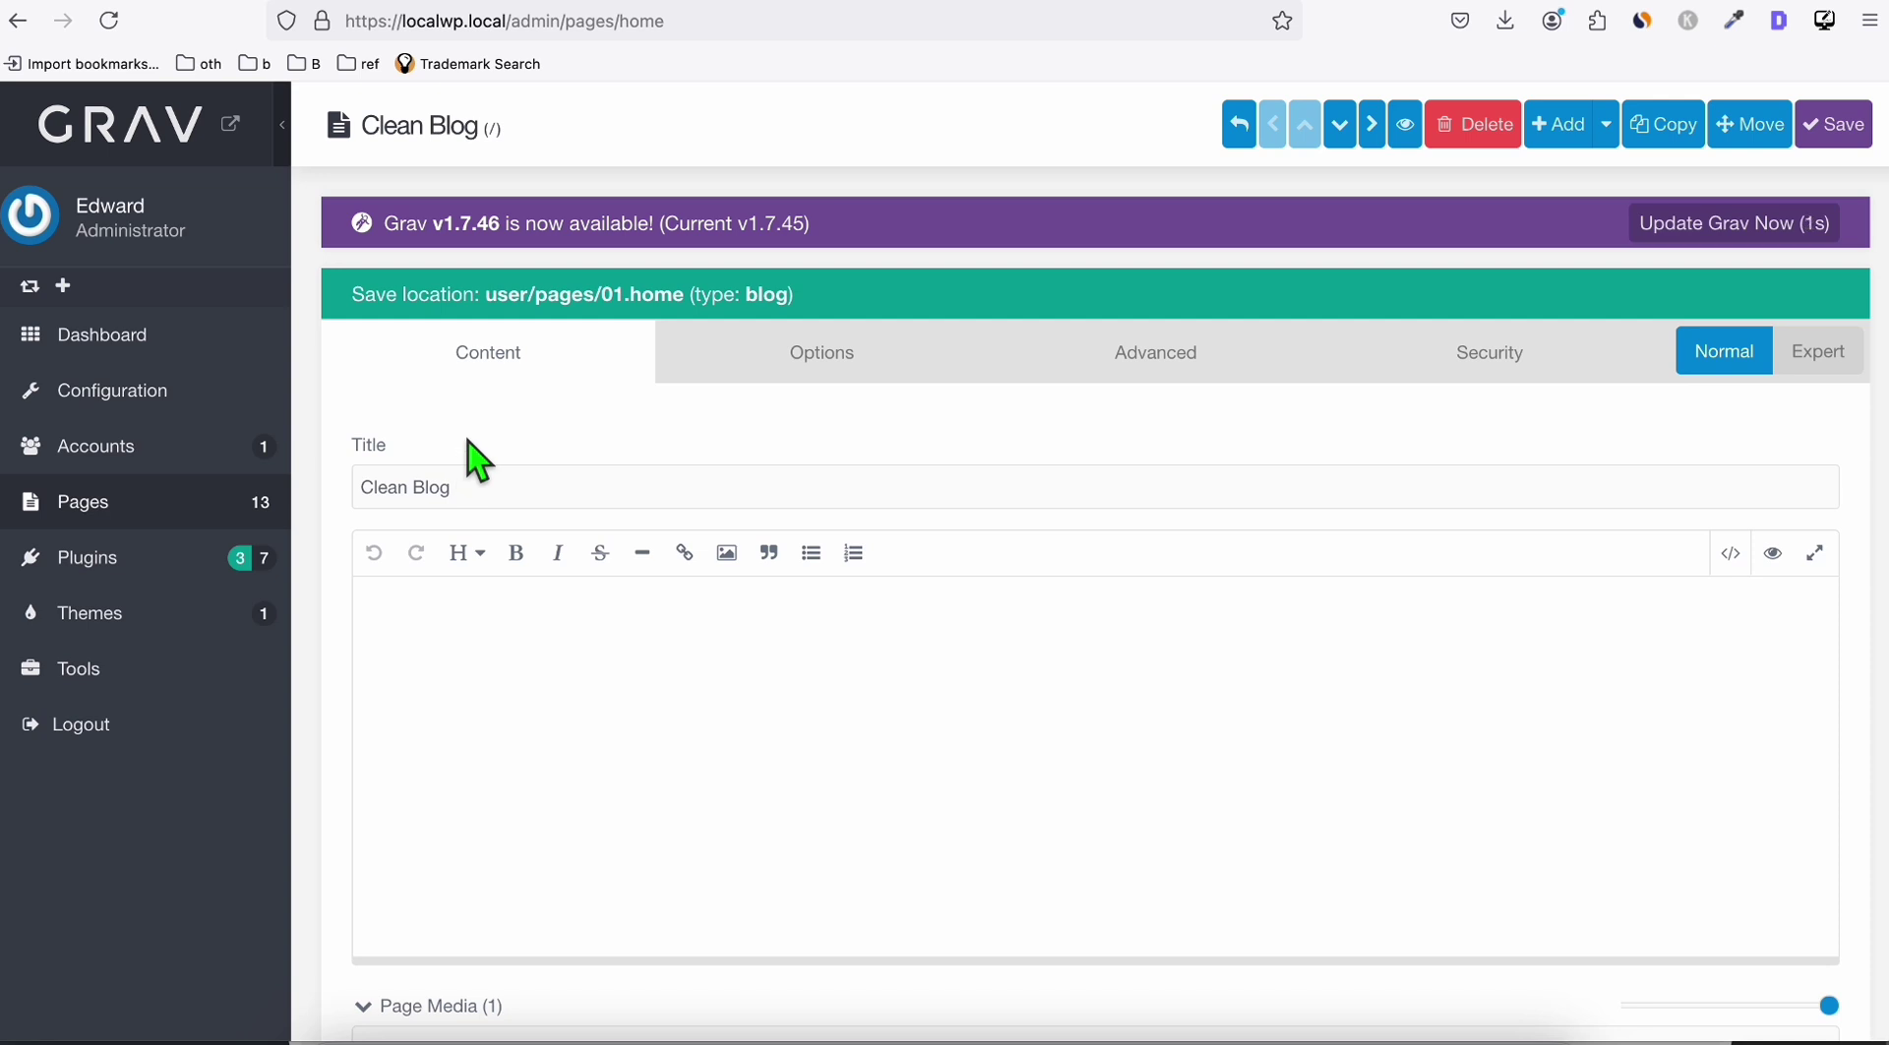
click(812, 380)
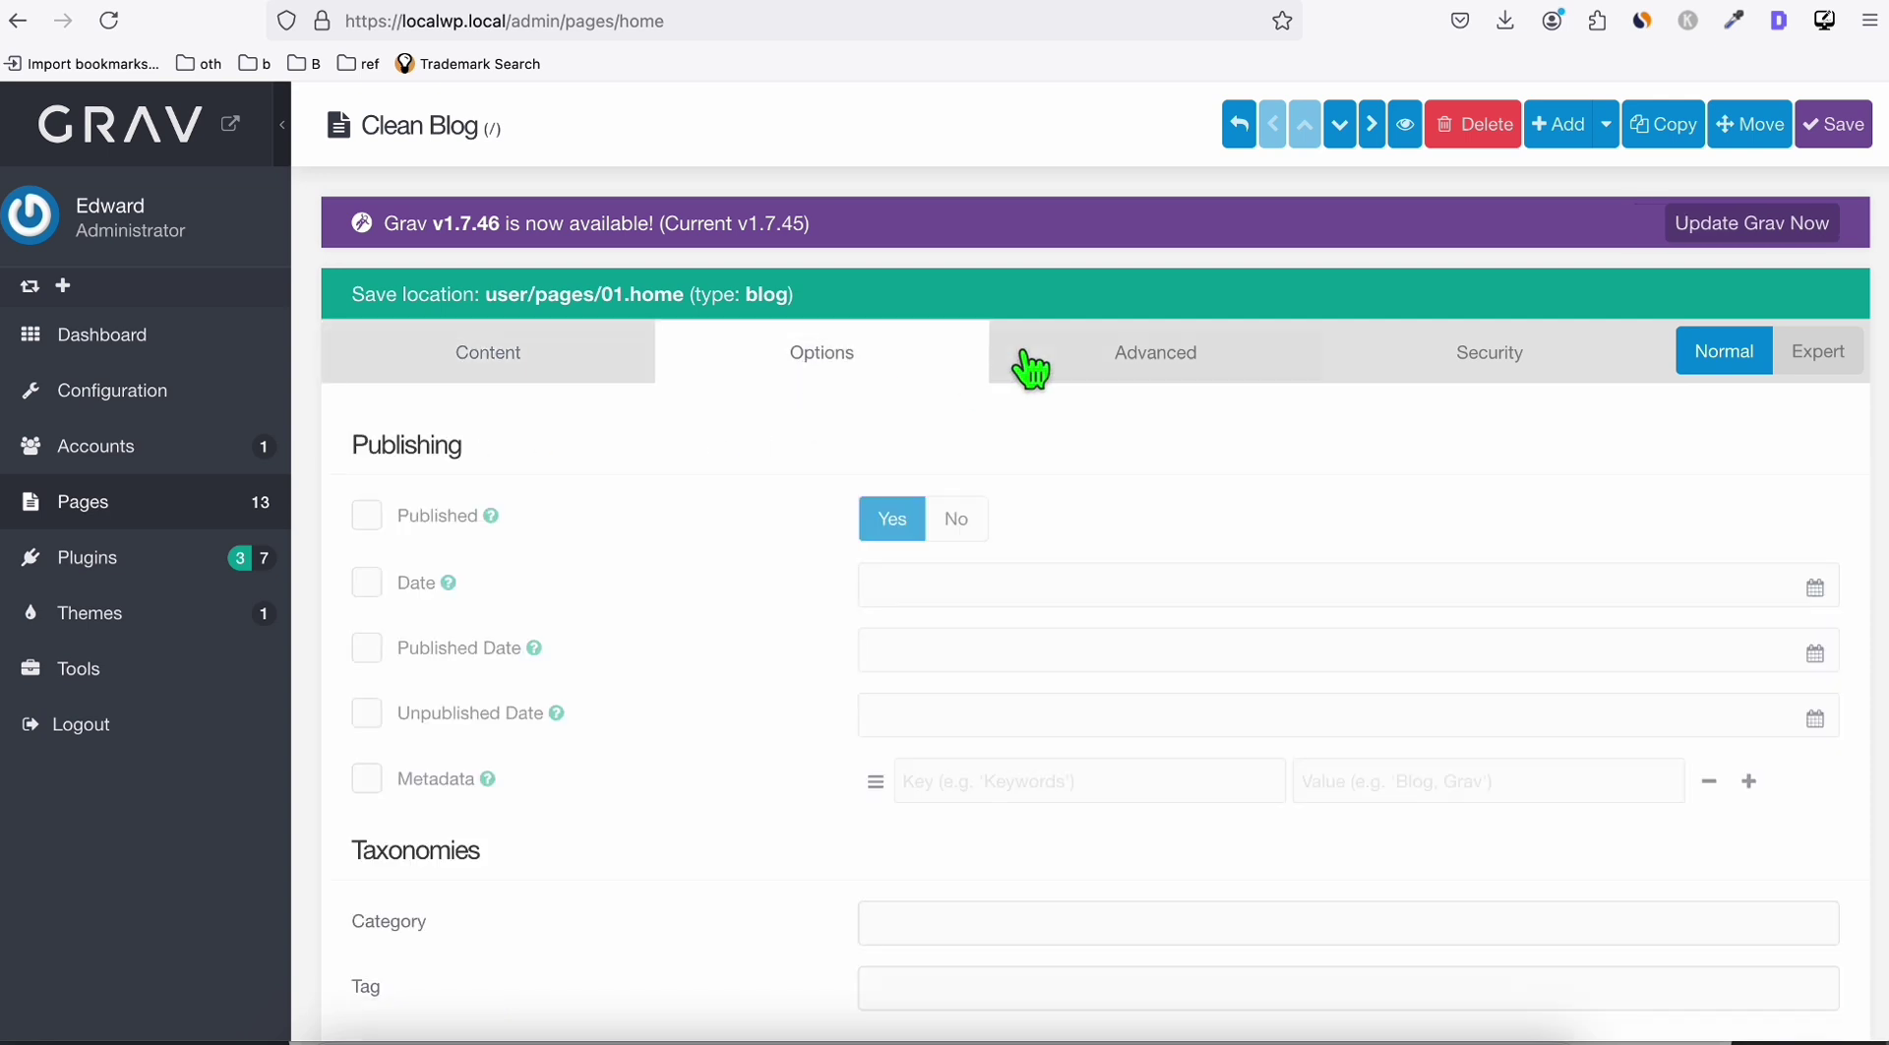
click(1151, 360)
scroll(688, 453, down, 1)
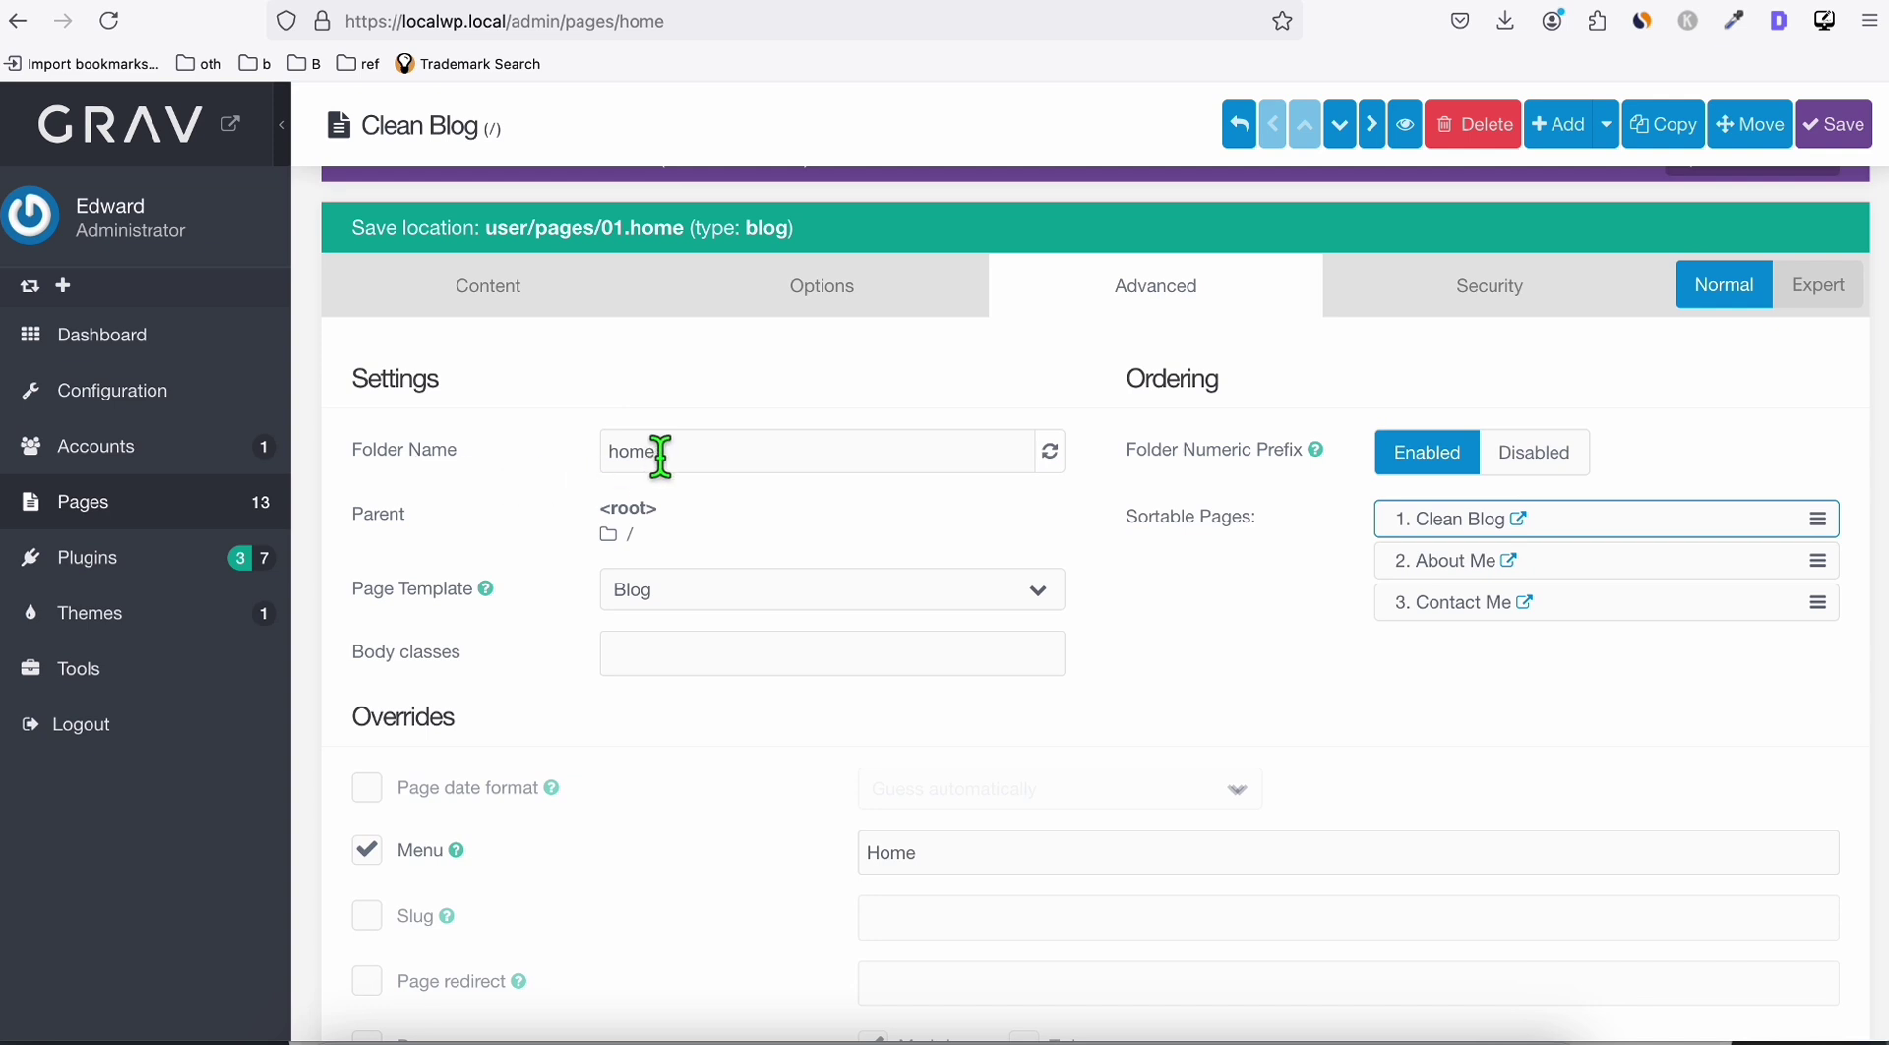
- Open The Urban Jungle post under Home and view it as a live page in a new tab
click(120, 504)
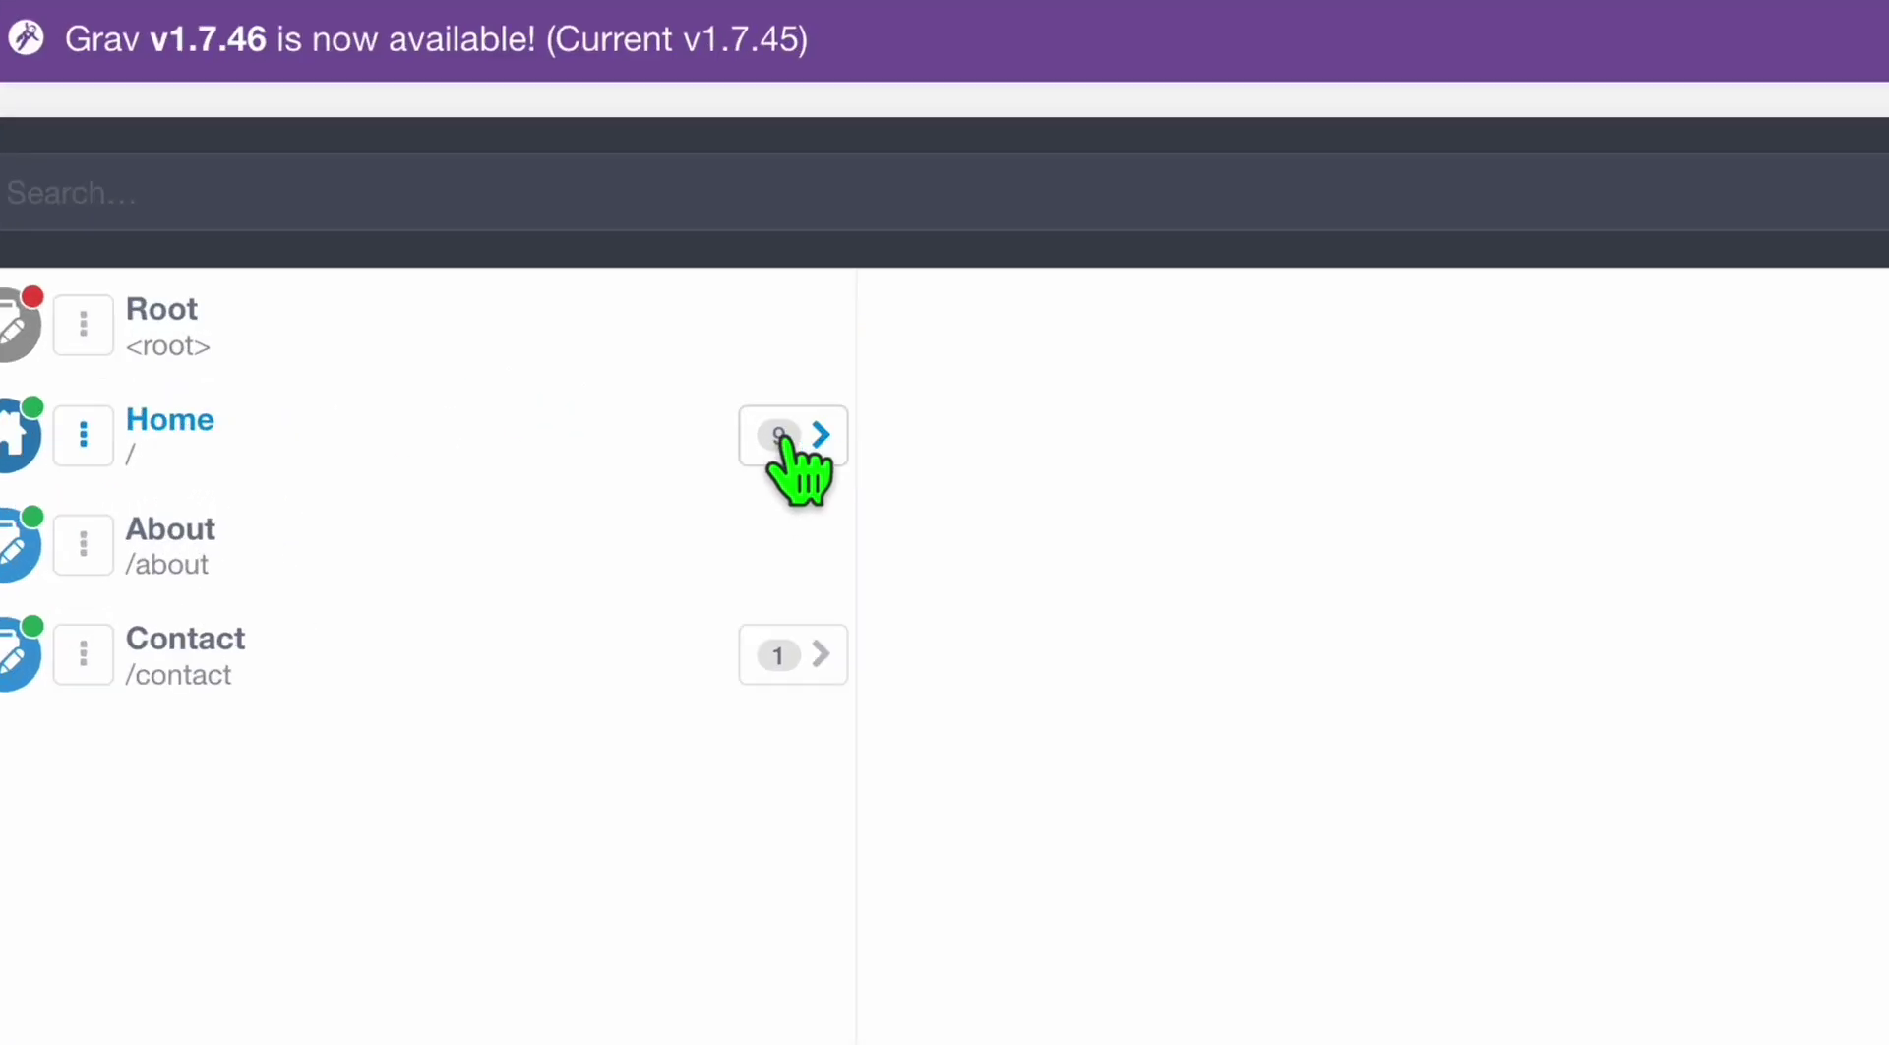
click(780, 438)
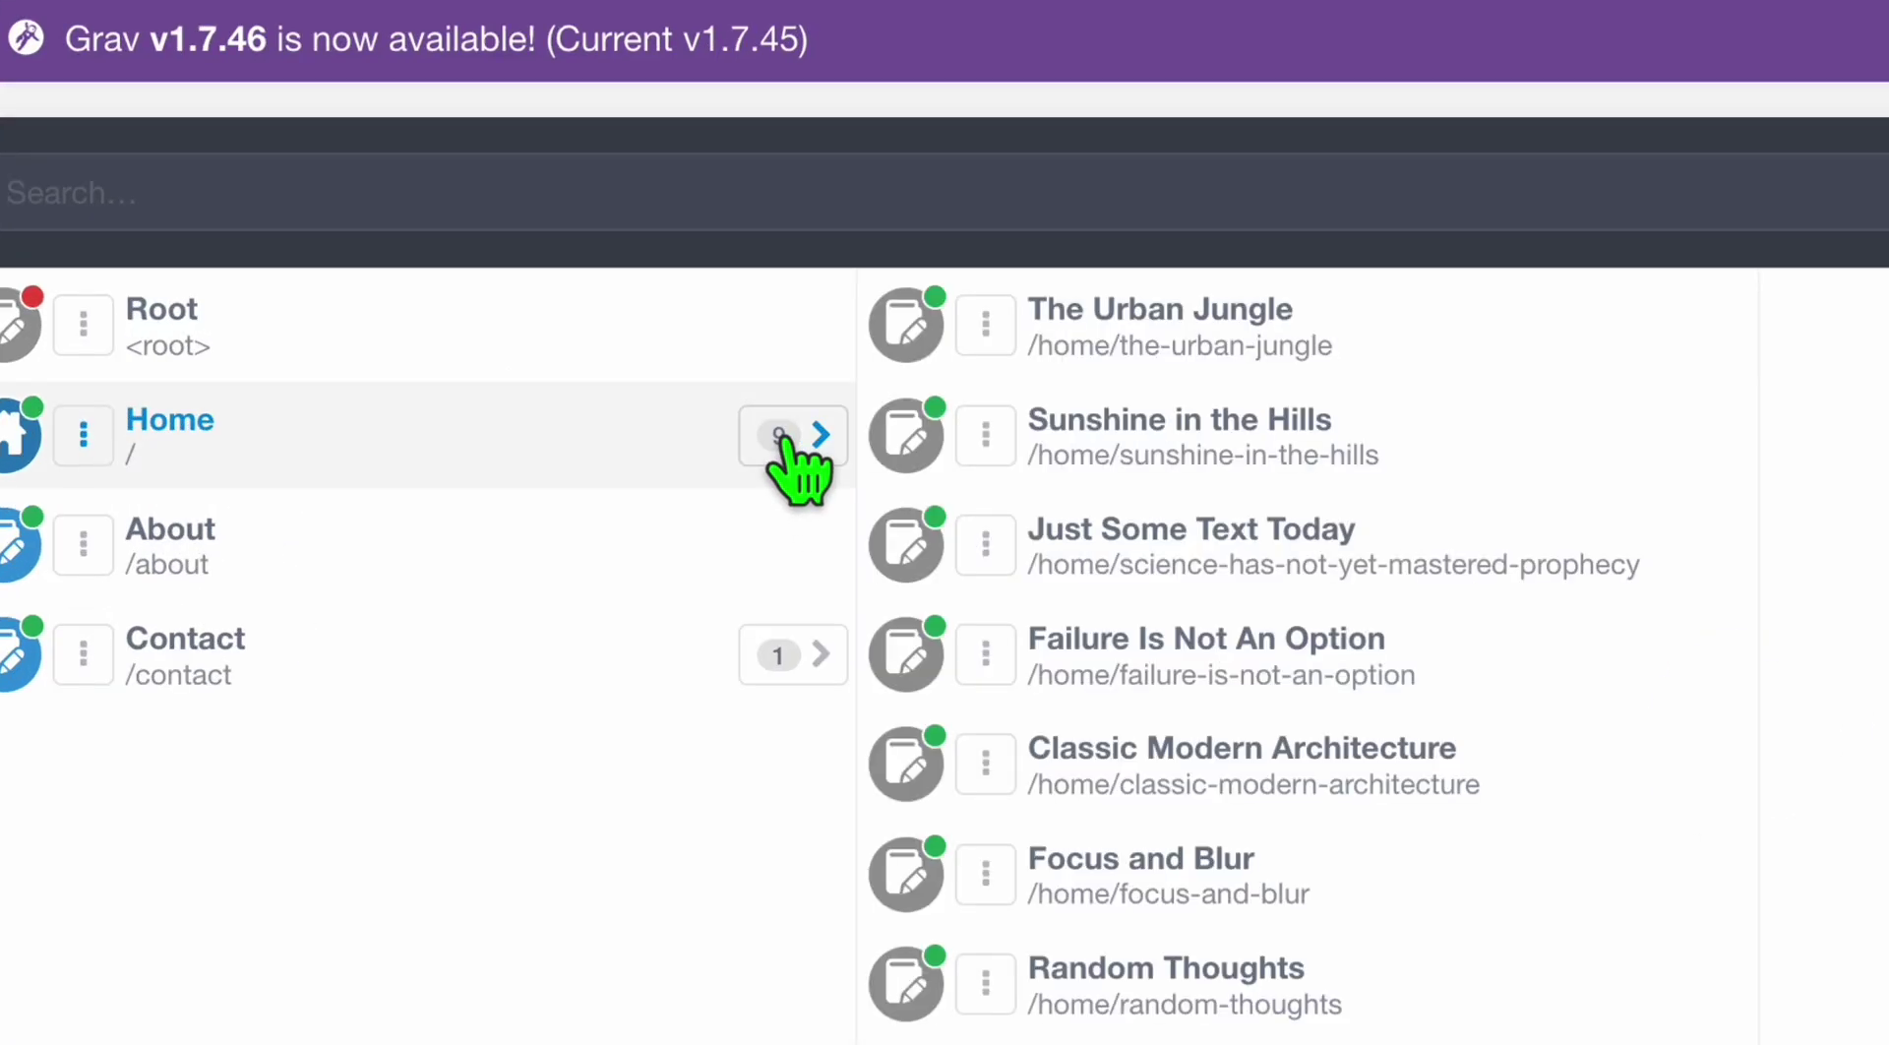
click(1086, 366)
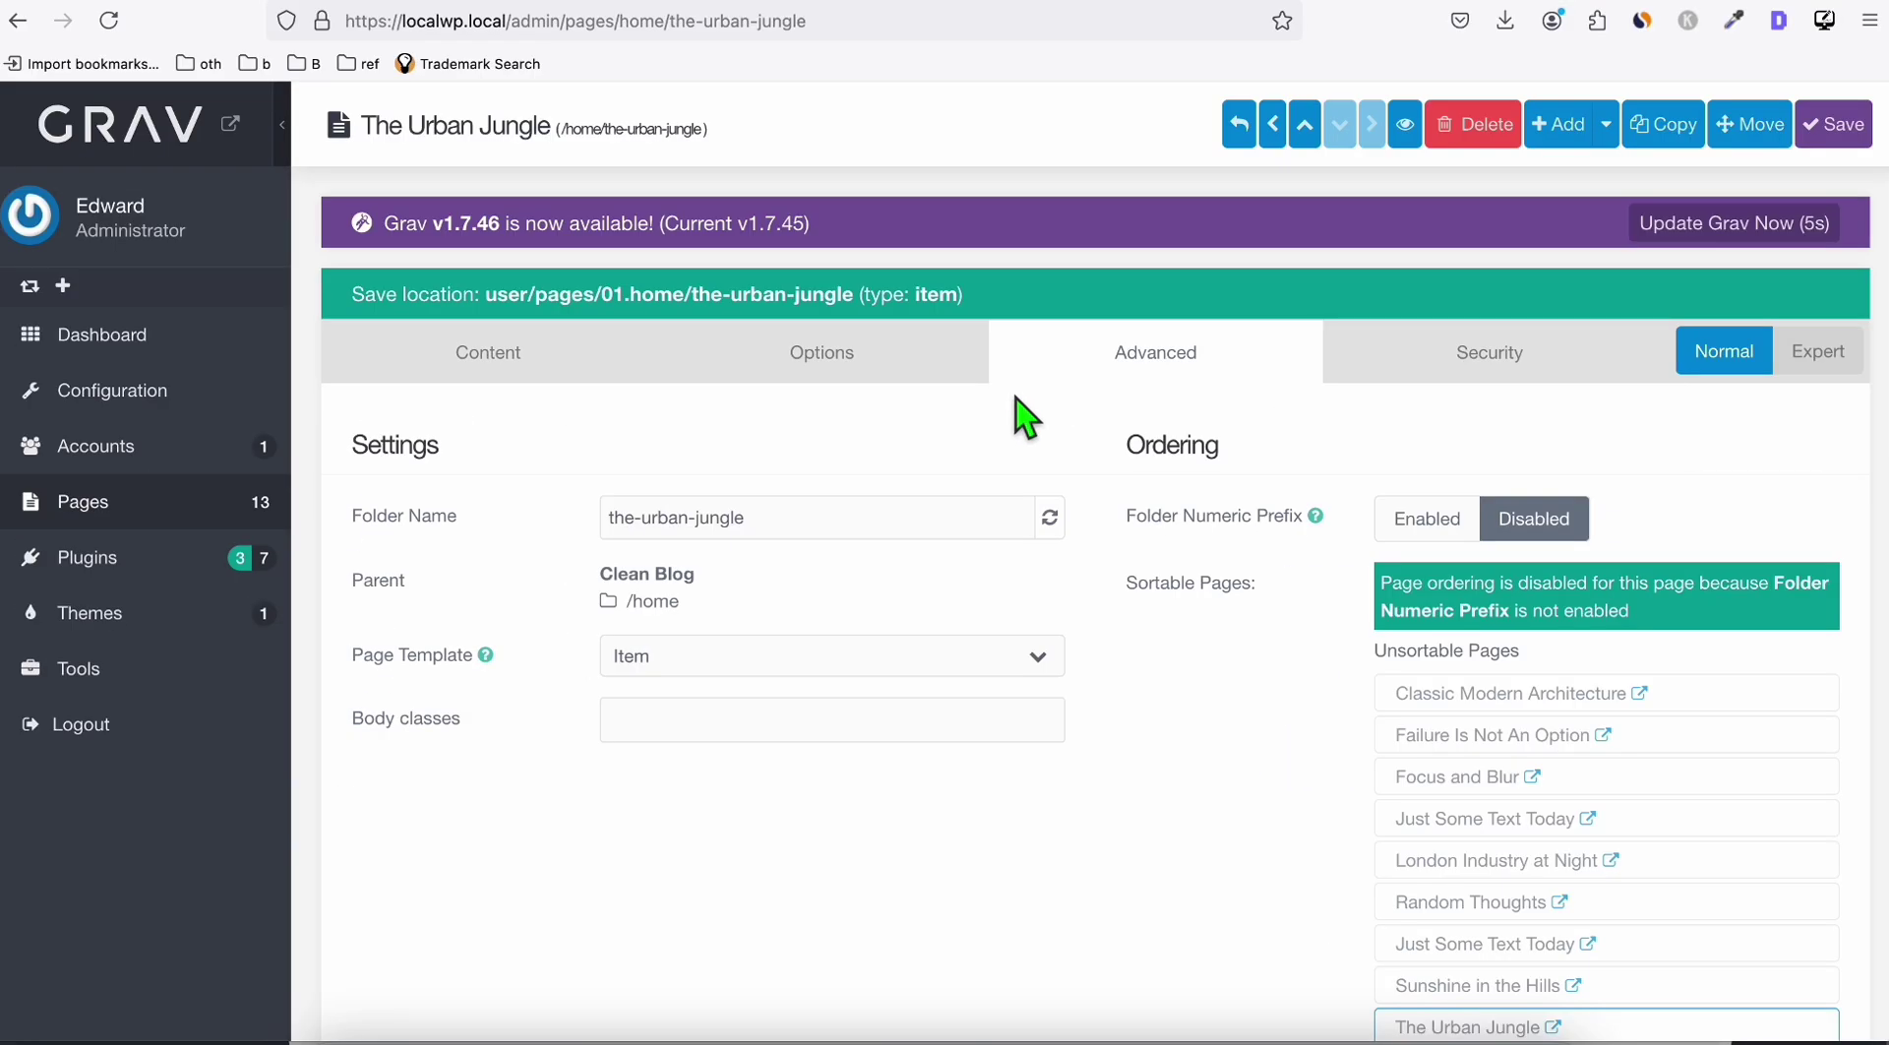
click(1405, 134)
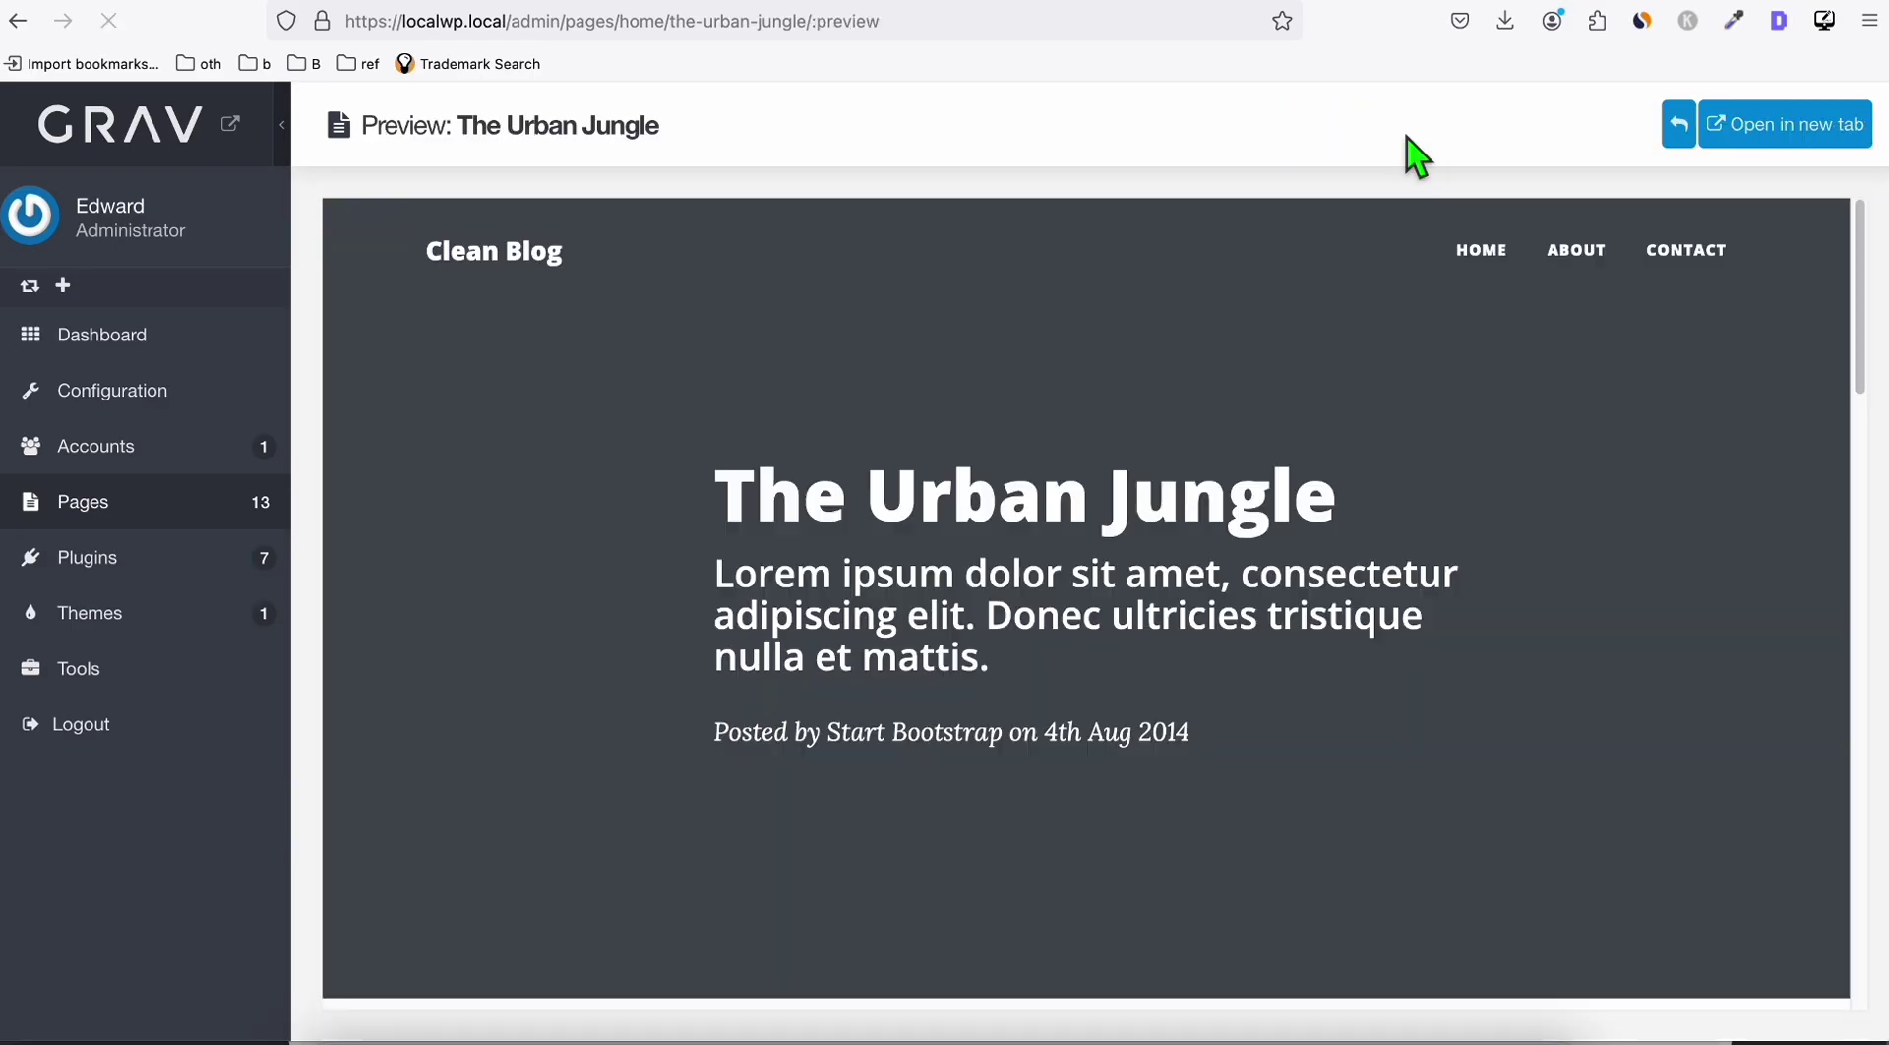
click(1832, 143)
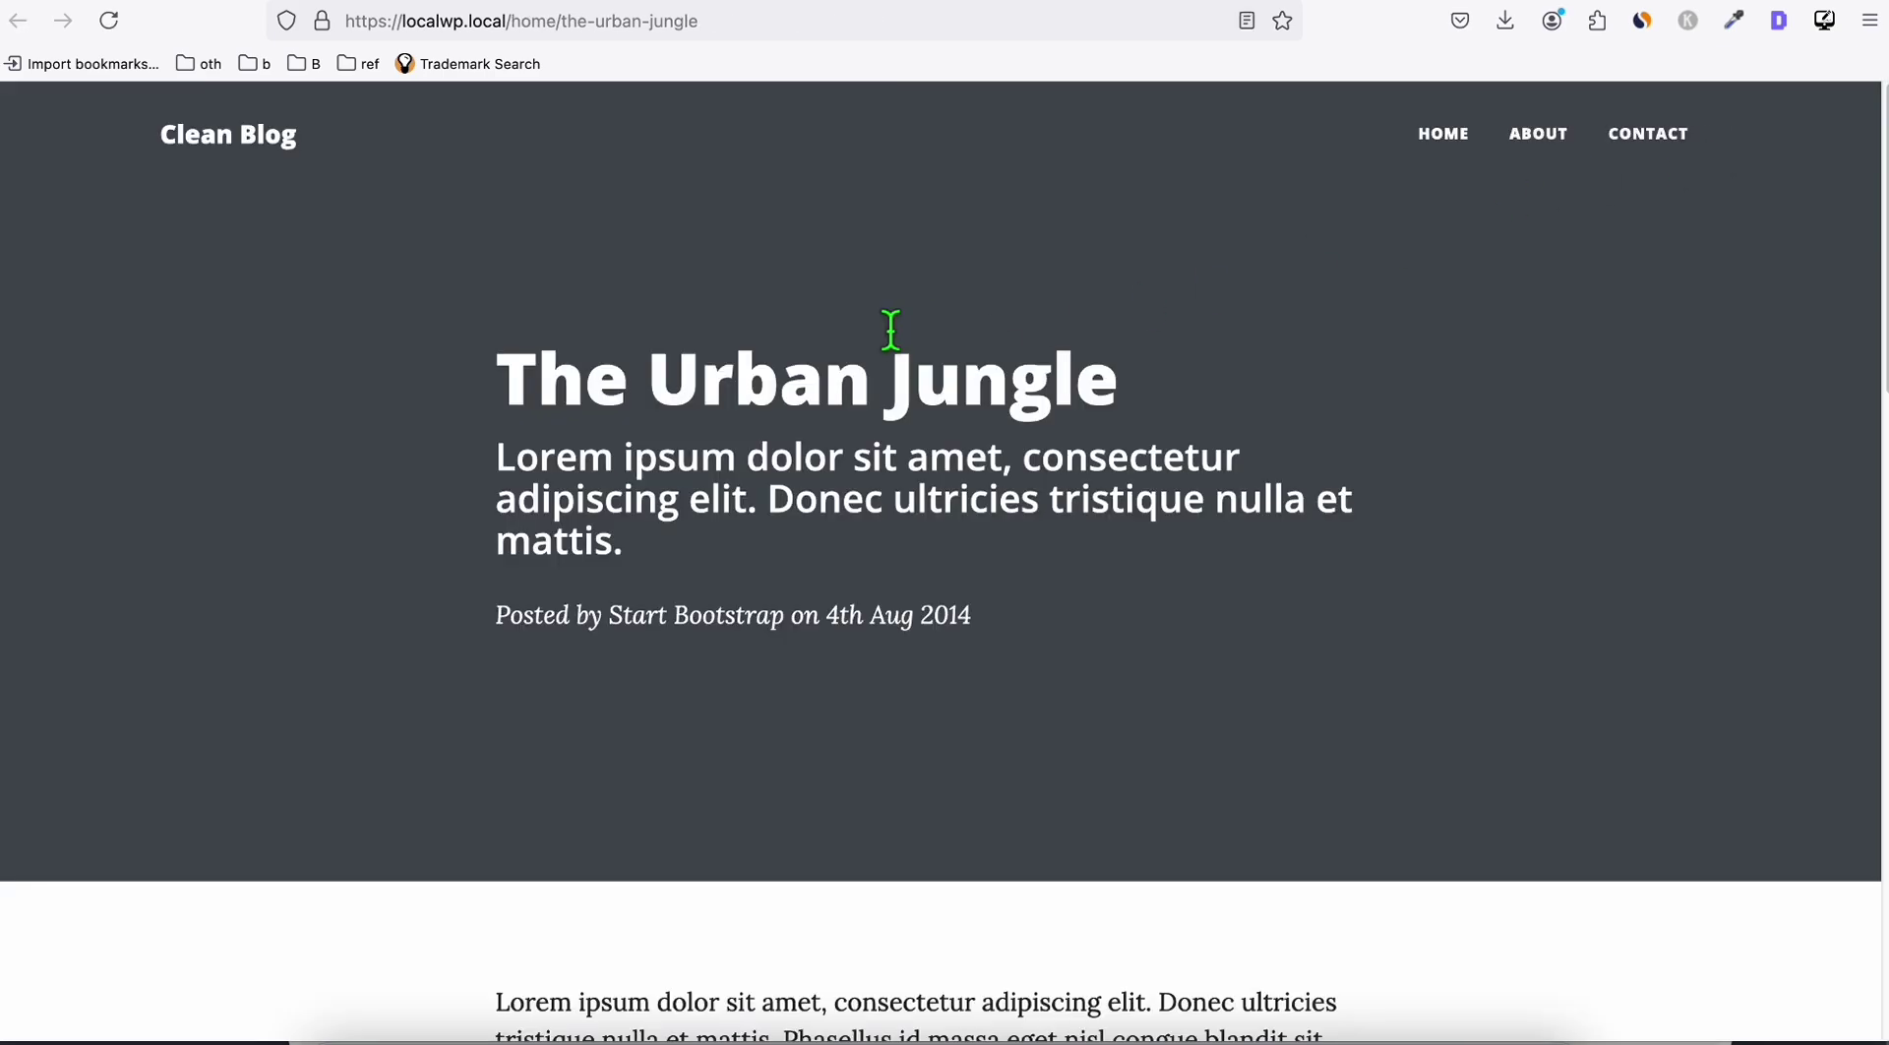
scroll(679, 455, down, 10)
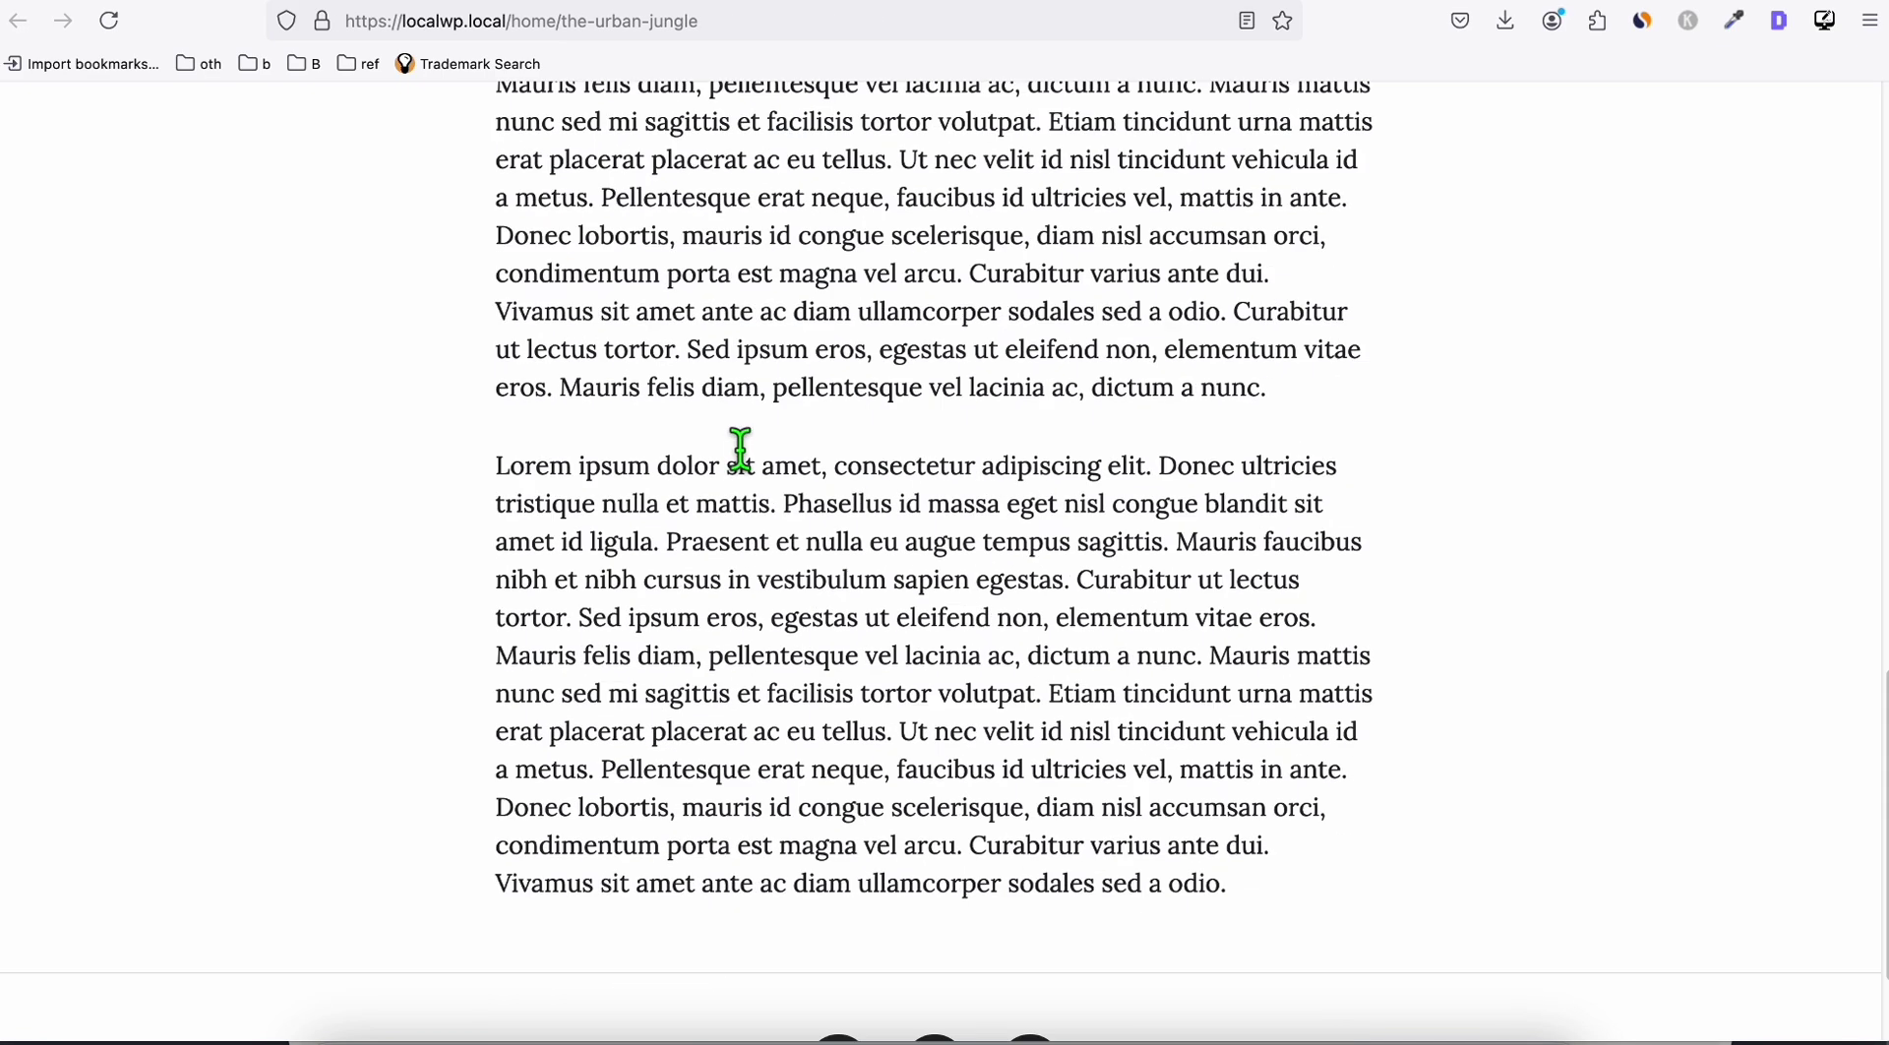
scroll(742, 442, up, 10)
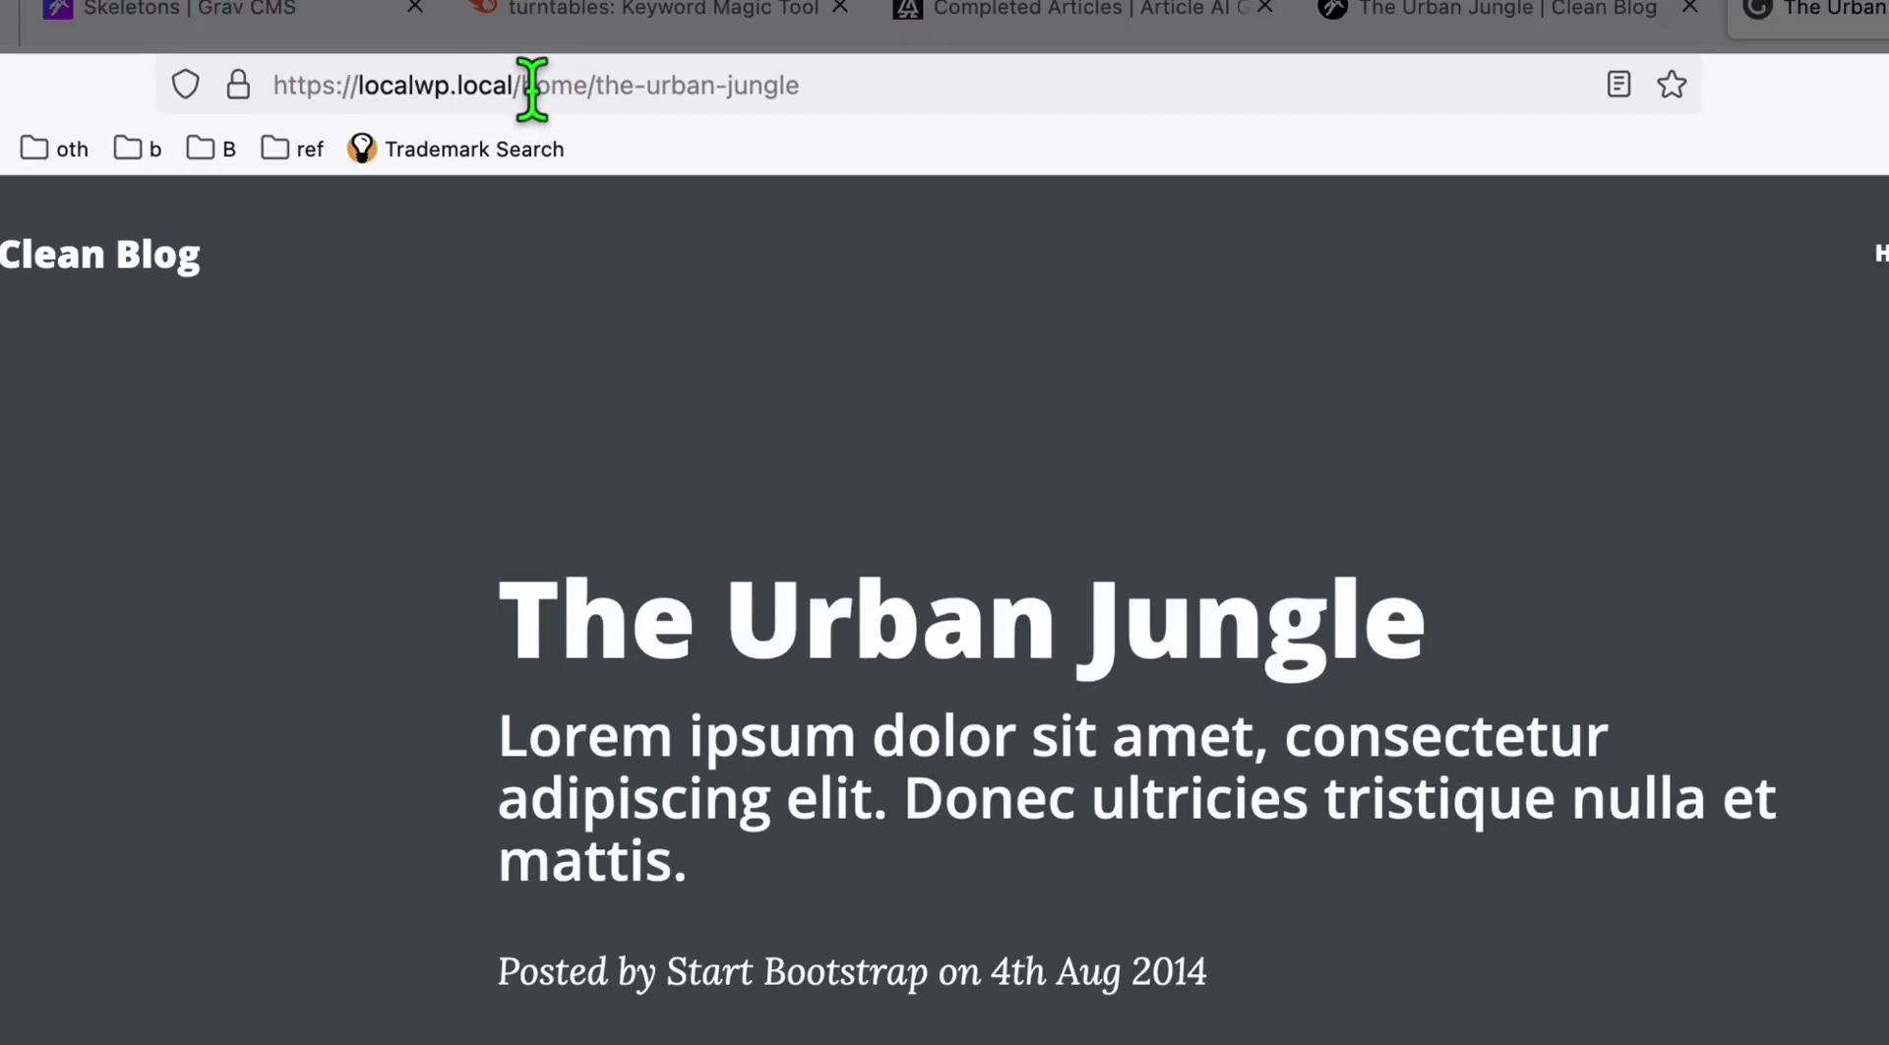
drag(597, 86, 808, 89)
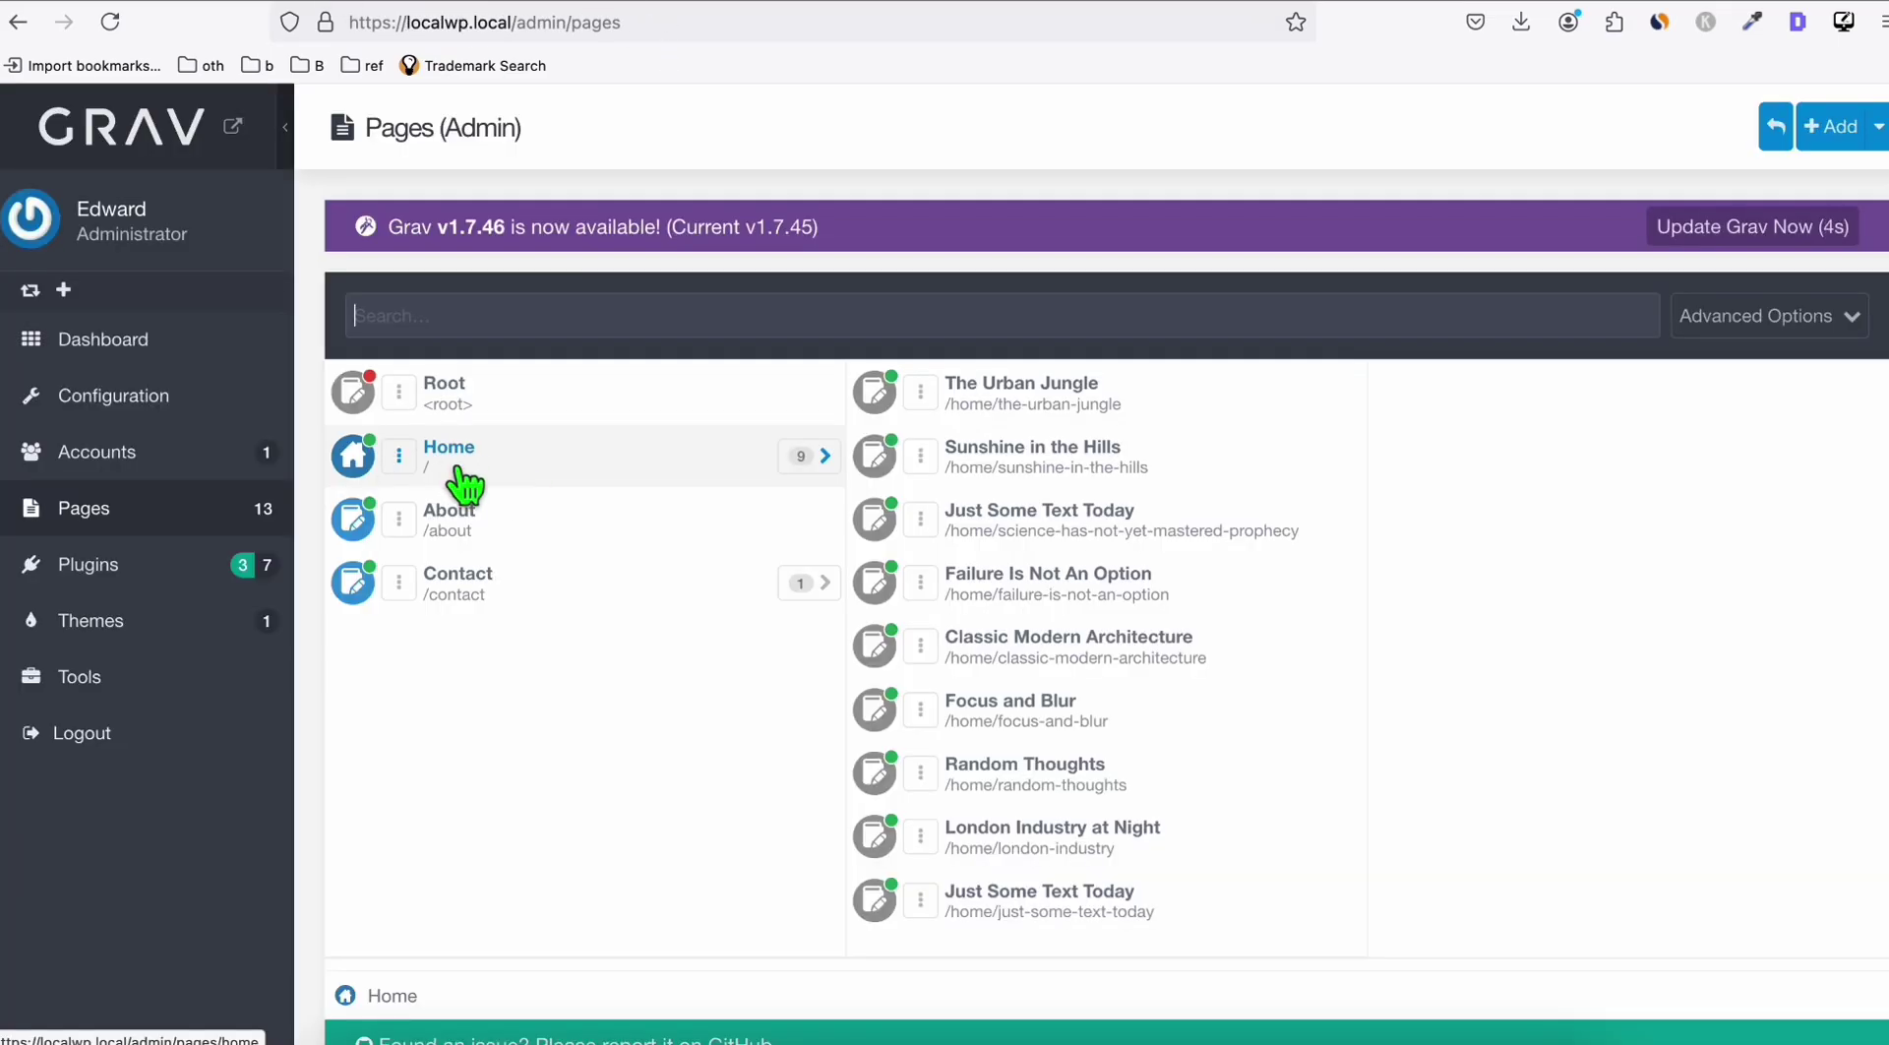
- Change the Home page's Folder Name from 'home' to 'blog', save, and check its posts
click(465, 485)
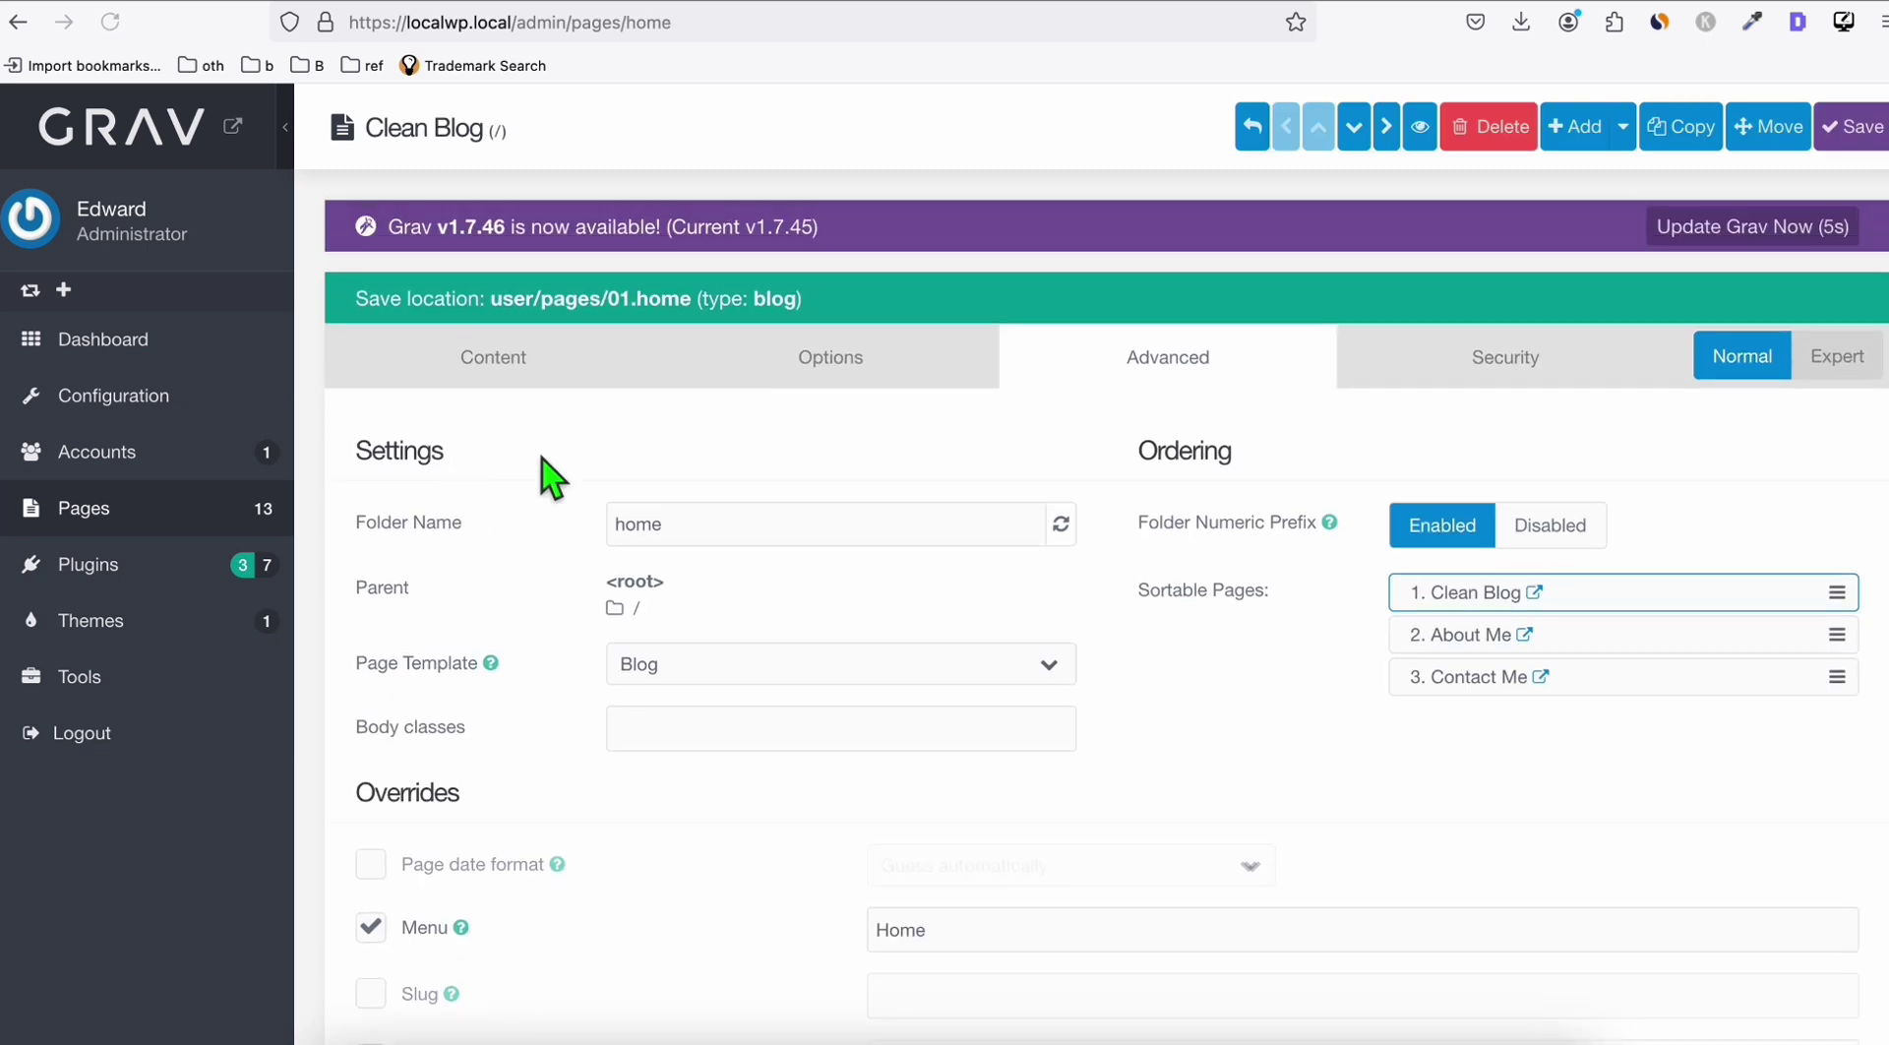
drag(786, 510, 580, 506)
text(blog)
click(655, 561)
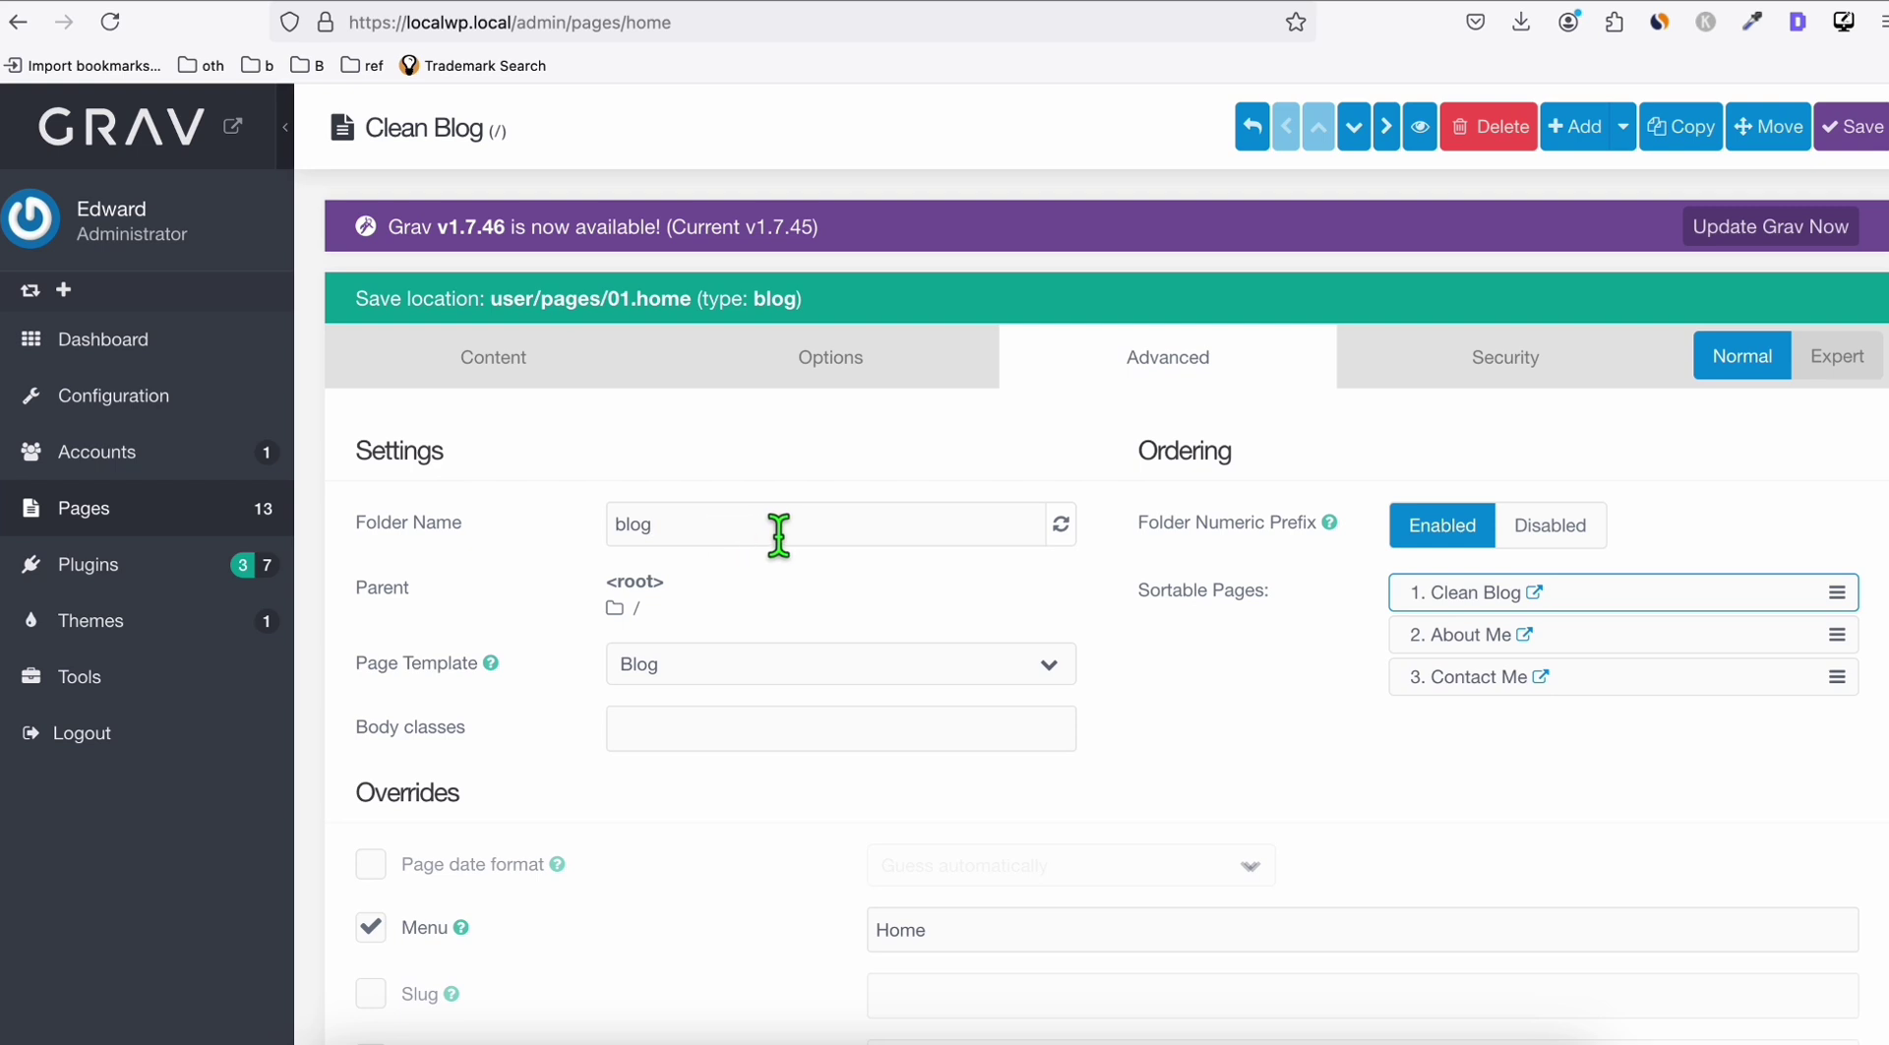
click(1848, 131)
click(612, 425)
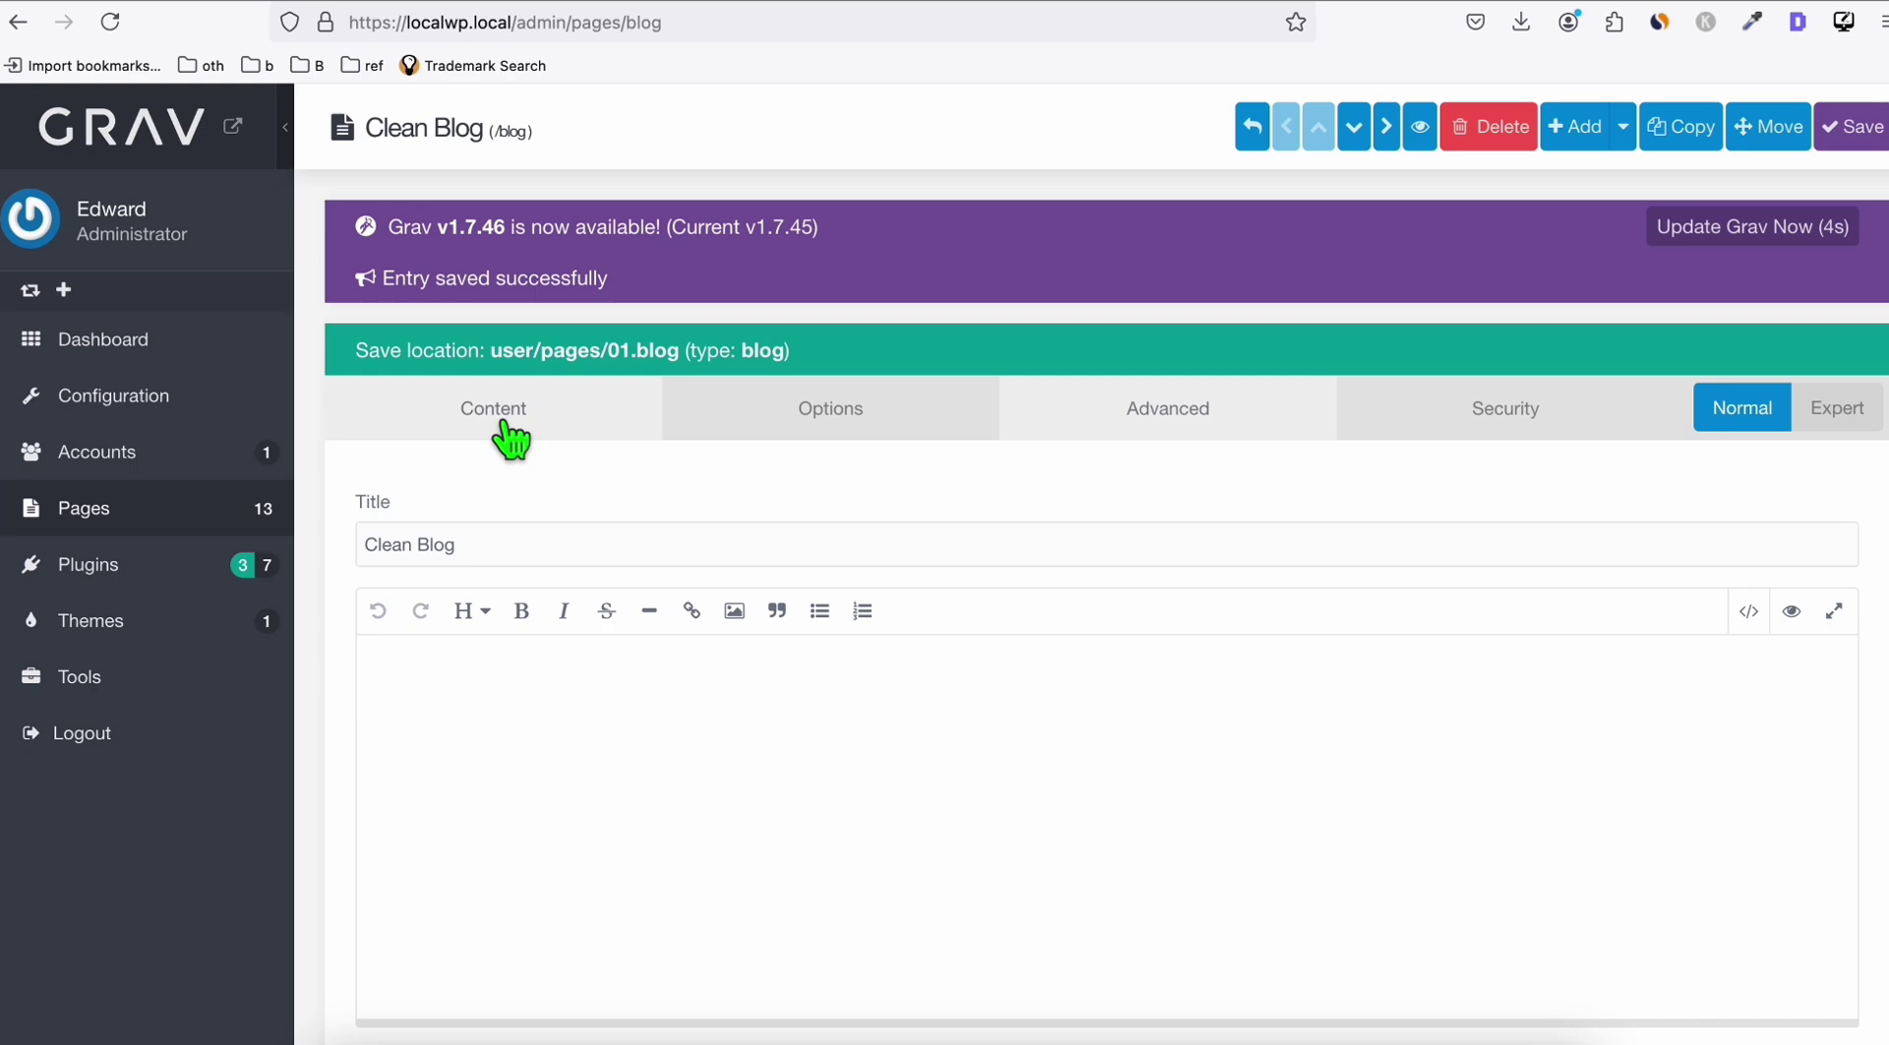
click(135, 517)
click(802, 470)
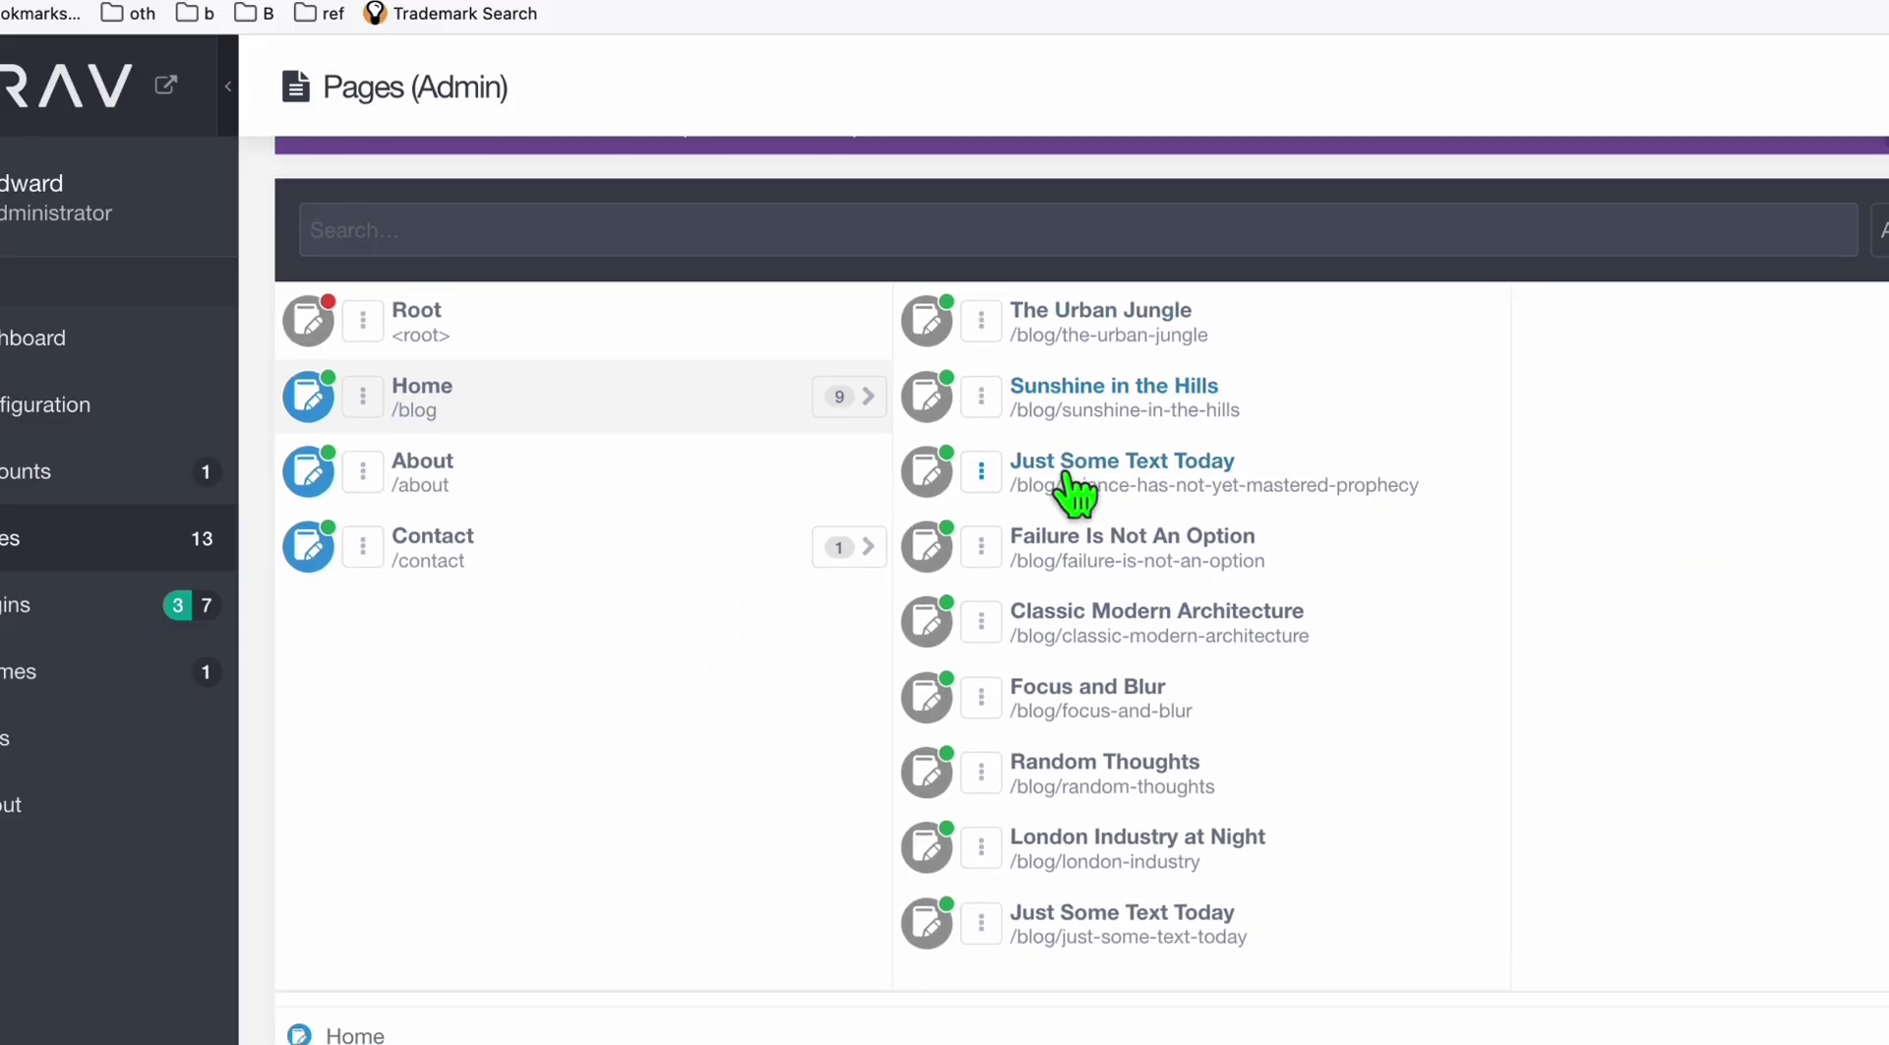
scroll(1075, 492, up, 1)
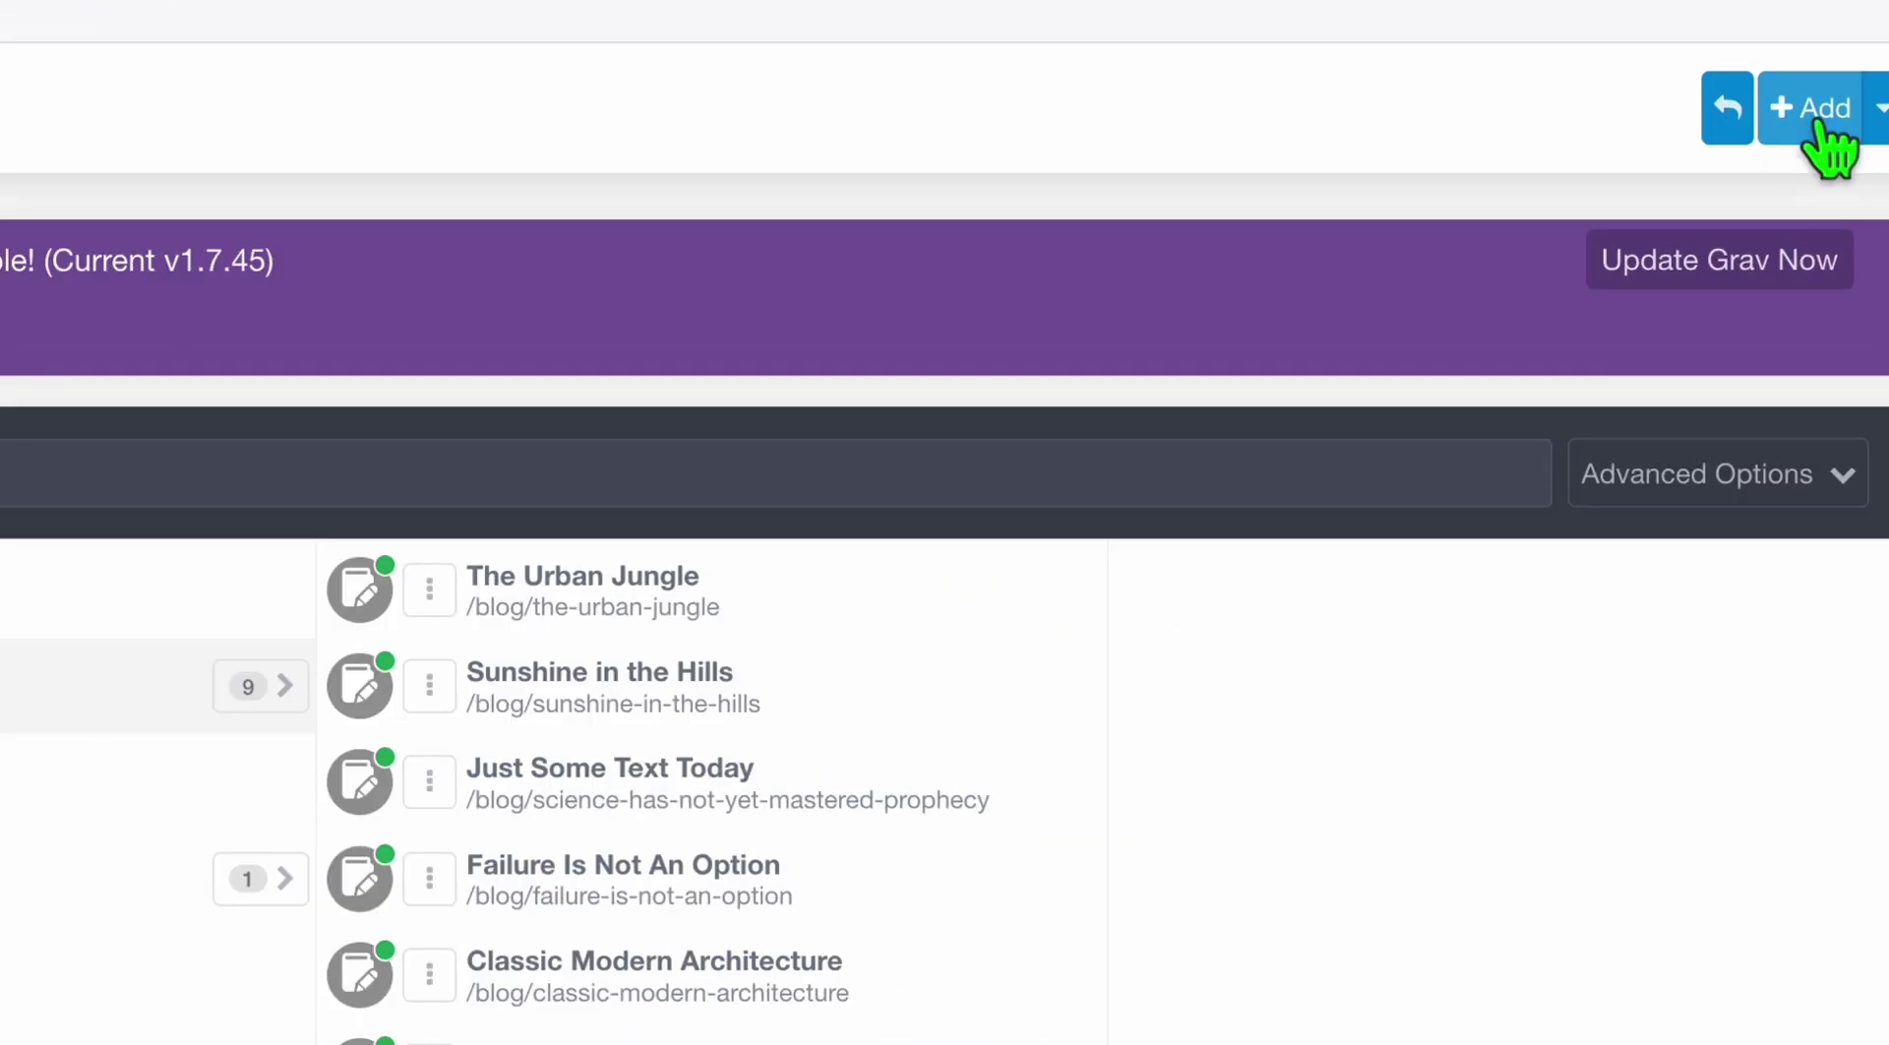
- Open the Add Page dialog with the + Add button on the Pages screen
click(1807, 125)
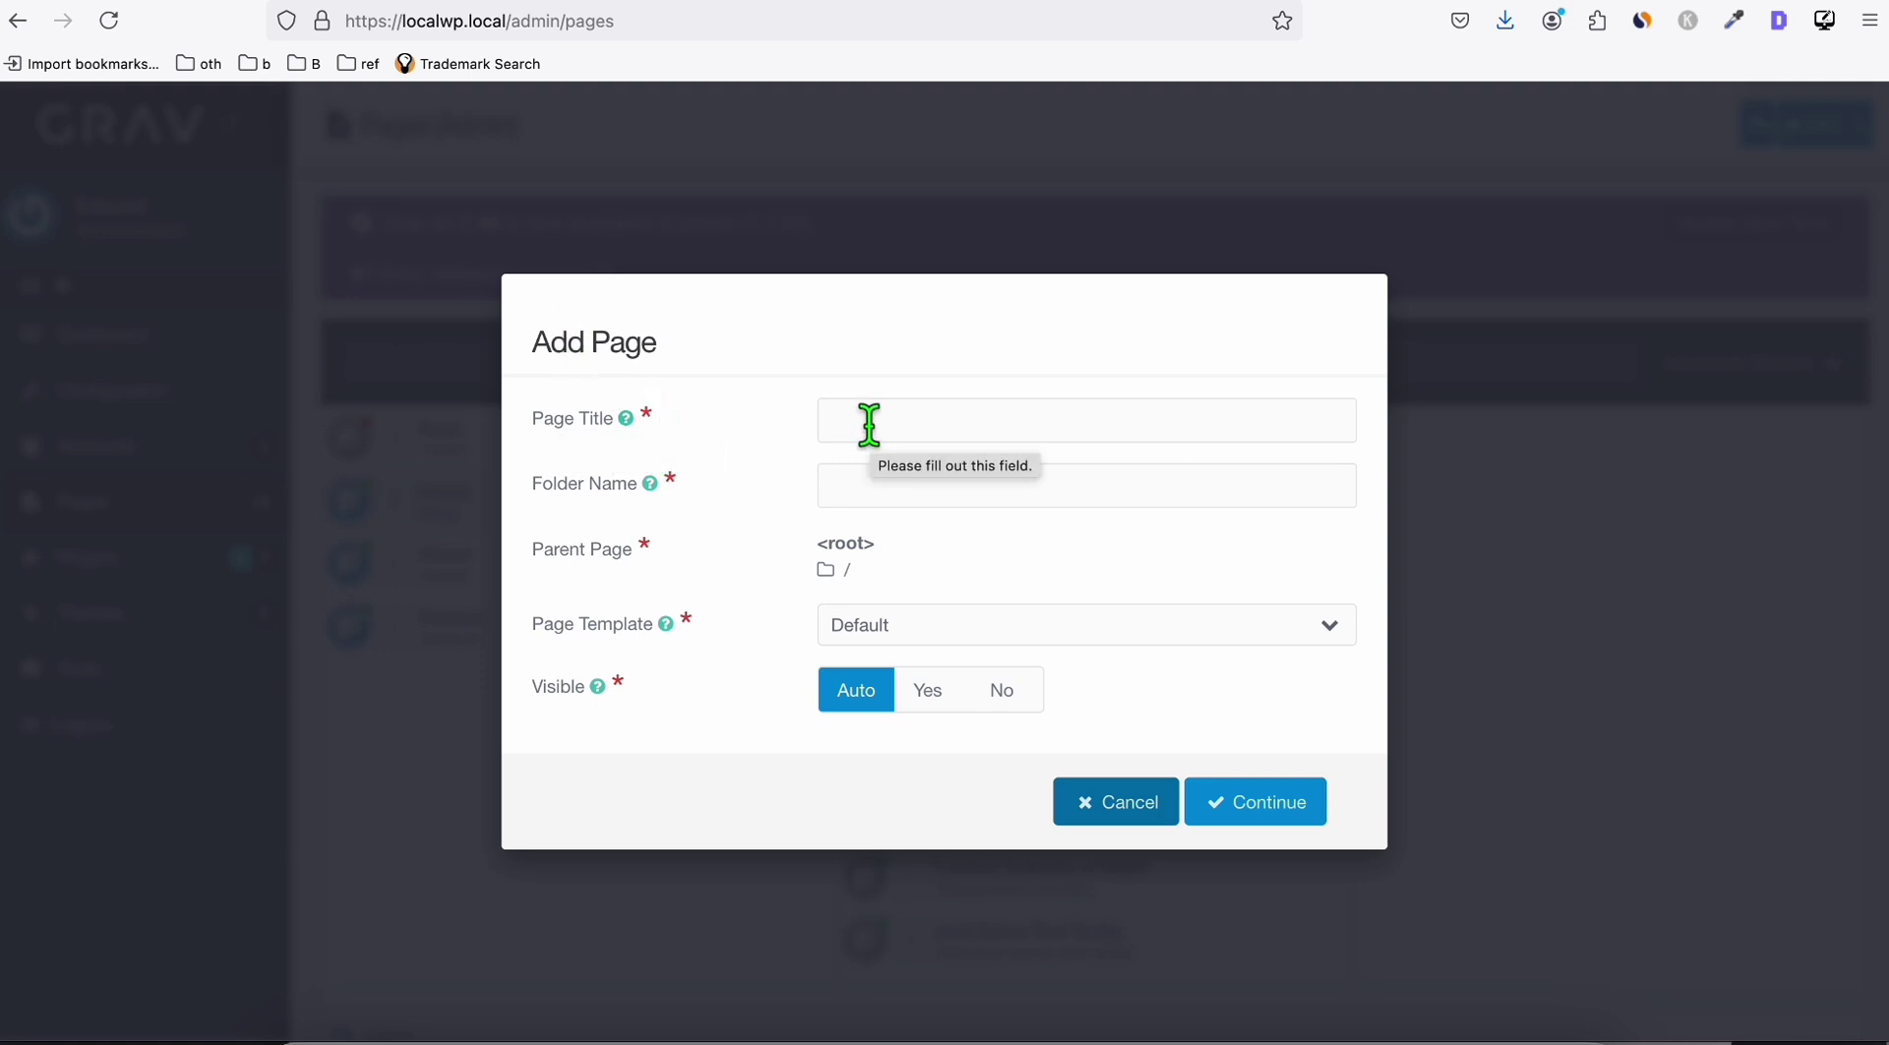
- Copy the article title 'How To Operate A Turntable' from the generated article
click(689, 8)
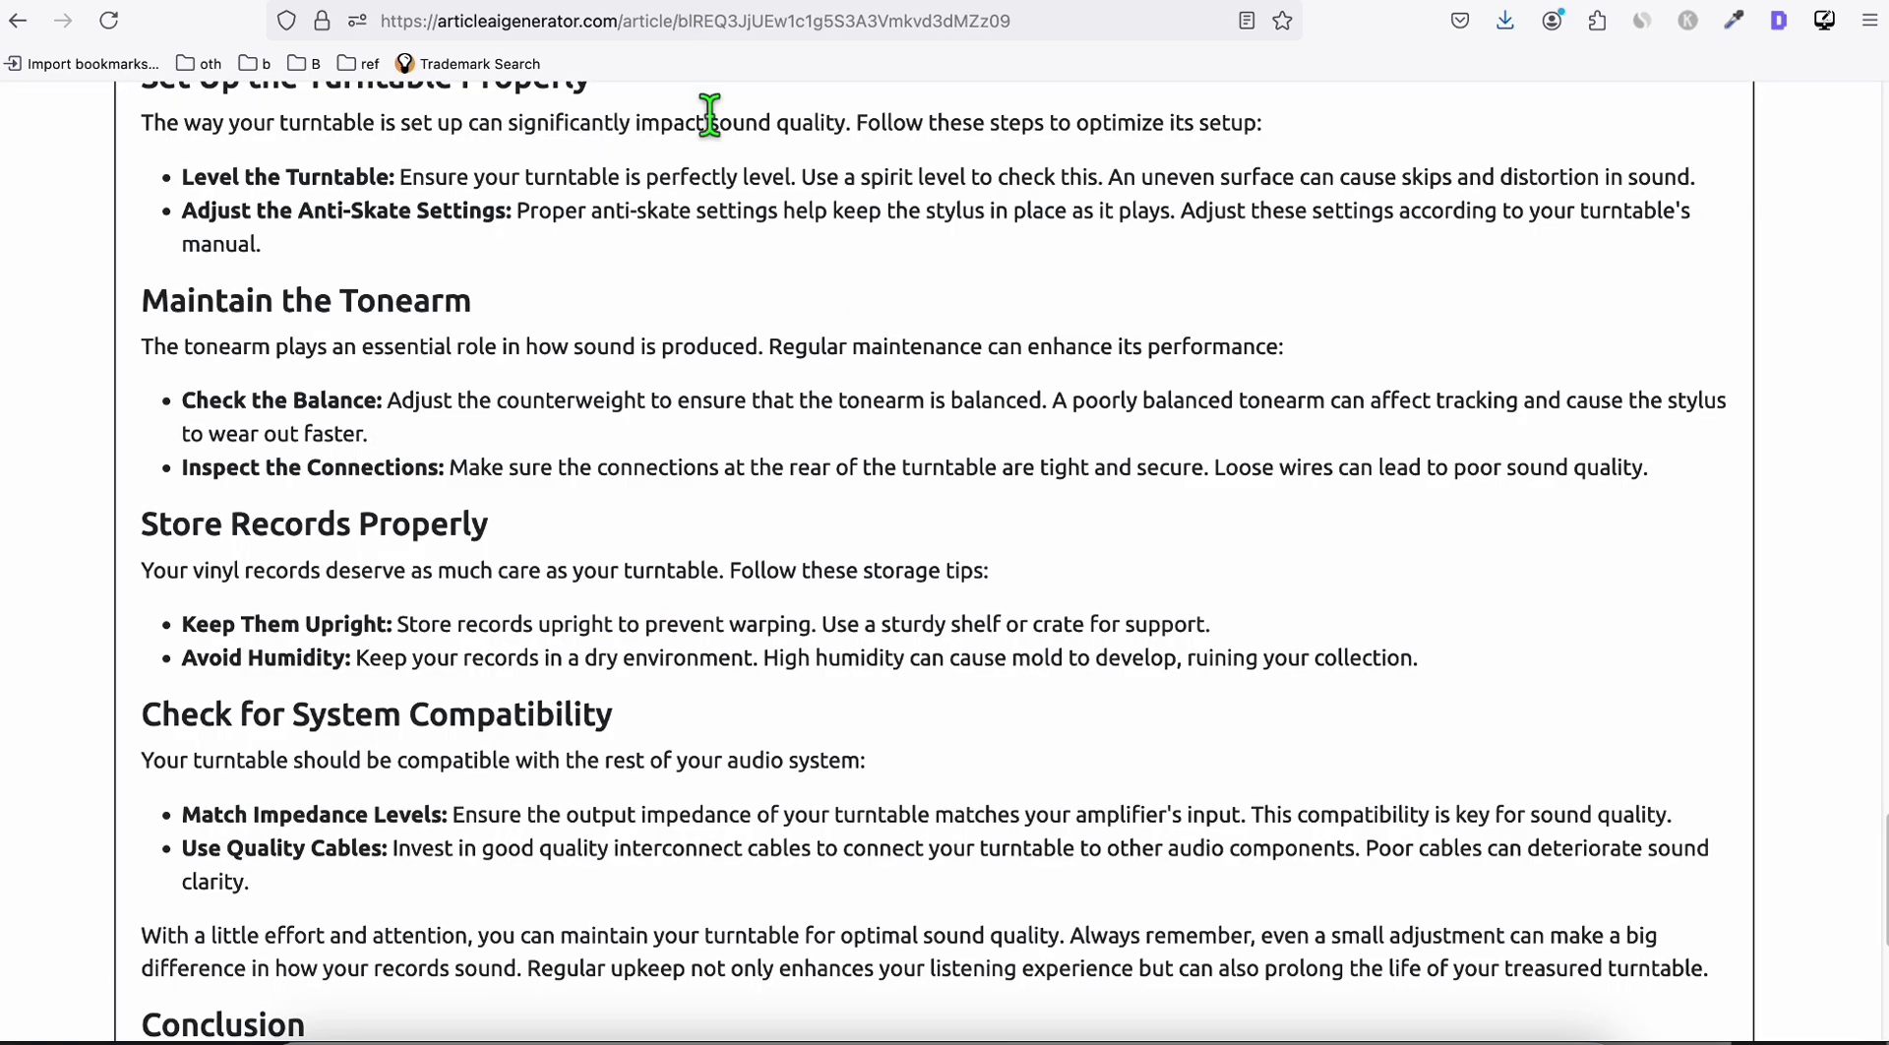
scroll(772, 403, up, 15)
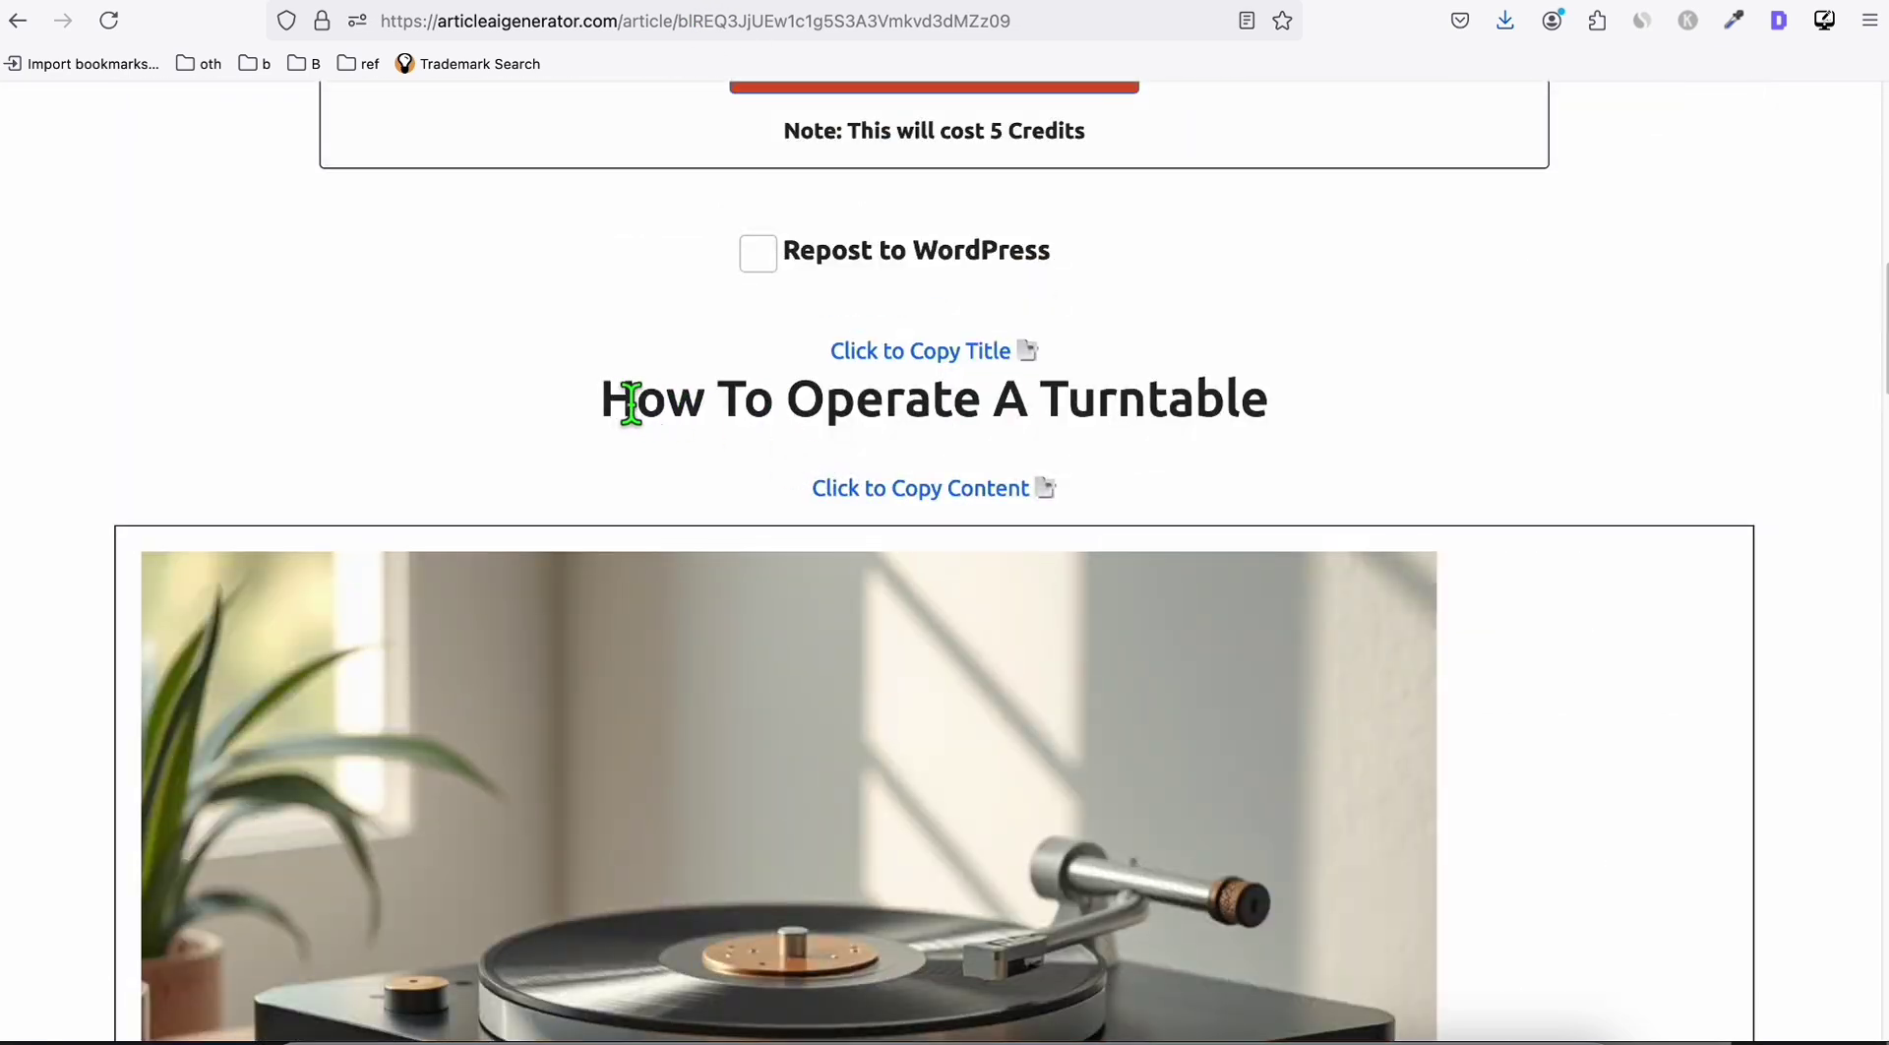
scroll(618, 399, down, 3)
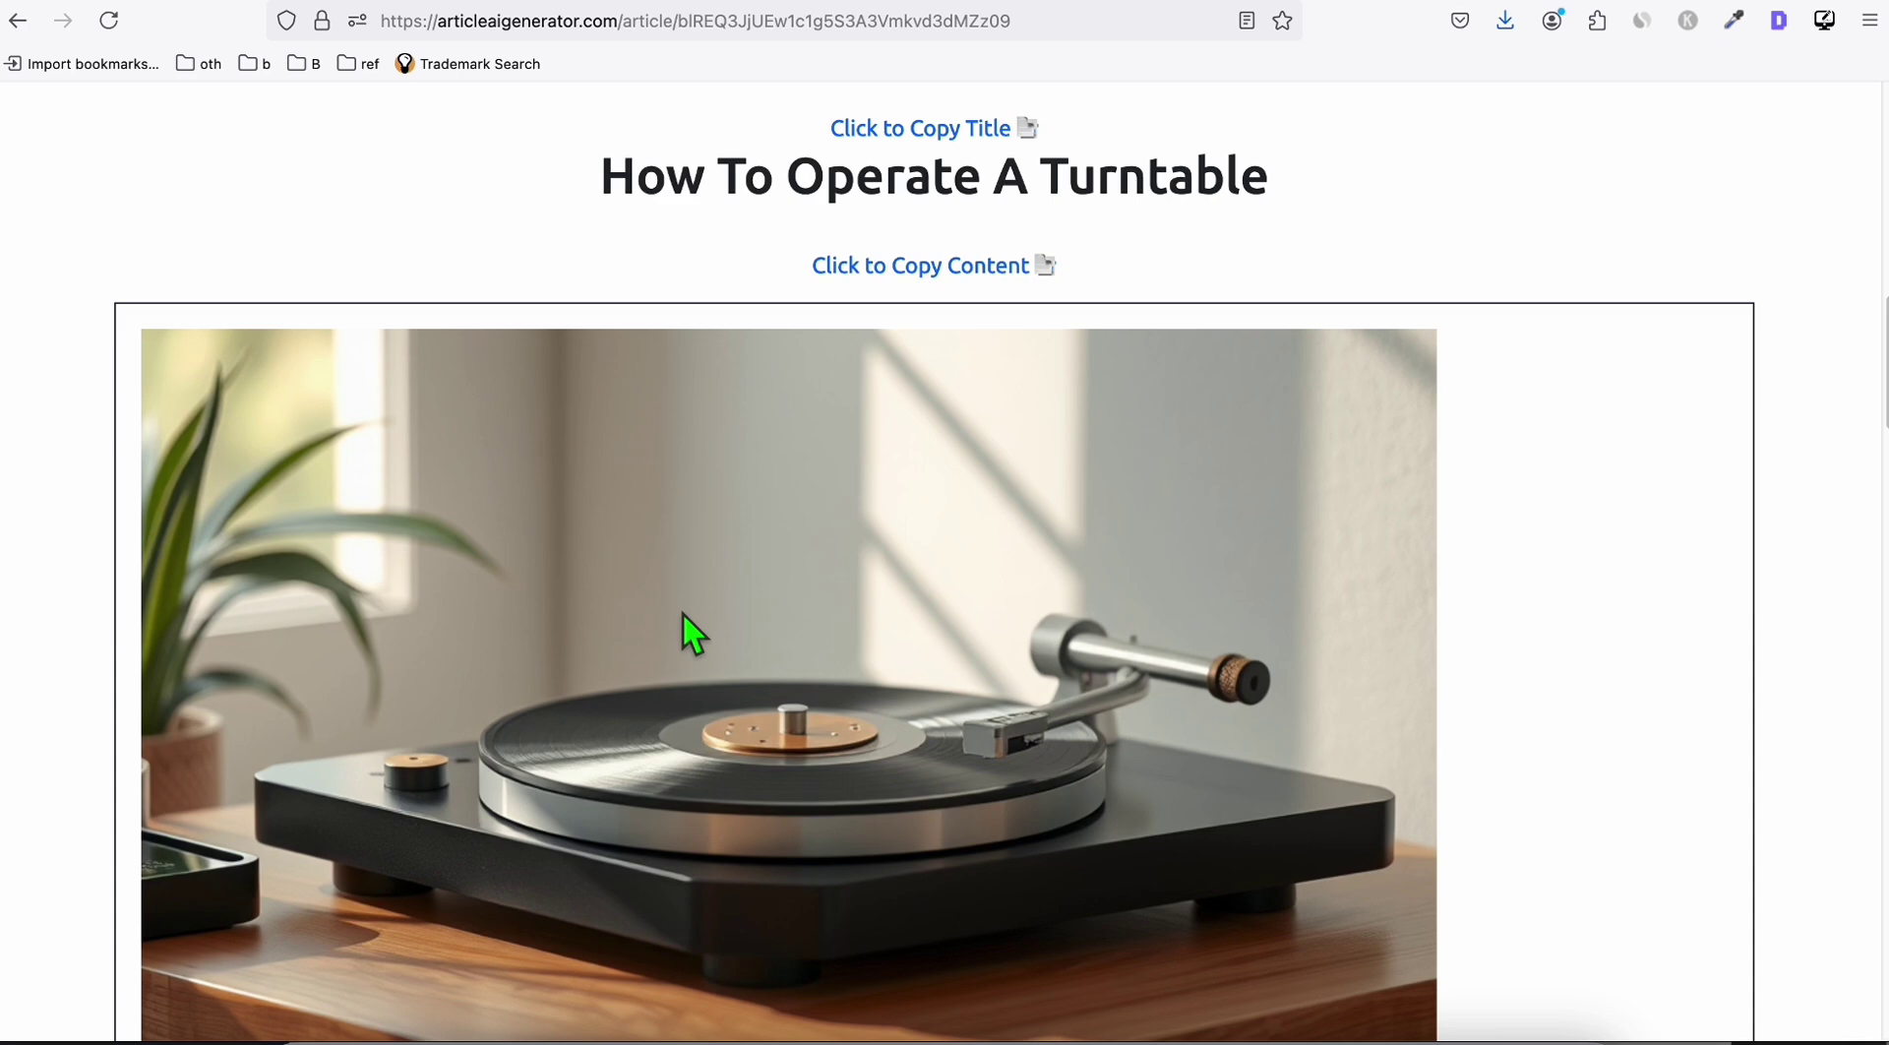
scroll(687, 568, up, 5)
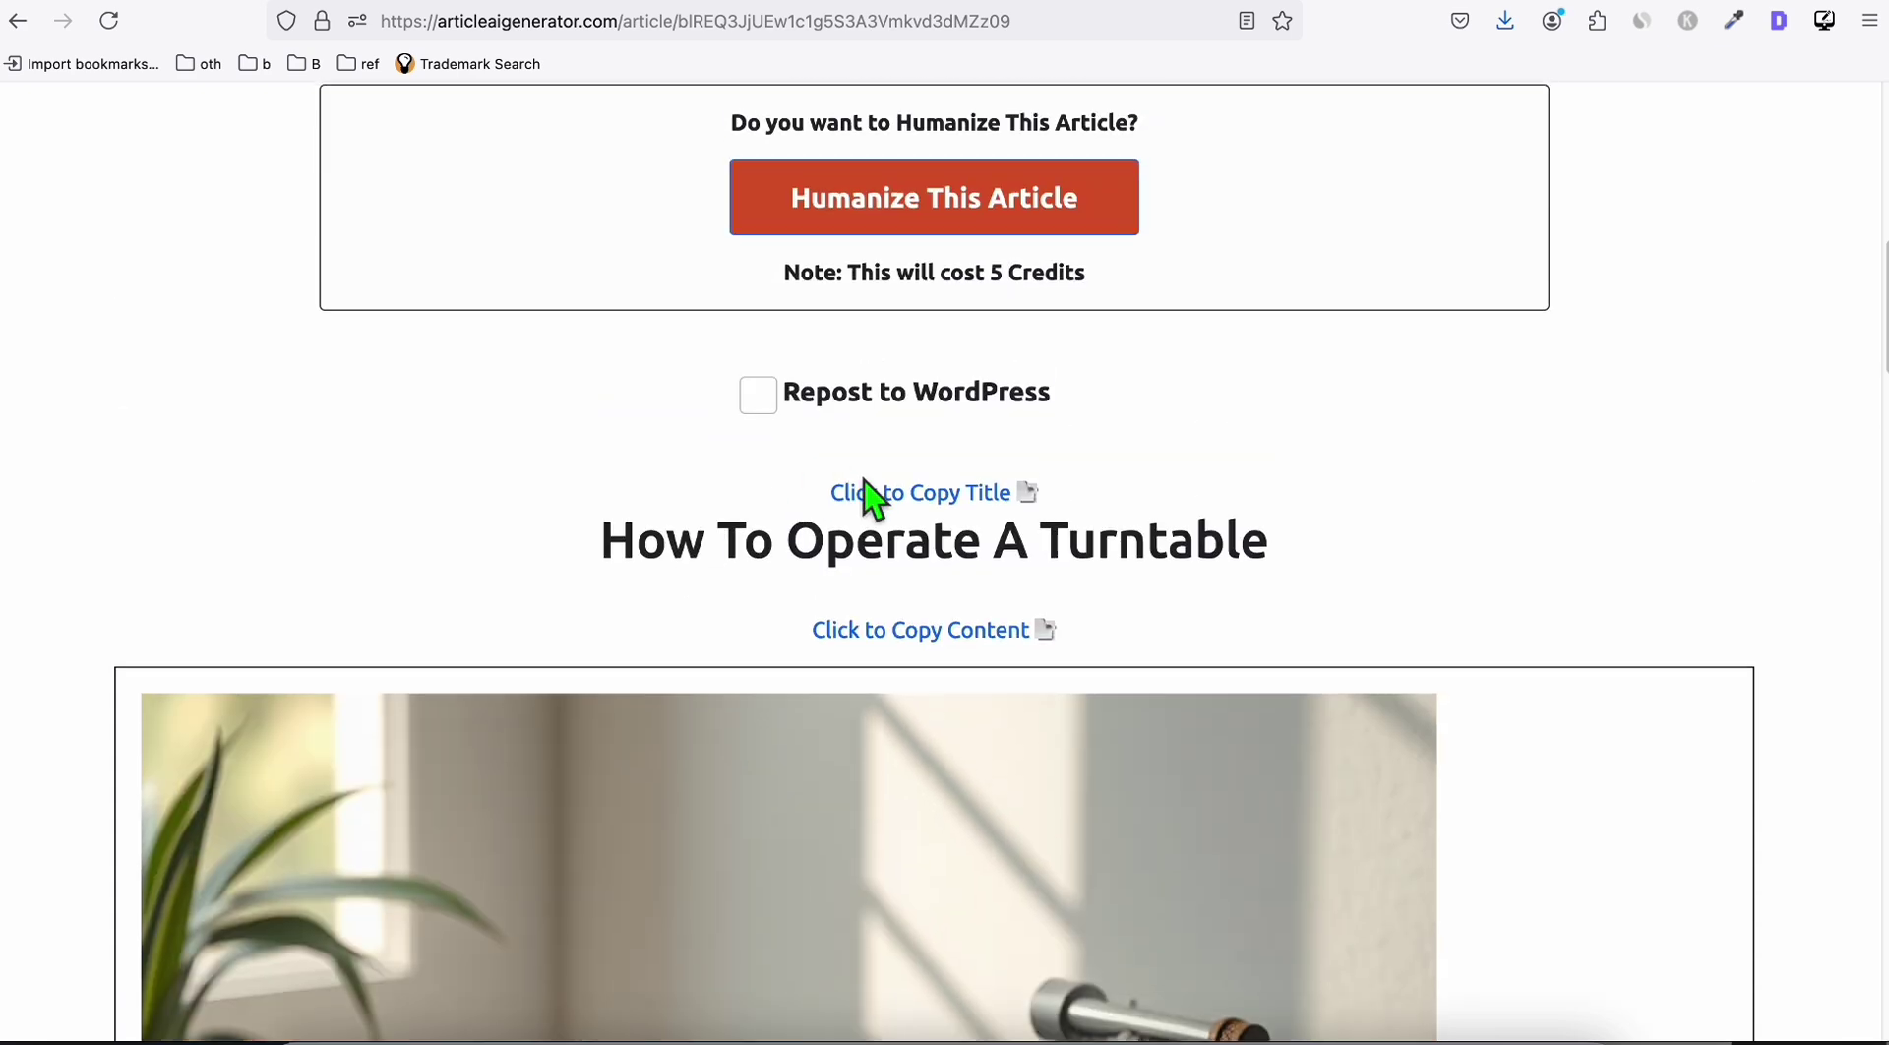
click(898, 497)
- Paste 'How To Operate A Turntable' as the new page's title
click(1132, 604)
click(866, 19)
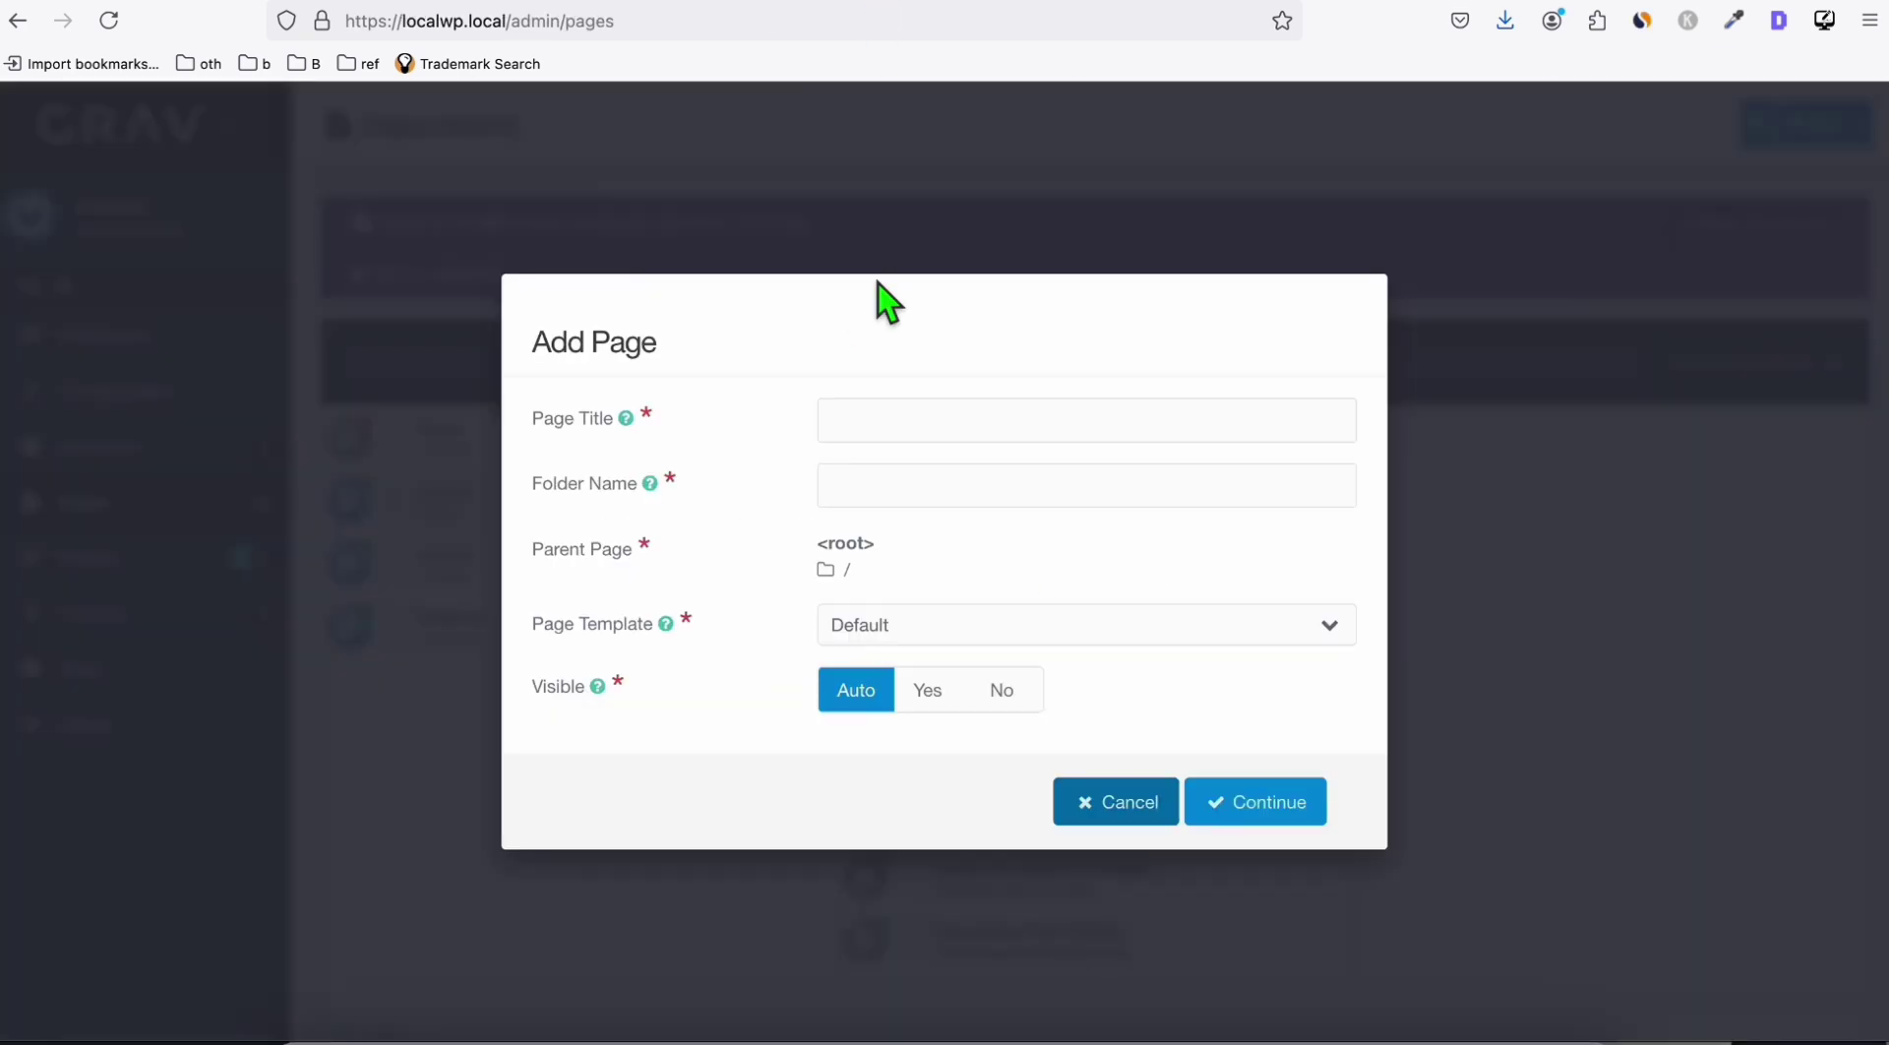
key(ctrl+v)
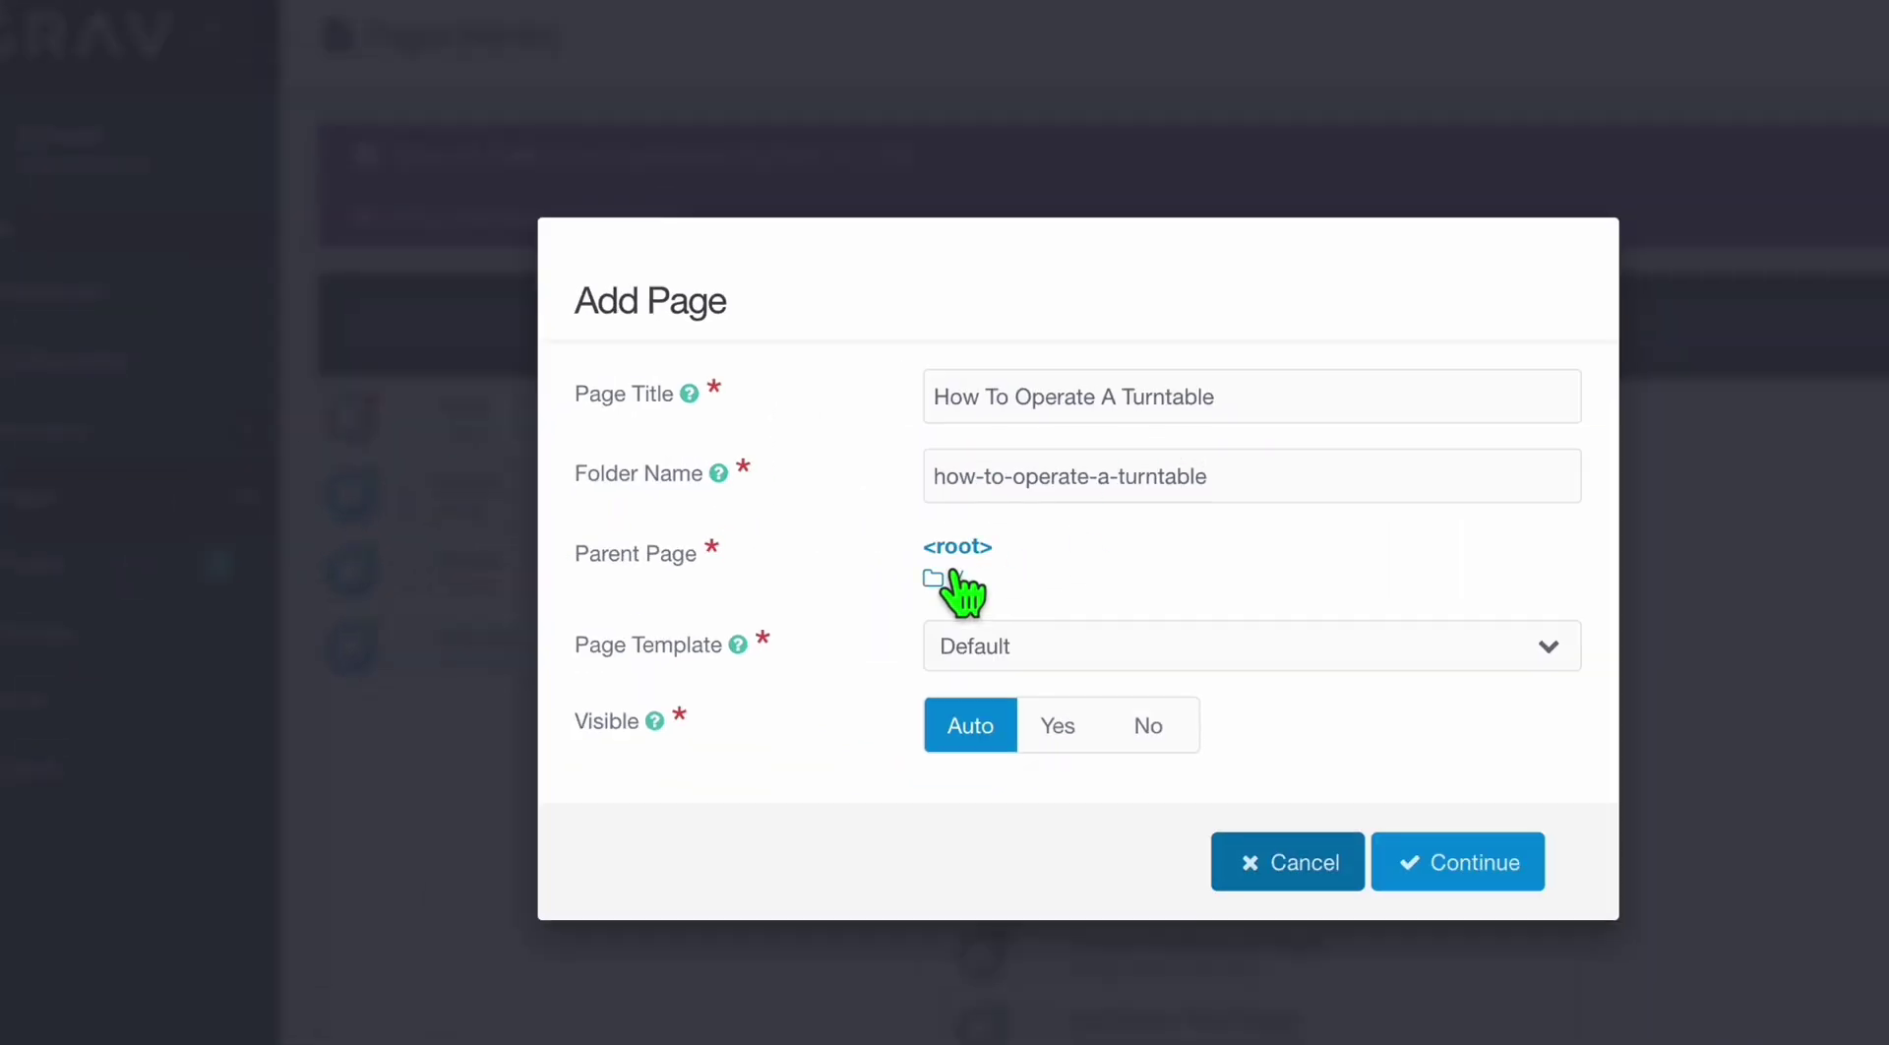
- Set the parent page to Home and the template to Item, then create the page
click(940, 583)
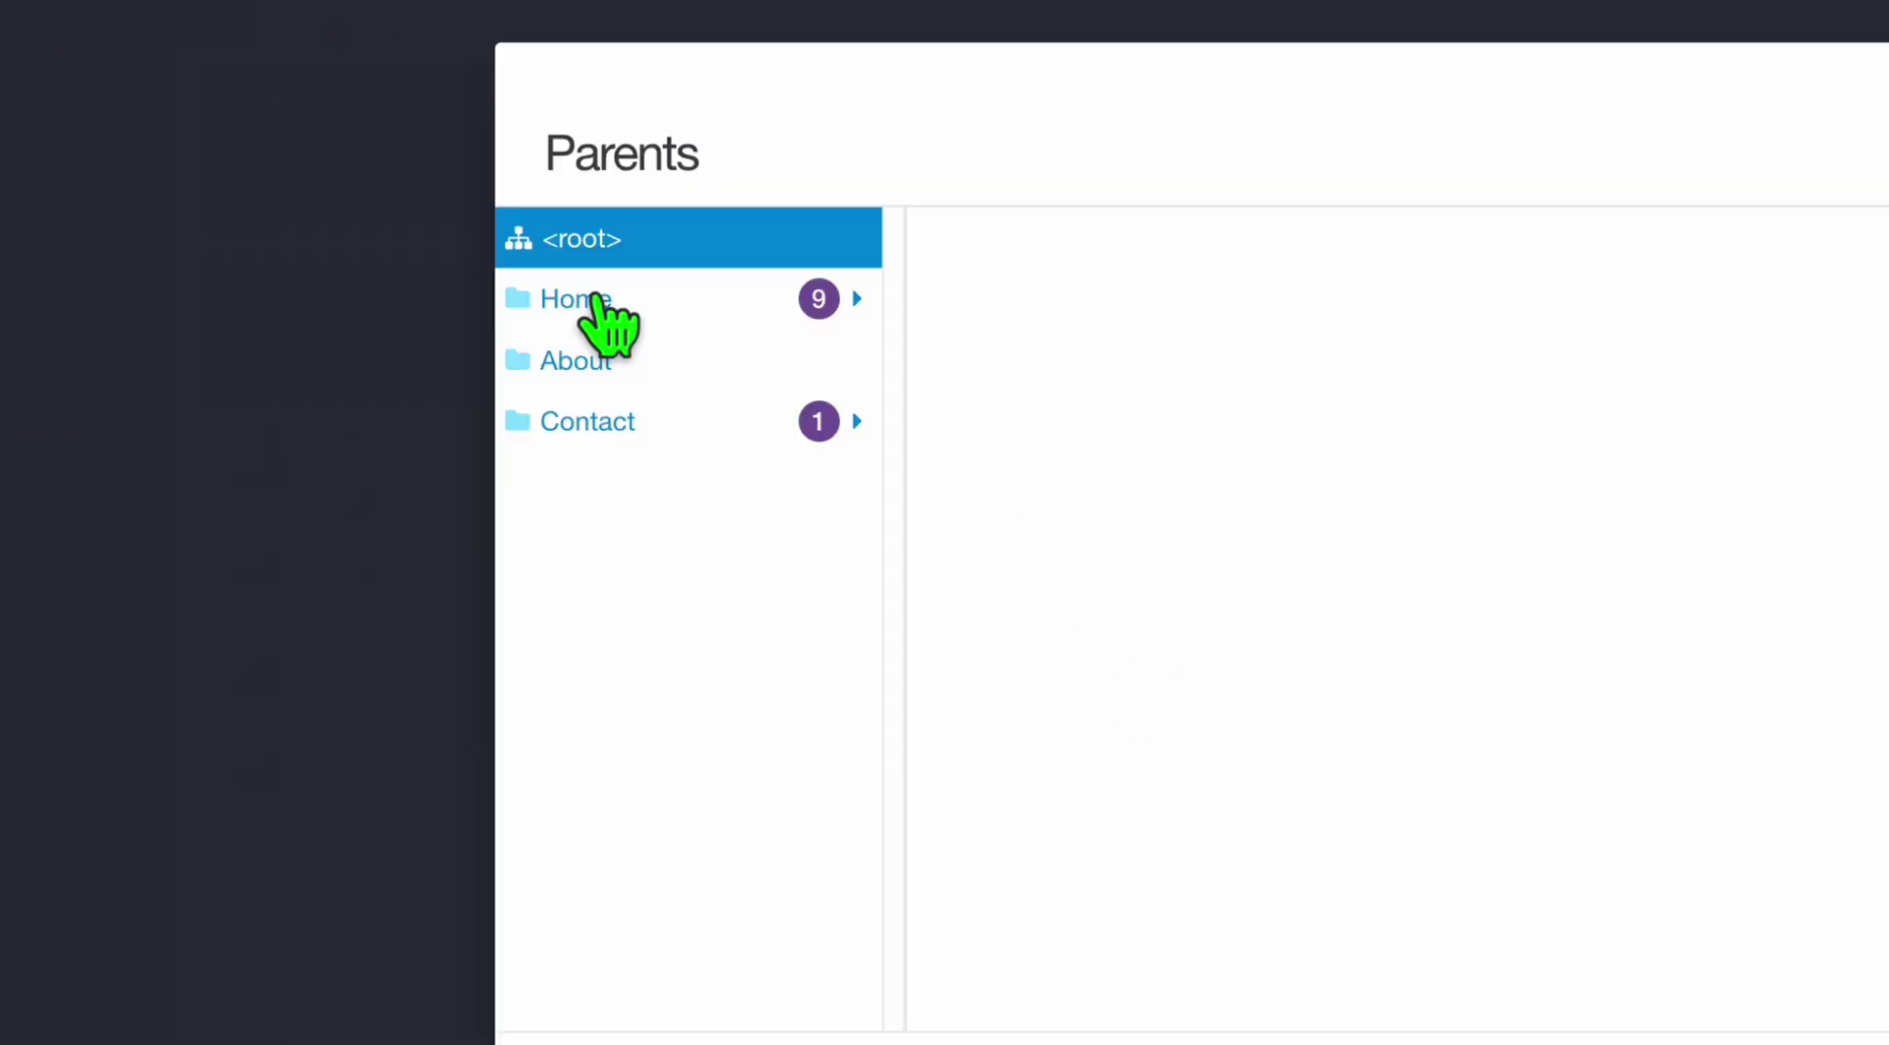
click(593, 298)
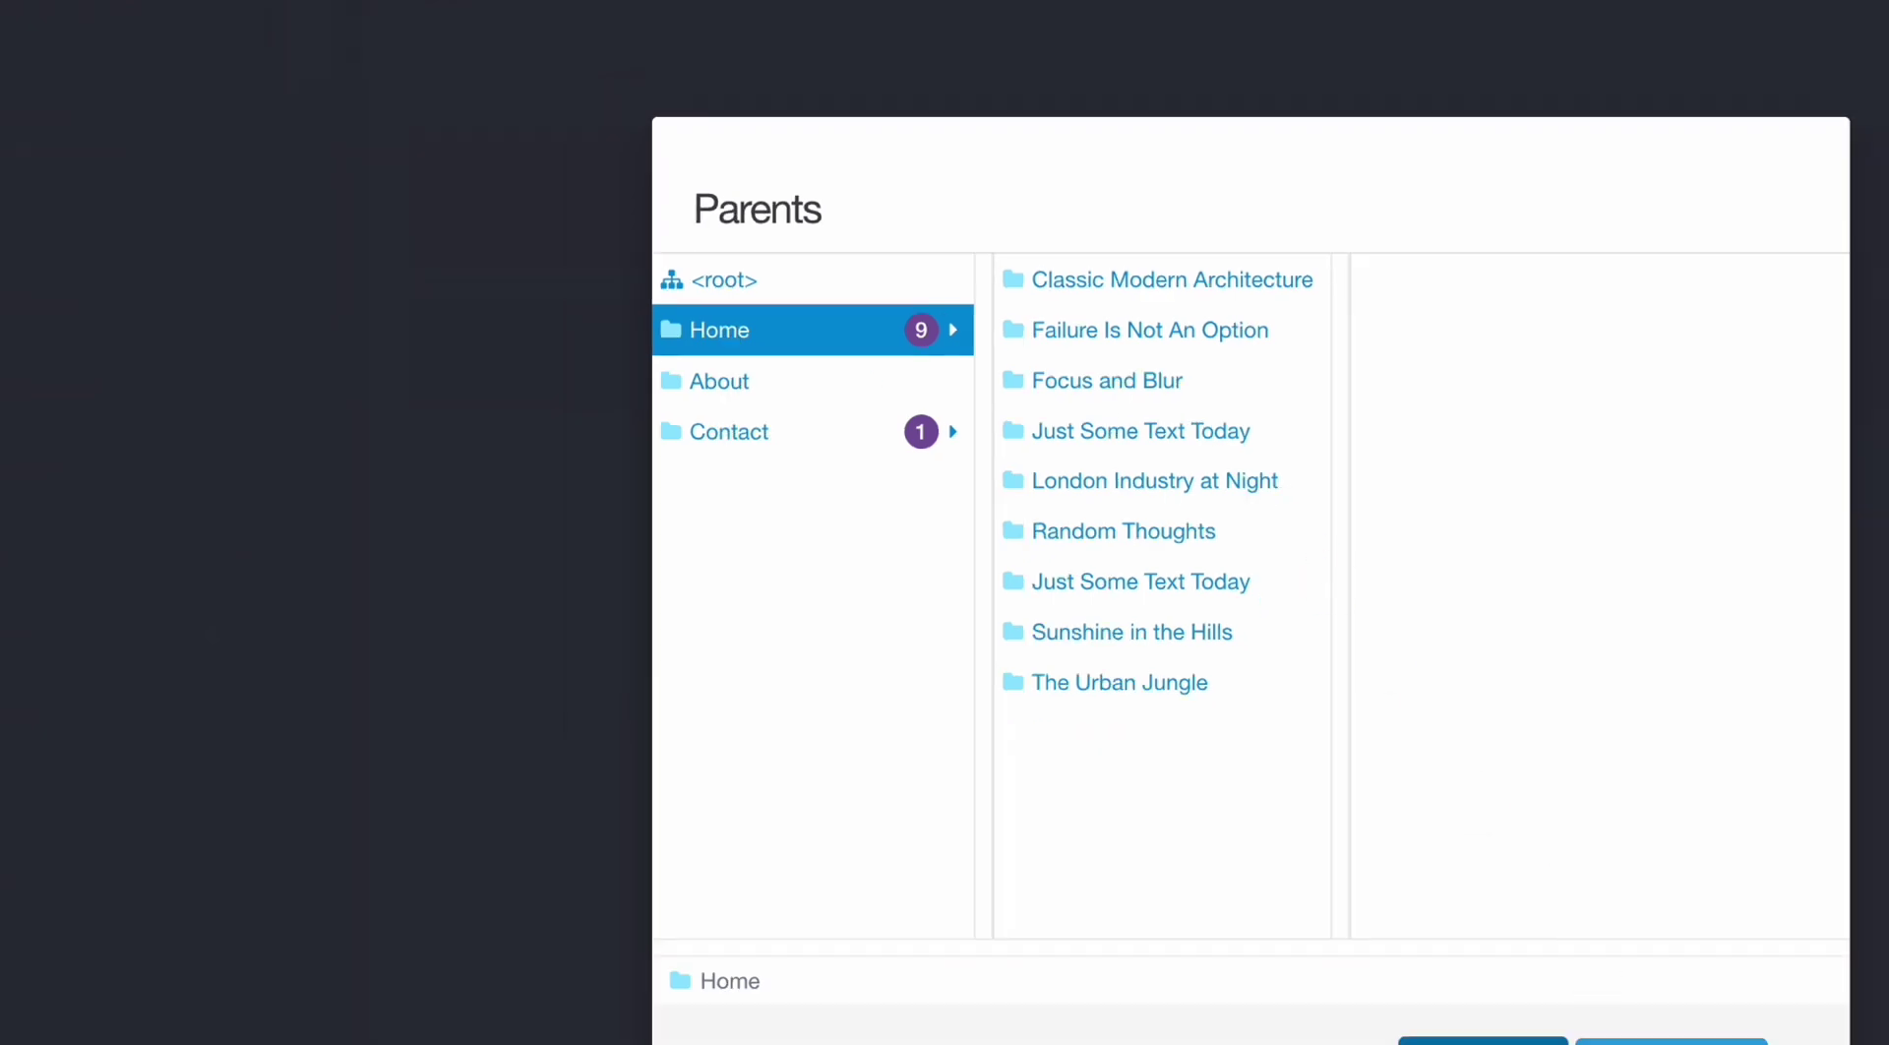
click(1671, 1041)
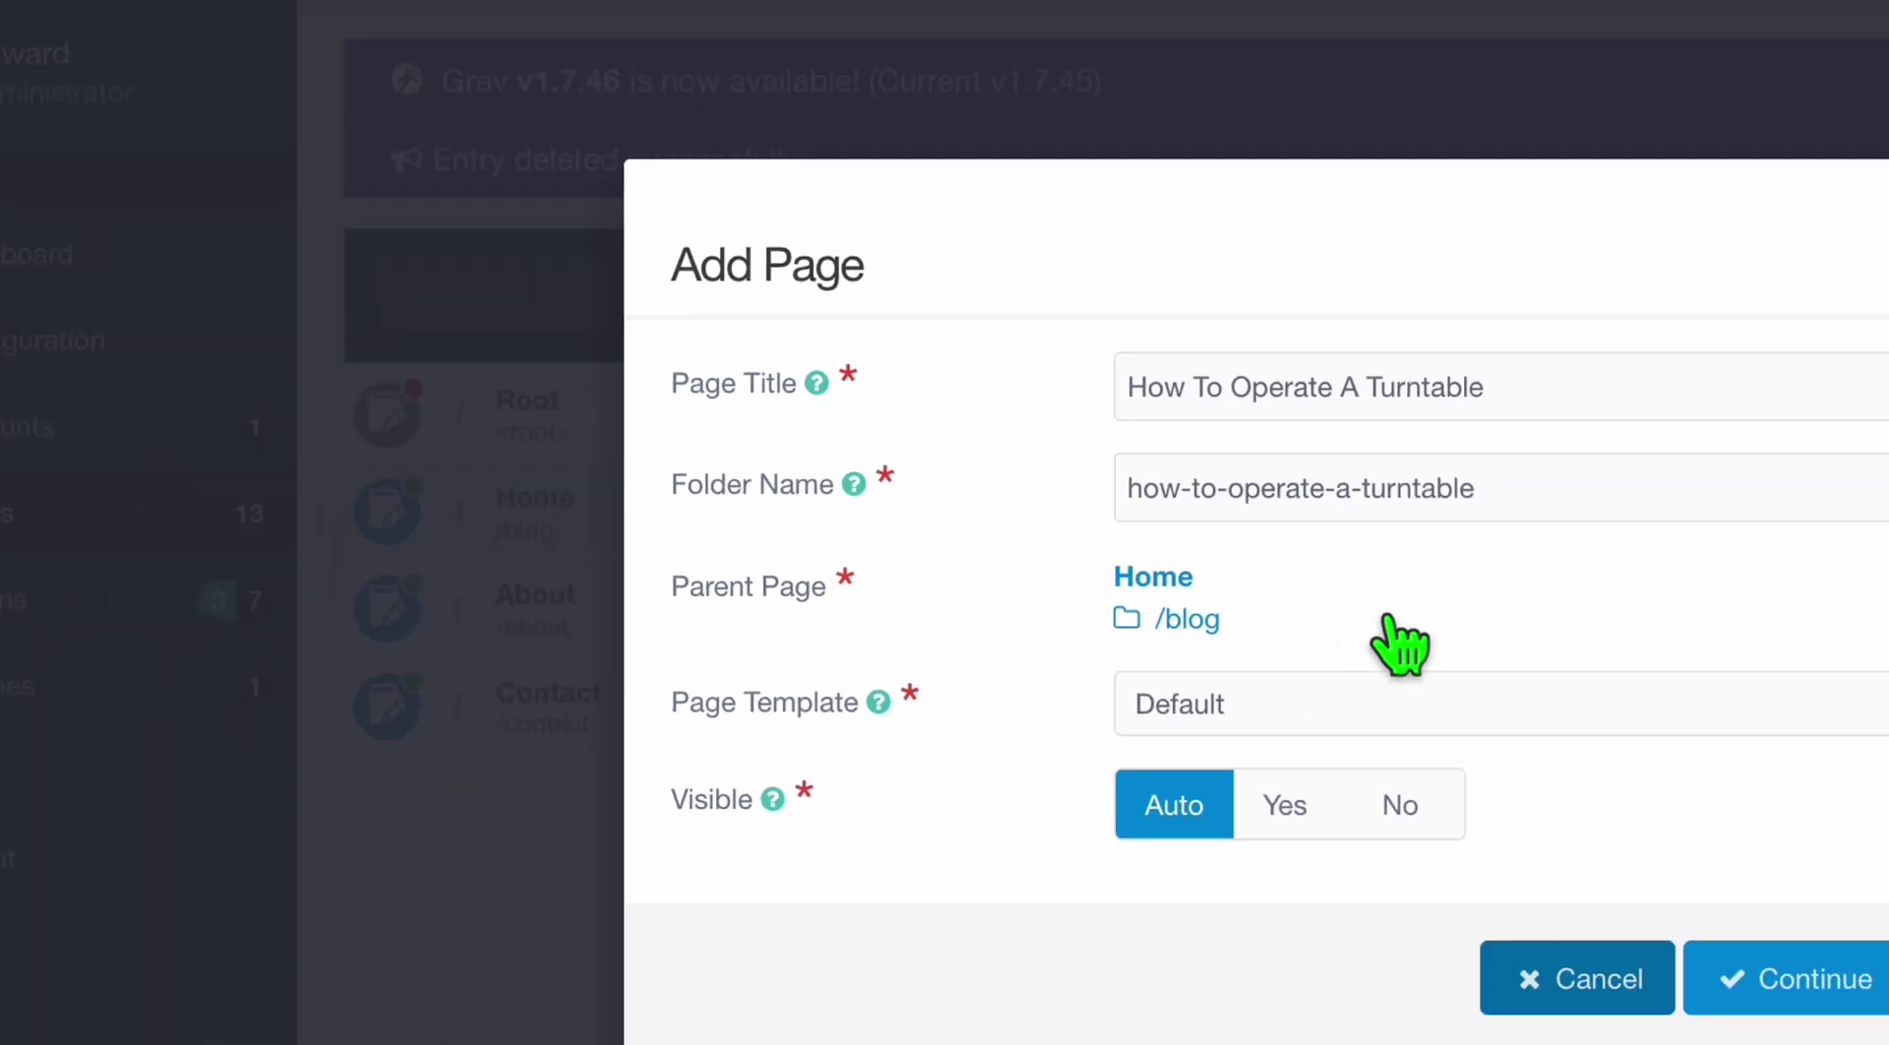
click(1443, 709)
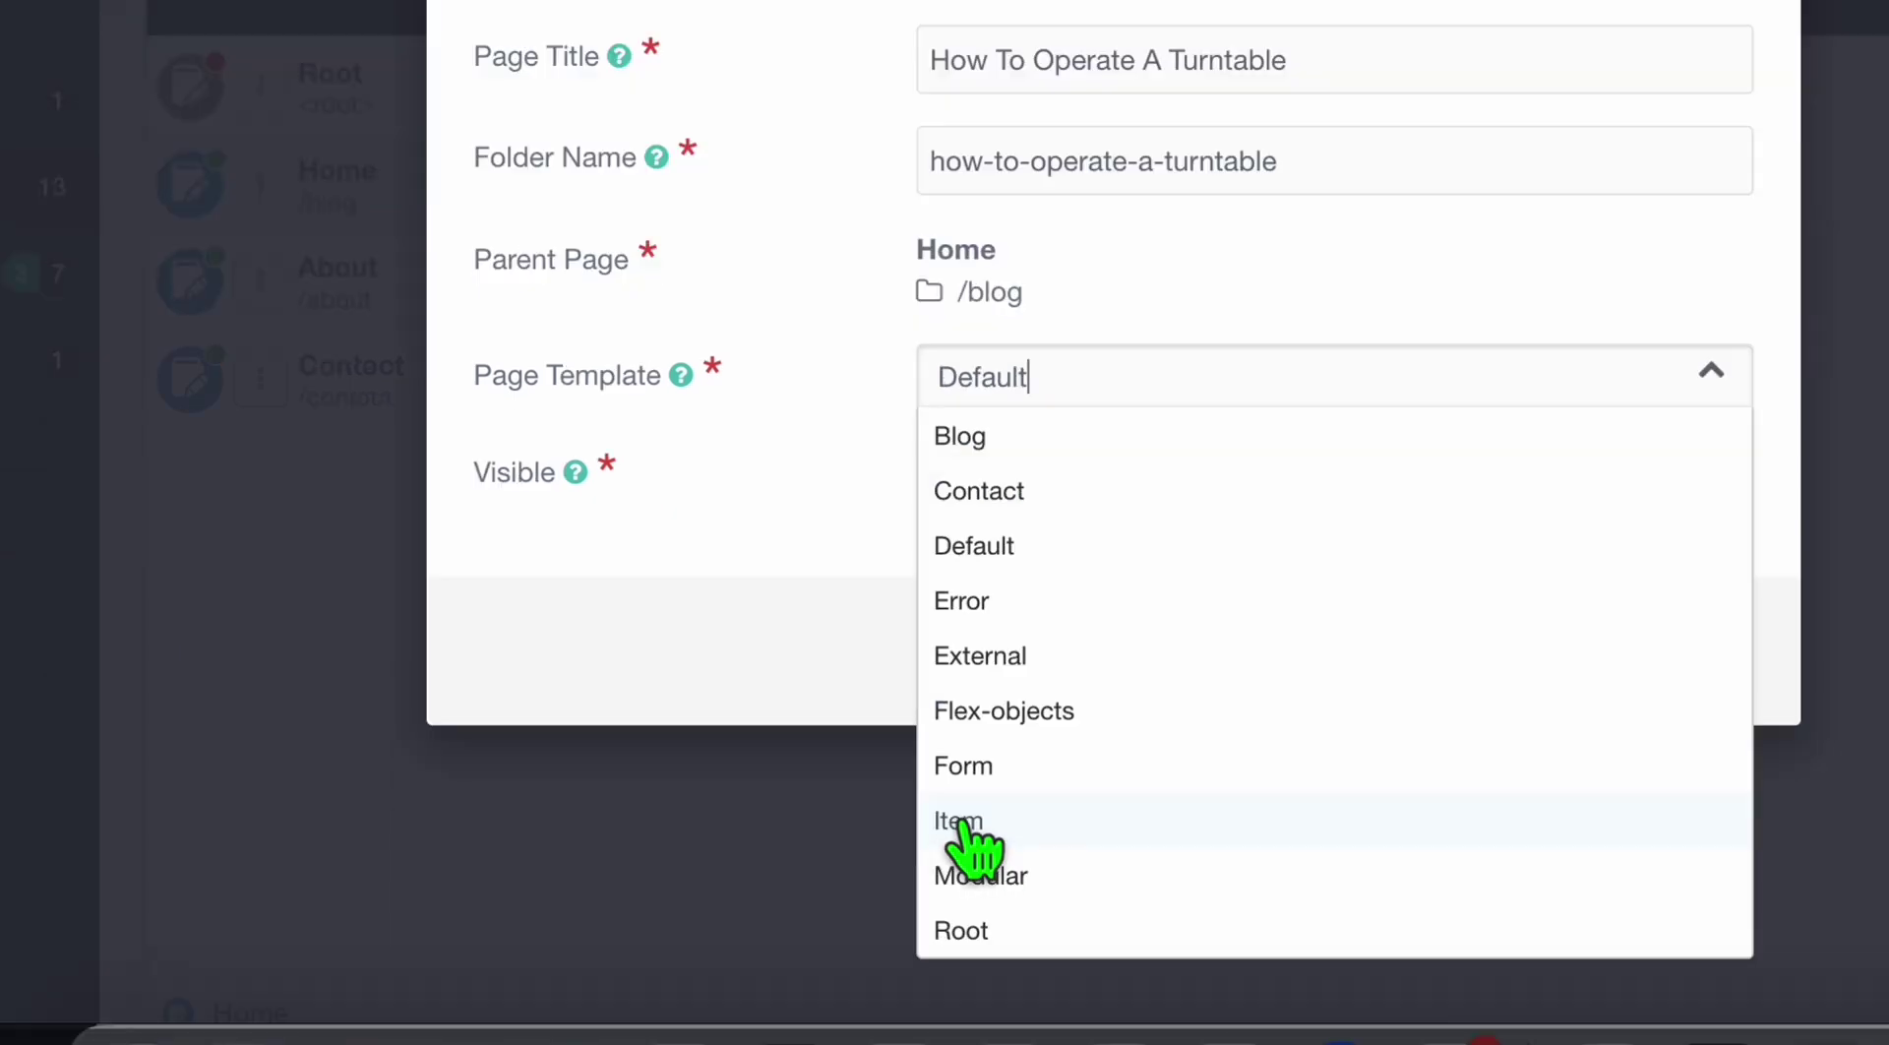
click(964, 821)
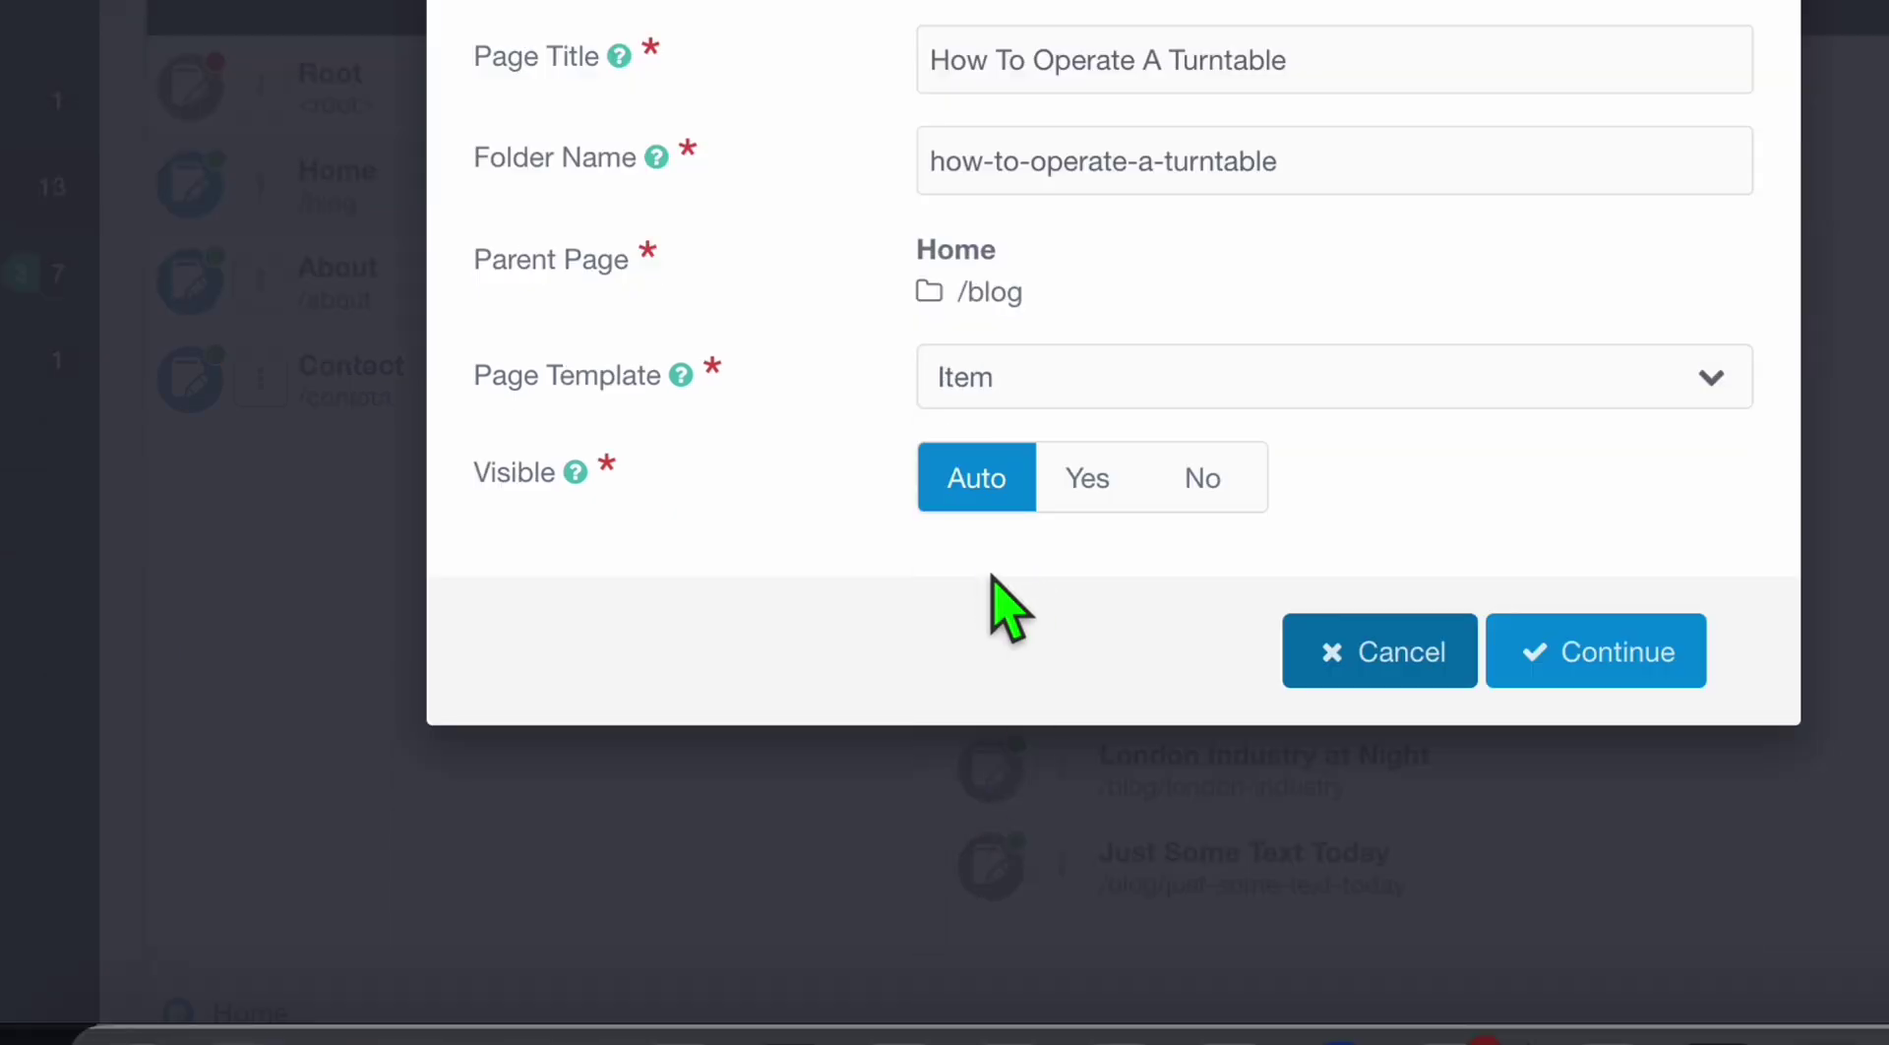
click(1521, 644)
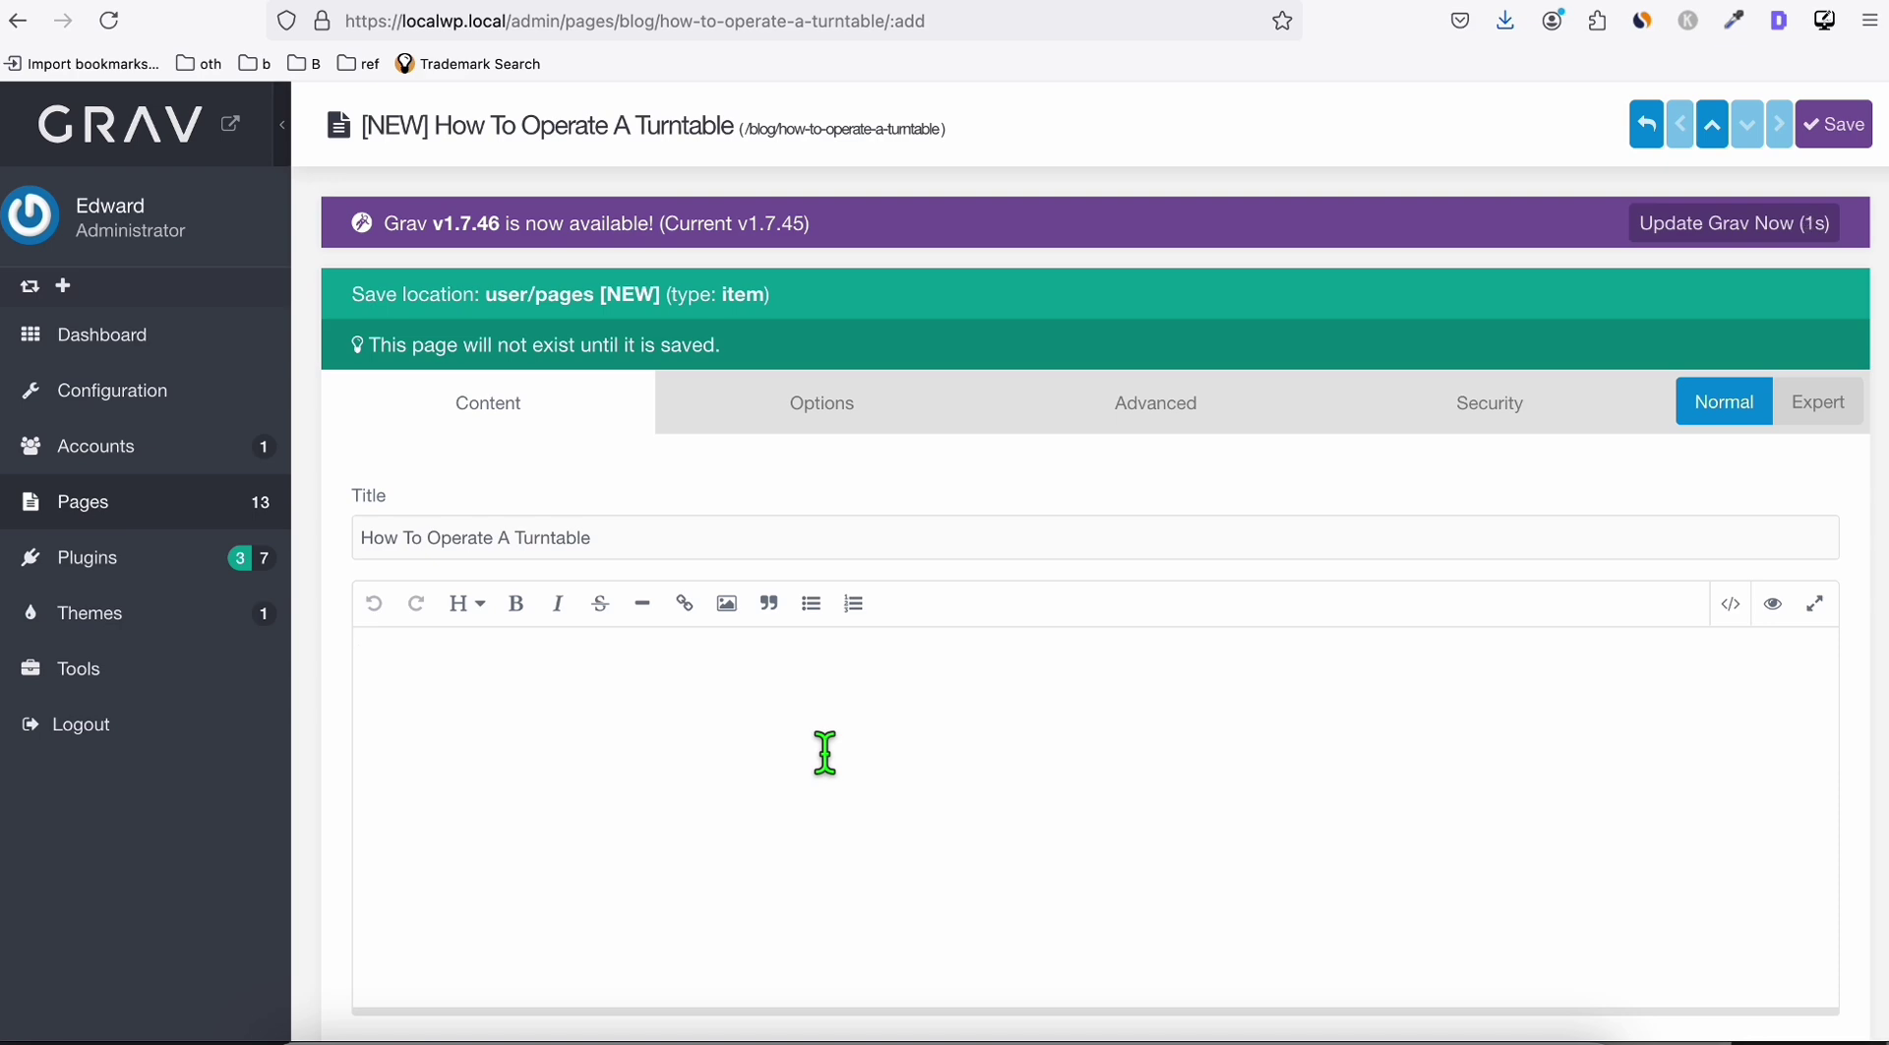
- Copy the generated turntable article text into the new page's empty content field
scroll(830, 768, down, 5)
scroll(830, 753, up, 3)
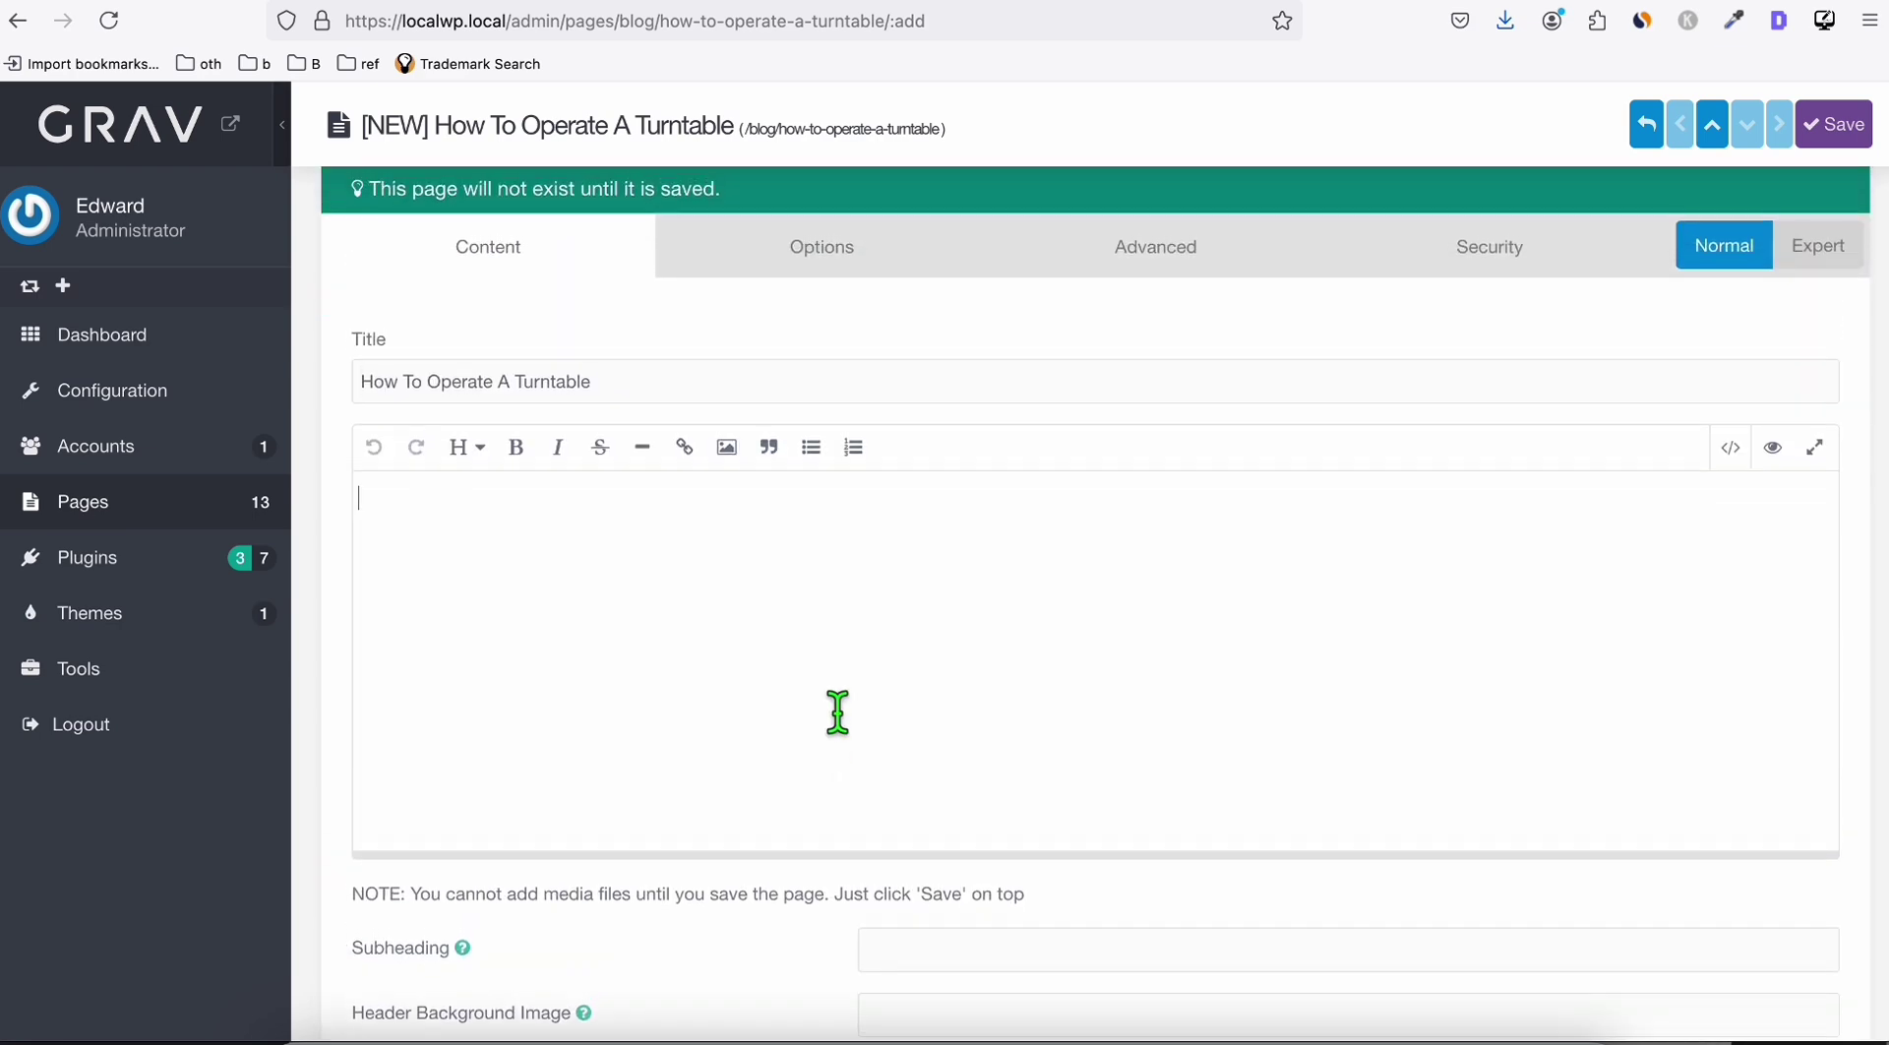
click(684, 10)
scroll(742, 506, down, 6)
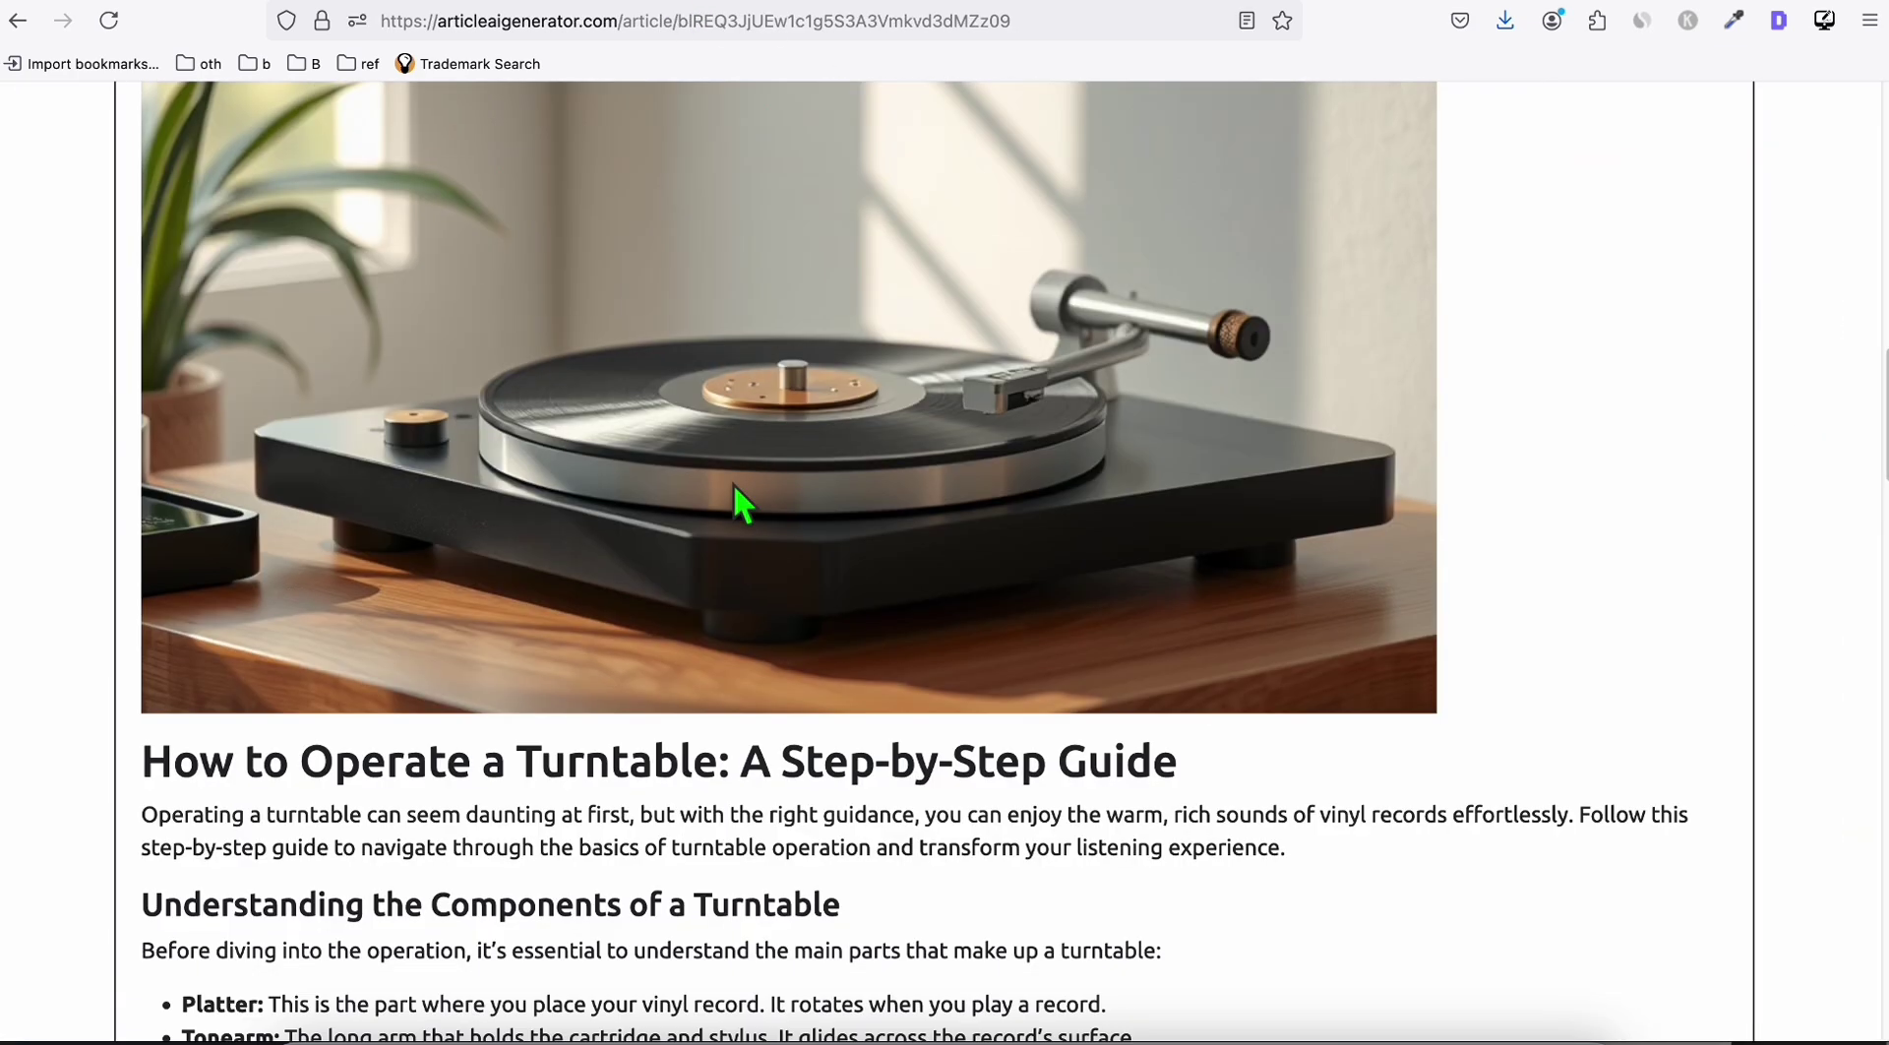
drag(141, 699, 603, 1034)
key(ctrl+c)
key(ctrl+shift+Tab)
key(ctrl+v)
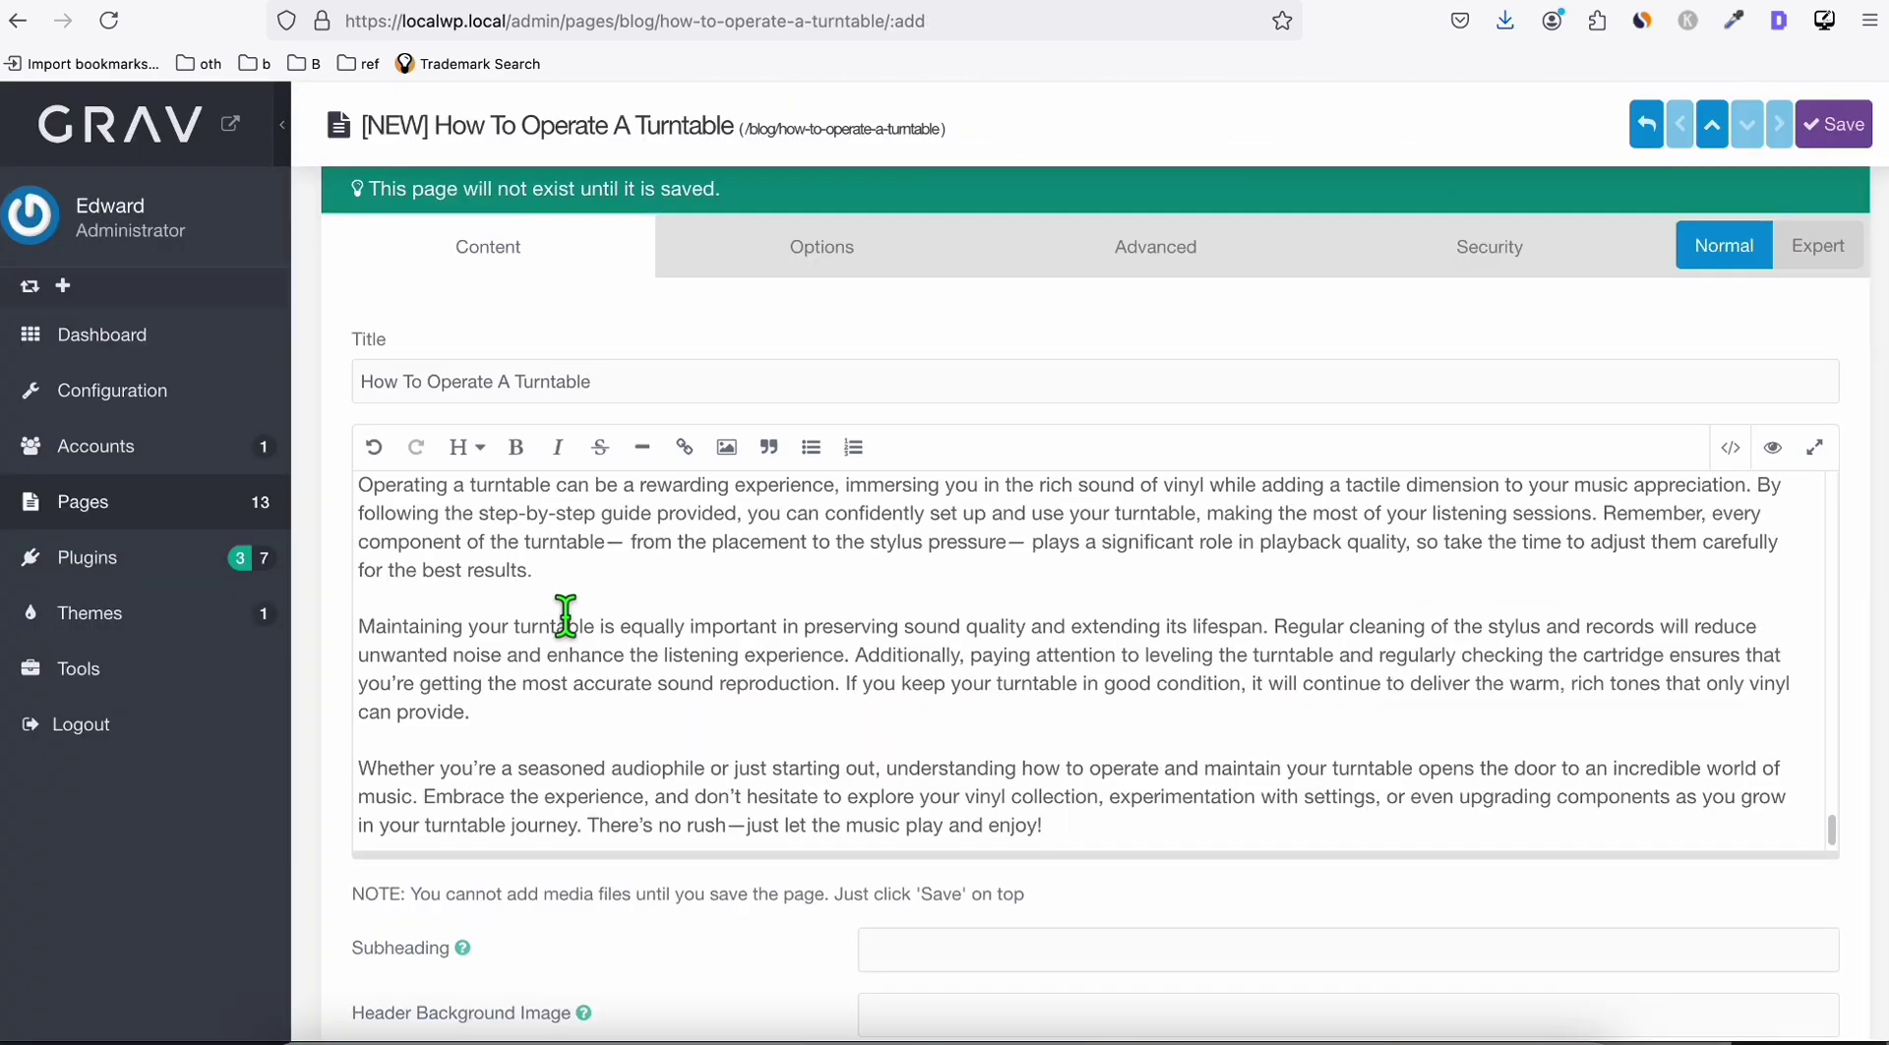
scroll(566, 615, up, 20)
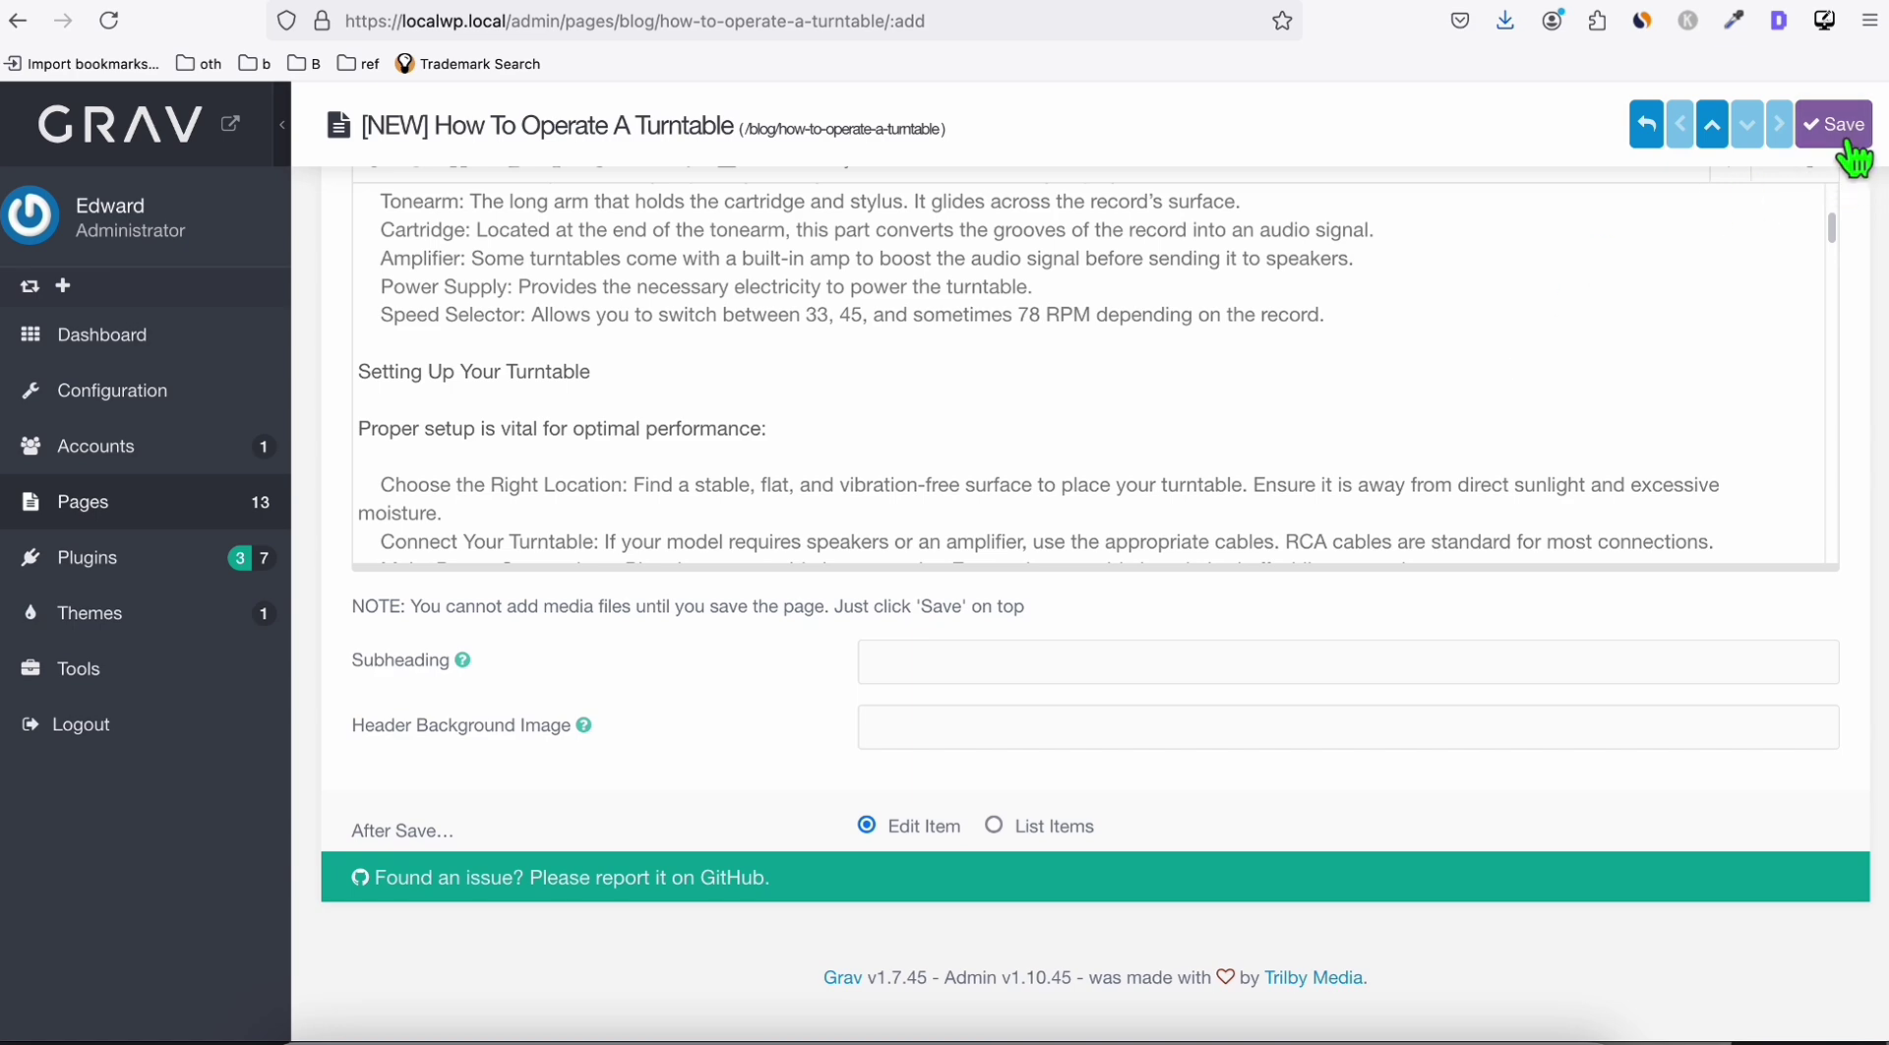
- Save the new turntable page, then fetch the turntable photo from the article tab
click(1836, 125)
scroll(701, 838, down, 3)
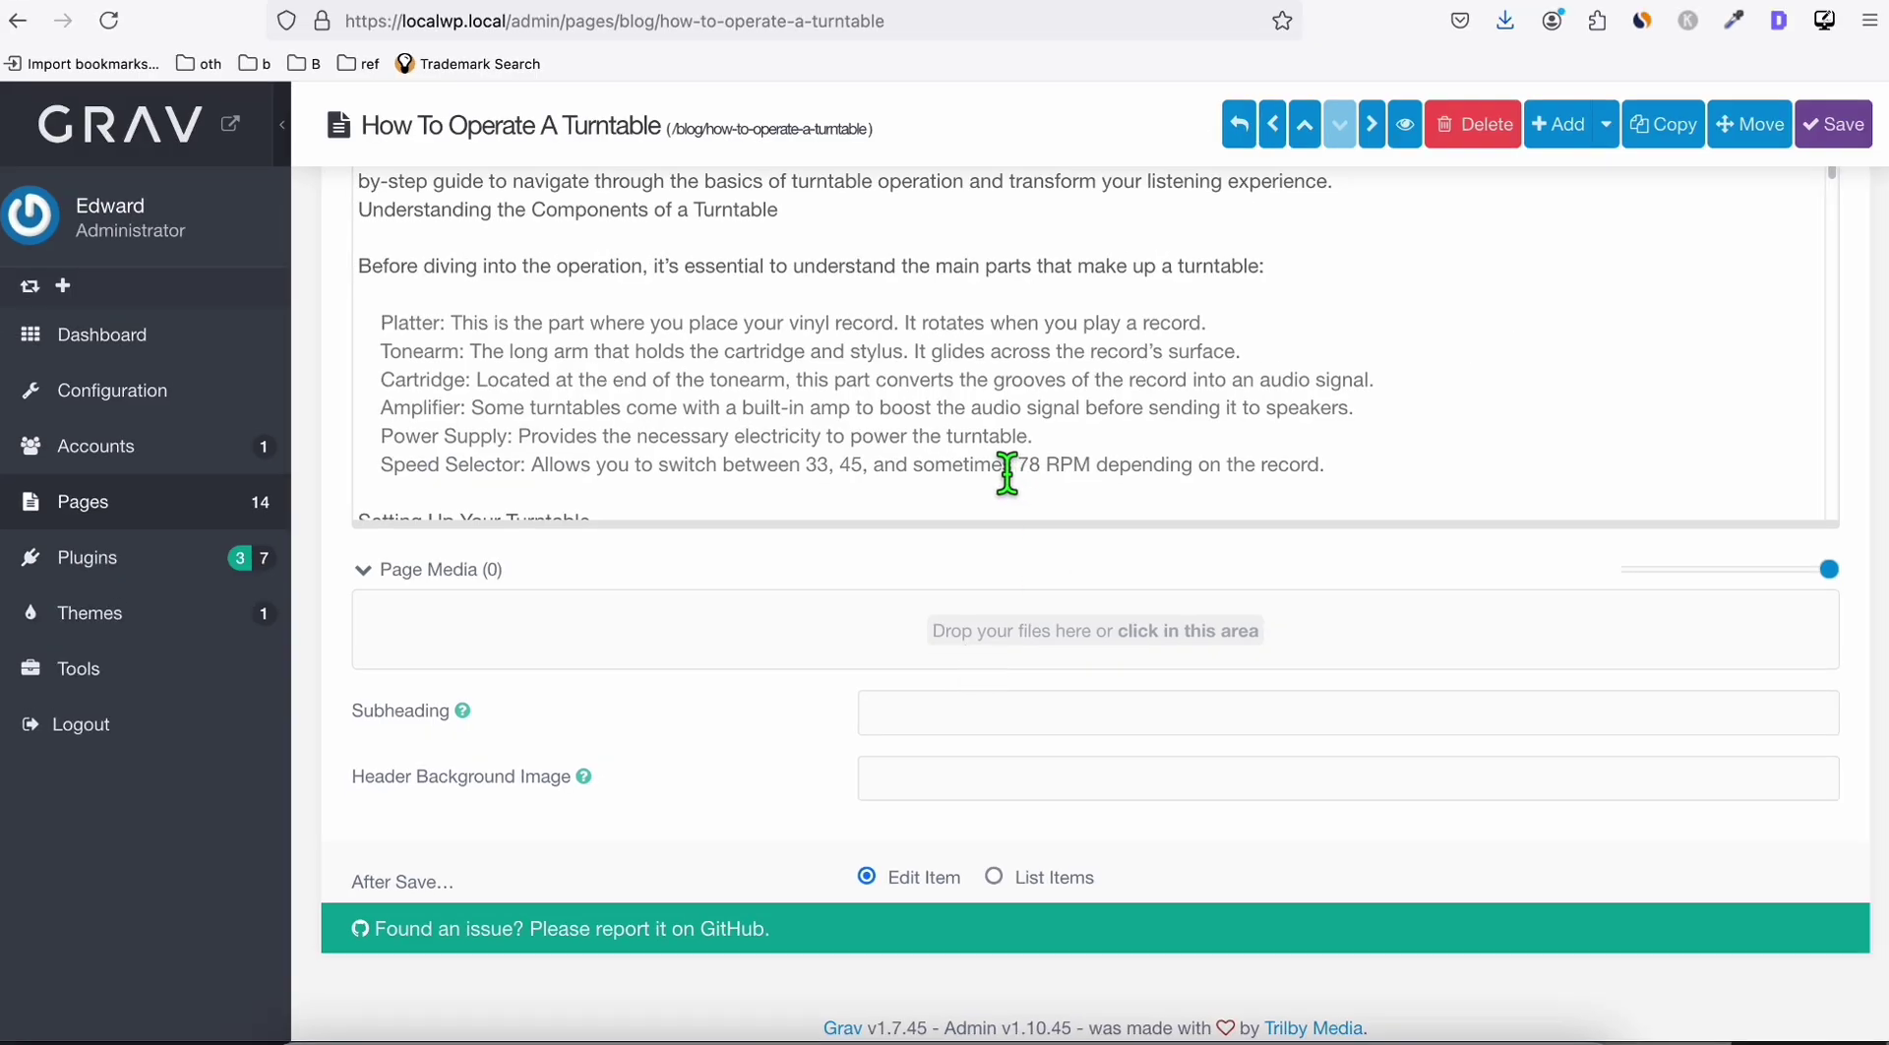
click(669, 6)
scroll(784, 527, up, 20)
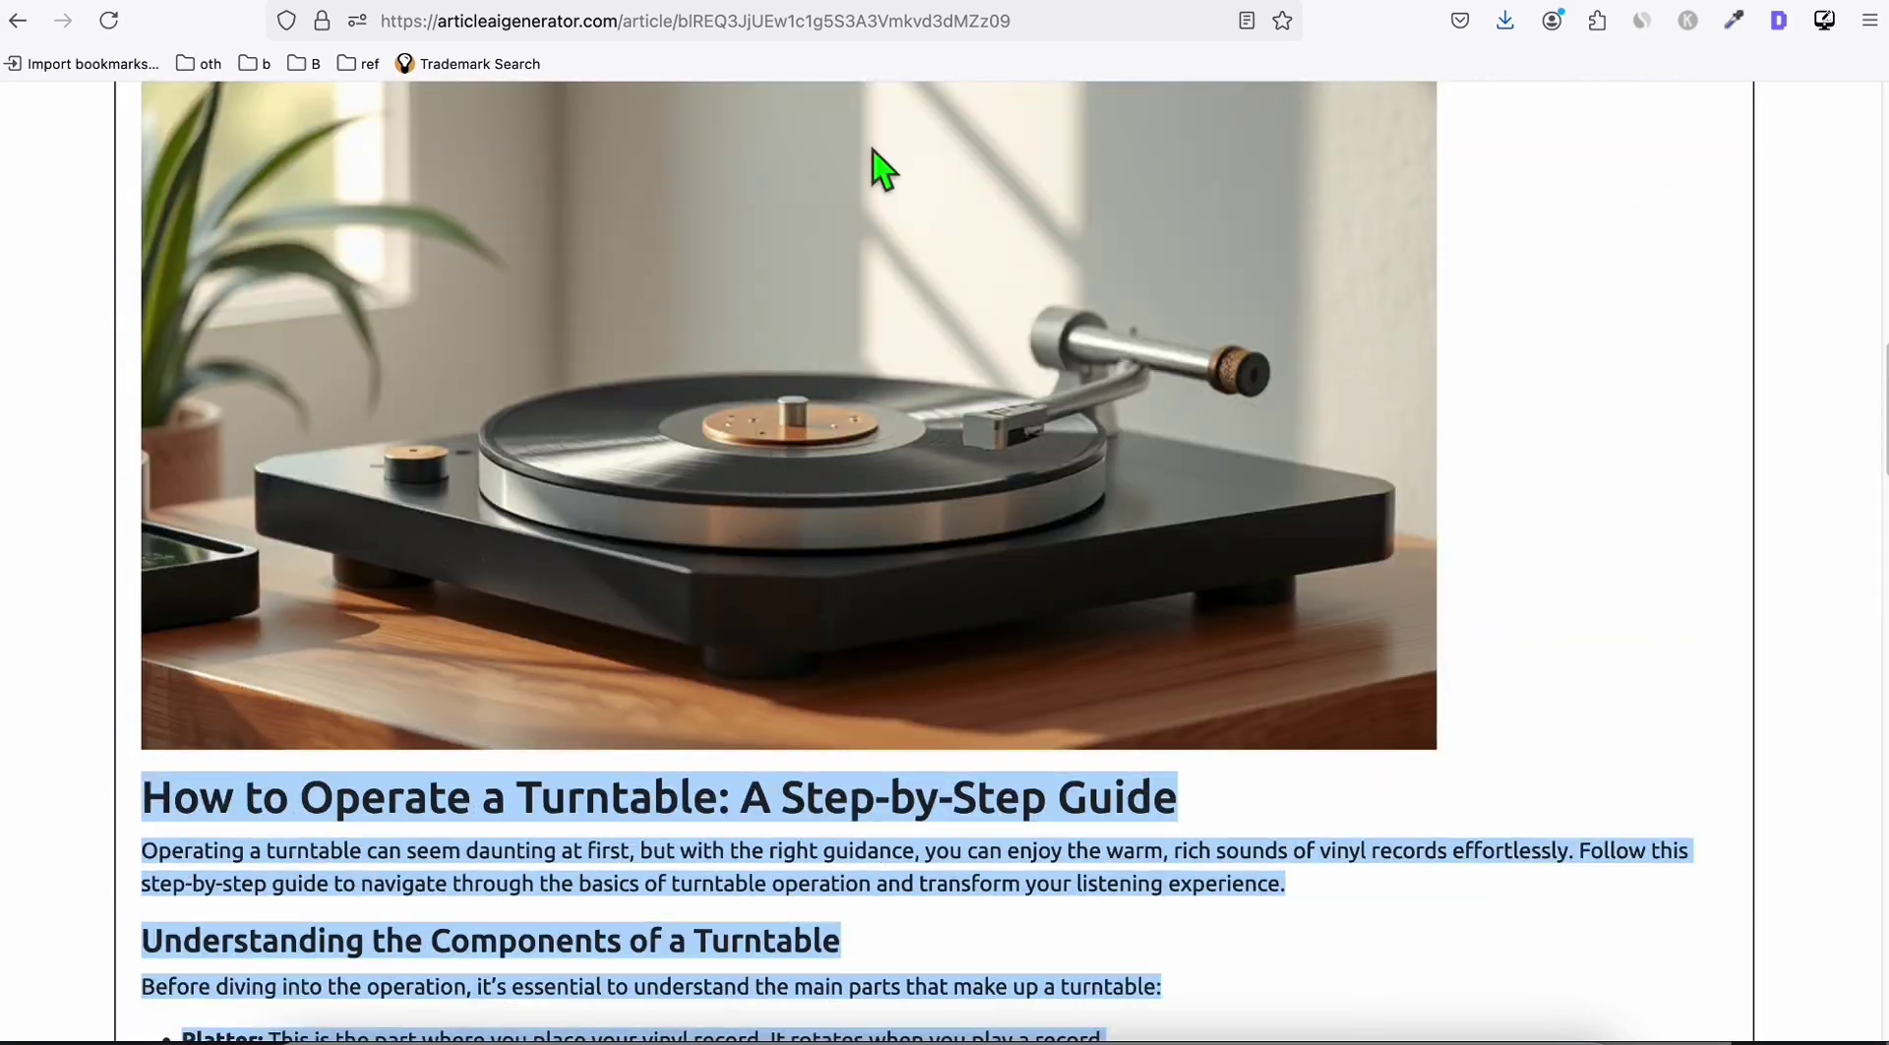
click(888, 9)
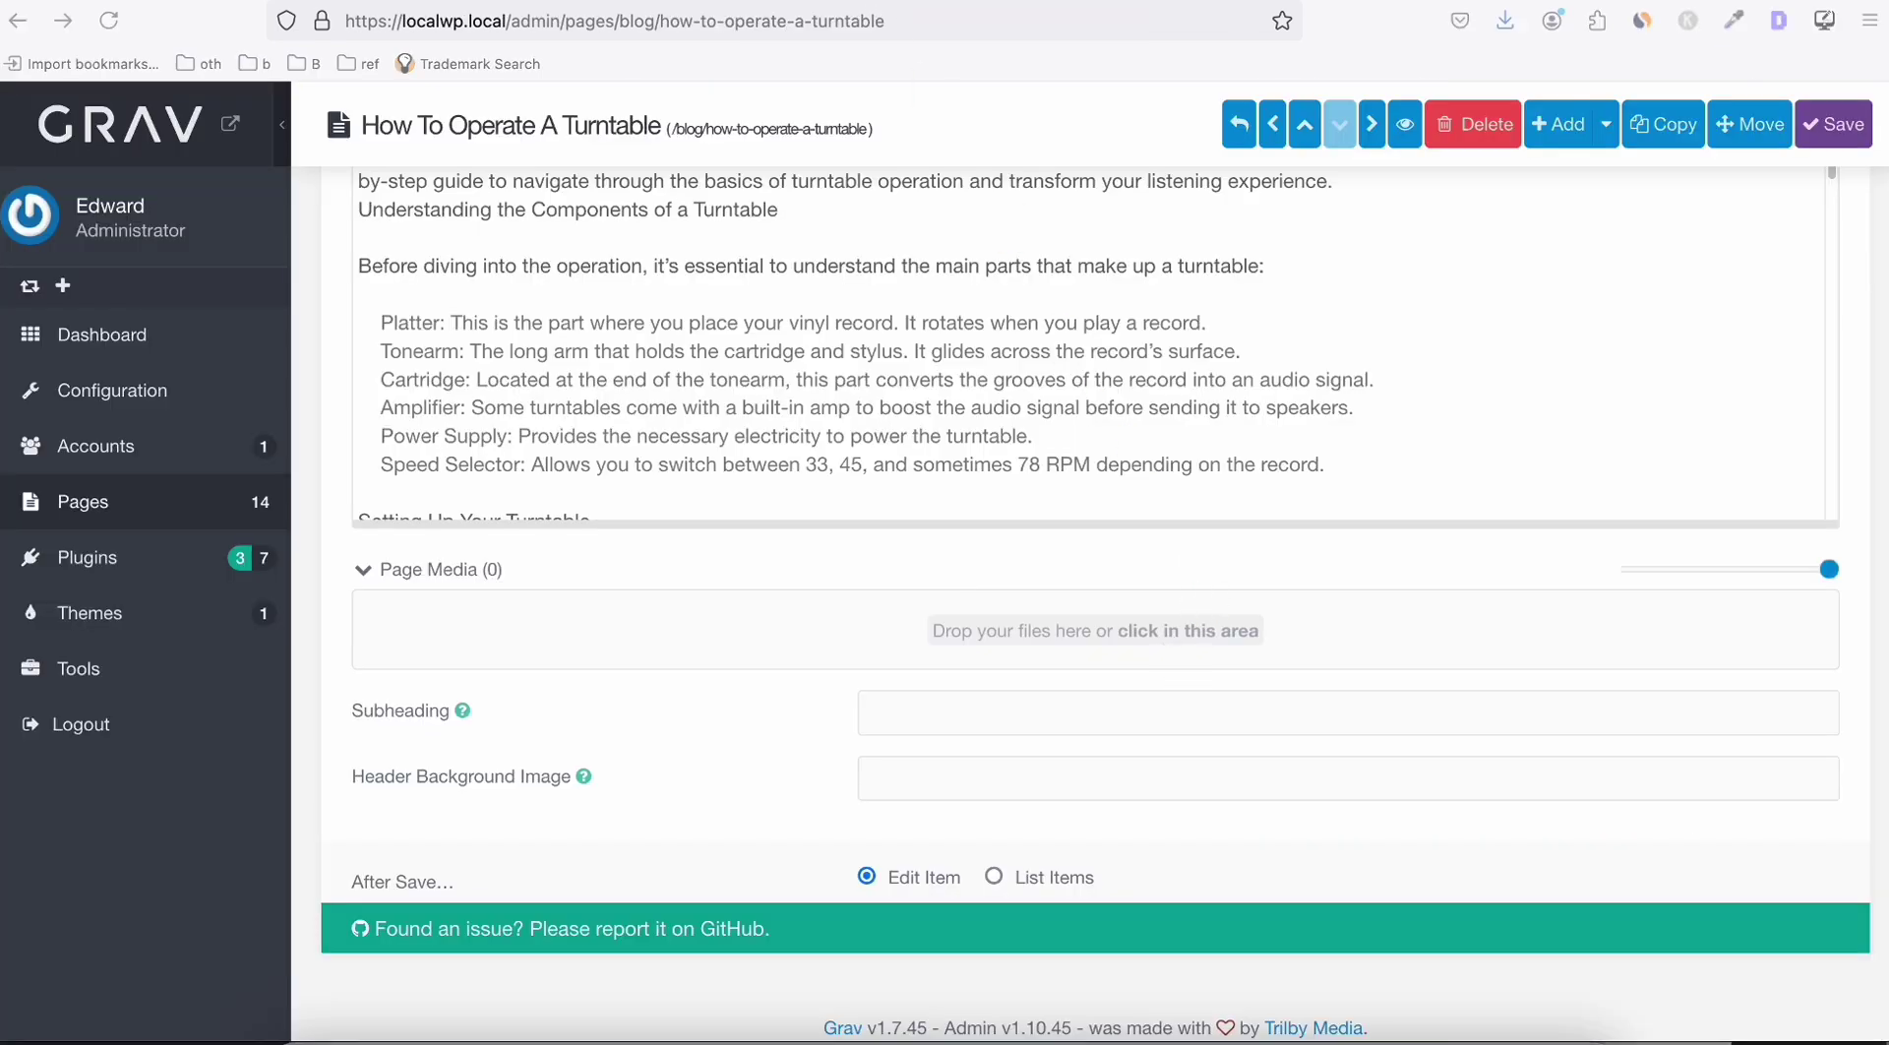
- Drop the turntable photo into Page Media and save the page again
drag(1096, 630, 915, 654)
click(912, 664)
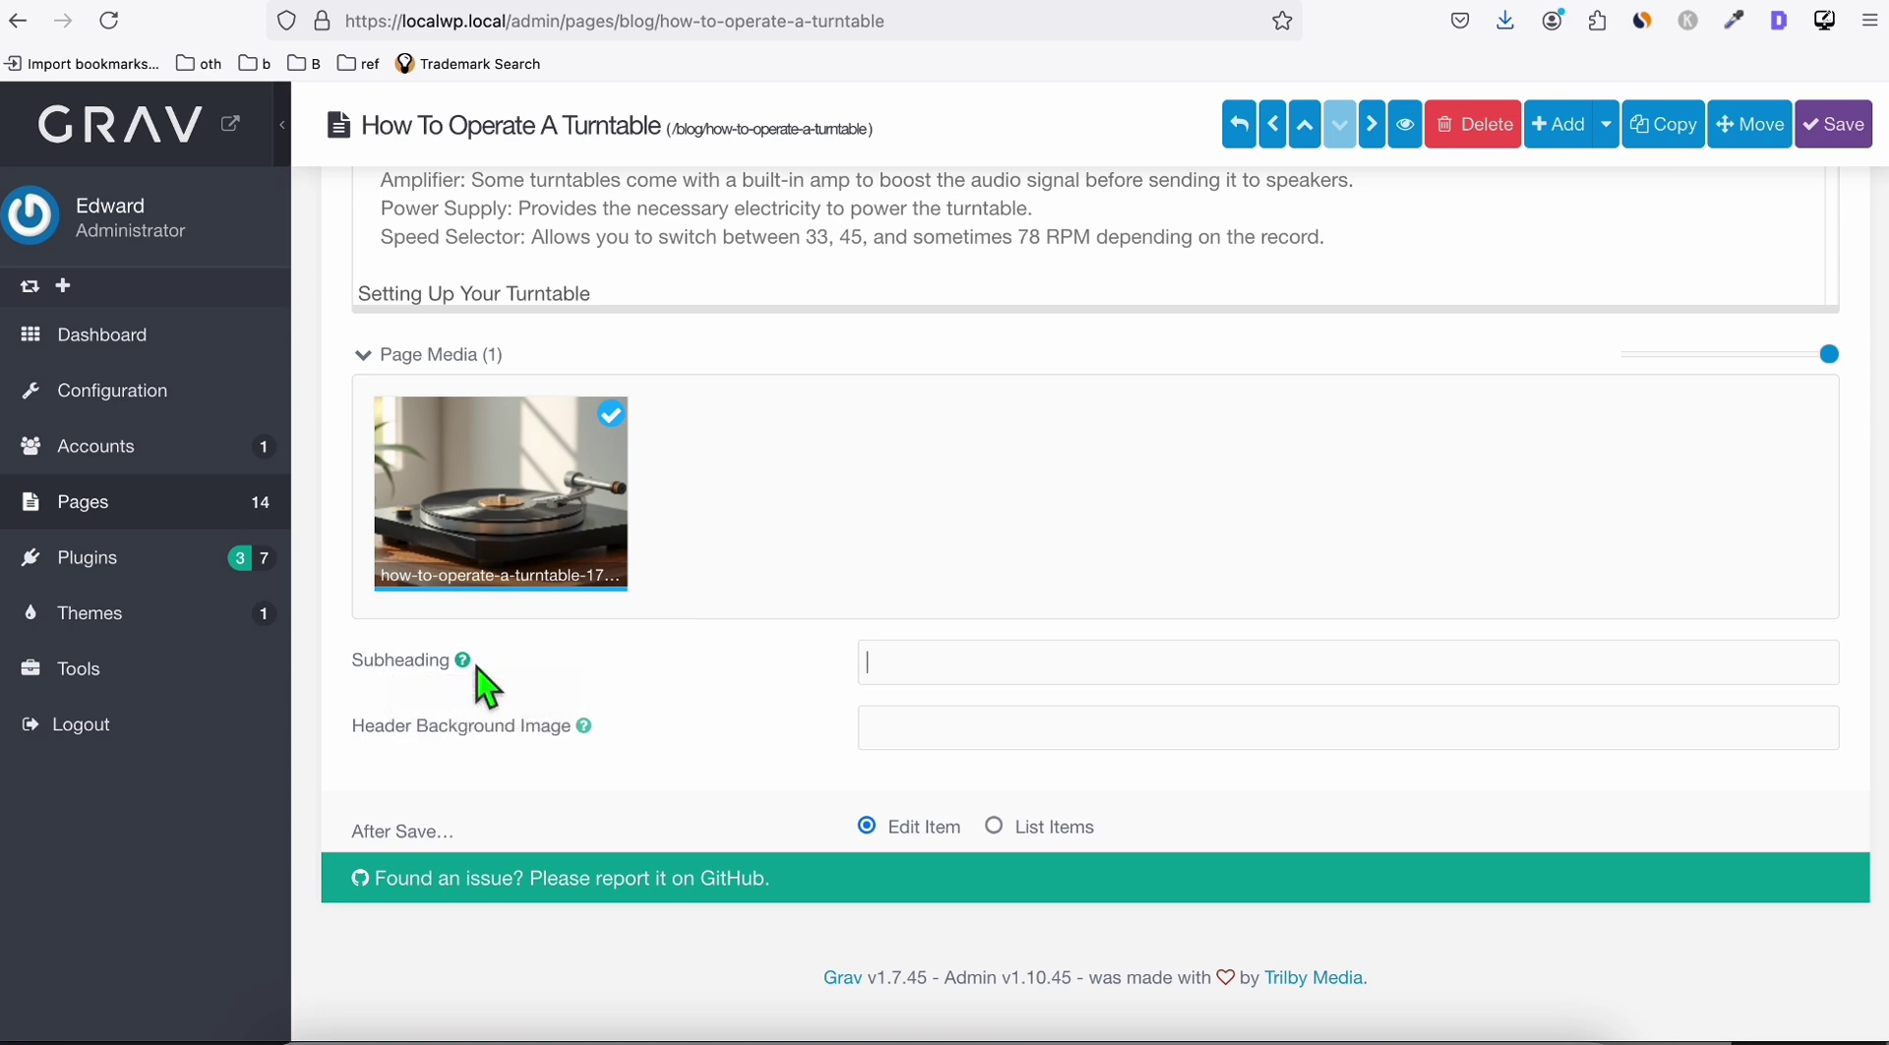
mouse_move(517, 502)
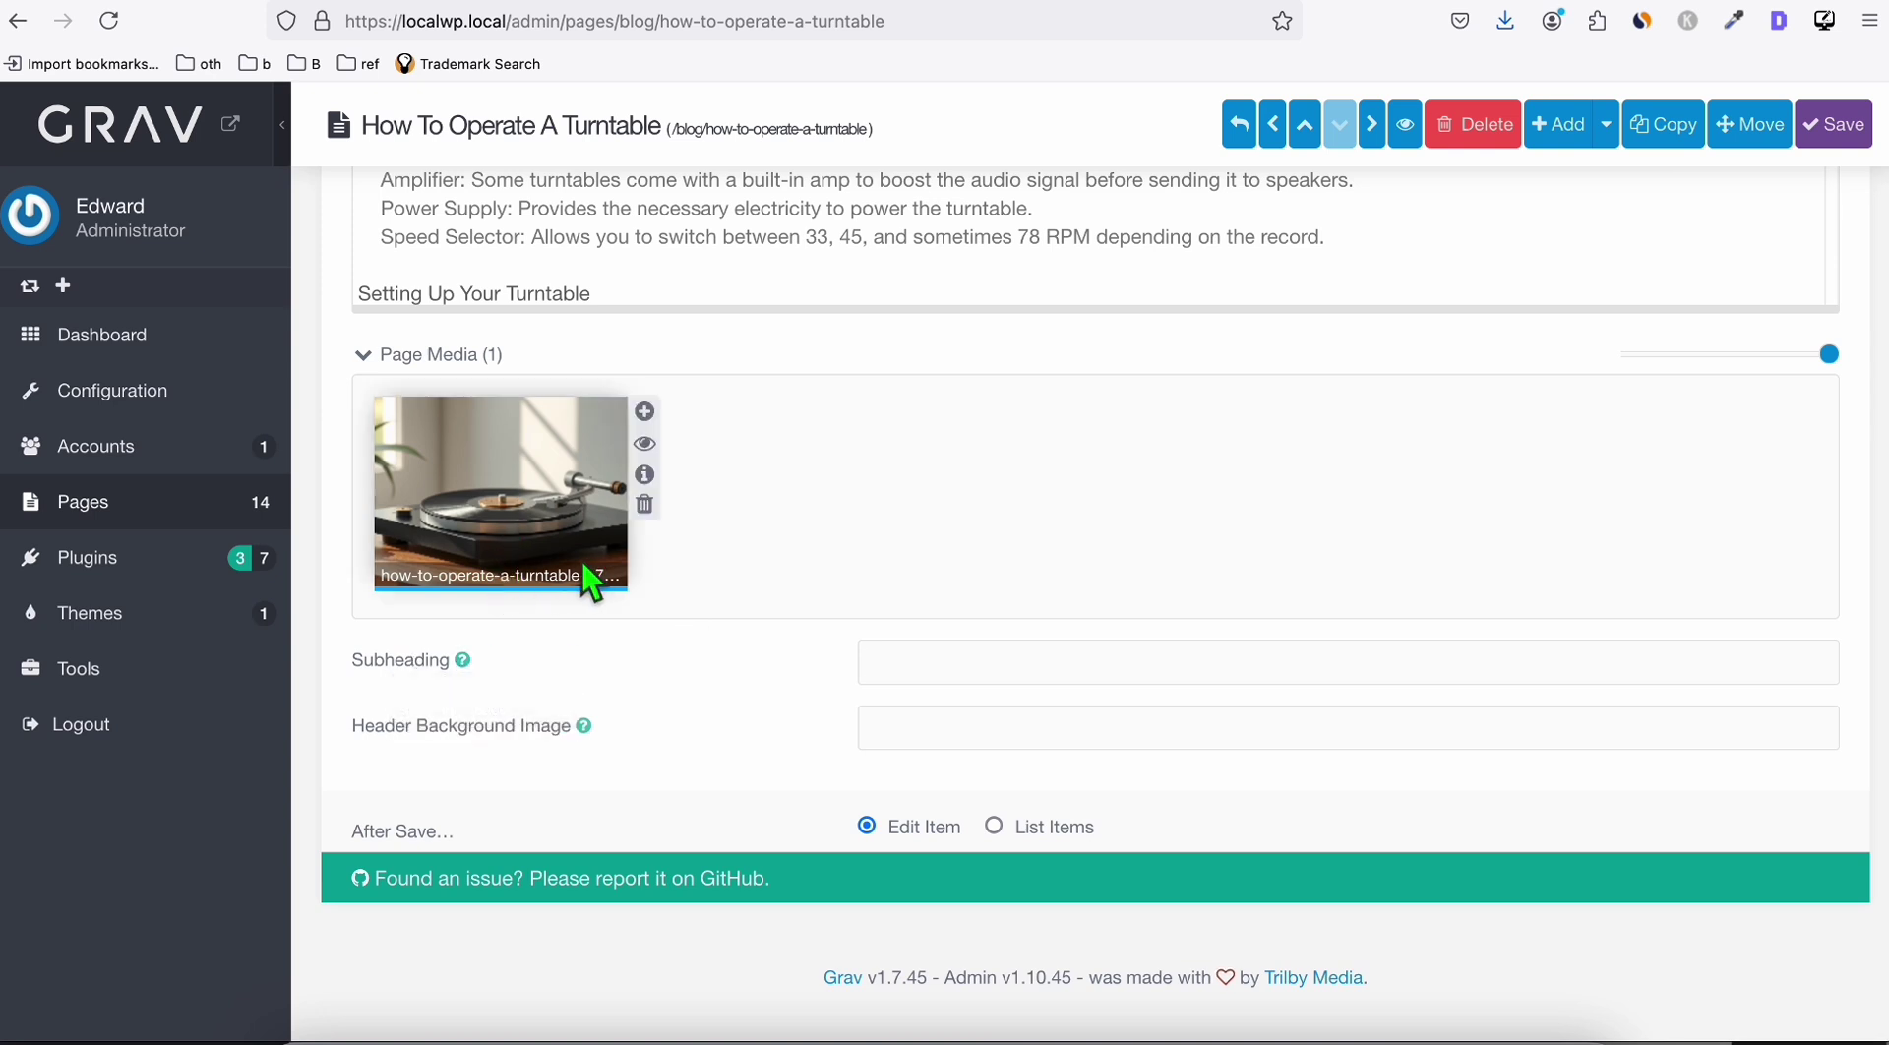
mouse_move(586, 731)
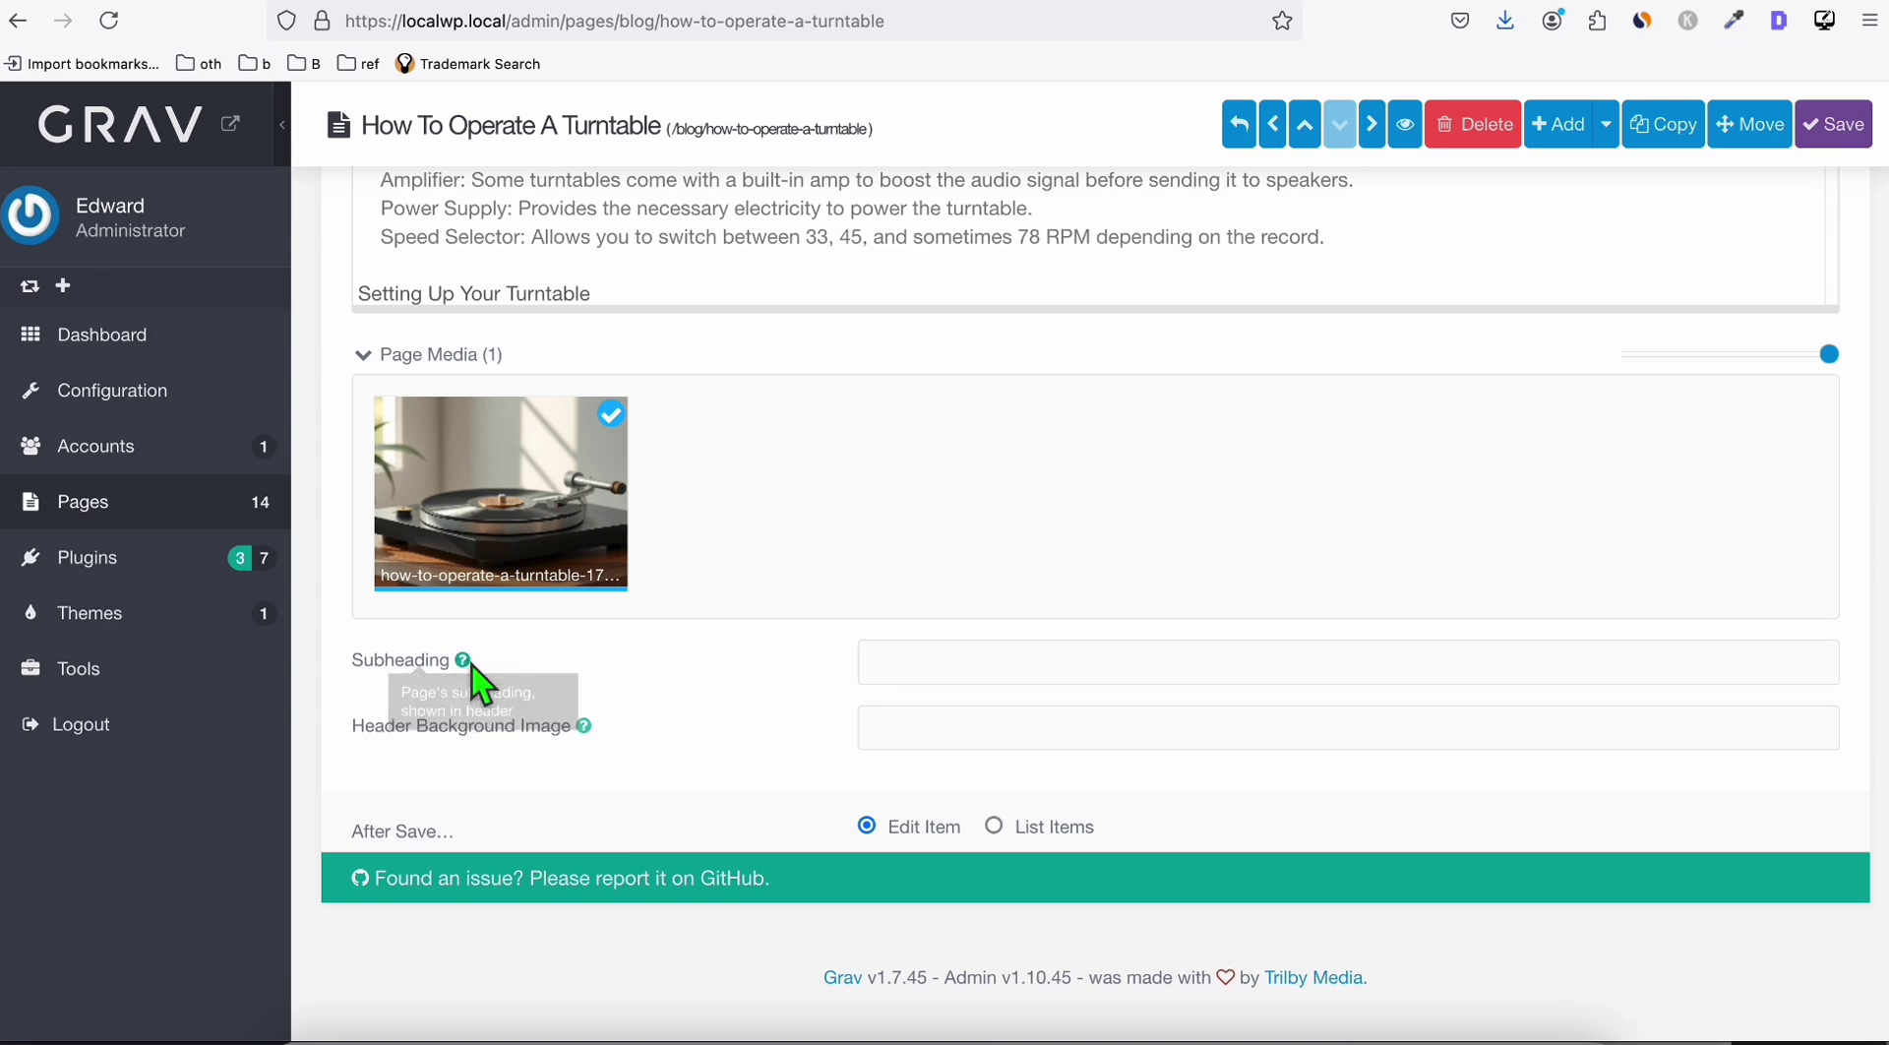
click(1839, 133)
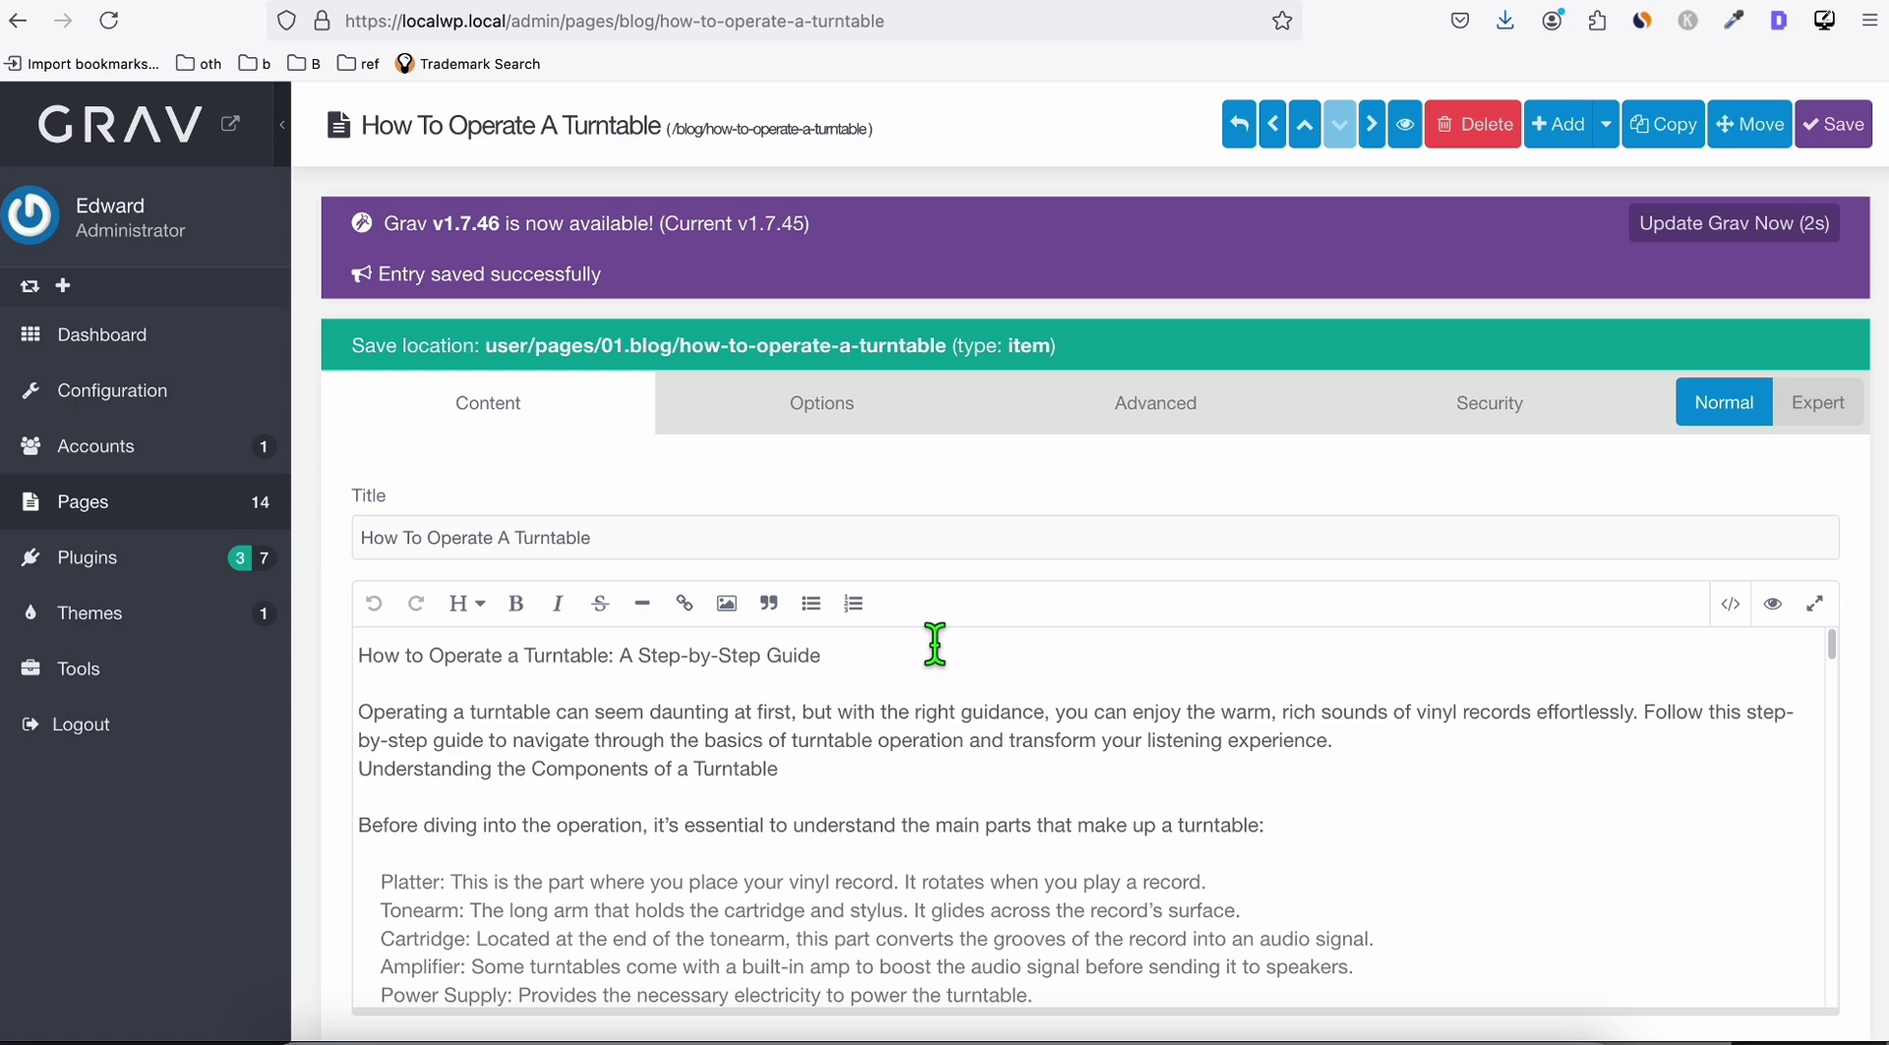
- Preview the rendered page body, then return to the generated turntable article
click(1406, 130)
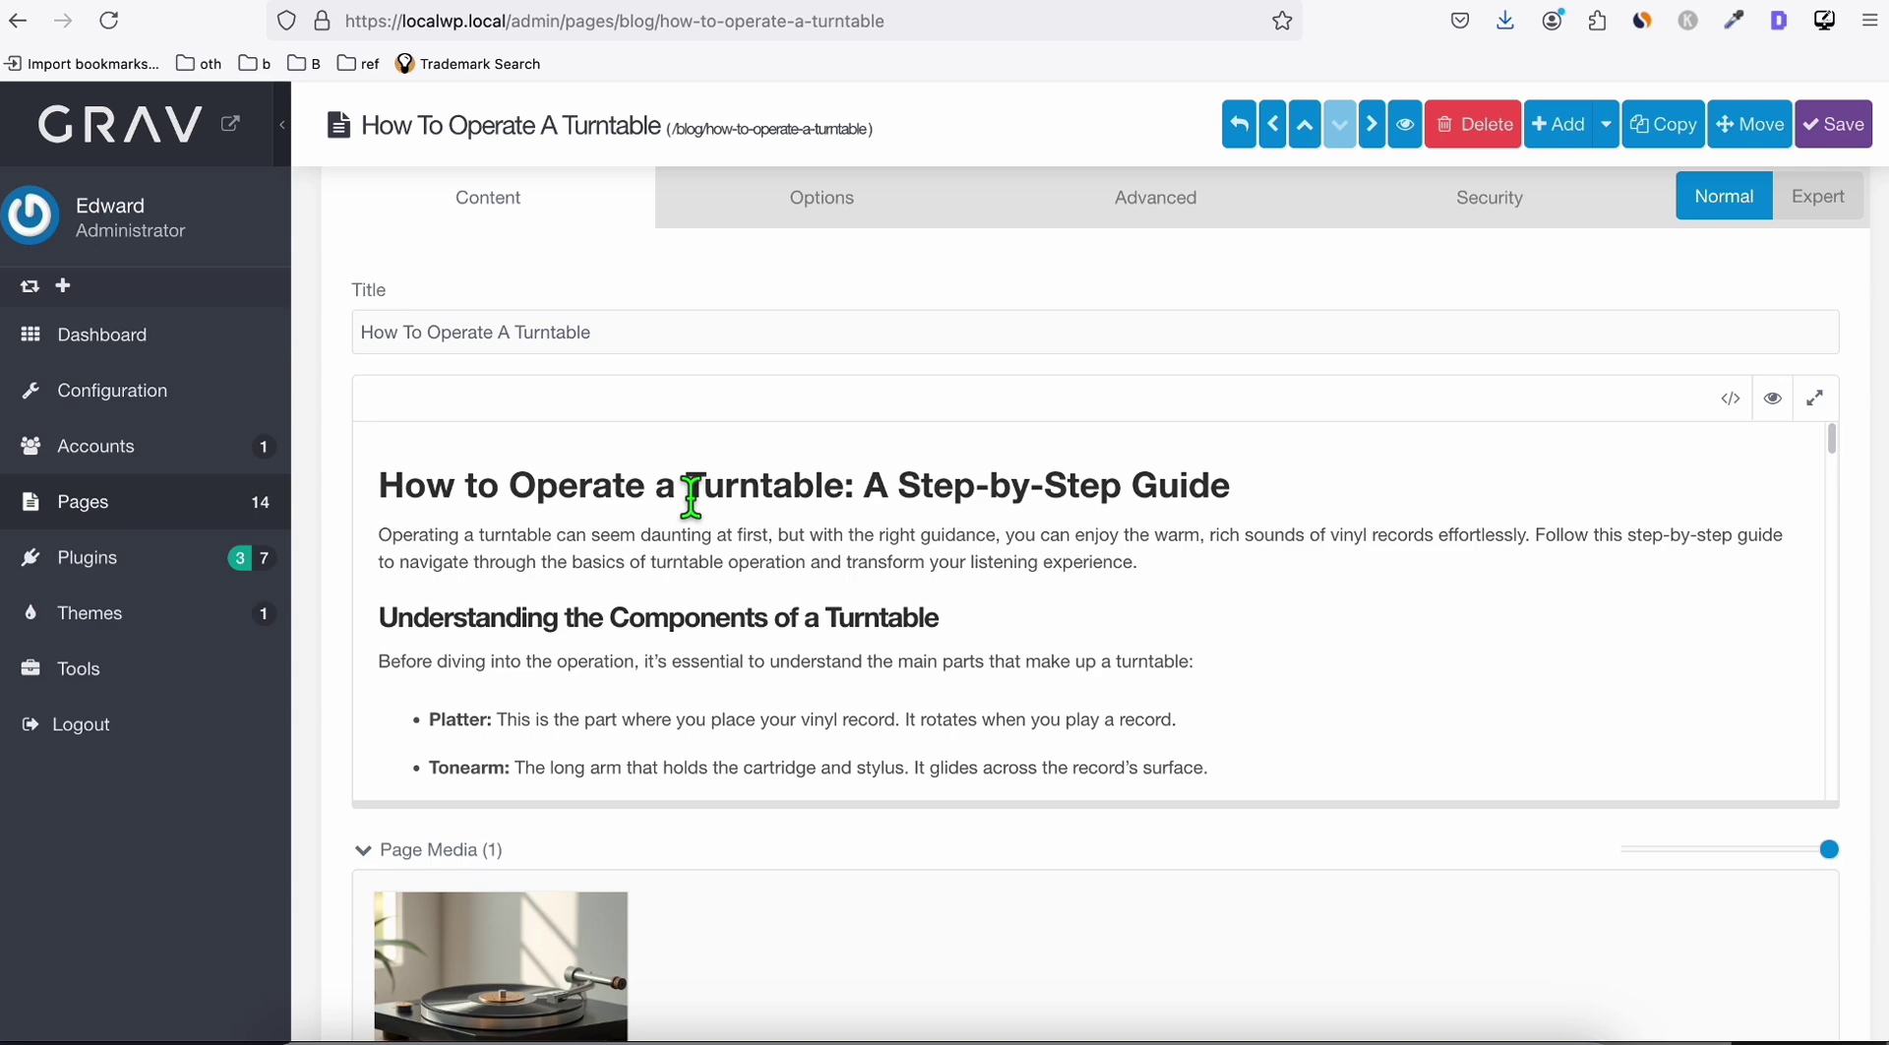
key(ctrl+Tab)
scroll(591, 624, down, 3)
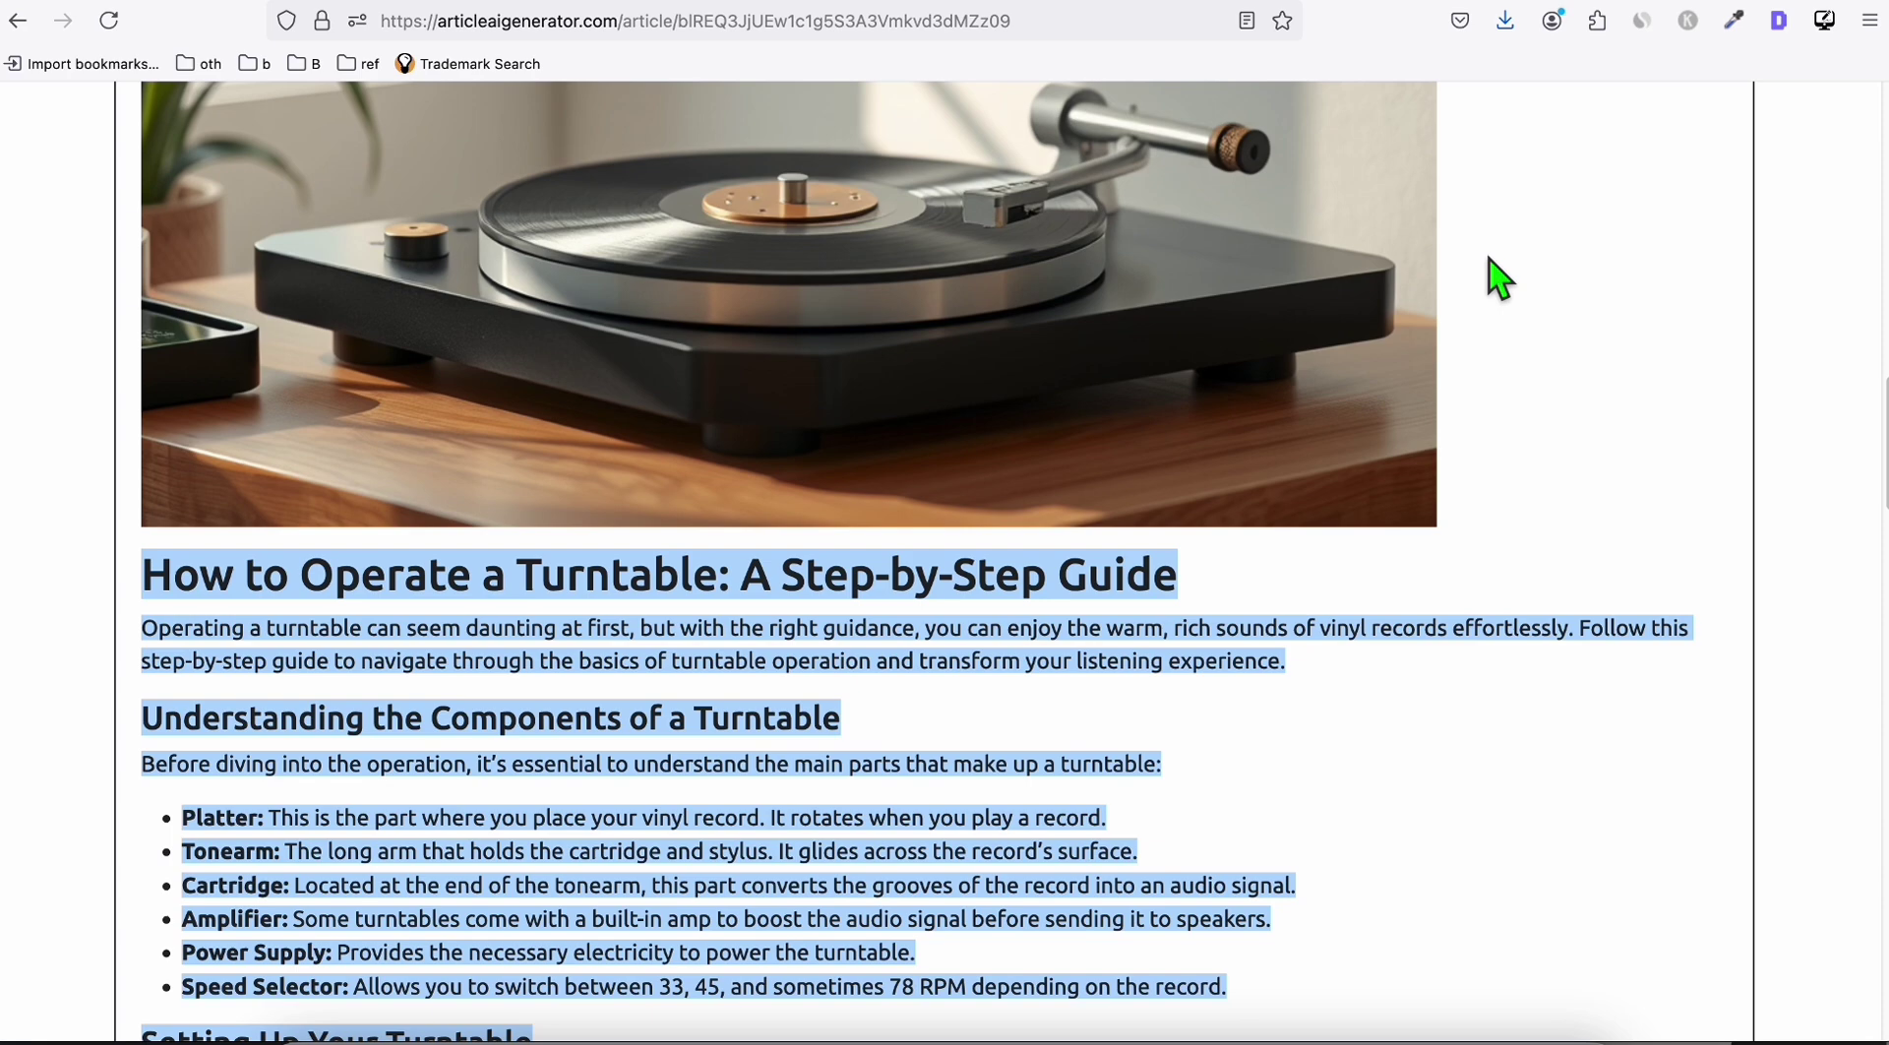
- Get the Markdown version of the turntable article from Rich Text to Markdown, then return to Grav
key(ctrl+Tab)
key(Escape)
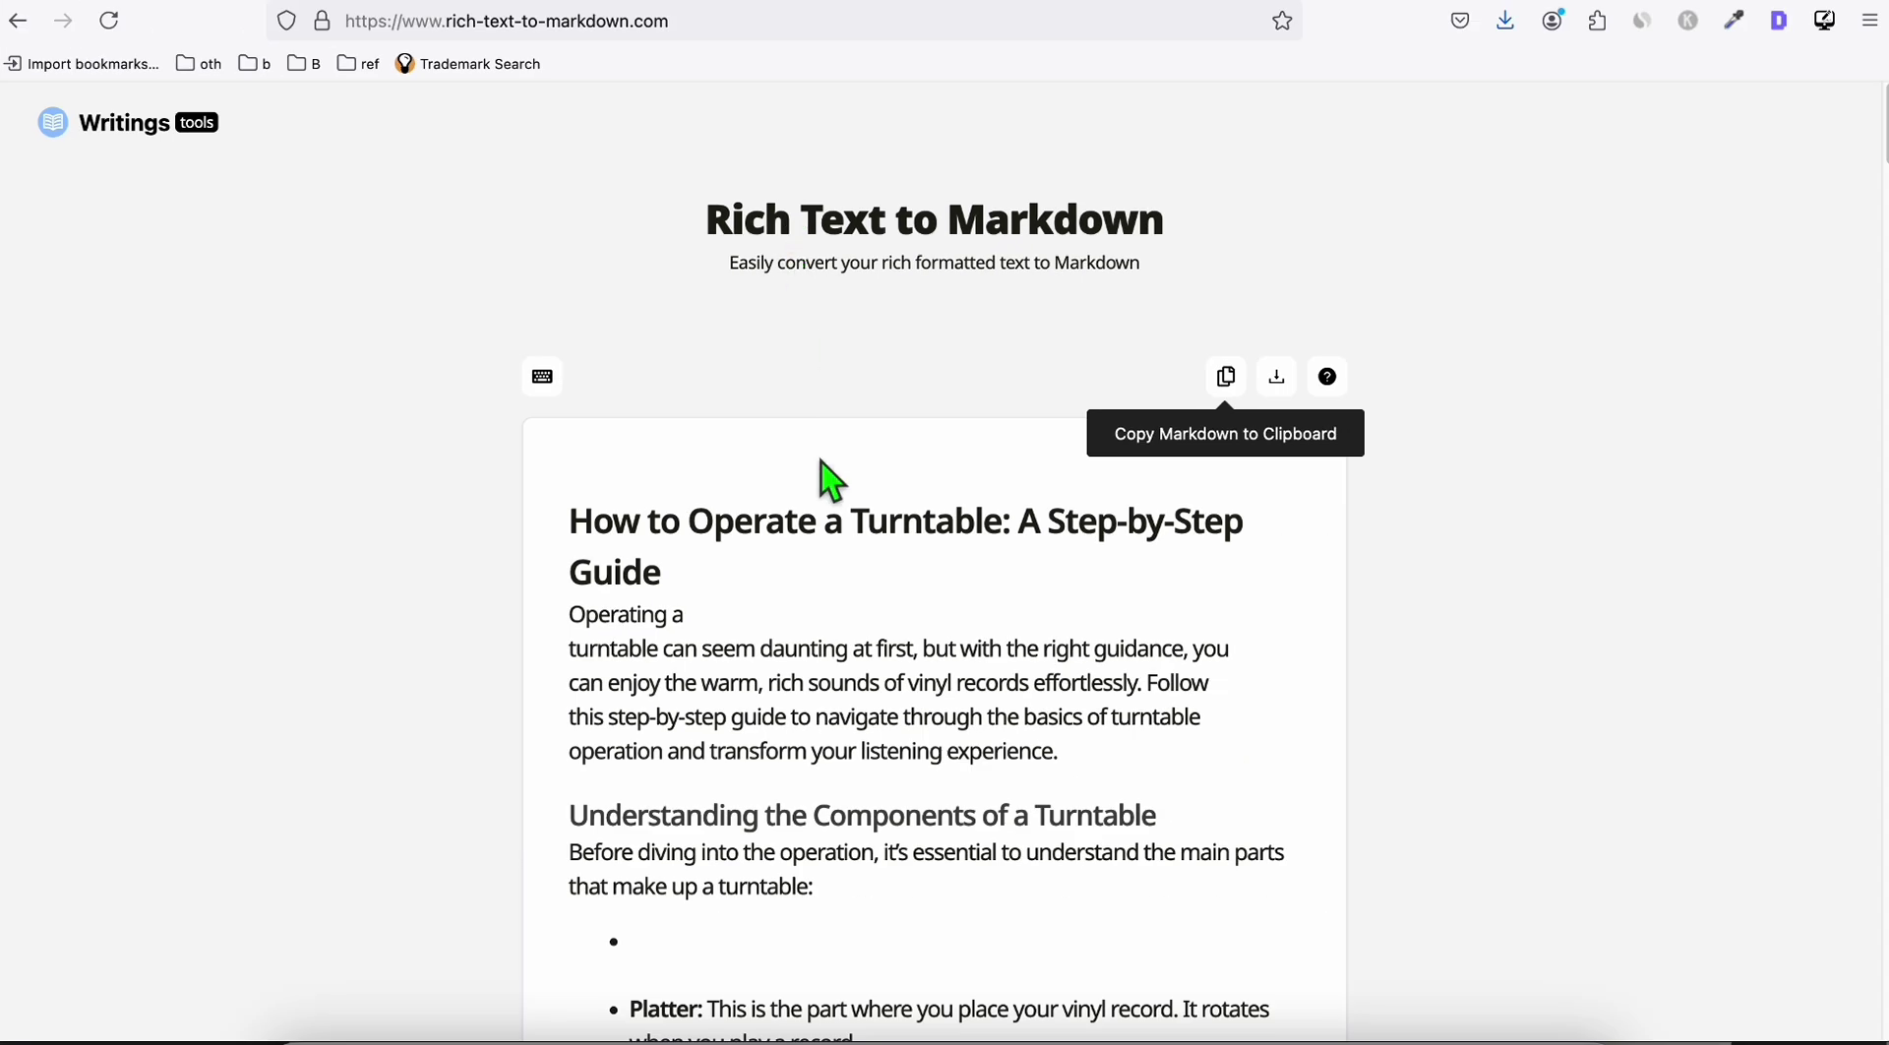
click(756, 526)
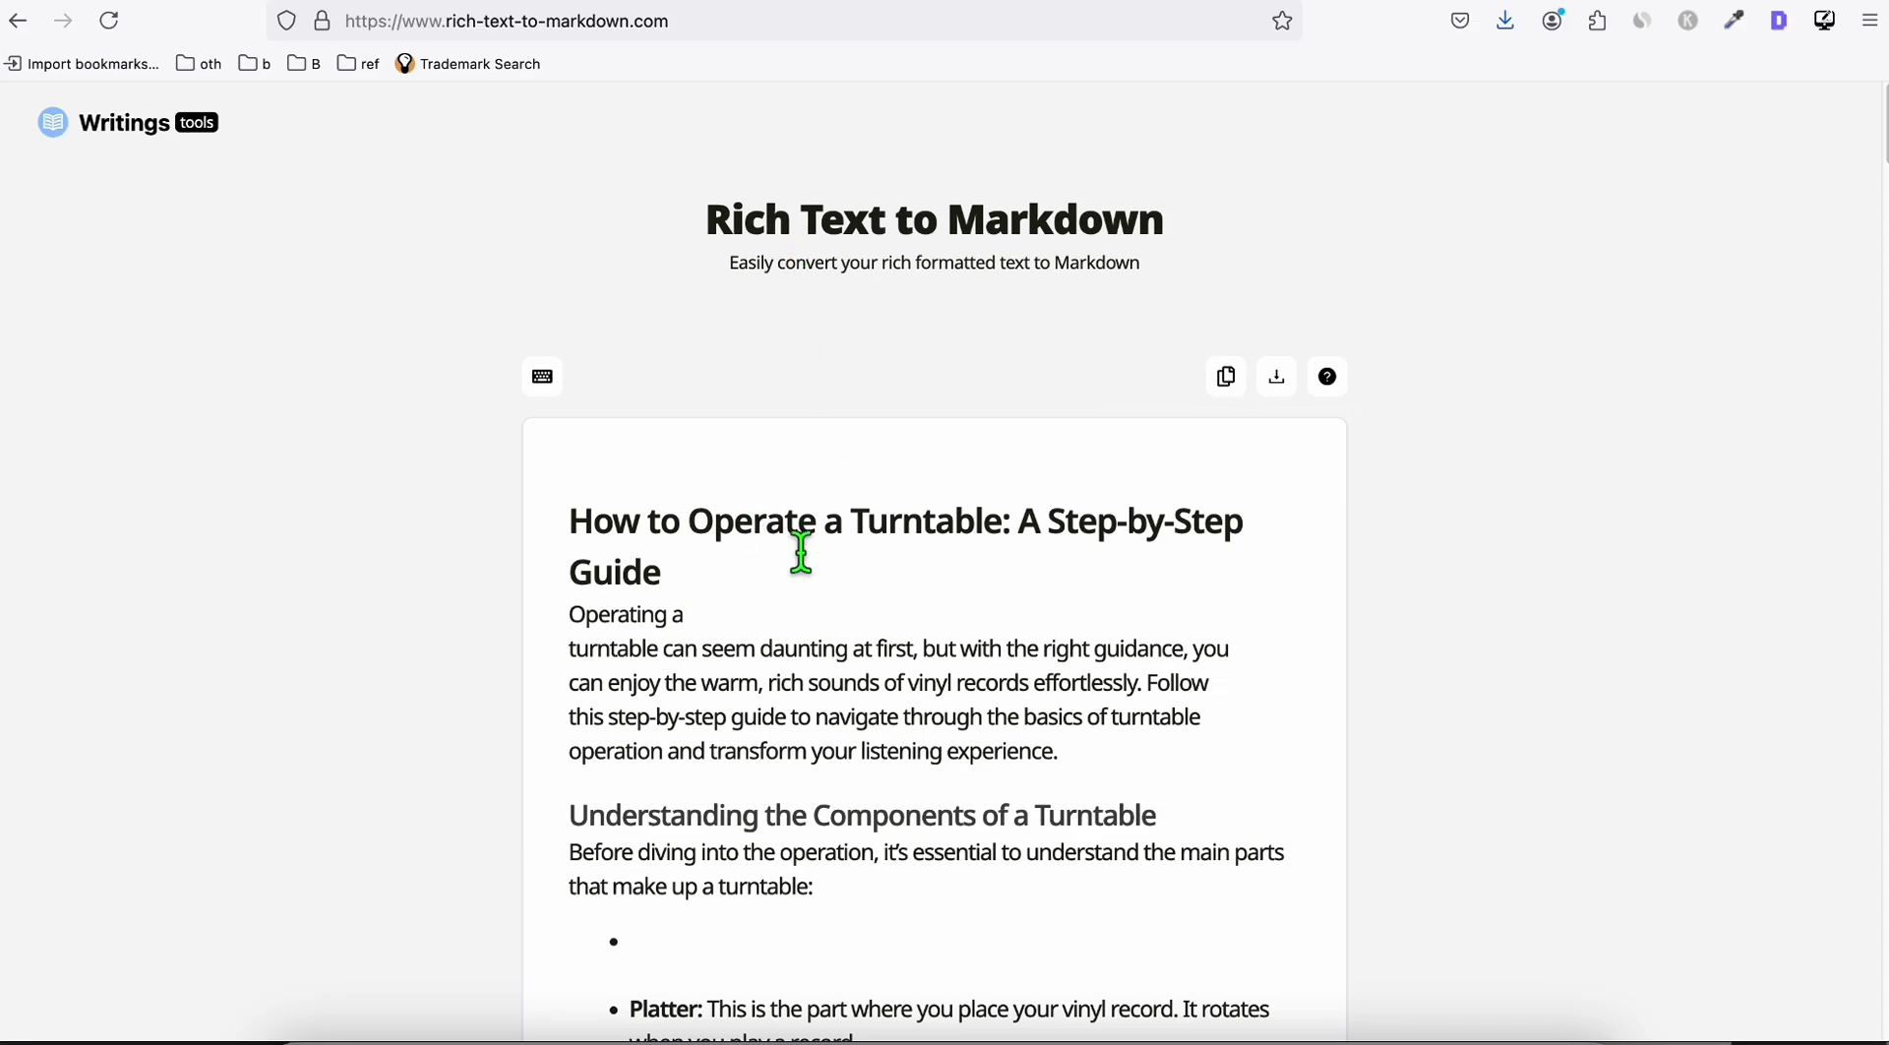
scroll(729, 537, down, 1)
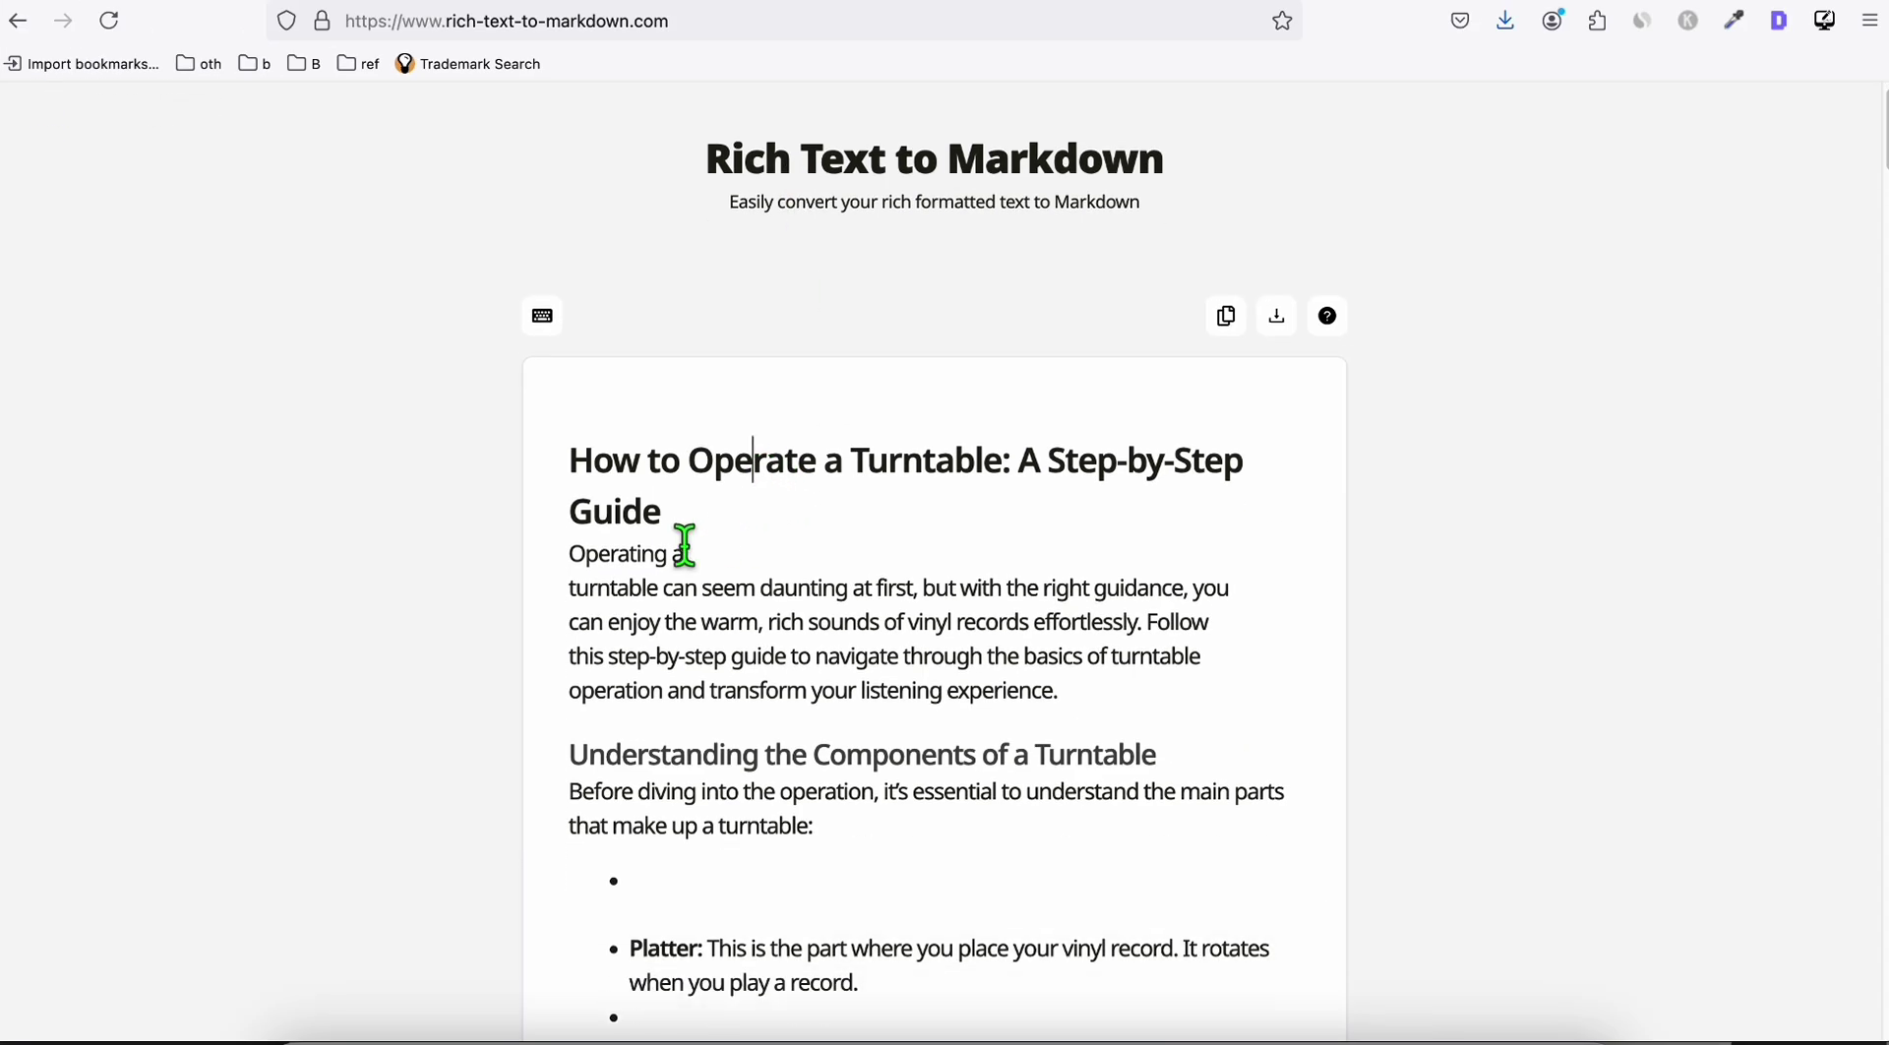
scroll(729, 590, down, 5)
scroll(894, 552, up, 5)
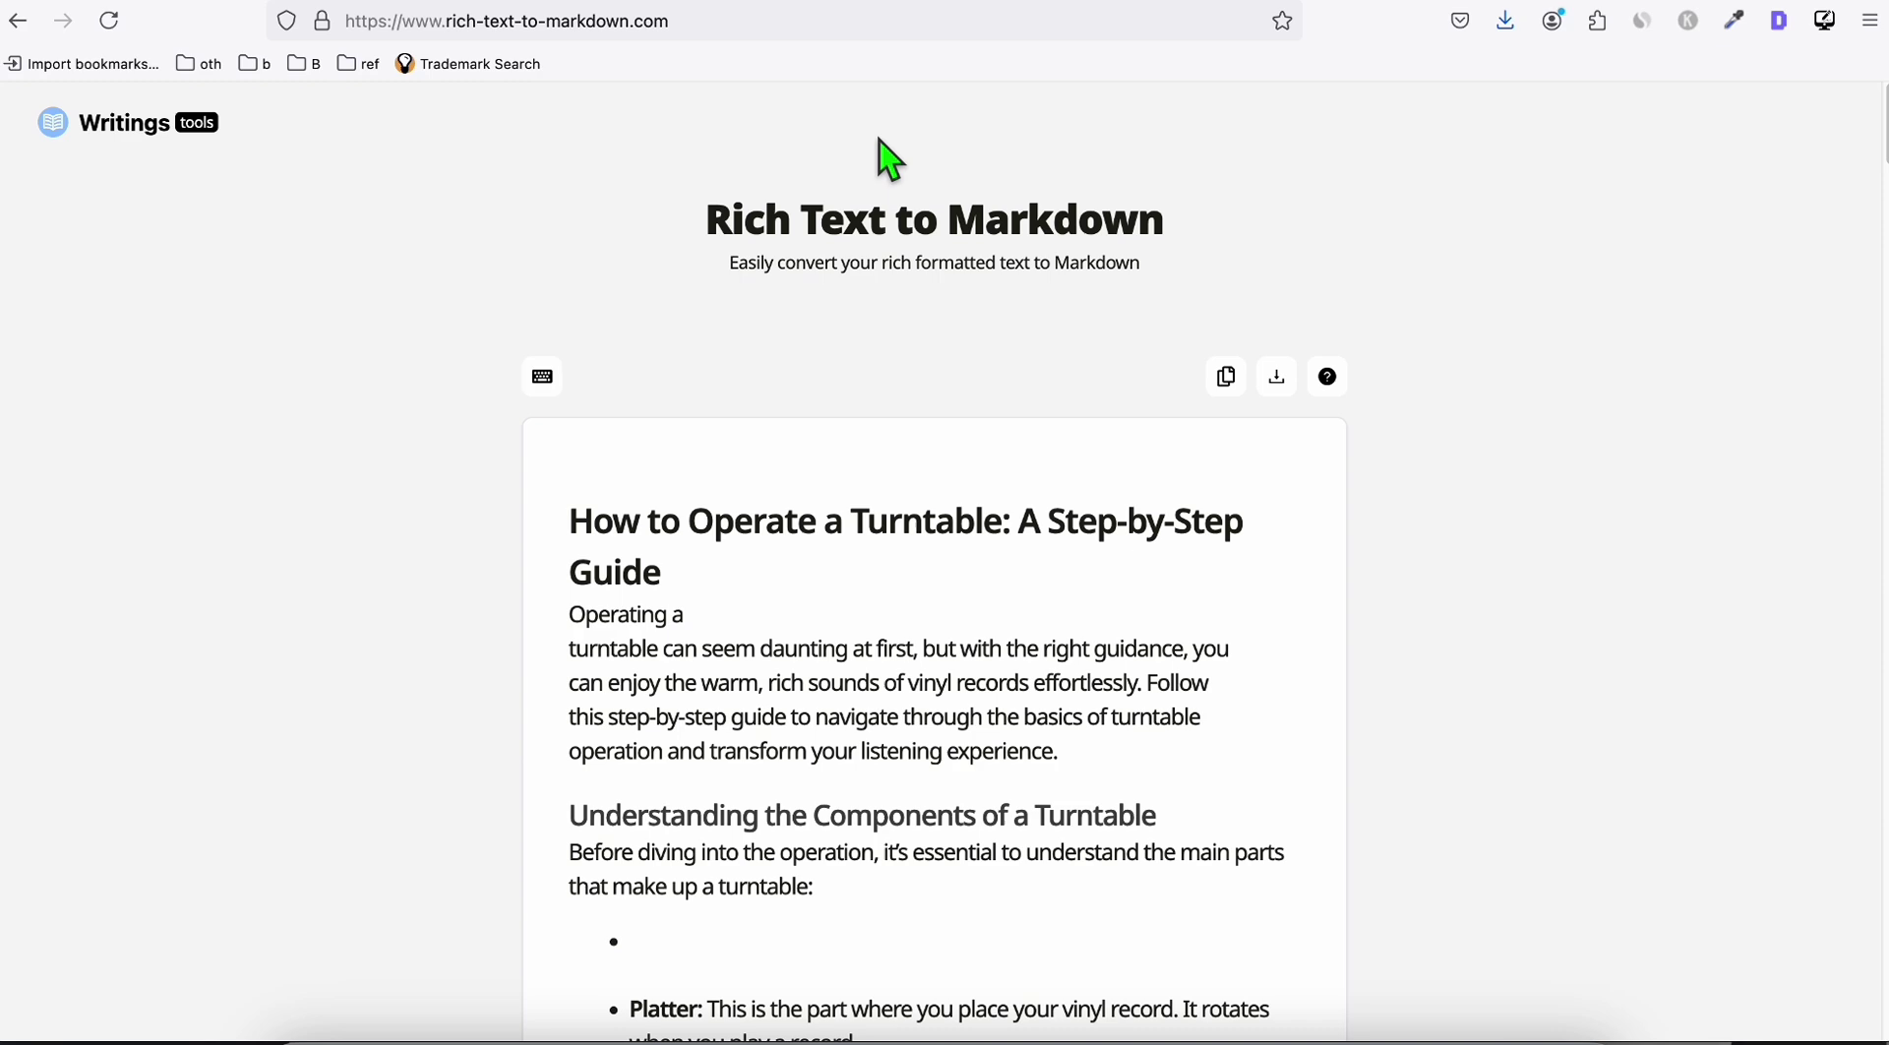
key(ctrl+Tab)
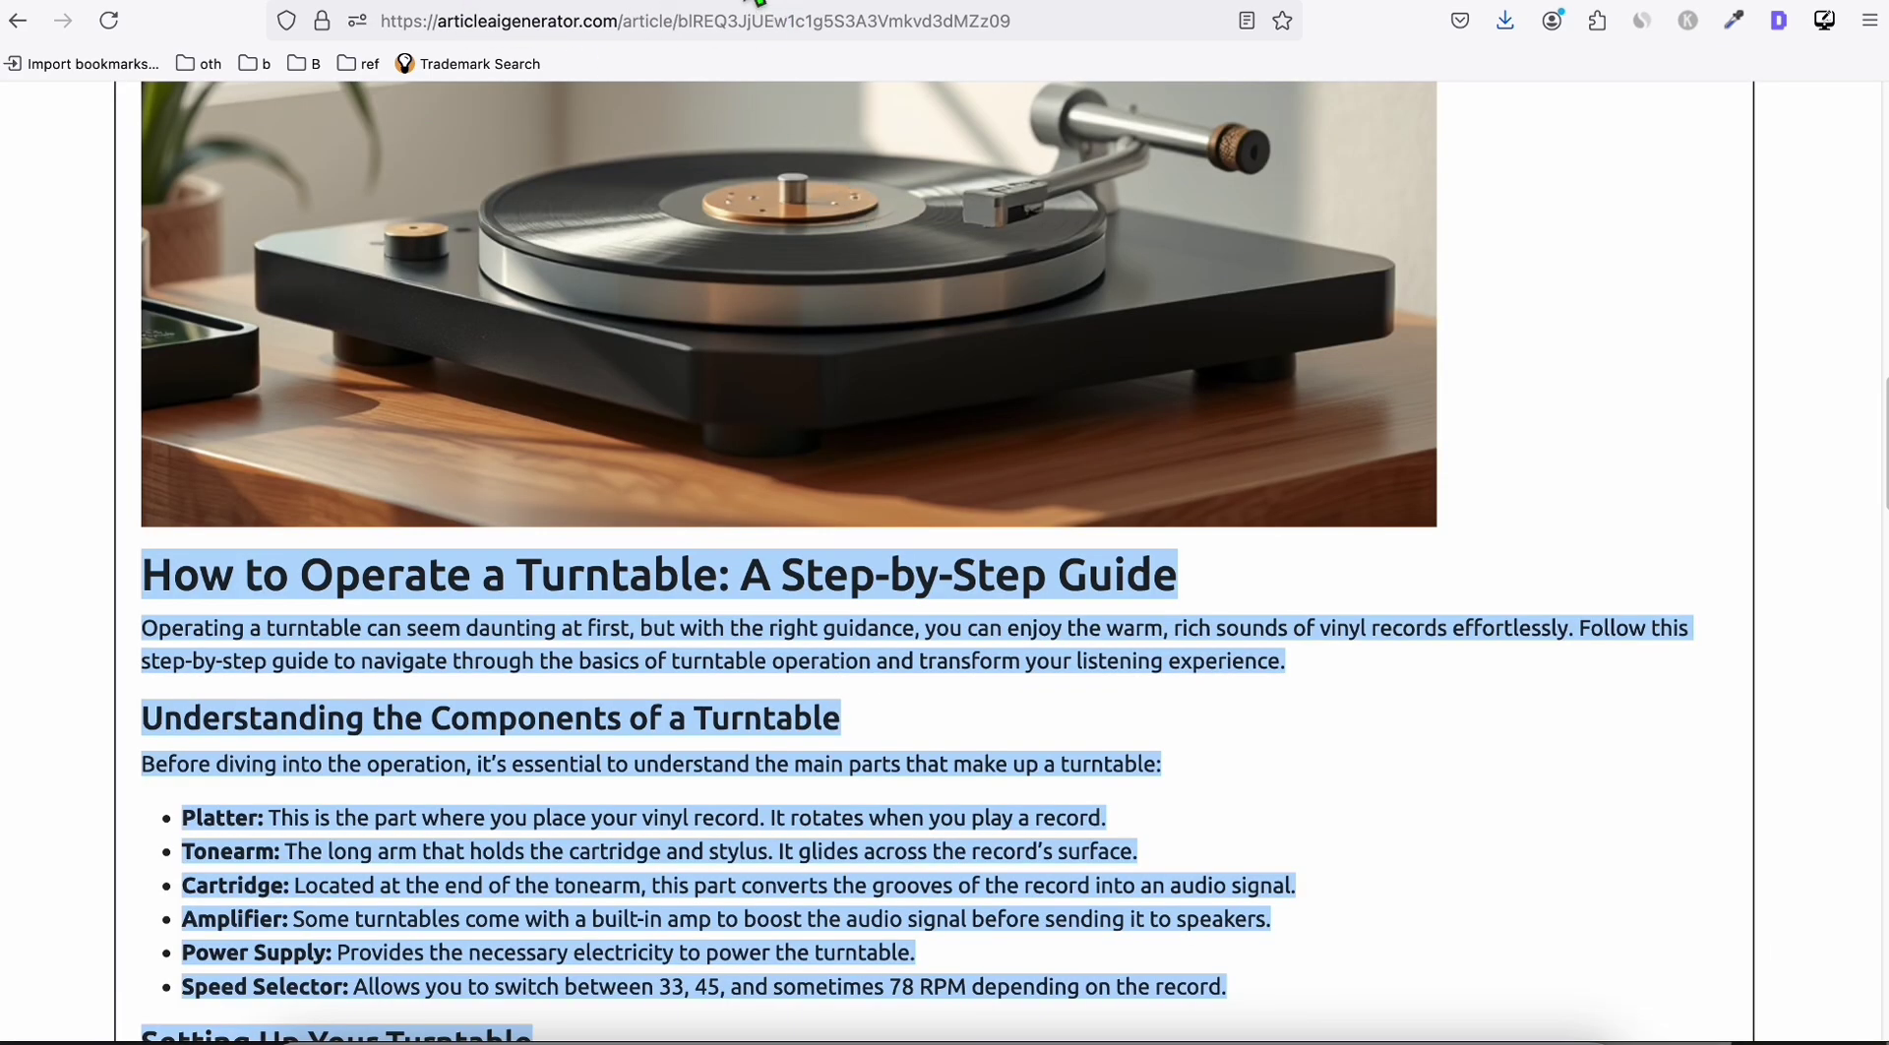
key(ctrl+Tab)
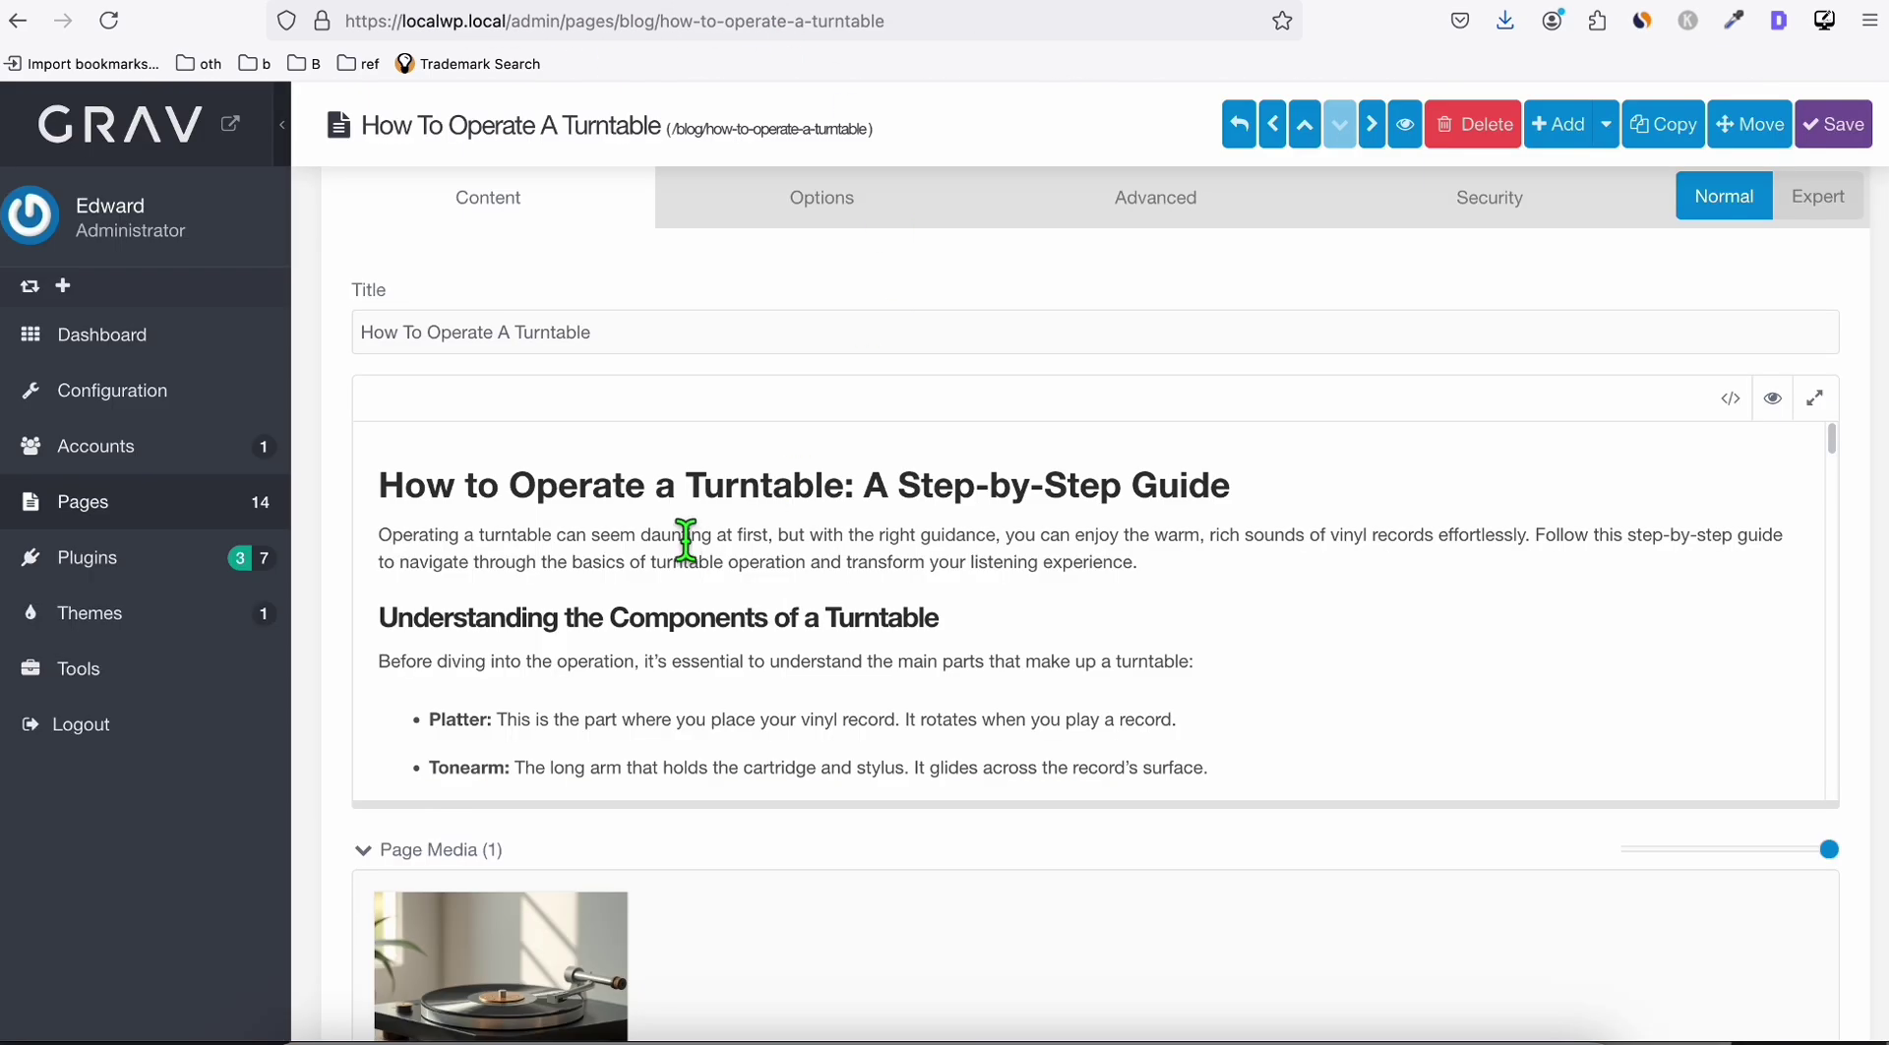
- Check the Markdown source and its rendered preview, then save the turntable page
click(1731, 400)
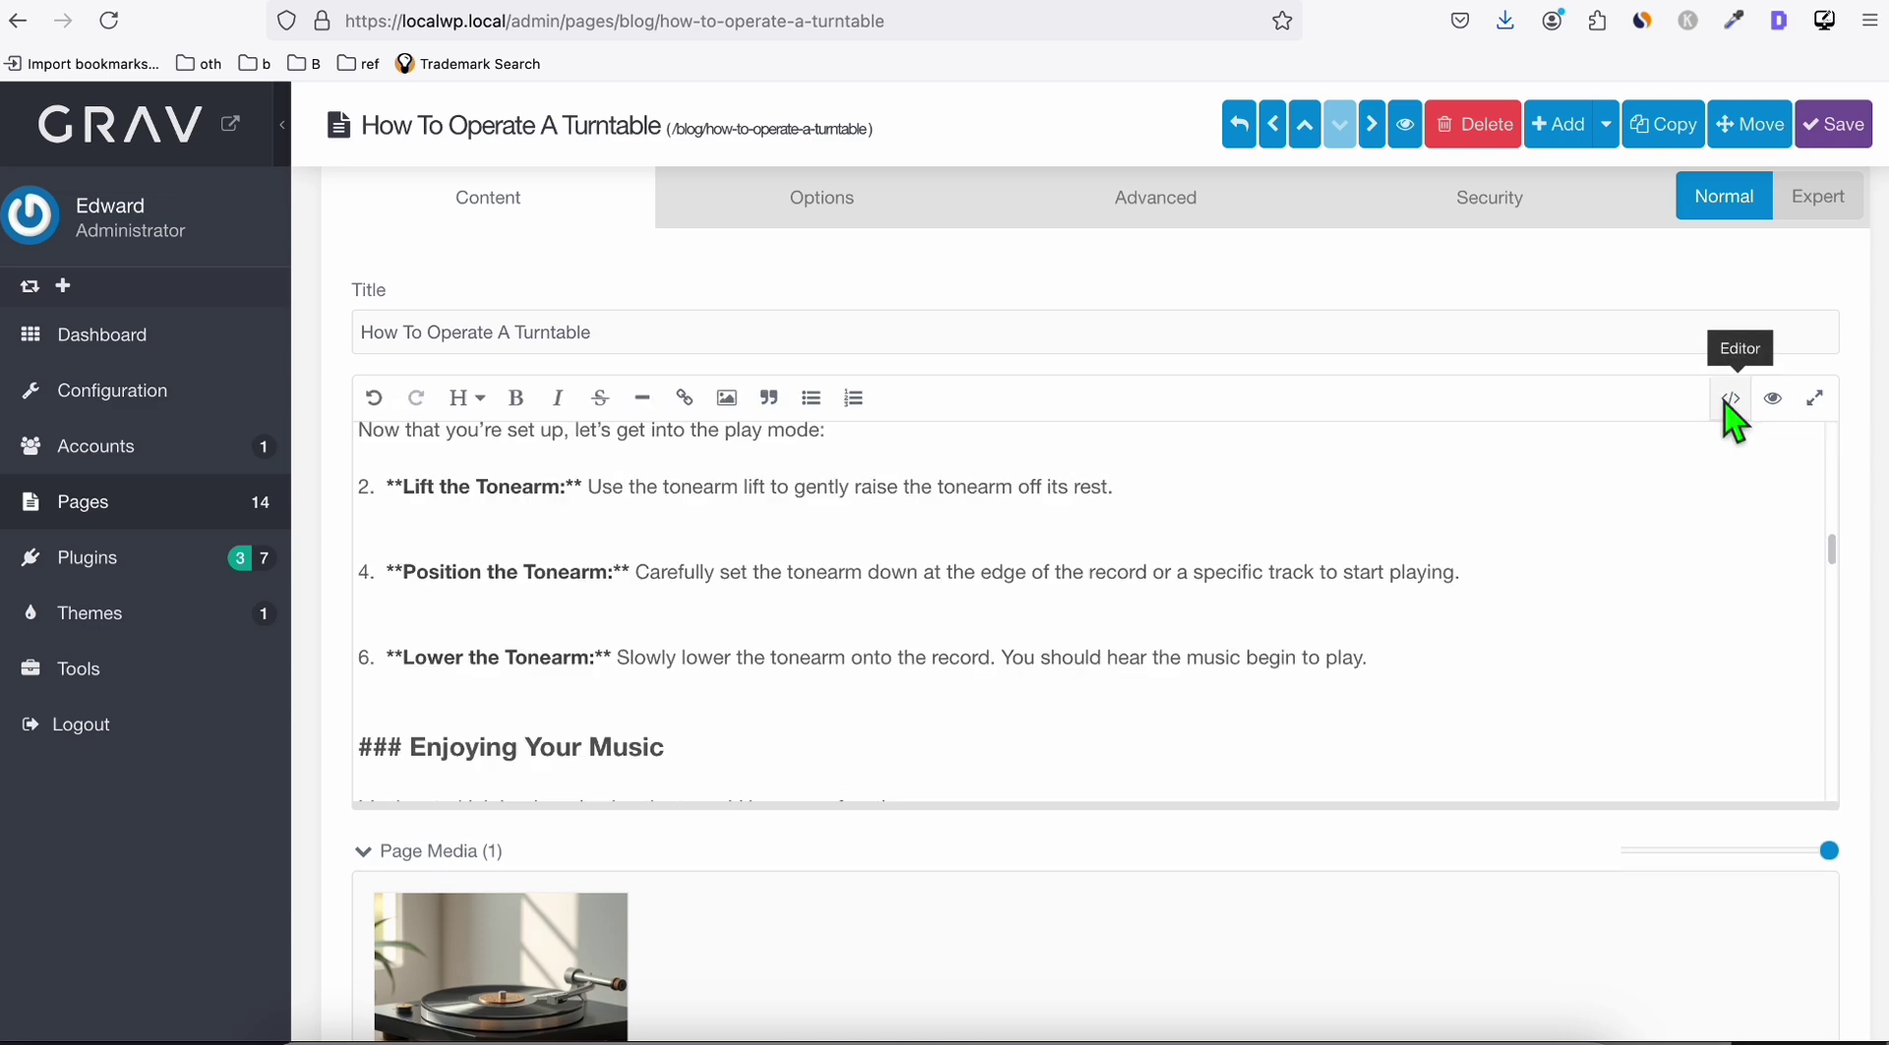
scroll(520, 581, up, 3)
scroll(520, 580, up, 6)
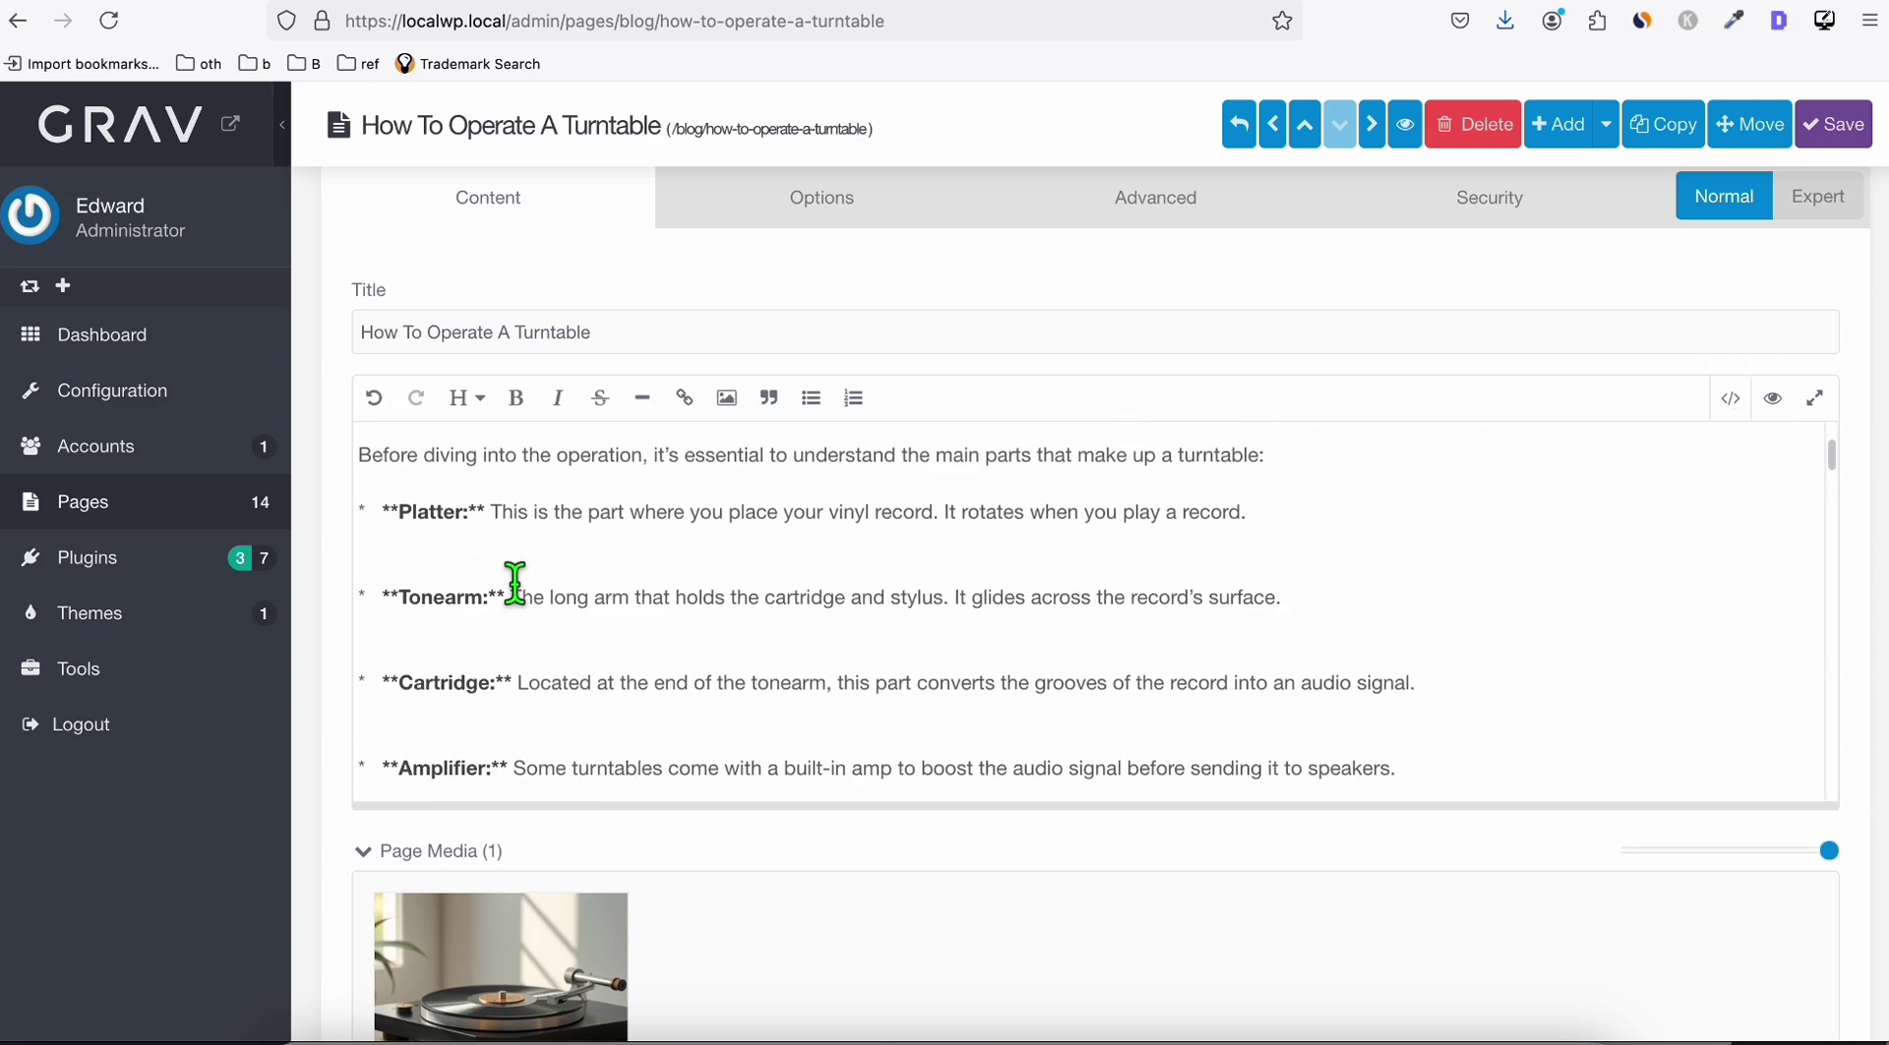
scroll(1308, 515, up, 5)
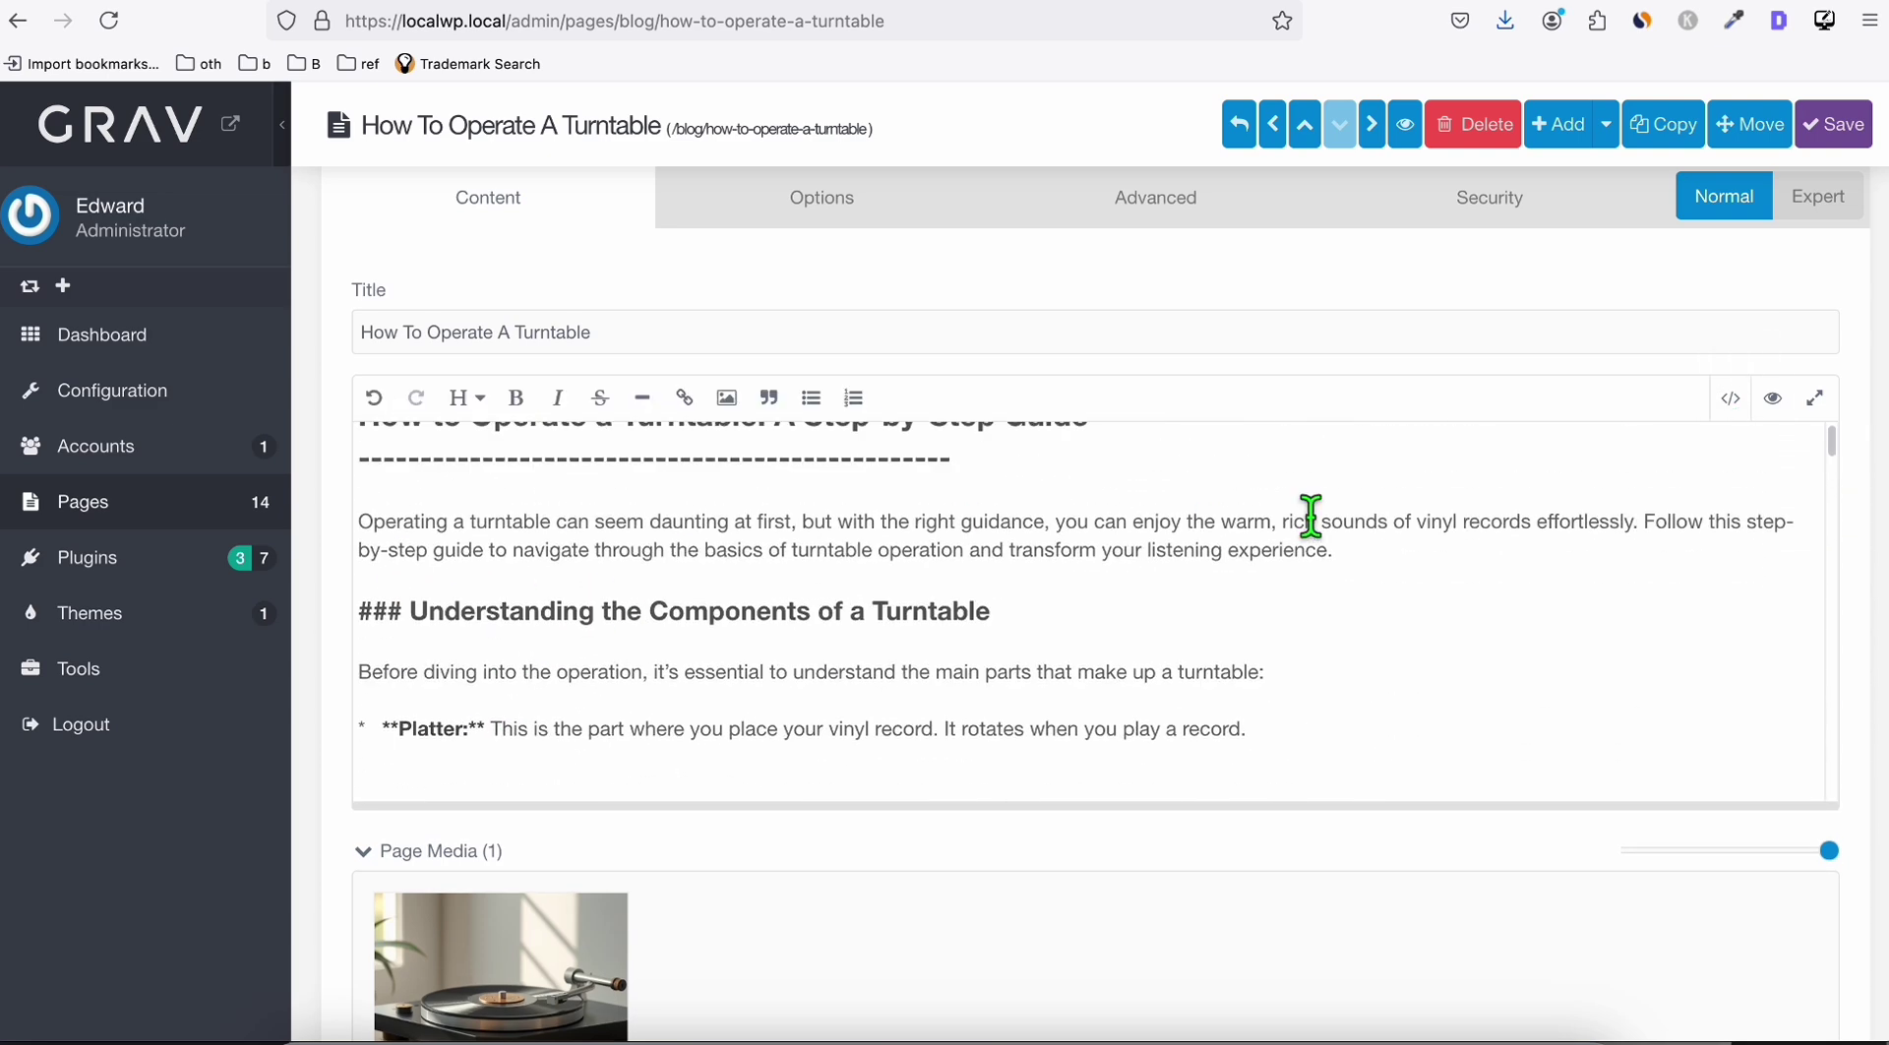
click(1773, 399)
scroll(492, 507, down, 15)
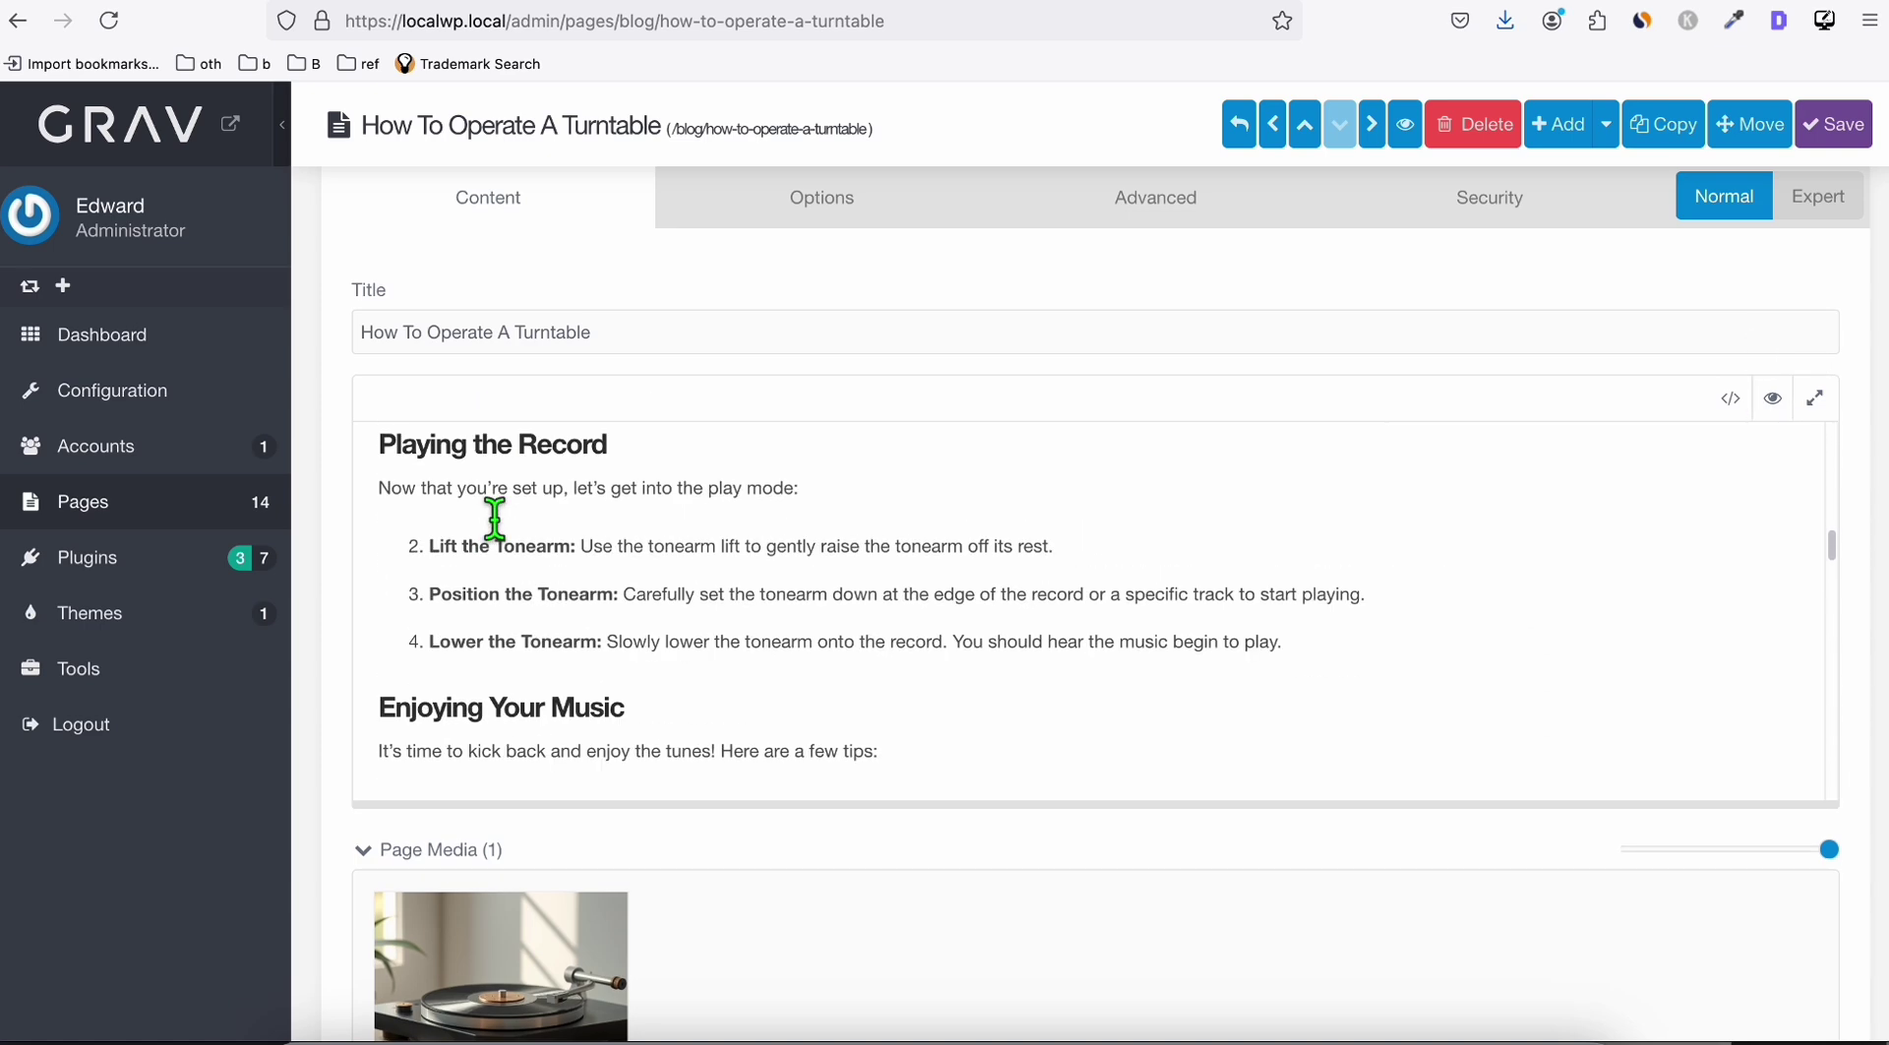
scroll(504, 527, down, 3)
scroll(506, 526, up, 3)
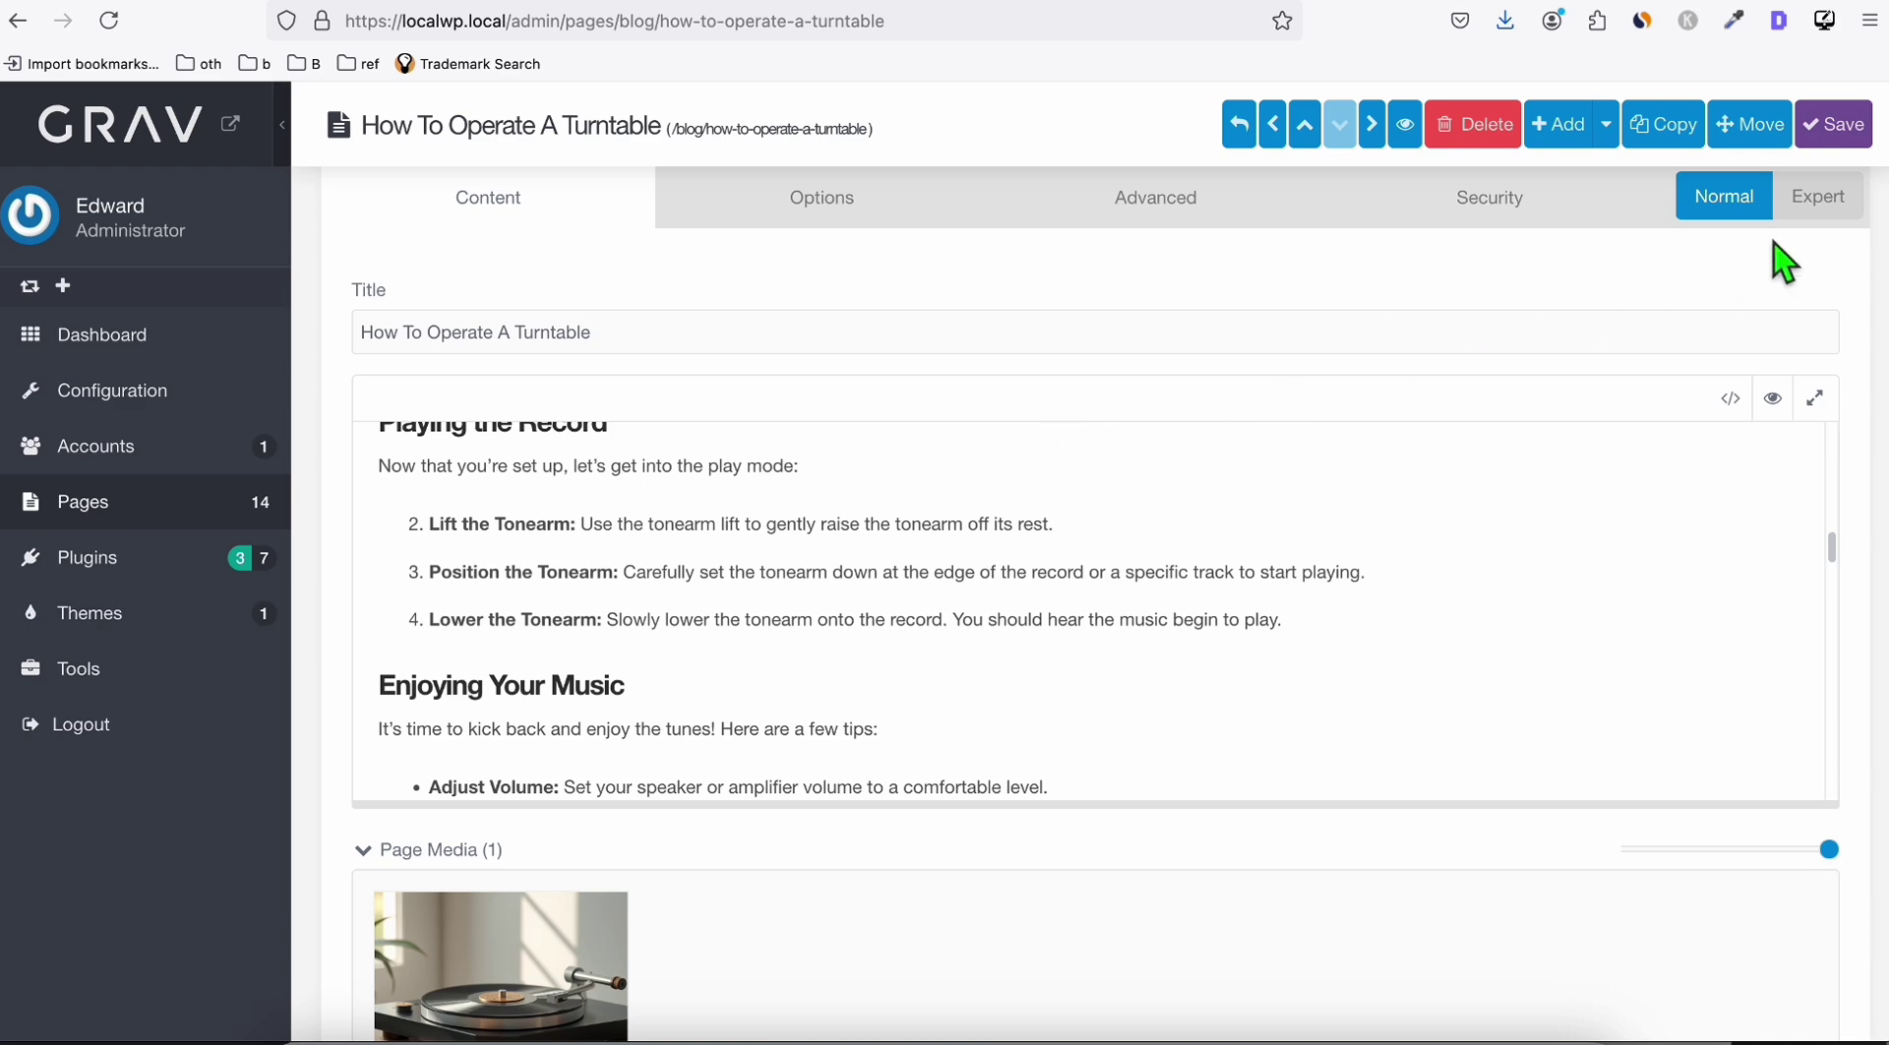
click(1836, 128)
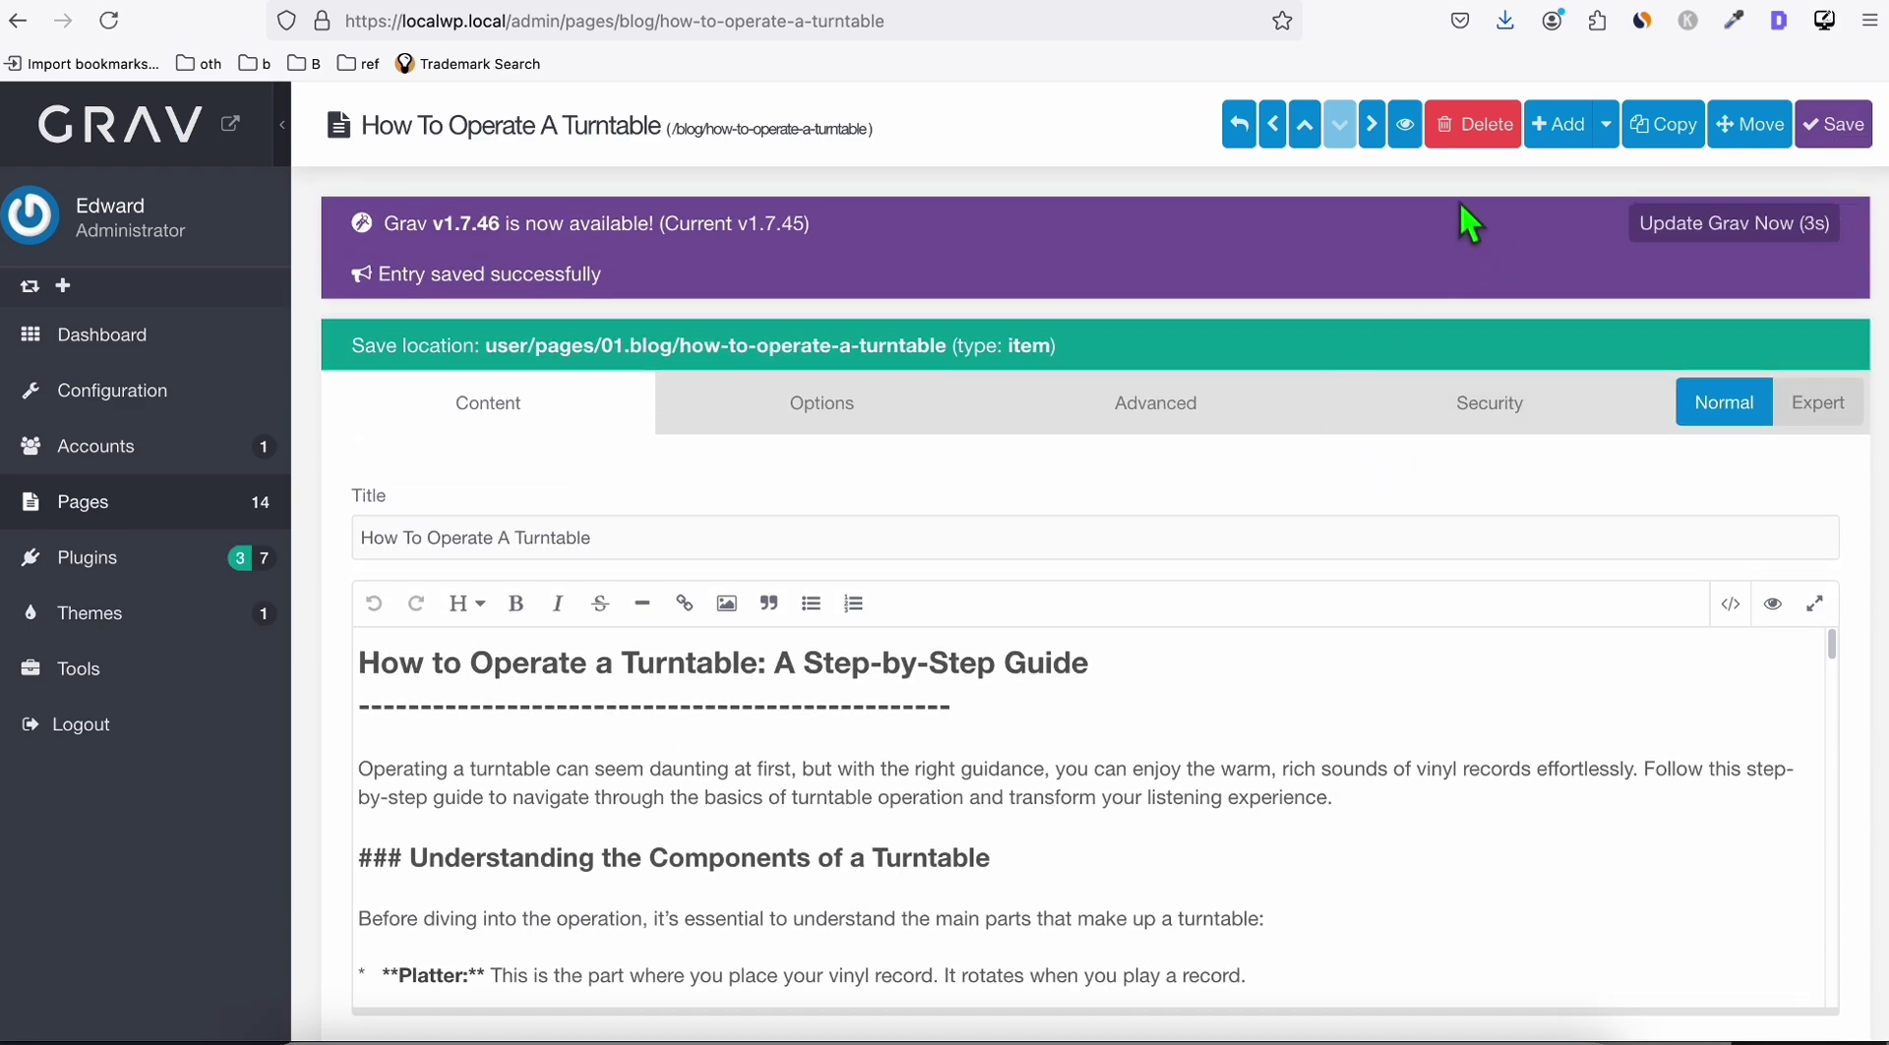
click(1406, 124)
scroll(919, 413, down, 5)
scroll(919, 409, down, 15)
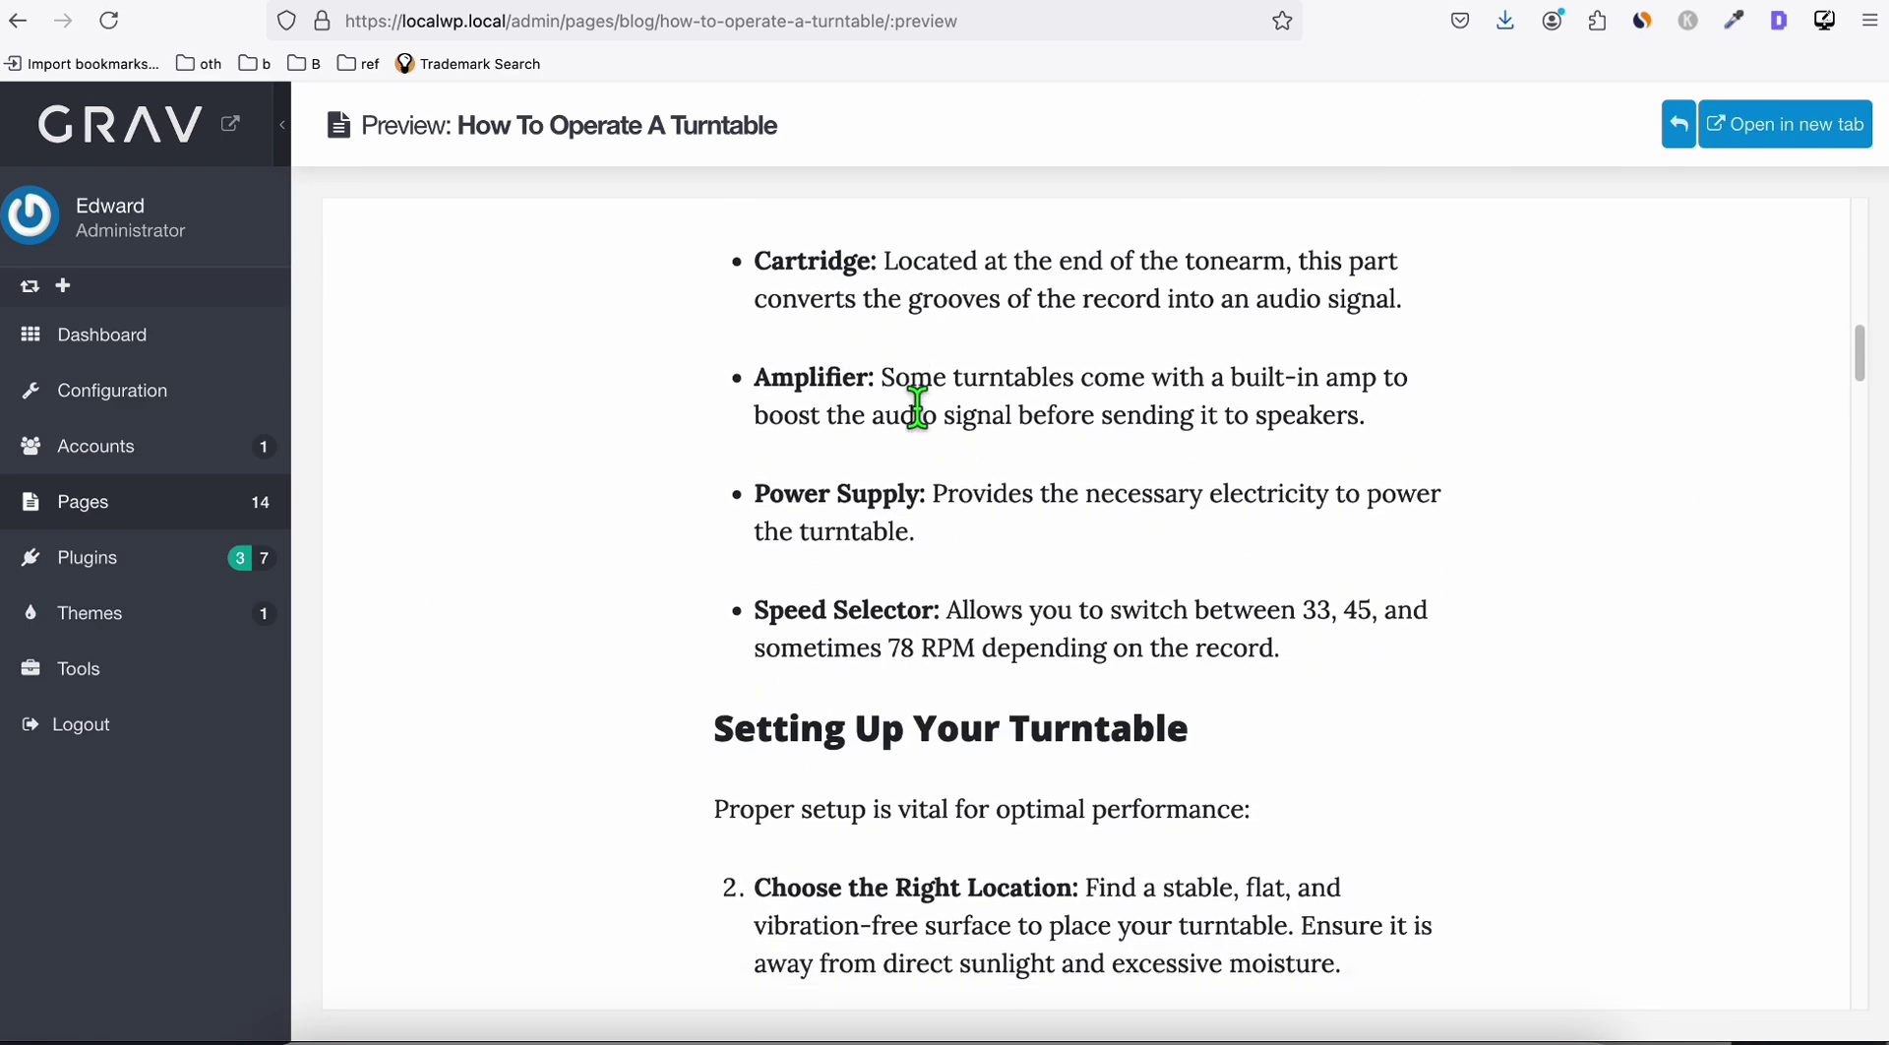
scroll(919, 413, down, 10)
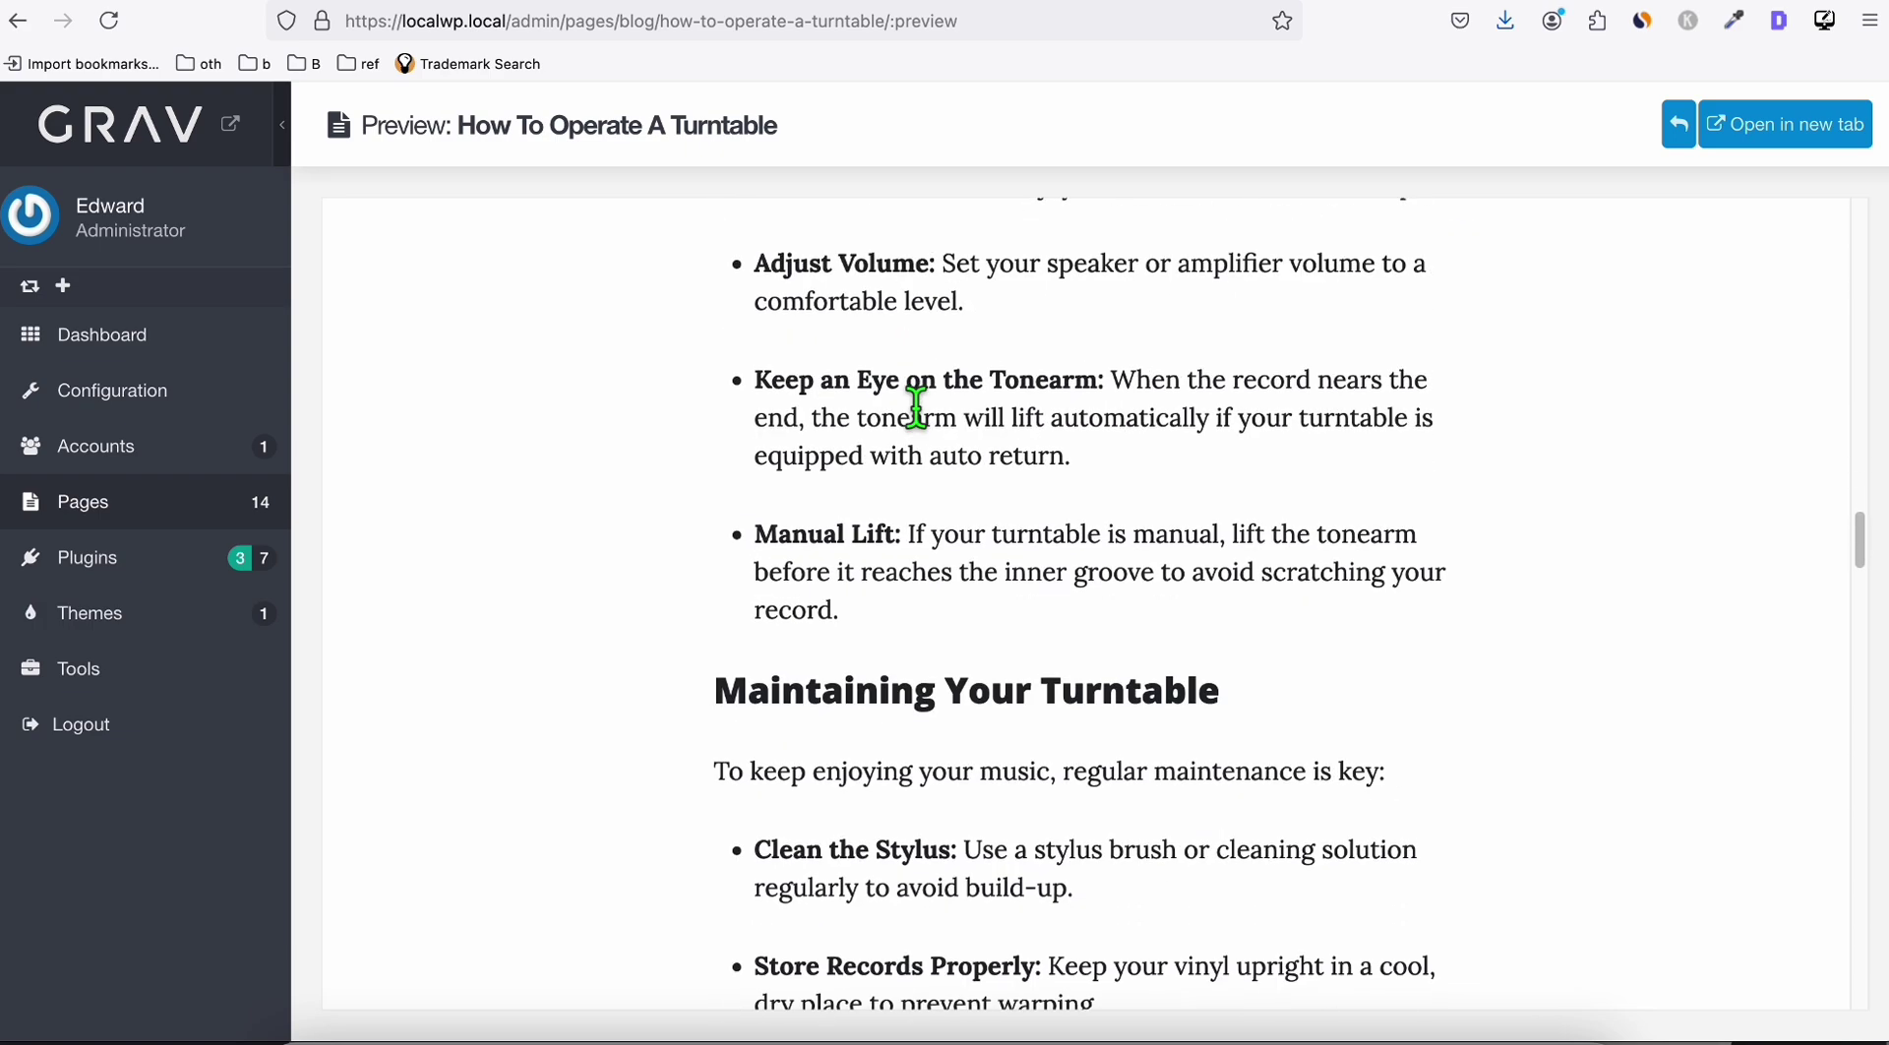
click(1783, 138)
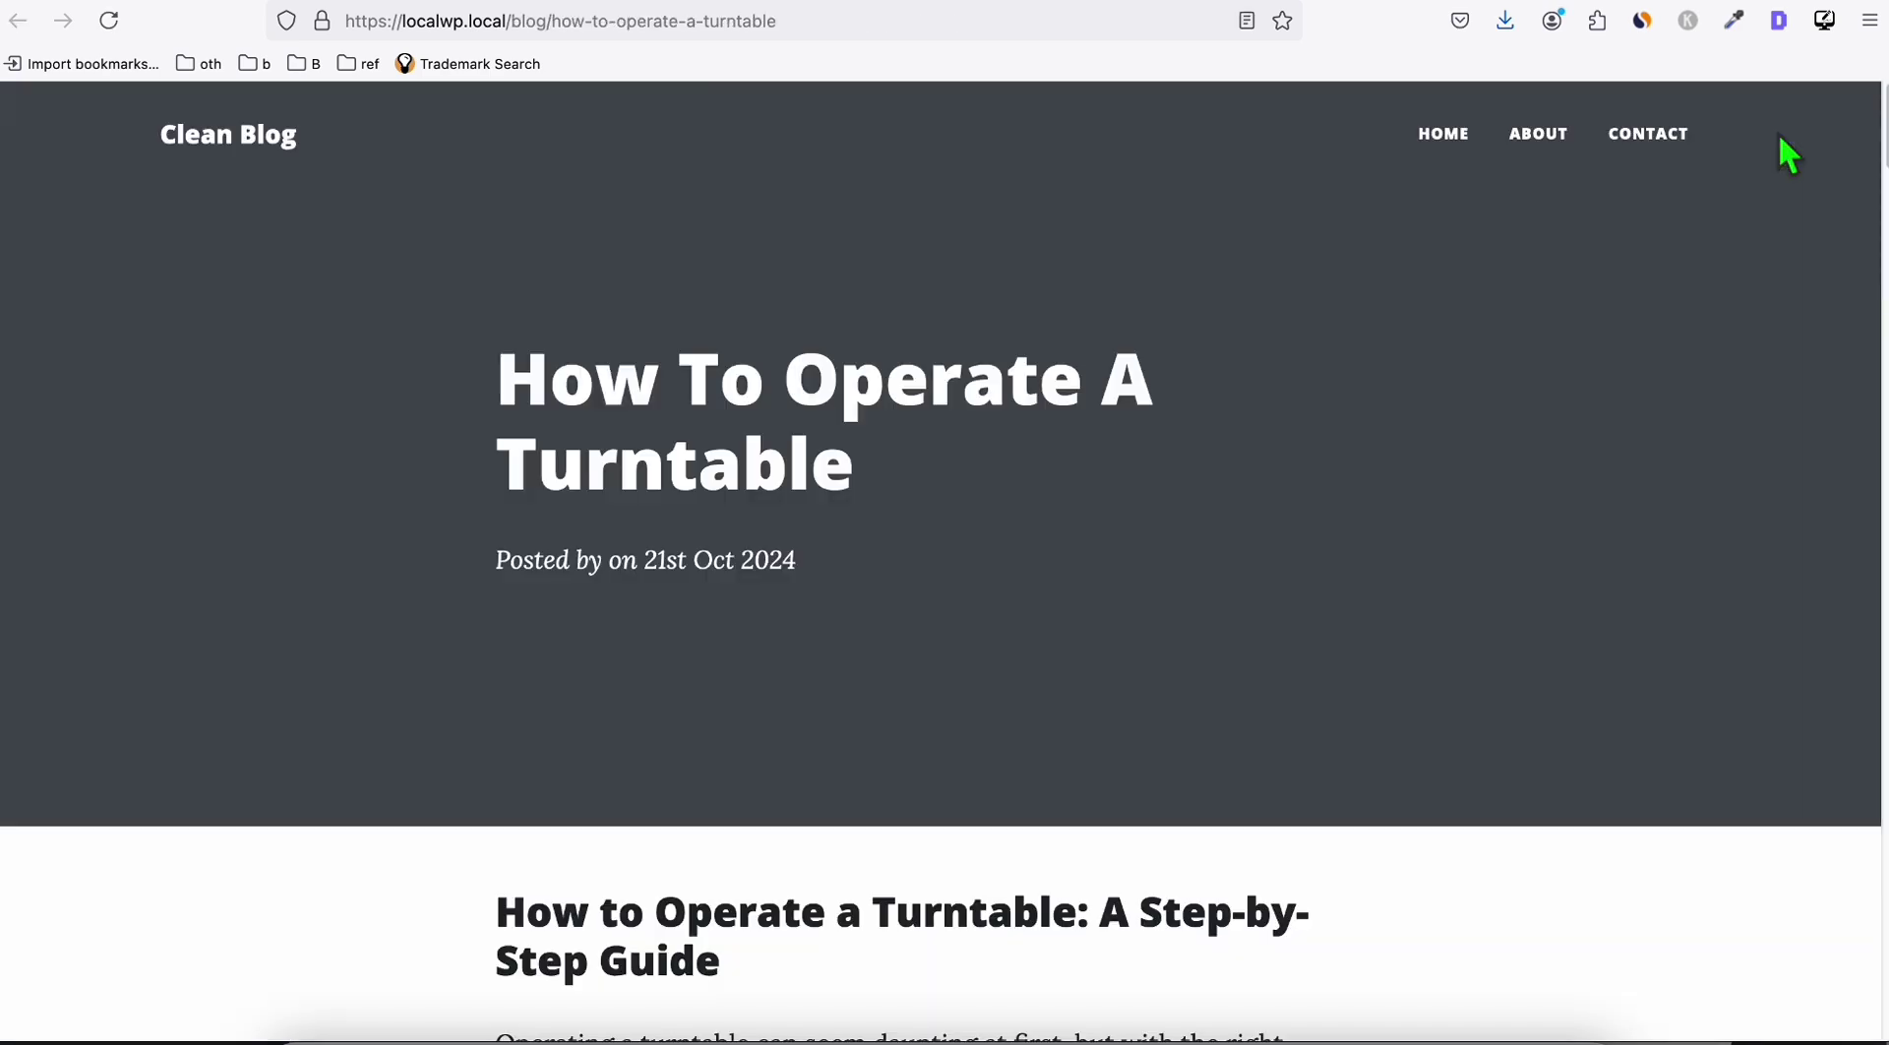
scroll(1384, 312, down, 3)
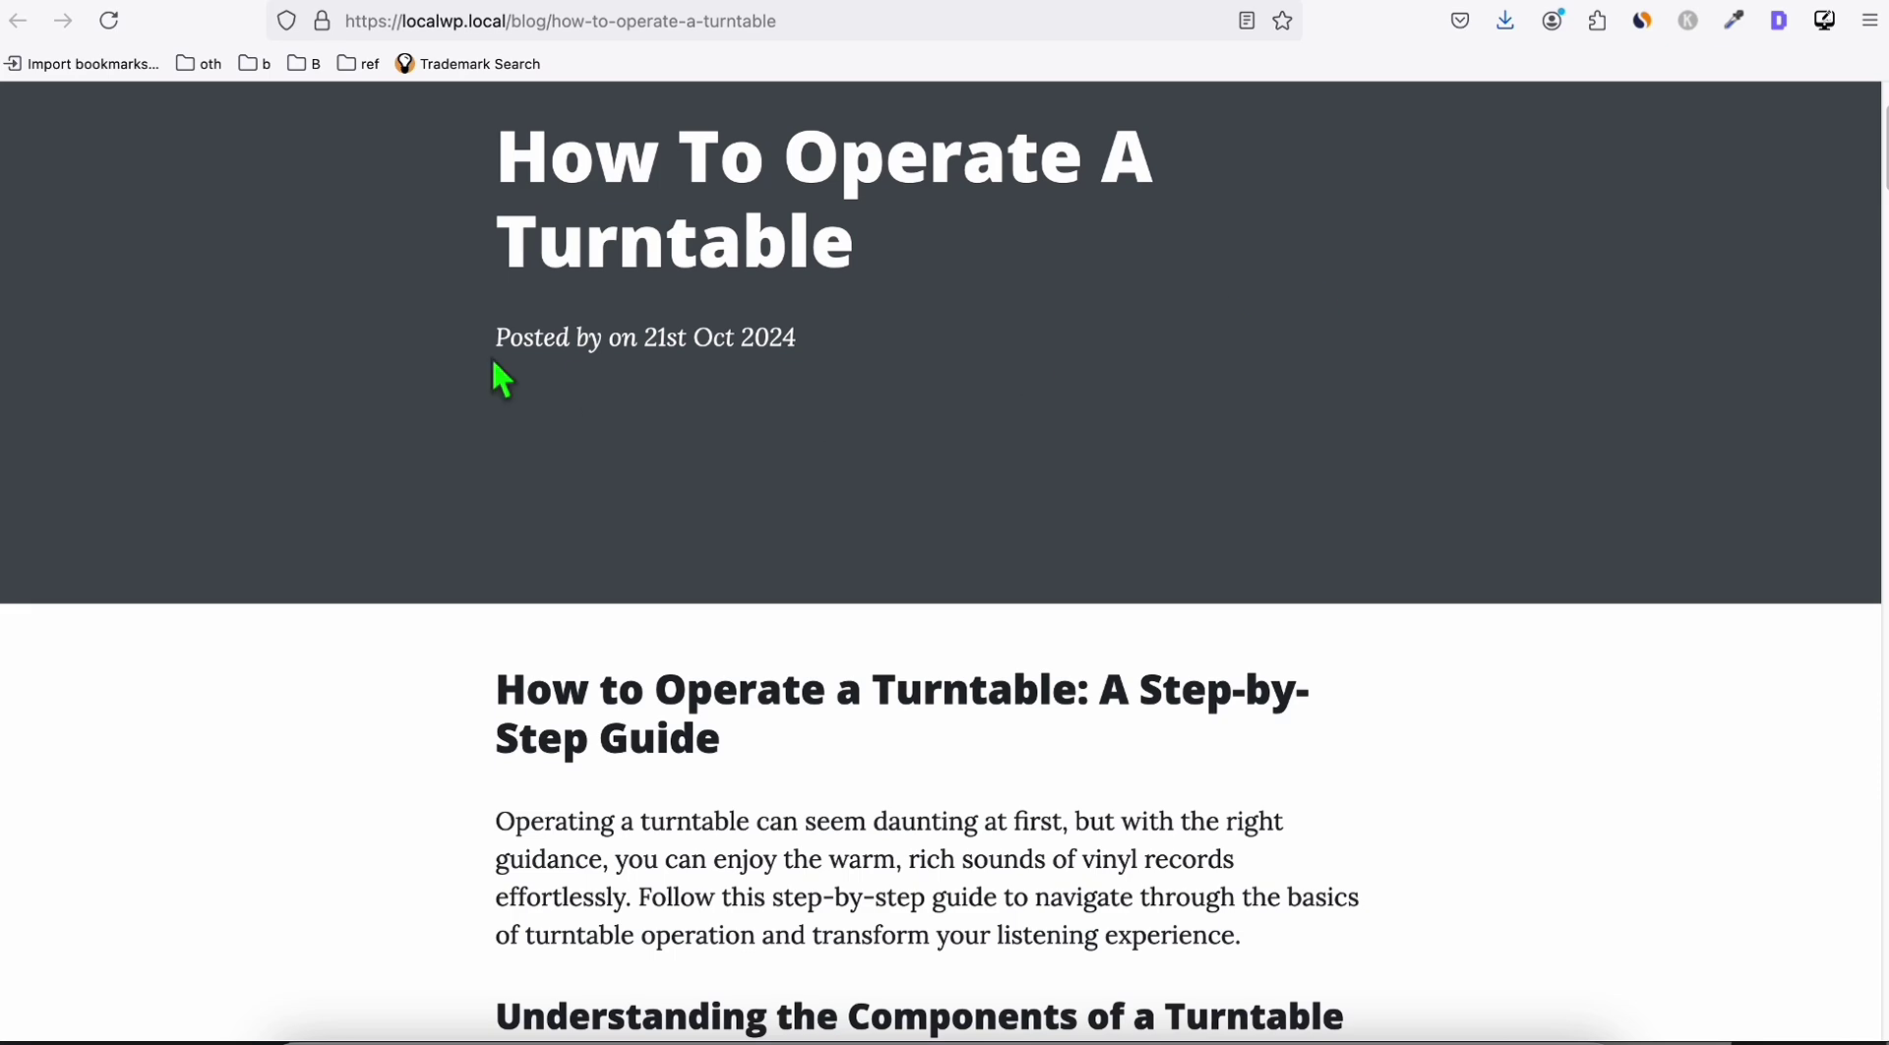
scroll(621, 325, down, 6)
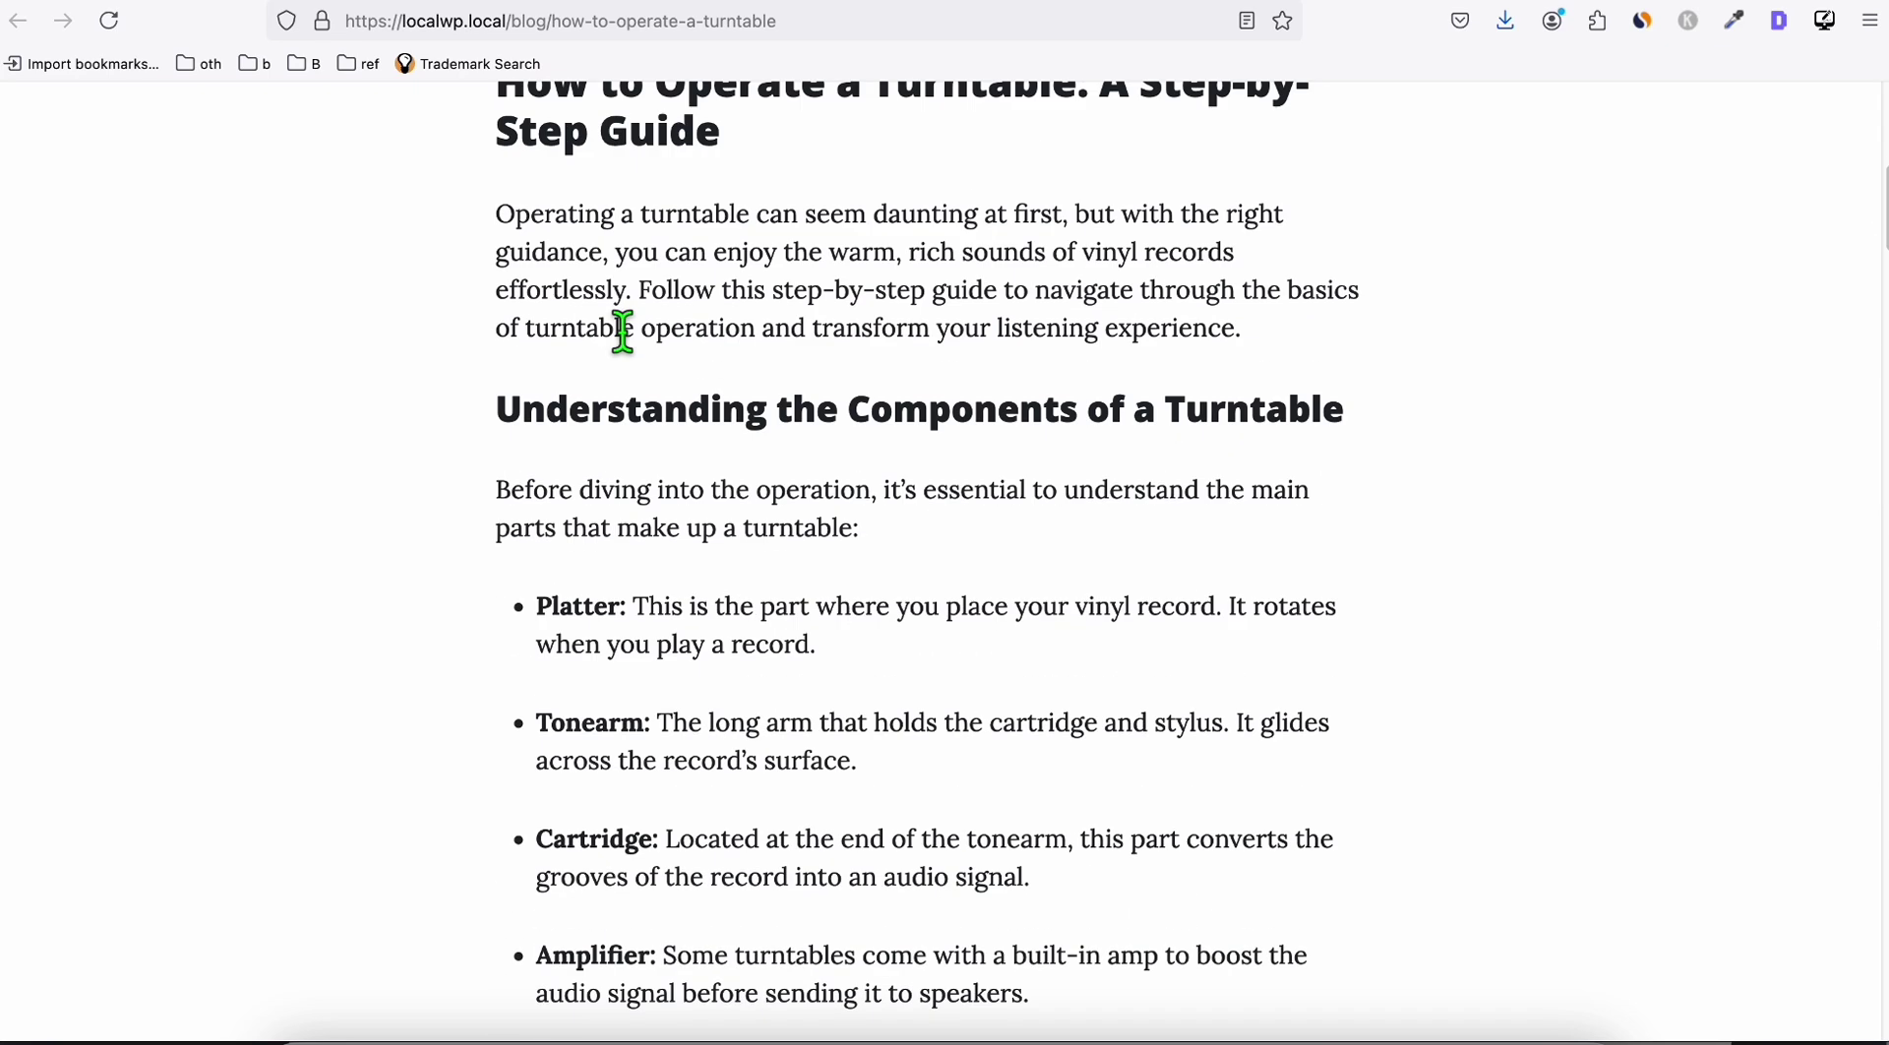
scroll(723, 330, down, 7)
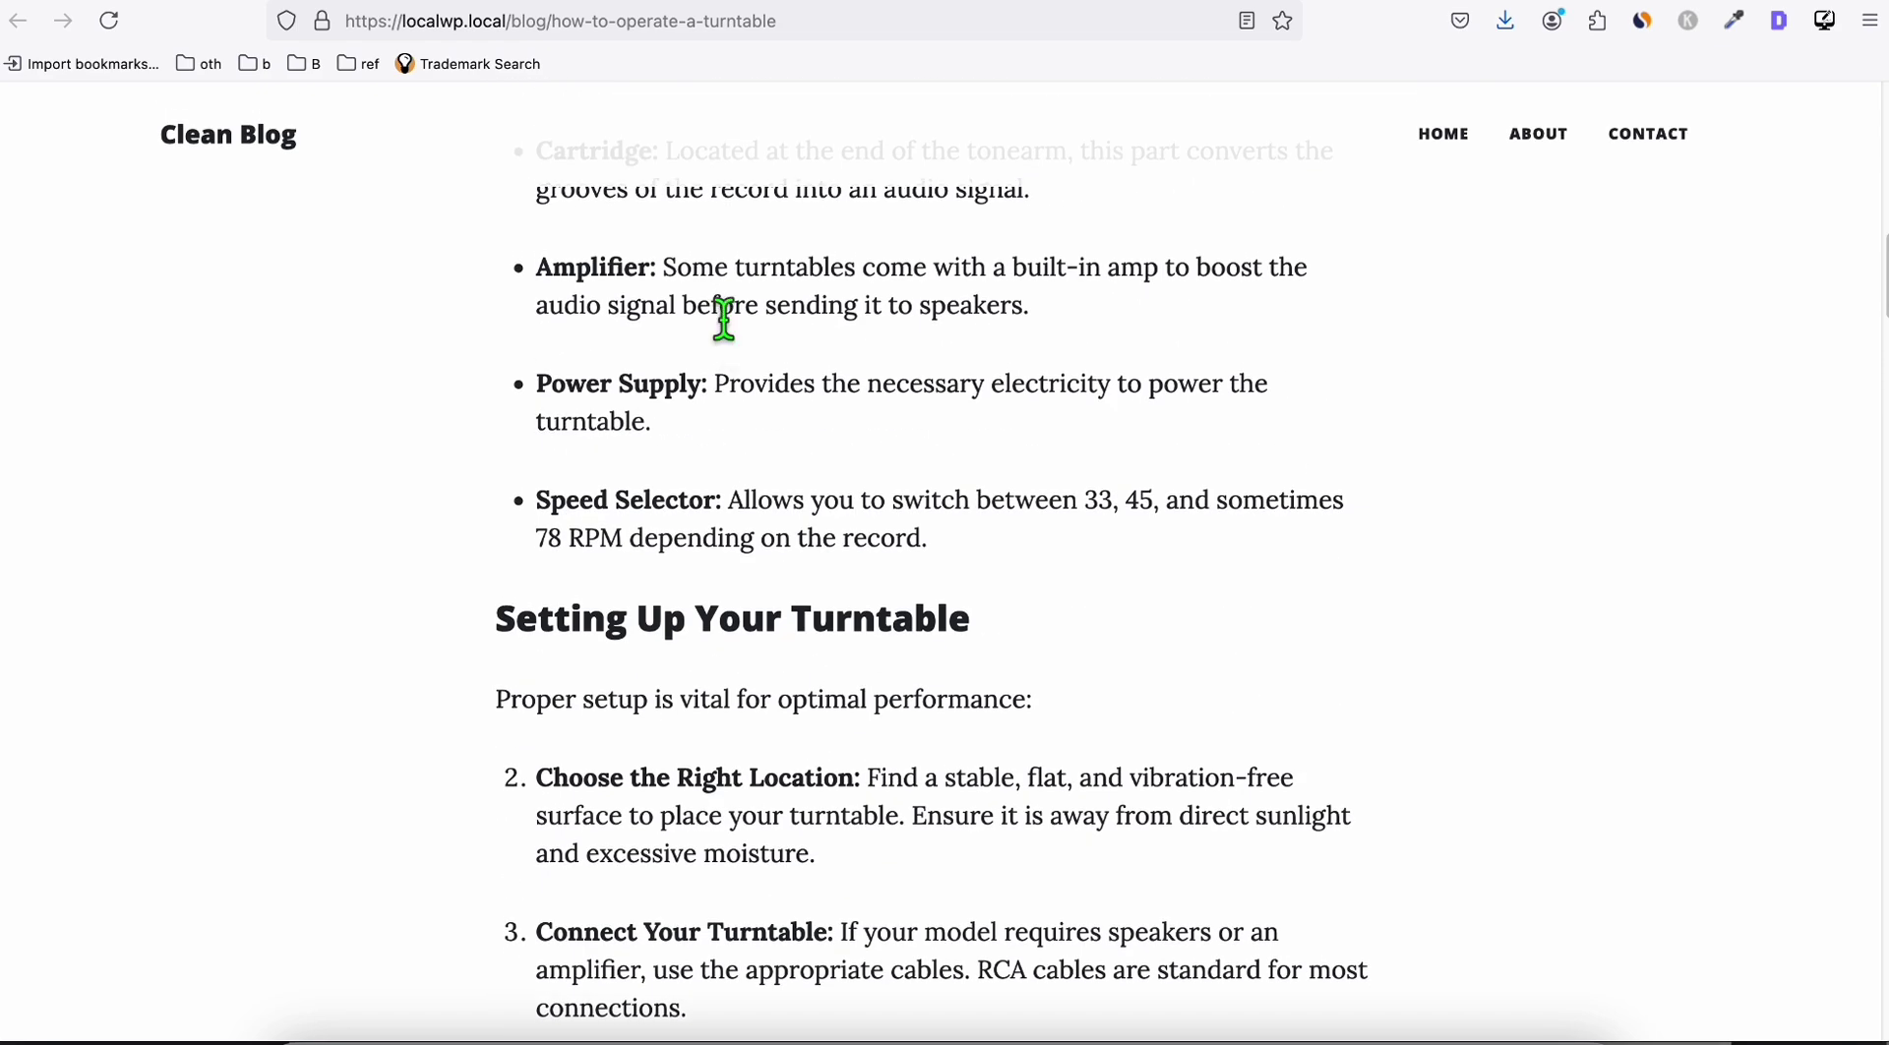
scroll(722, 318, down, 8)
scroll(965, 342, up, 20)
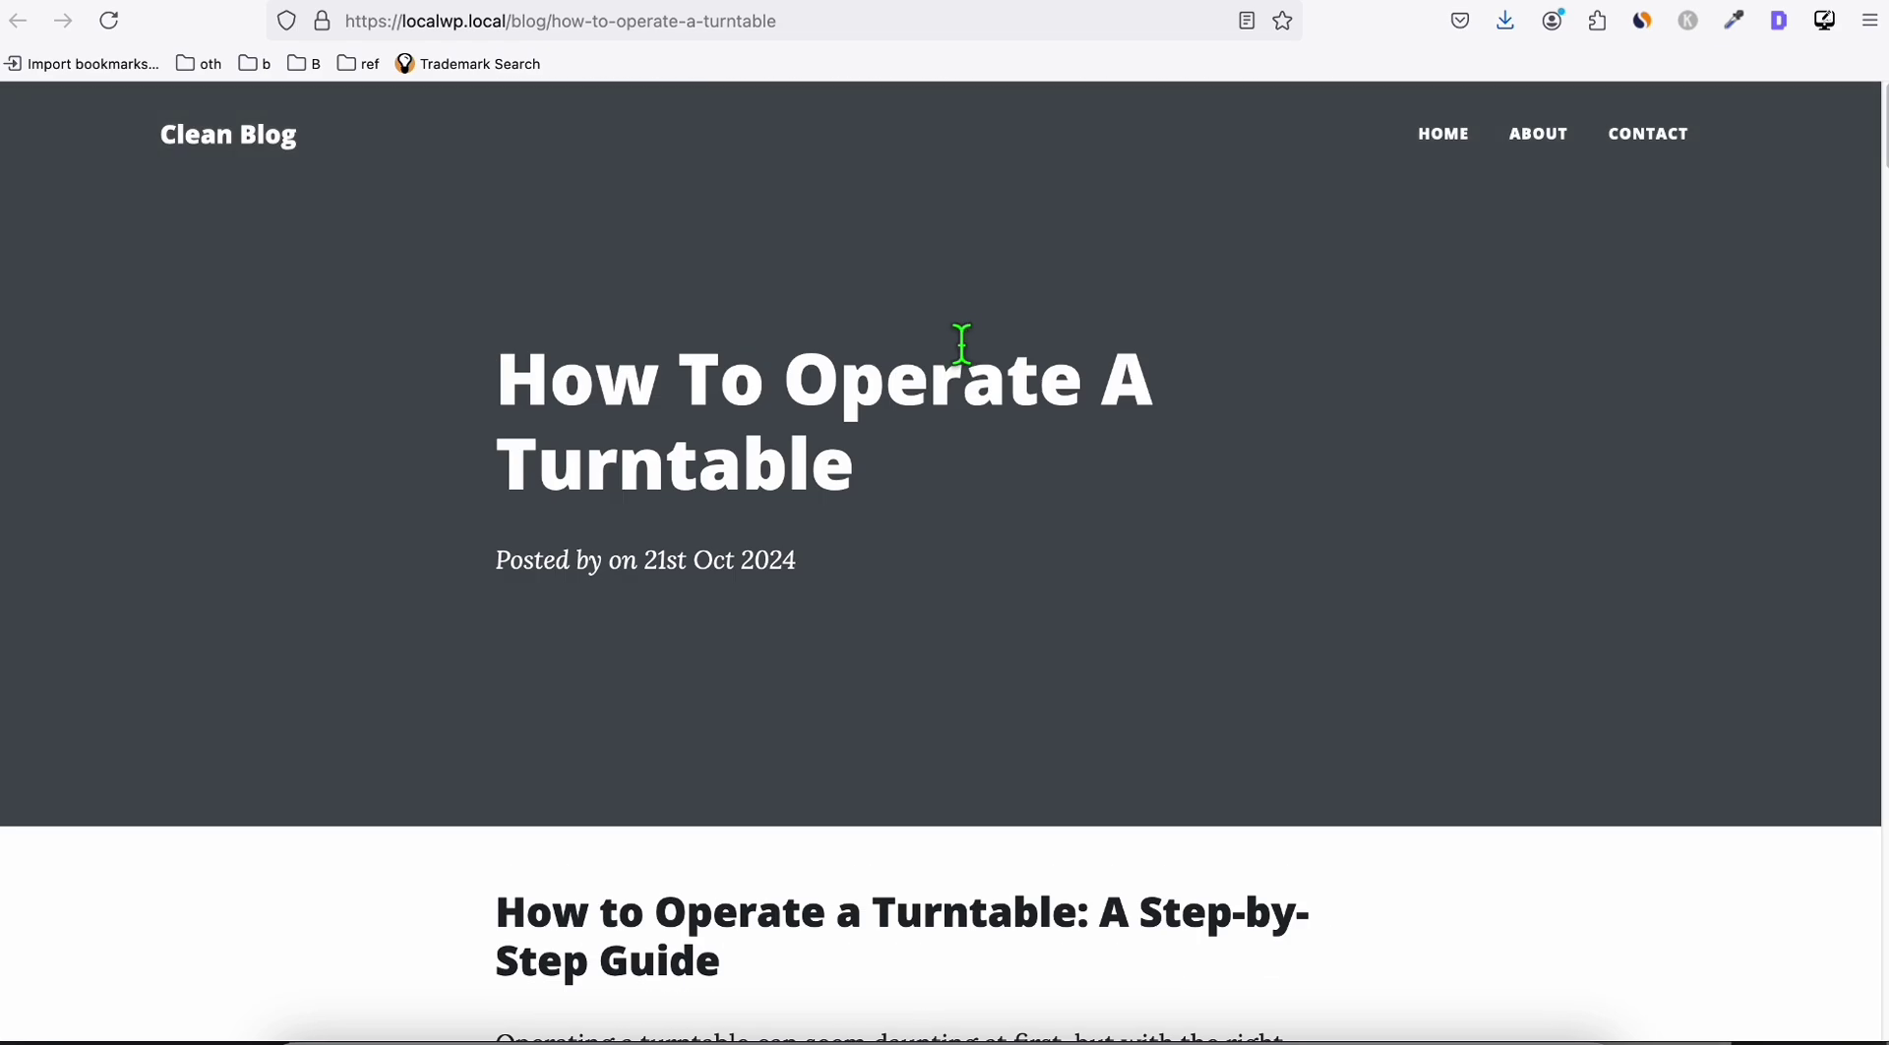
click(740, 1)
- Return to editing the turntable page
scroll(590, 451, up, 20)
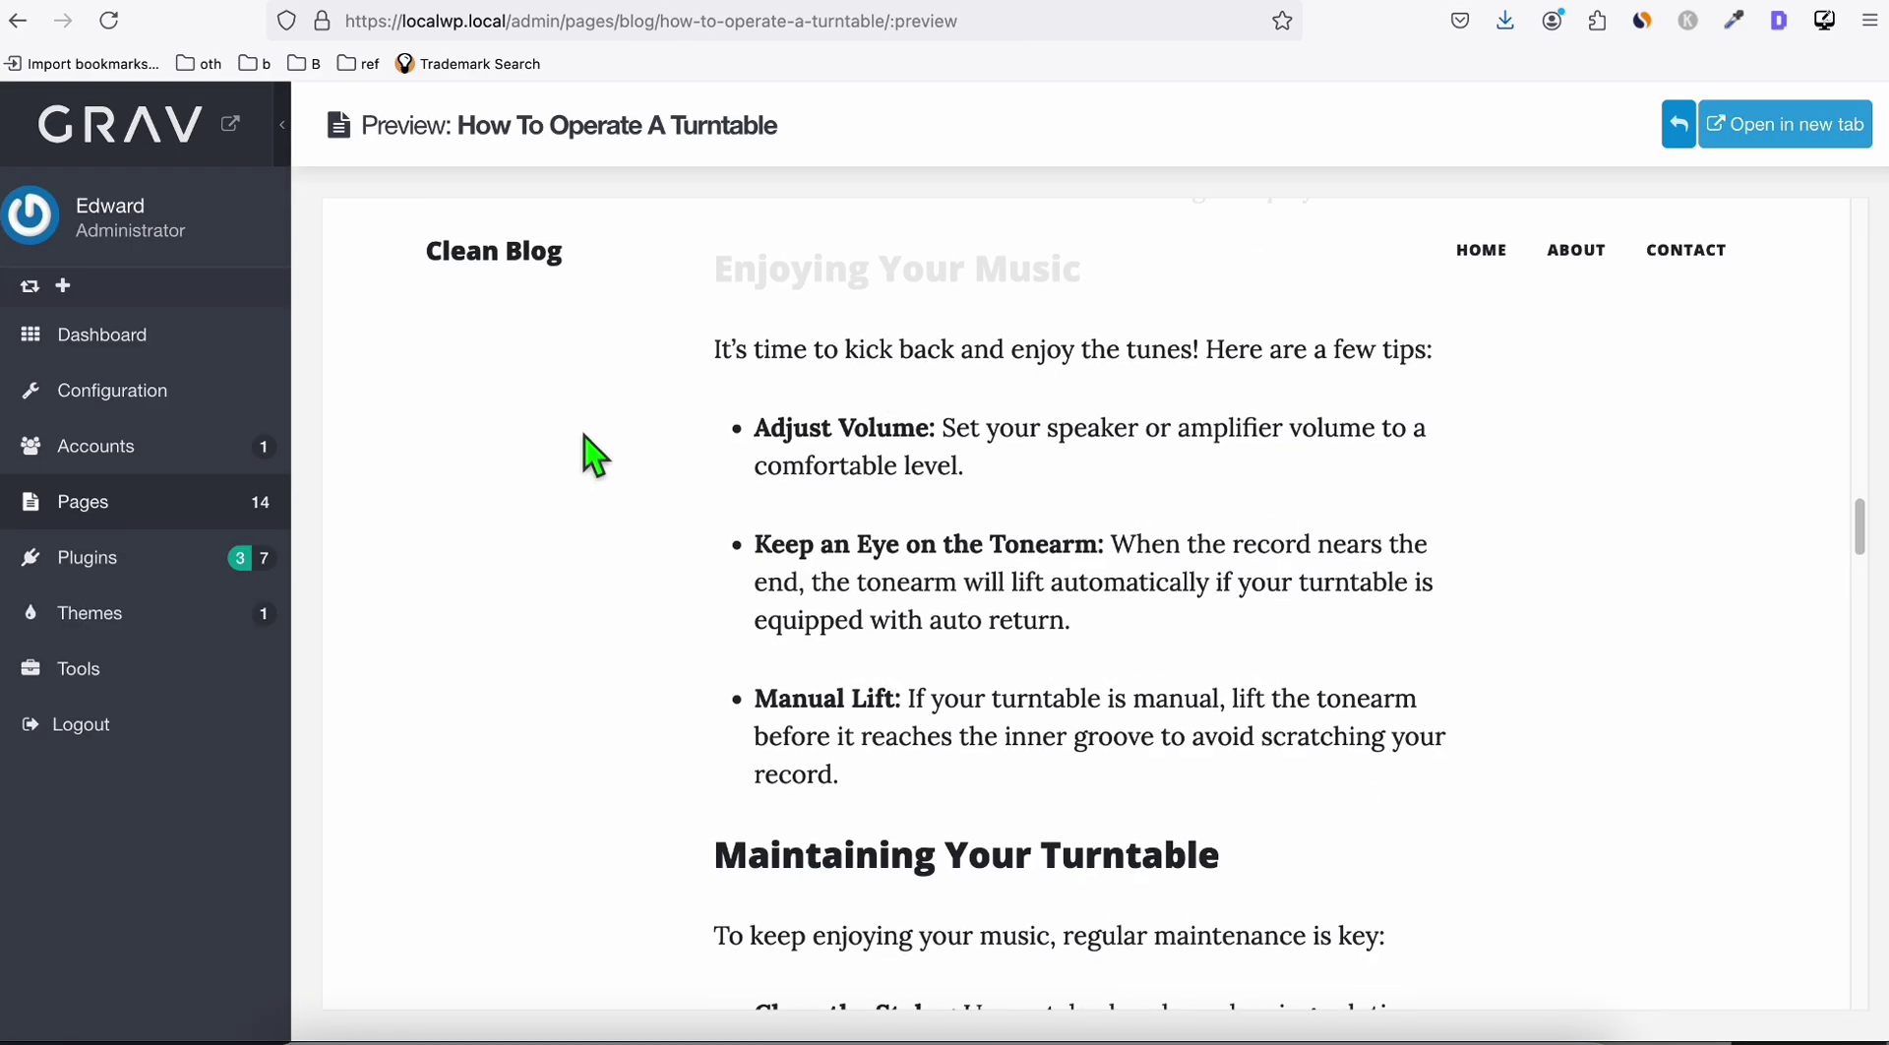
click(1675, 128)
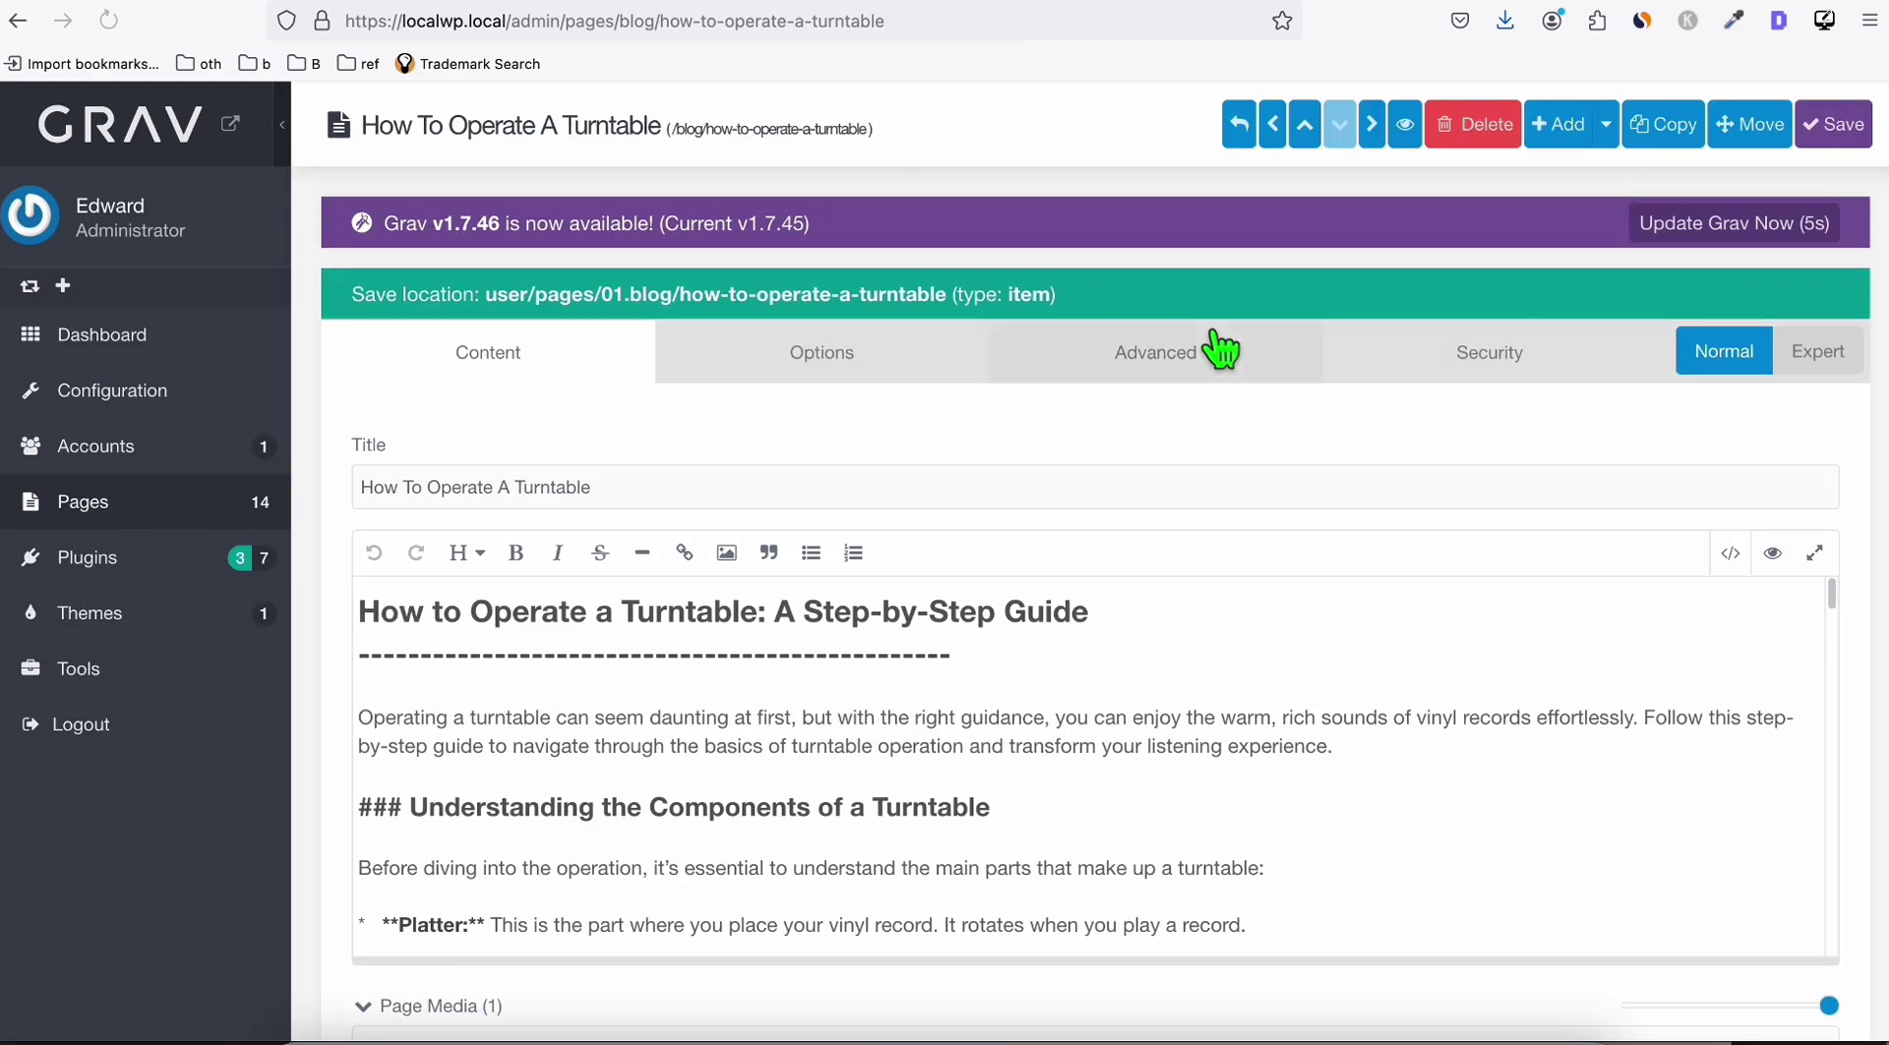
scroll(989, 637, down, 4)
scroll(793, 852, down, 5)
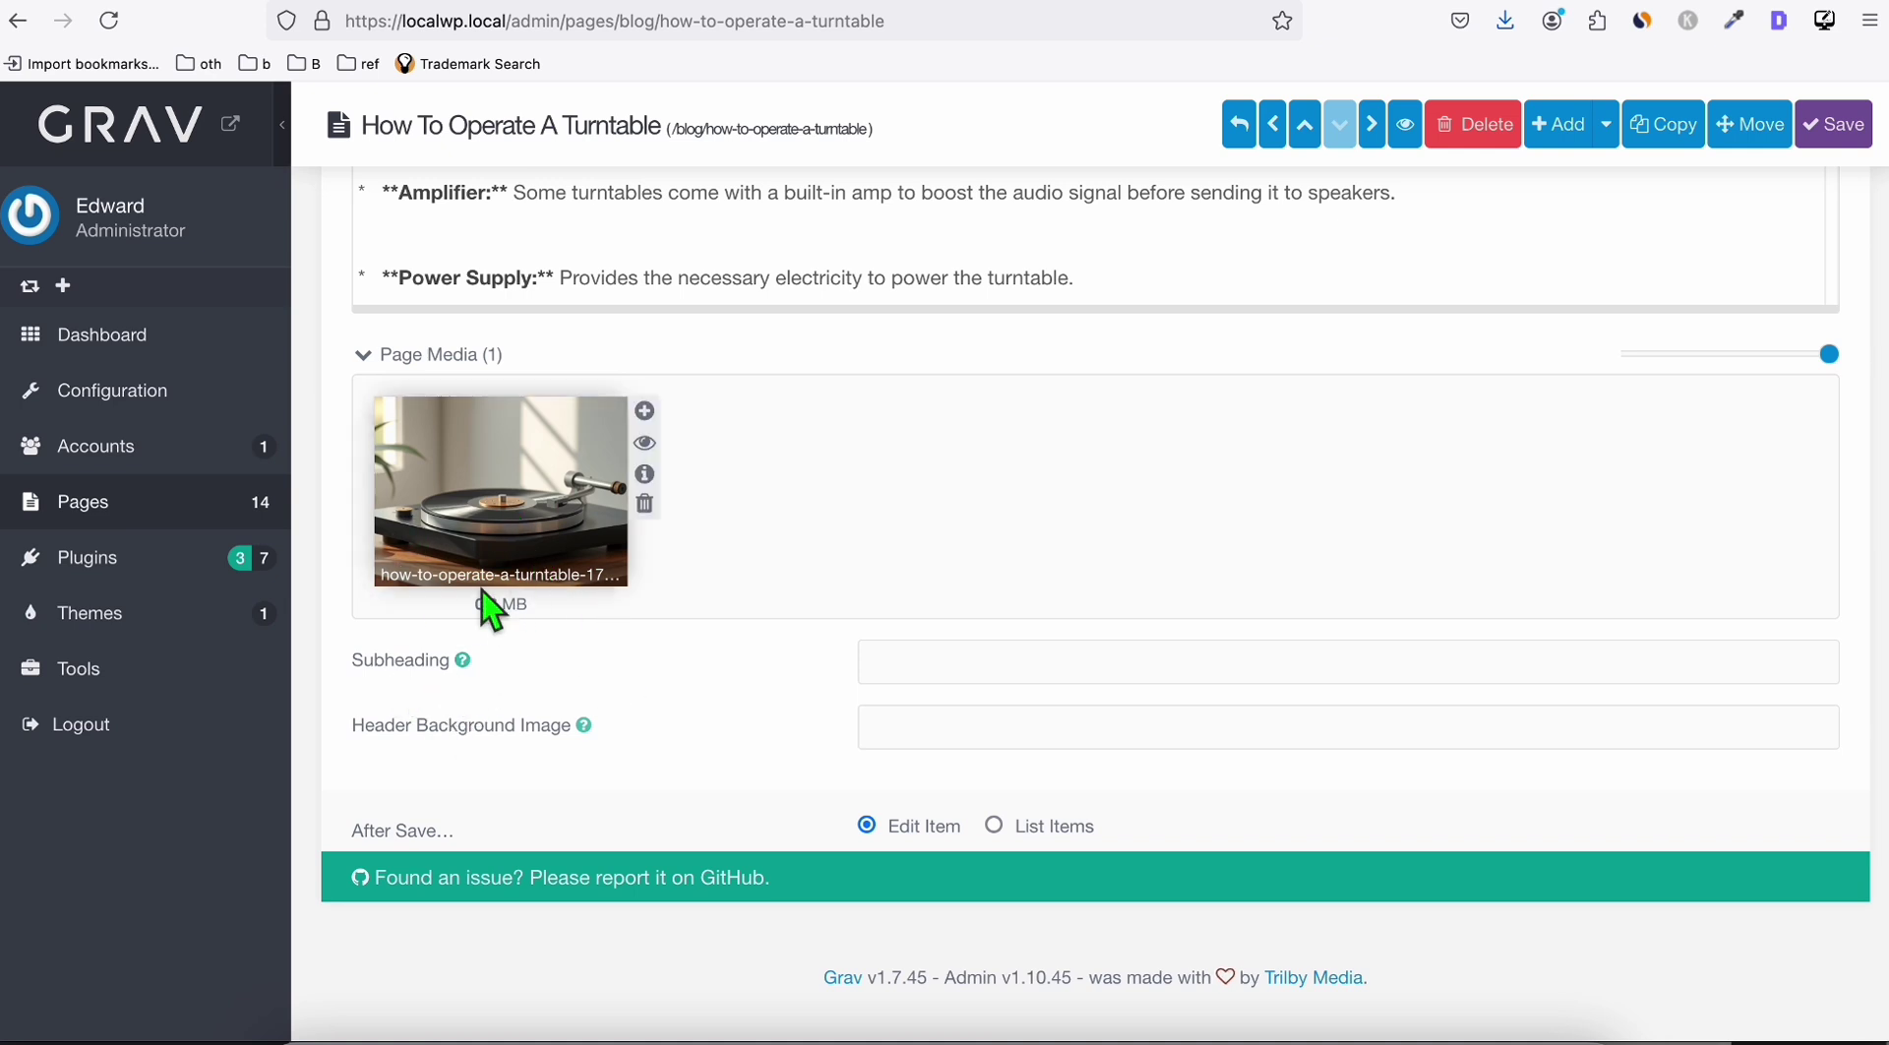
- Open Sunshine in the Hills and select its header background image, unsplash_tiago_gerken.jpg
click(59, 509)
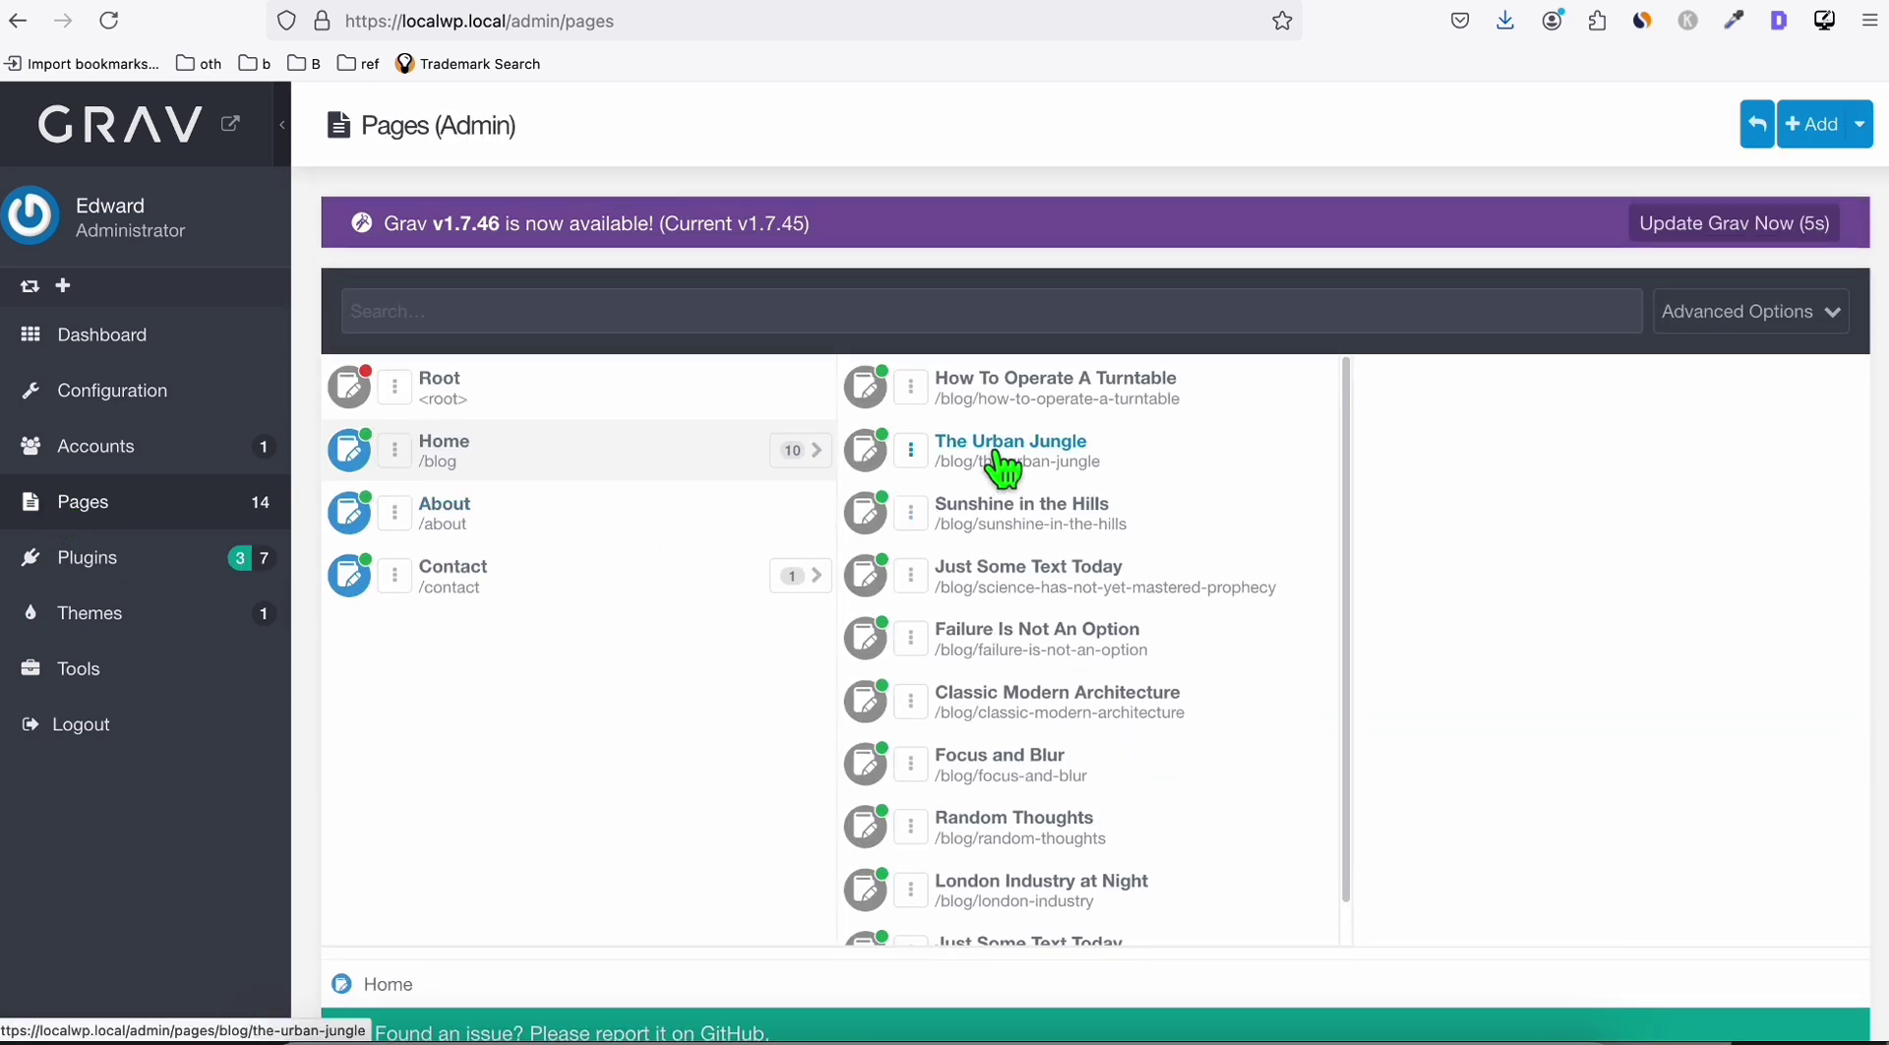
click(1023, 531)
scroll(945, 511, down, 6)
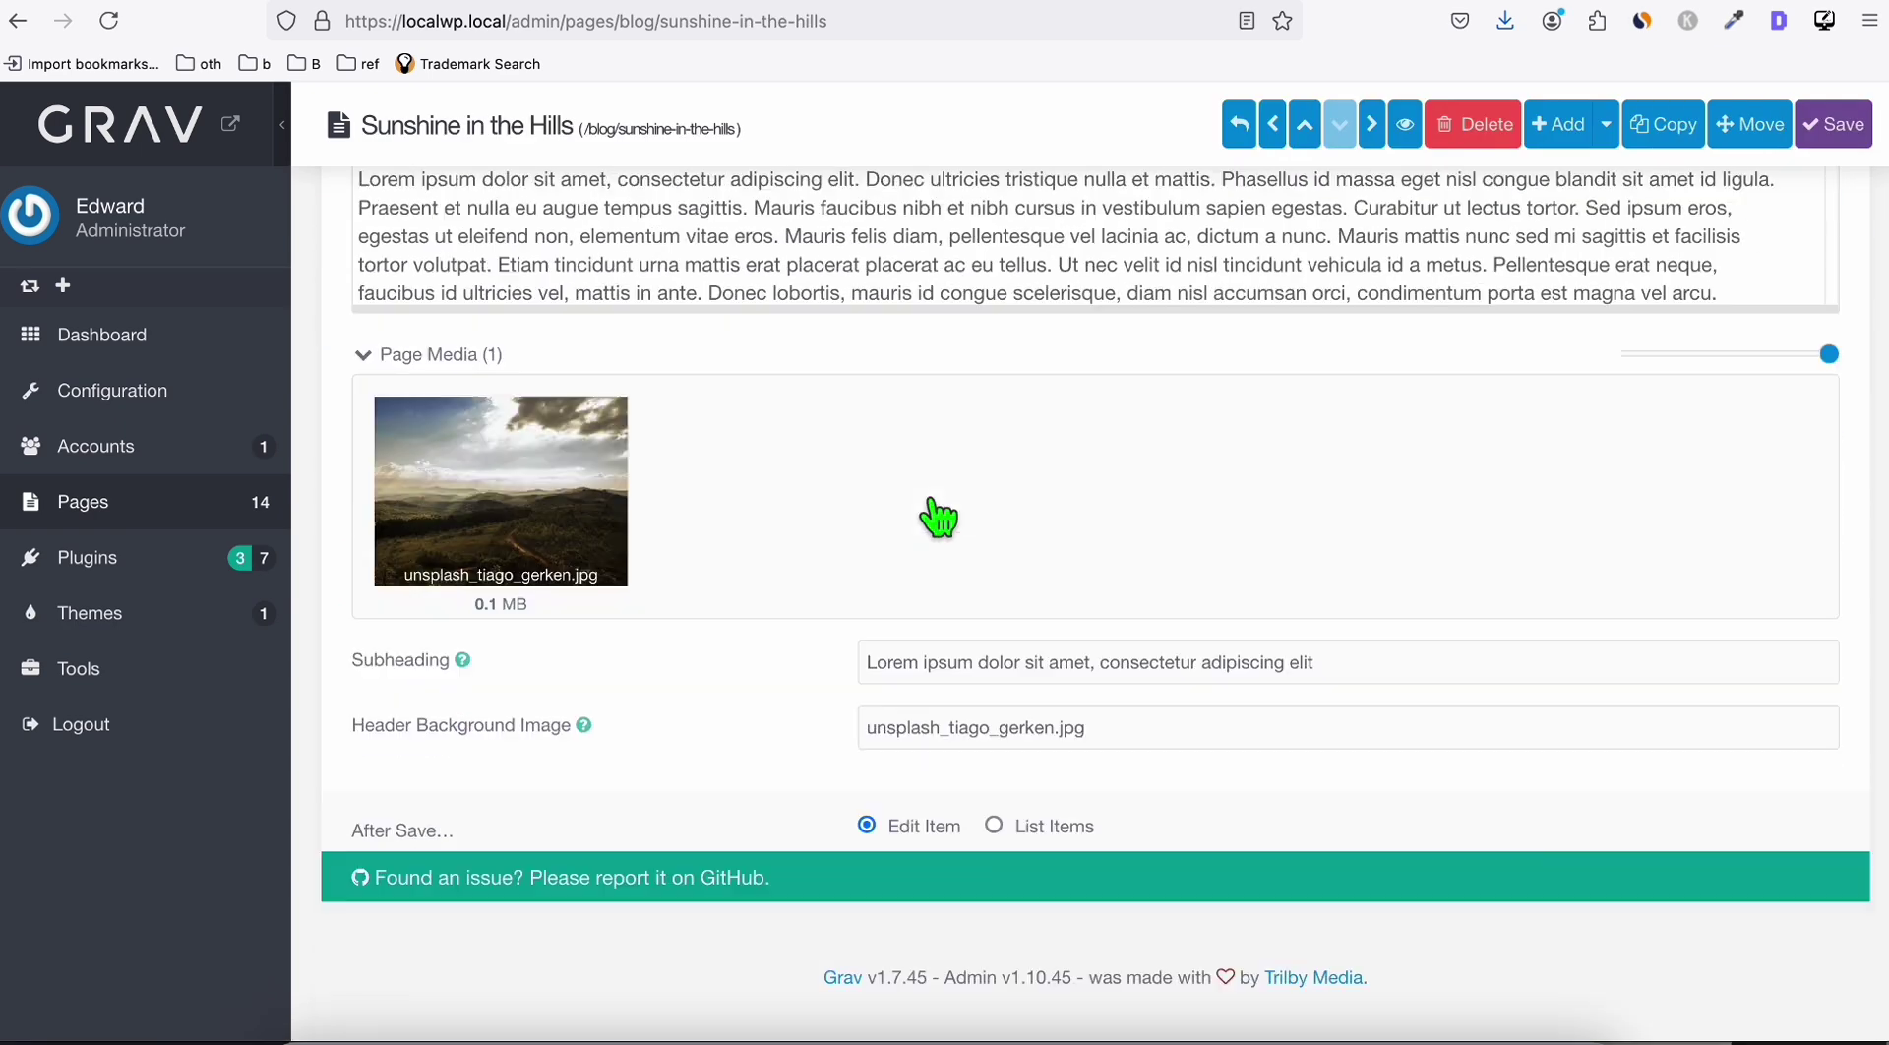
drag(1082, 725, 848, 738)
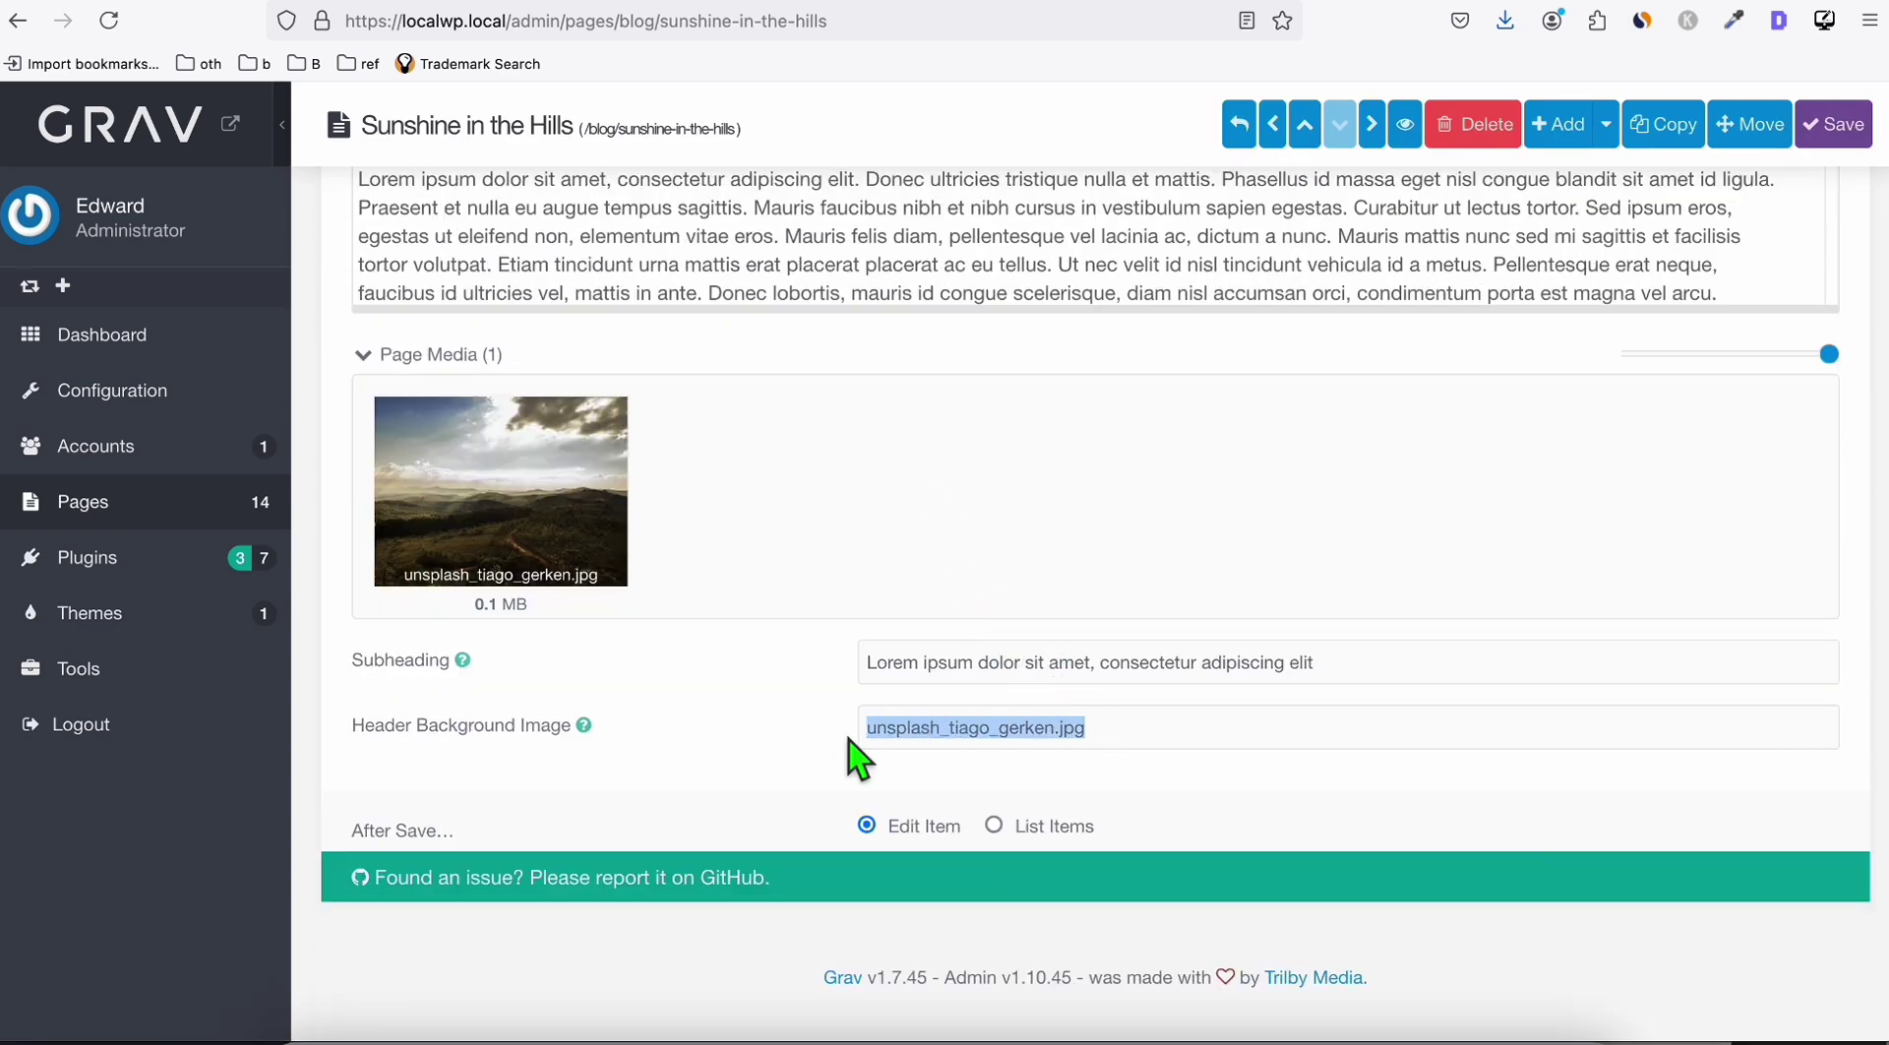
mouse_move(554, 534)
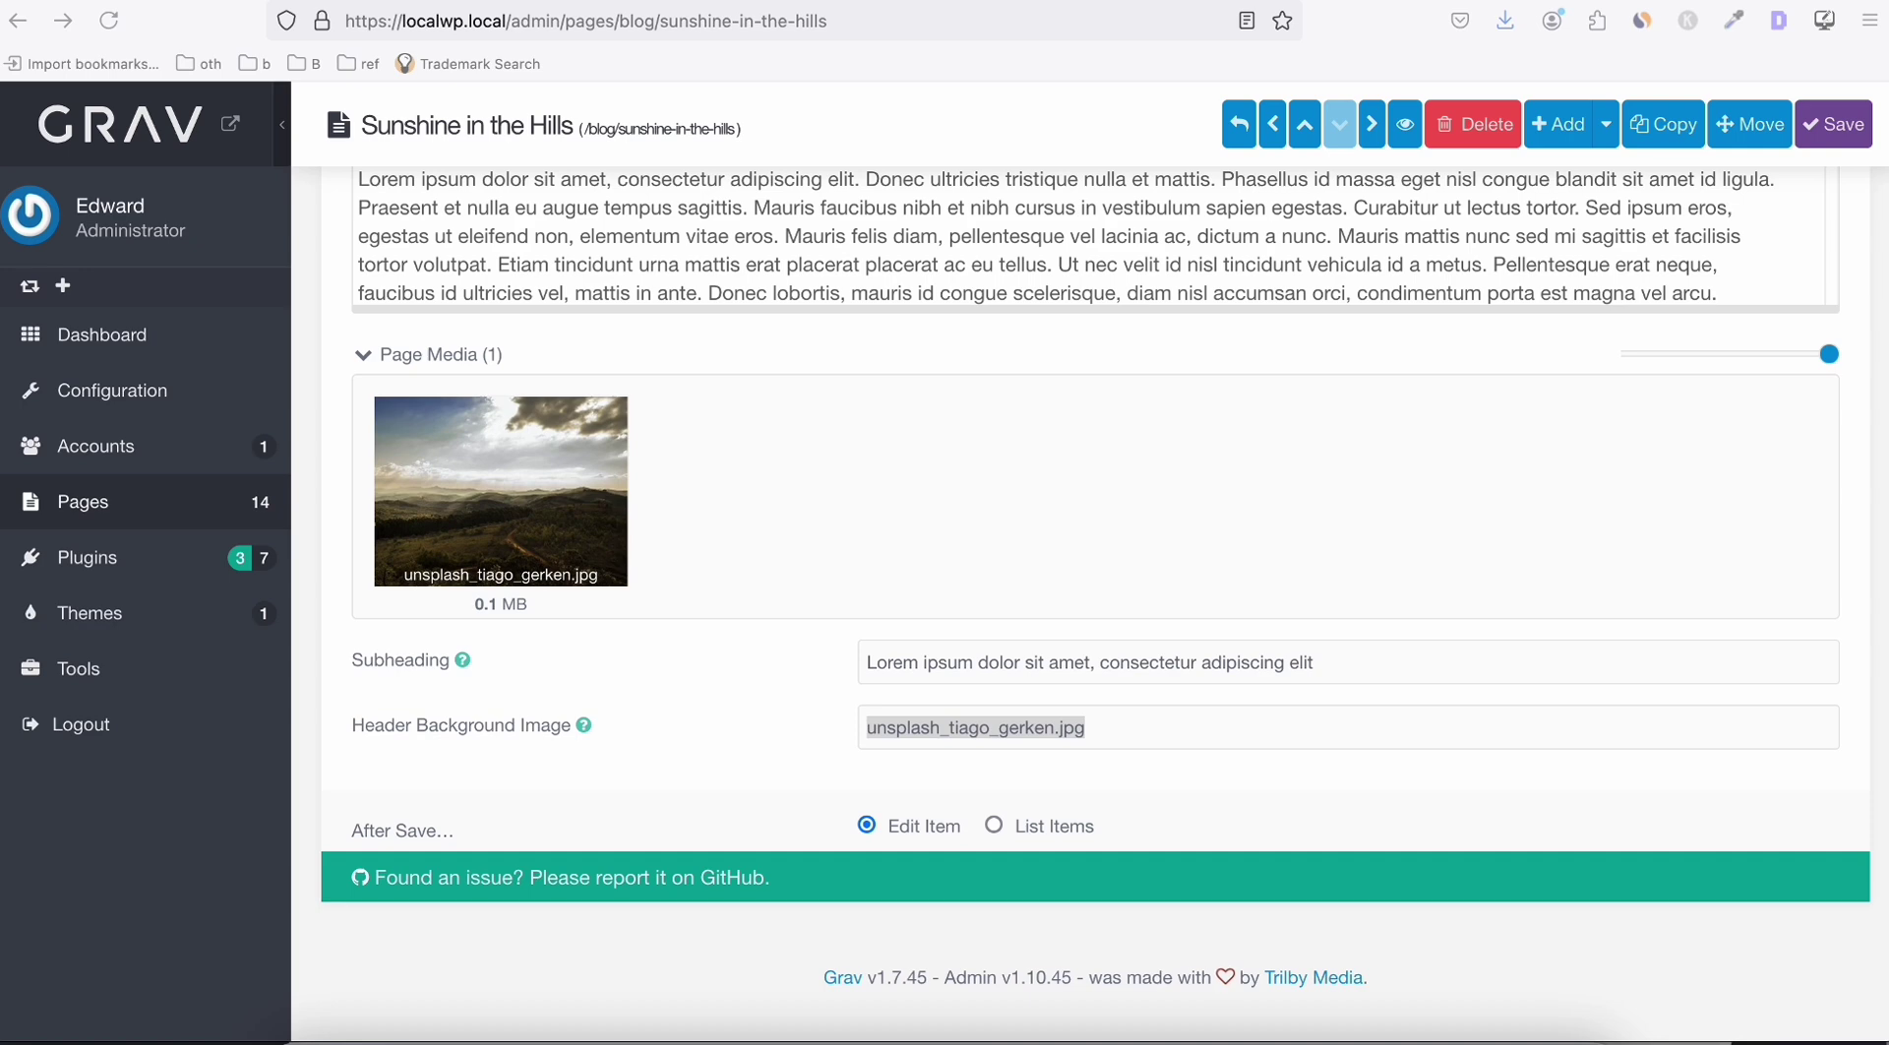
scroll(387, 506, up, 4)
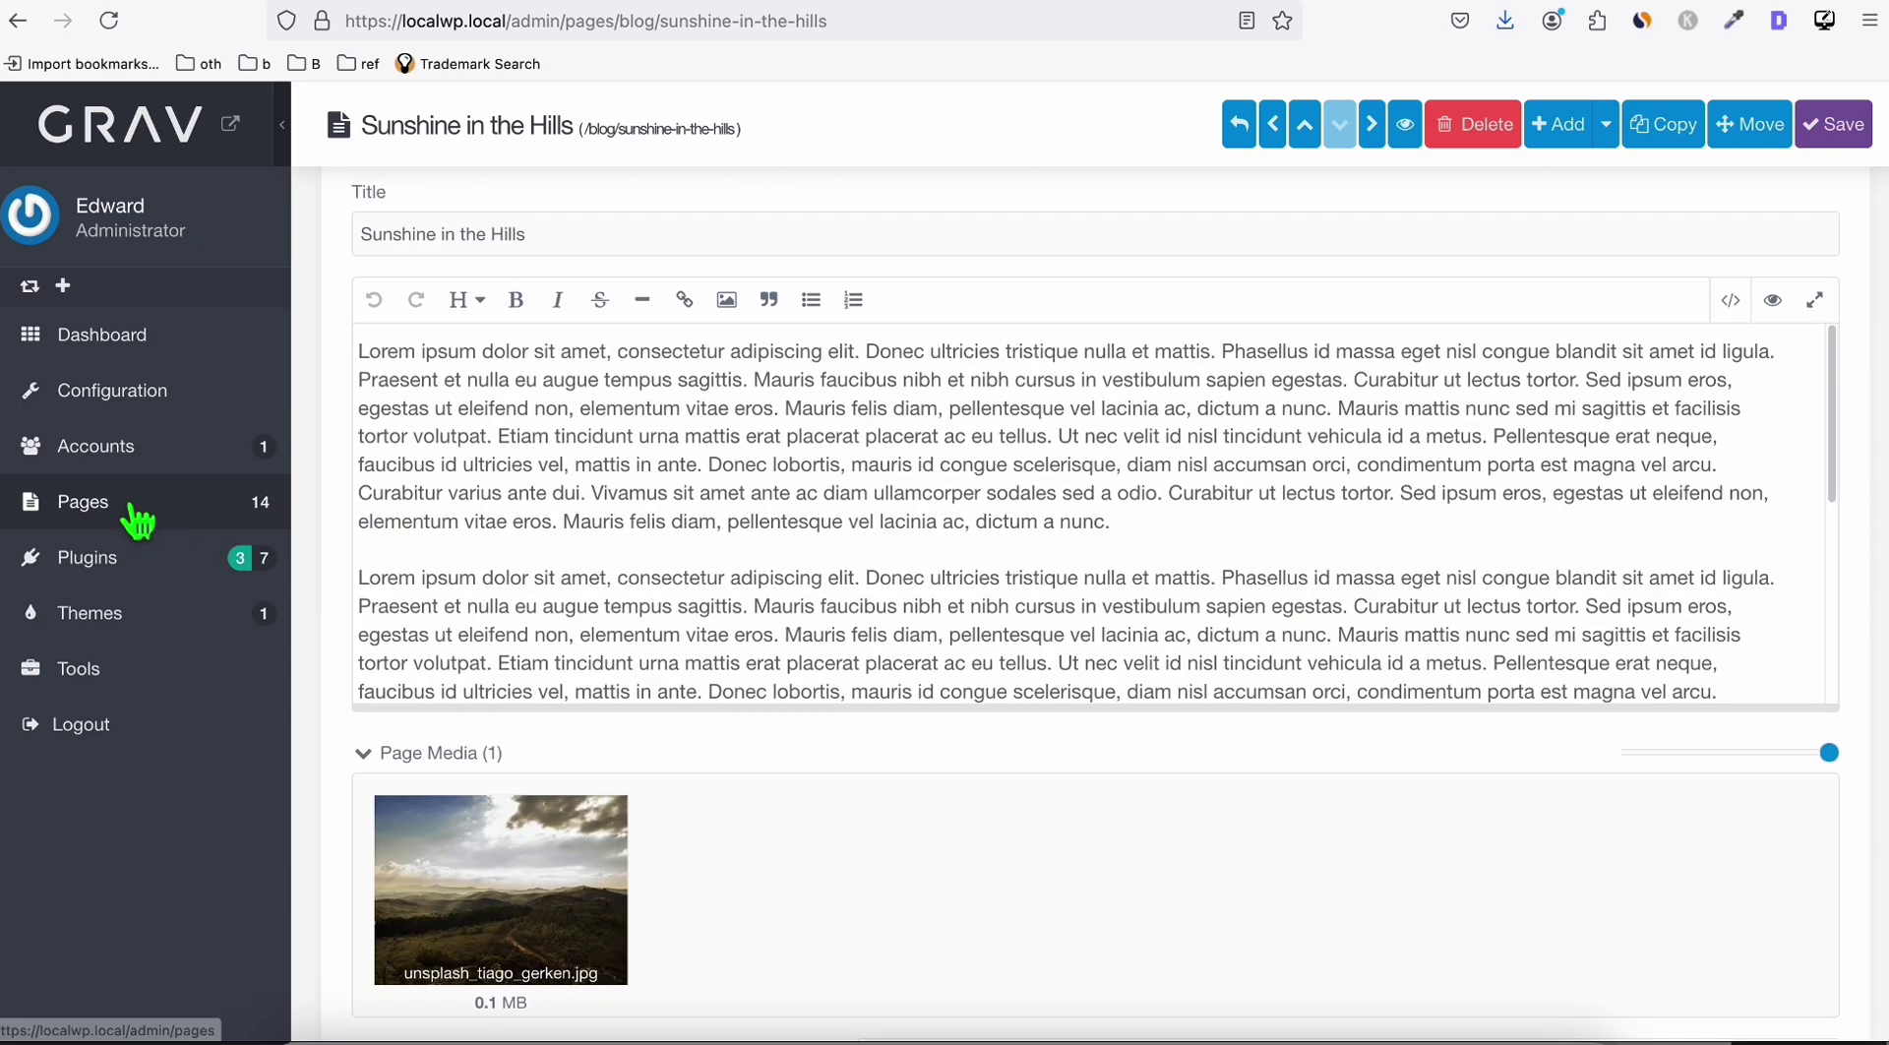
- Open the turntable page and copy its image's filename from the media metadata
click(138, 520)
click(1046, 387)
scroll(528, 677, down, 5)
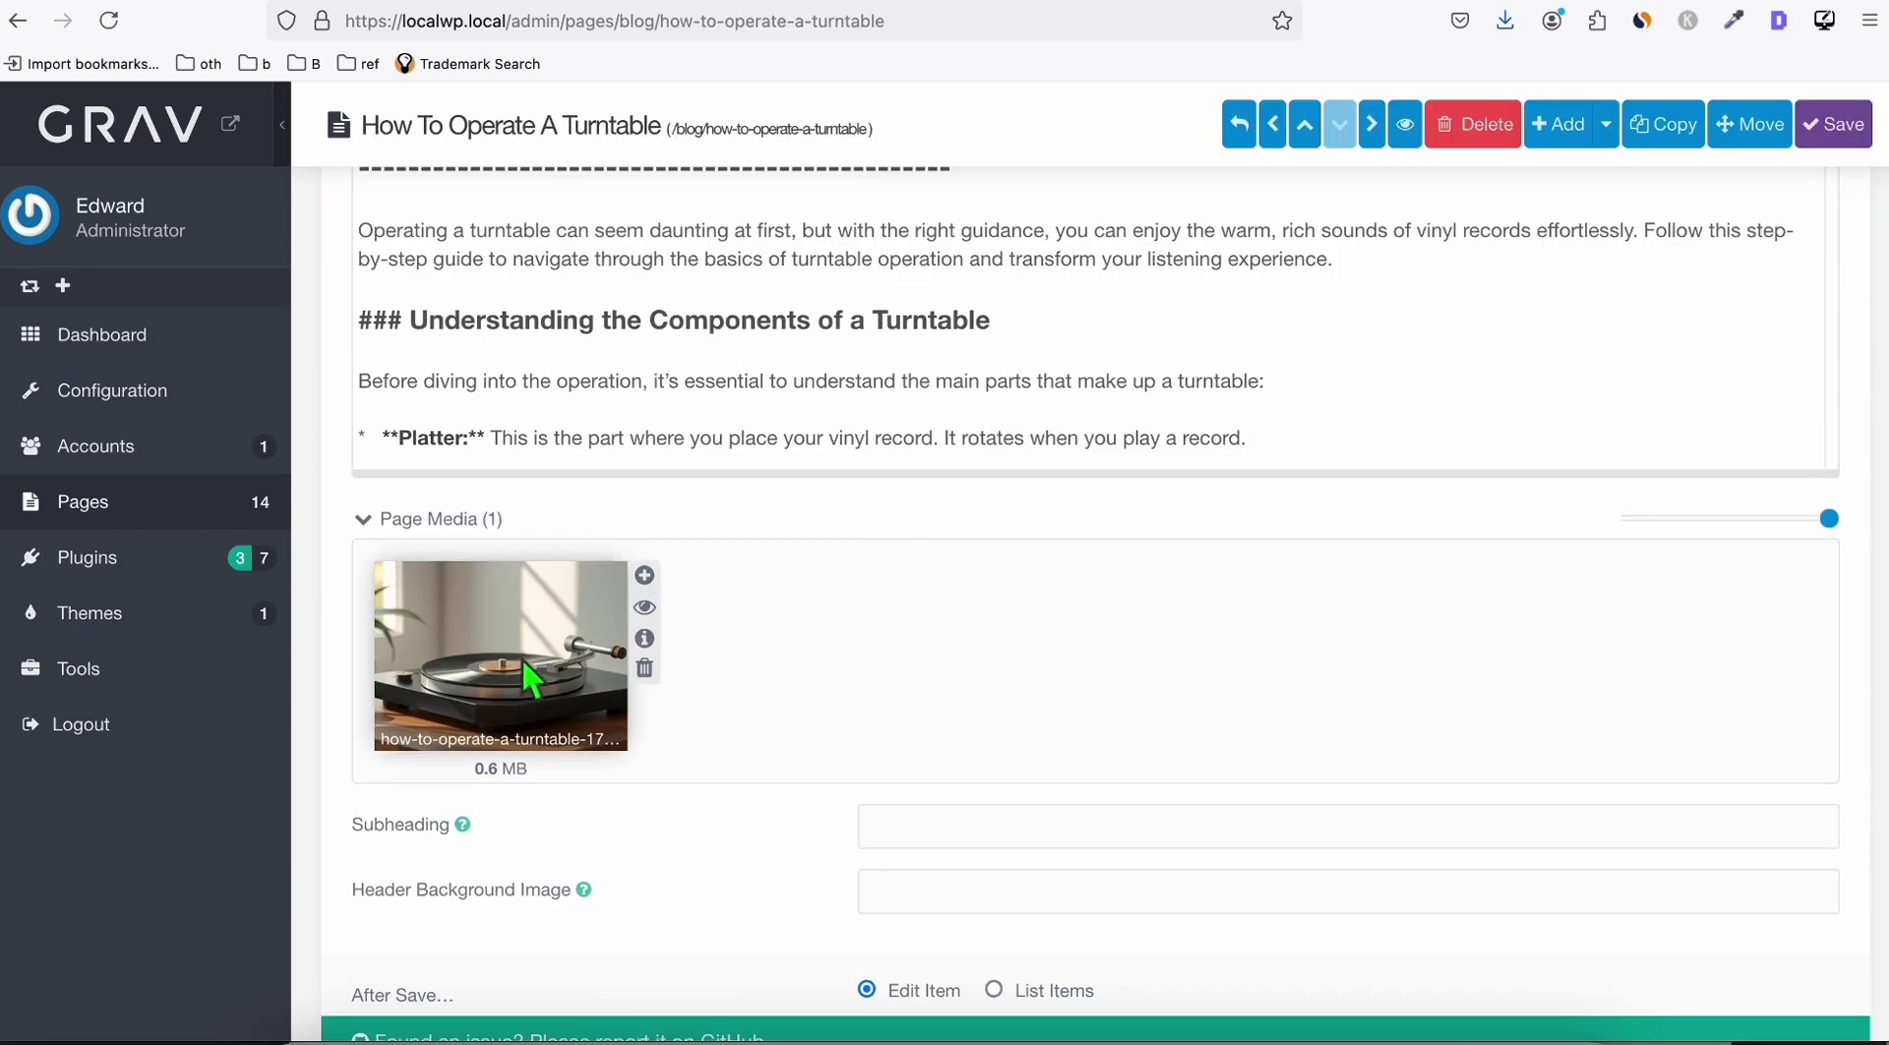
scroll(591, 669, down, 1)
click(644, 571)
click(1242, 734)
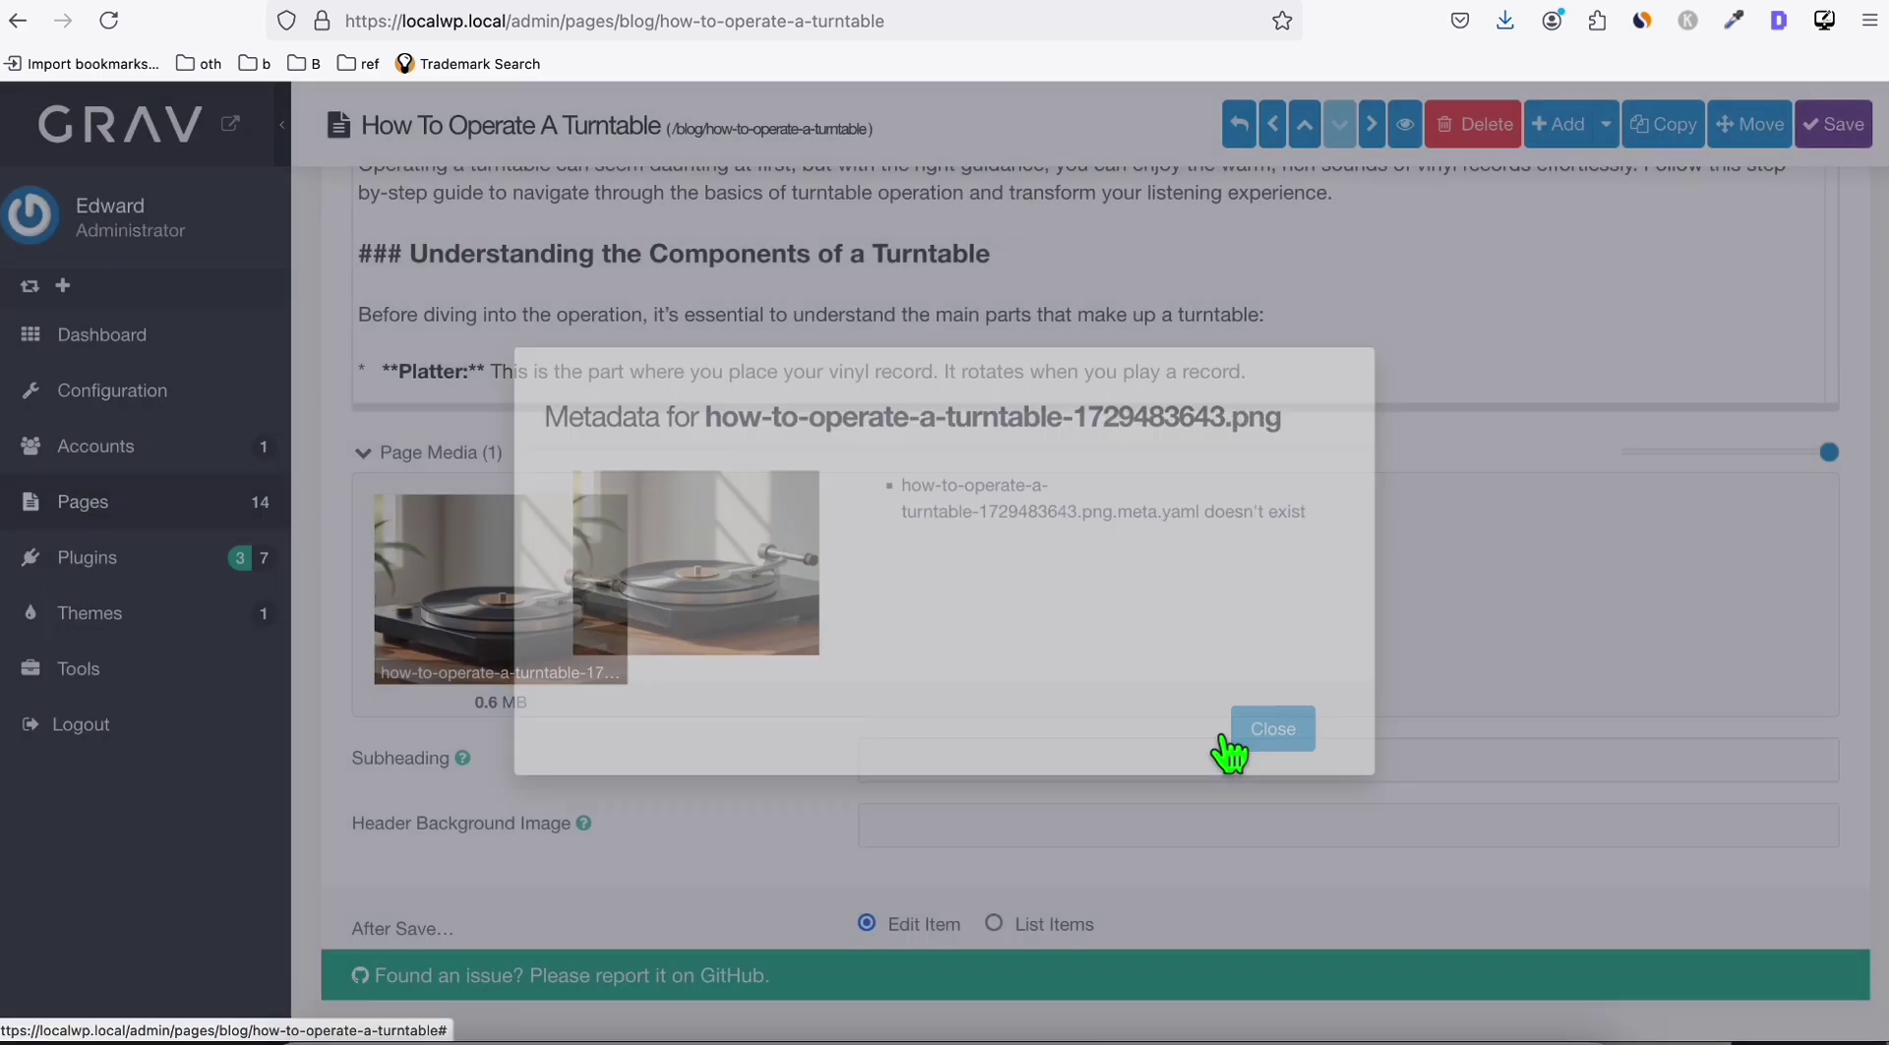
mouse_move(522, 633)
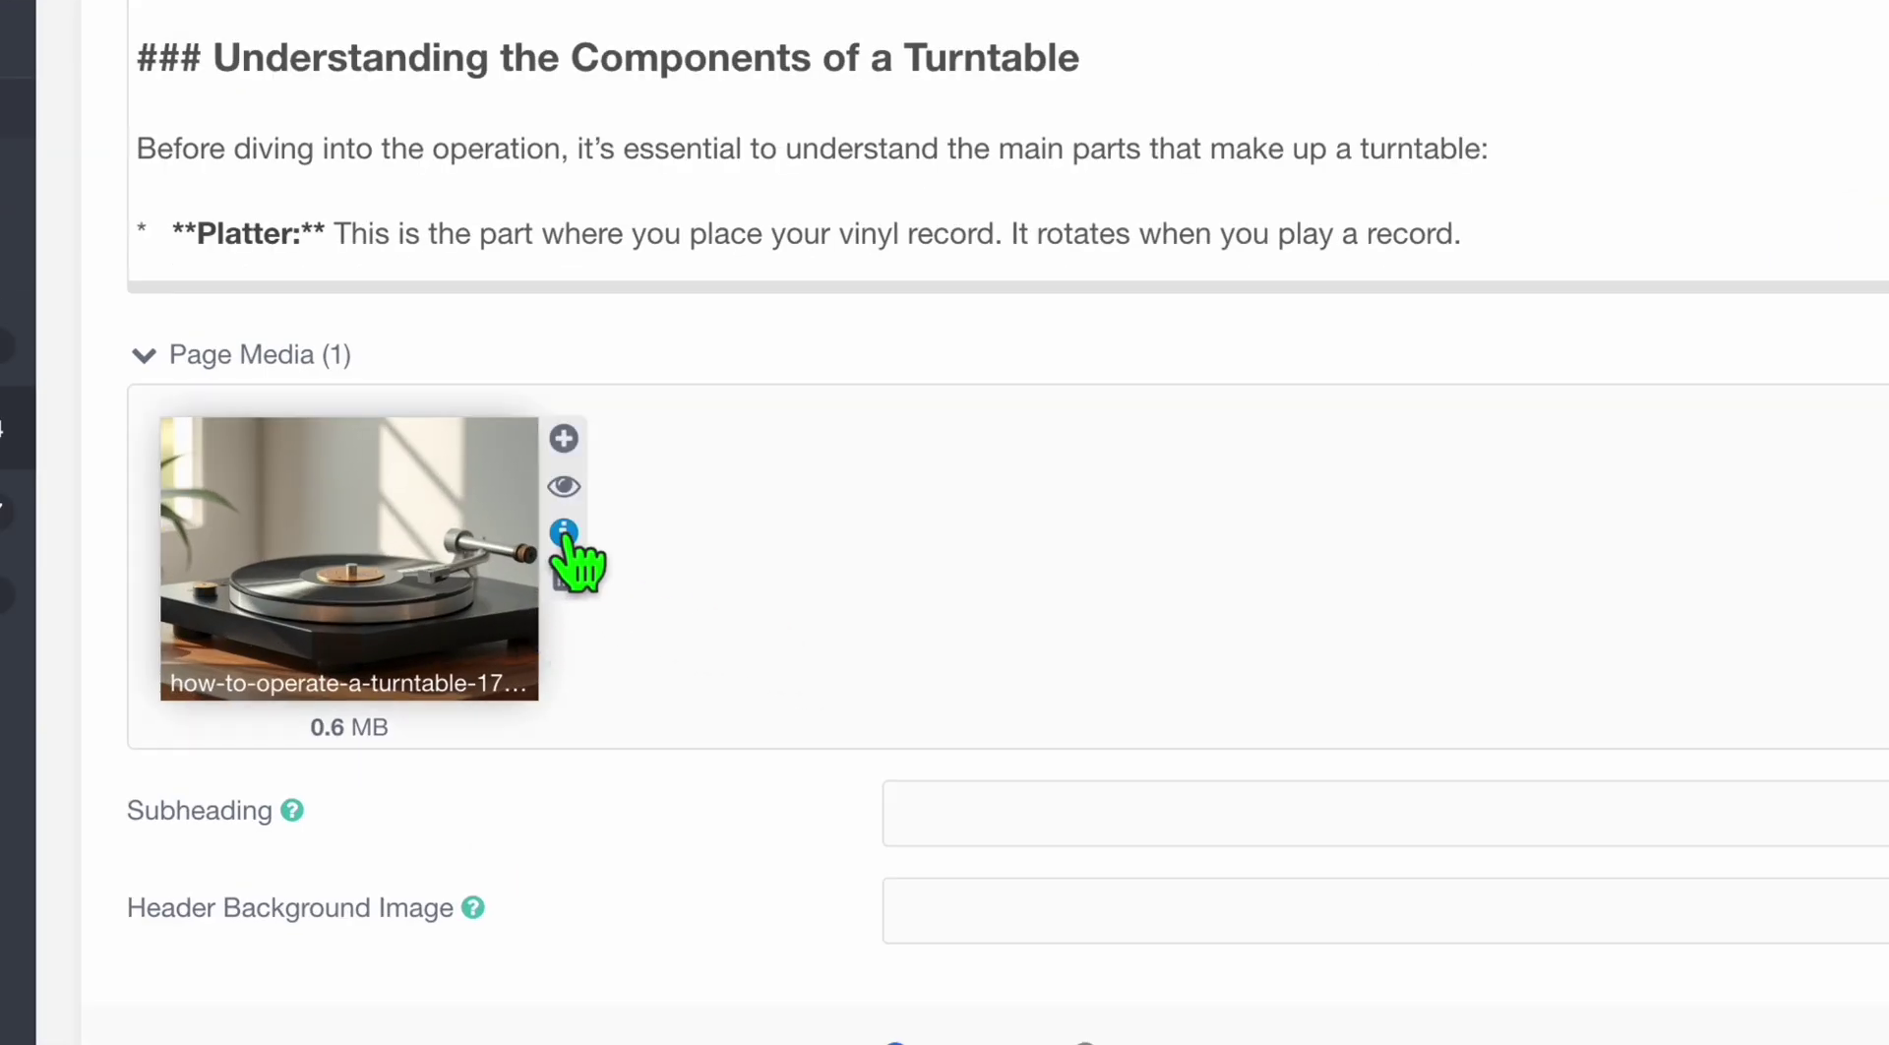
click(561, 536)
drag(1535, 294, 791, 303)
key(ctrl+c)
key(Escape)
click(919, 808)
- Set Header Background Image to how-to-operate-a-turntable-1729483643.png, save, and preview the post
key(ctrl+v)
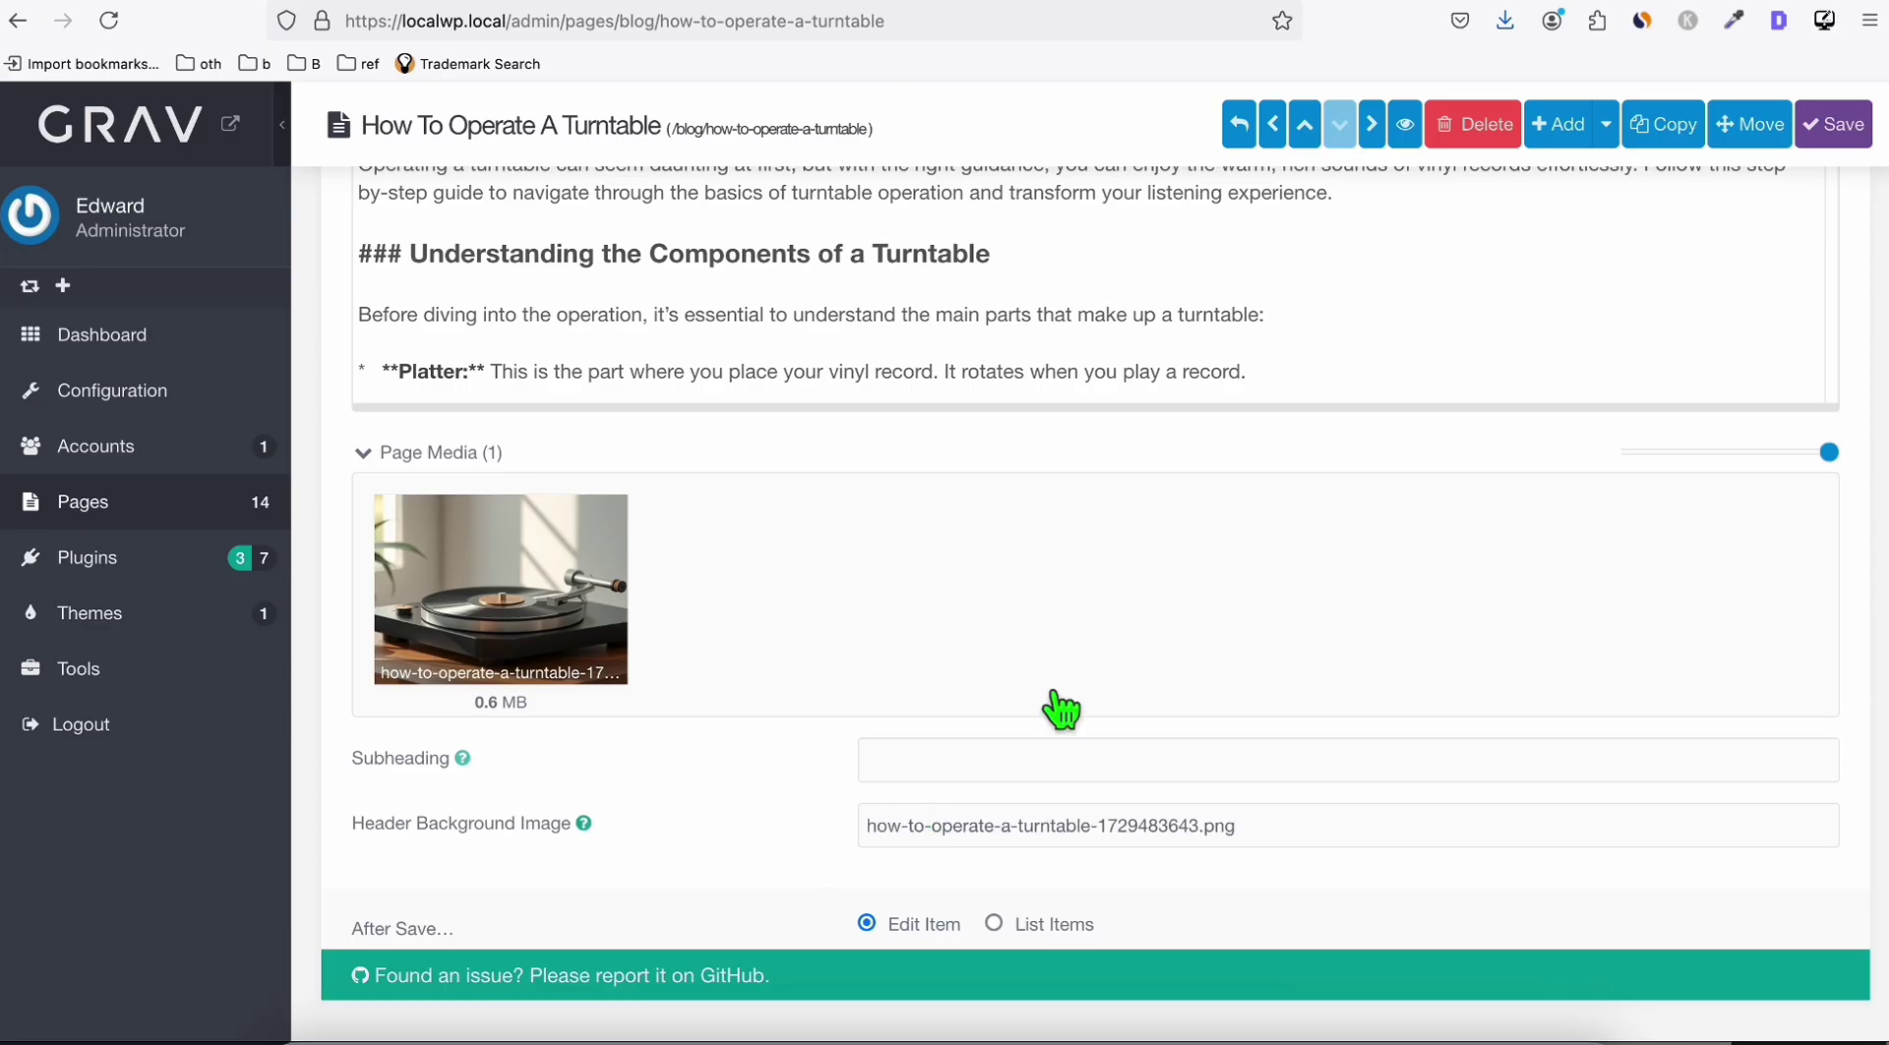
scroll(1610, 293, up, 1)
scroll(1610, 293, up, 3)
click(1837, 126)
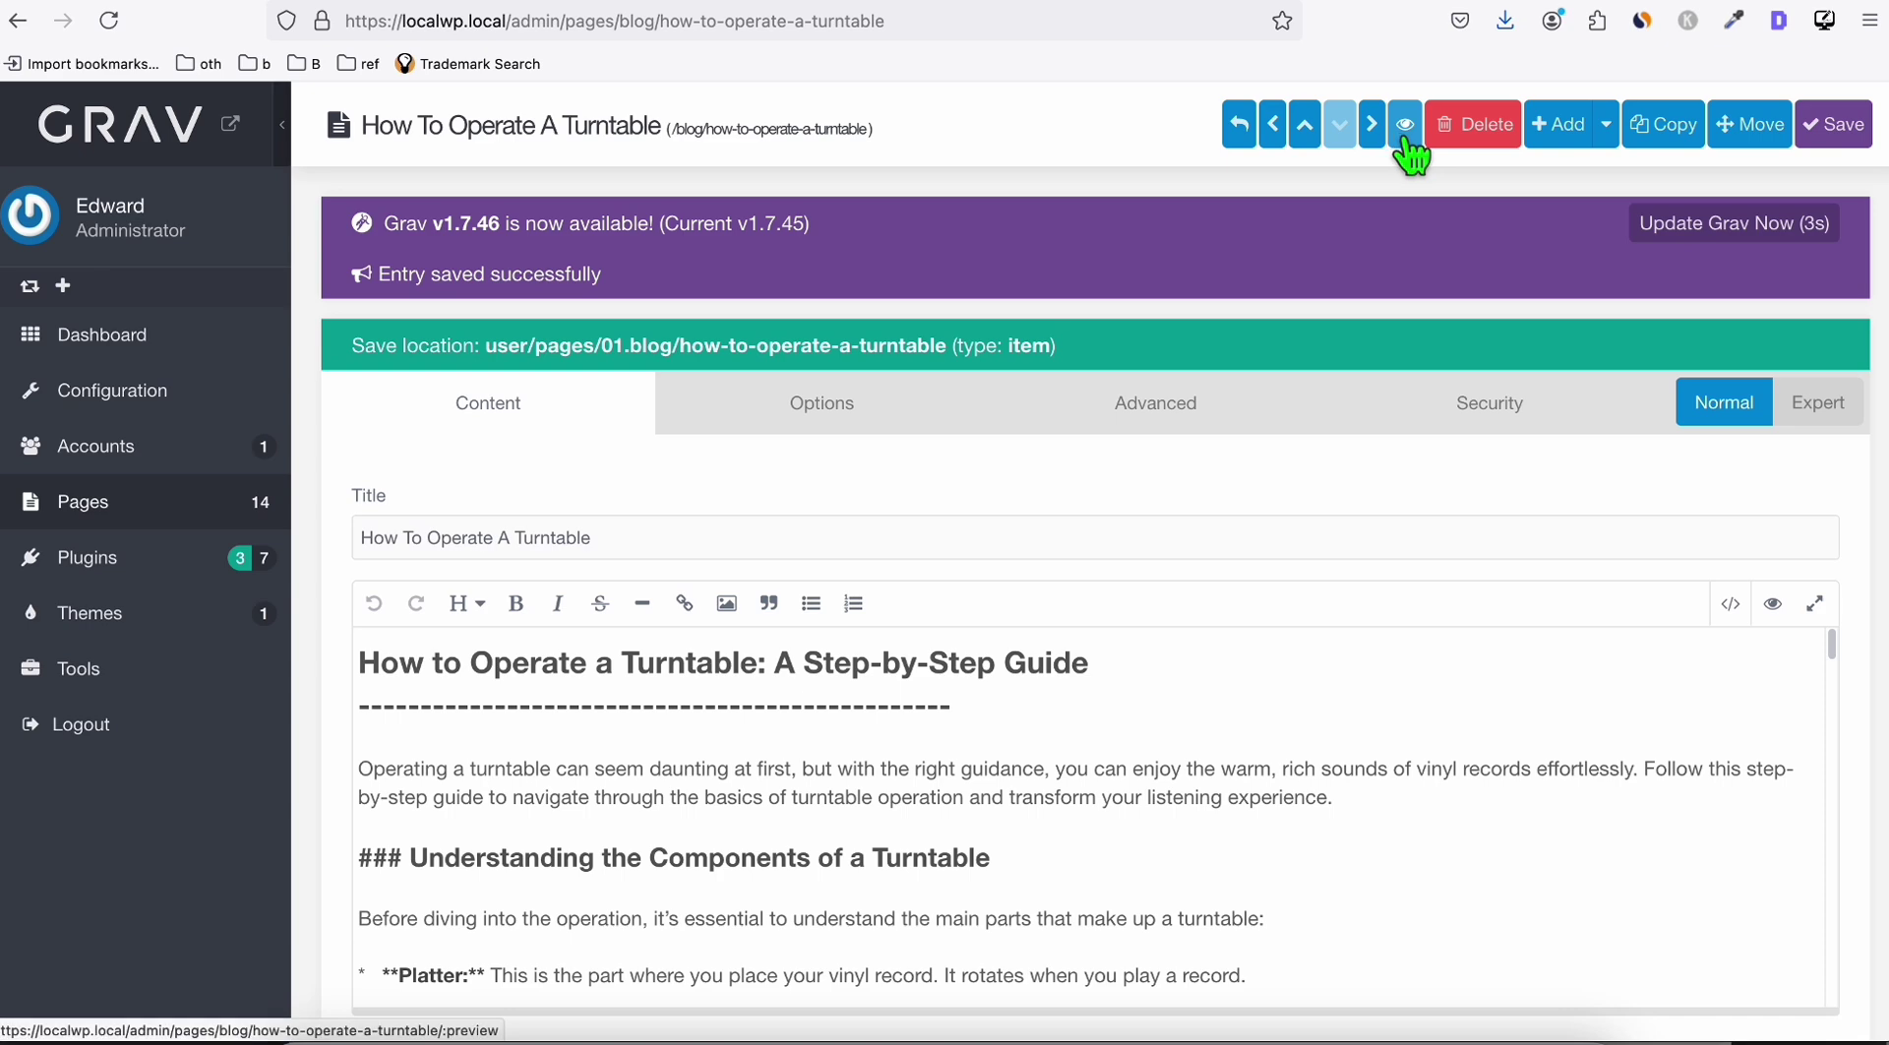
click(1405, 126)
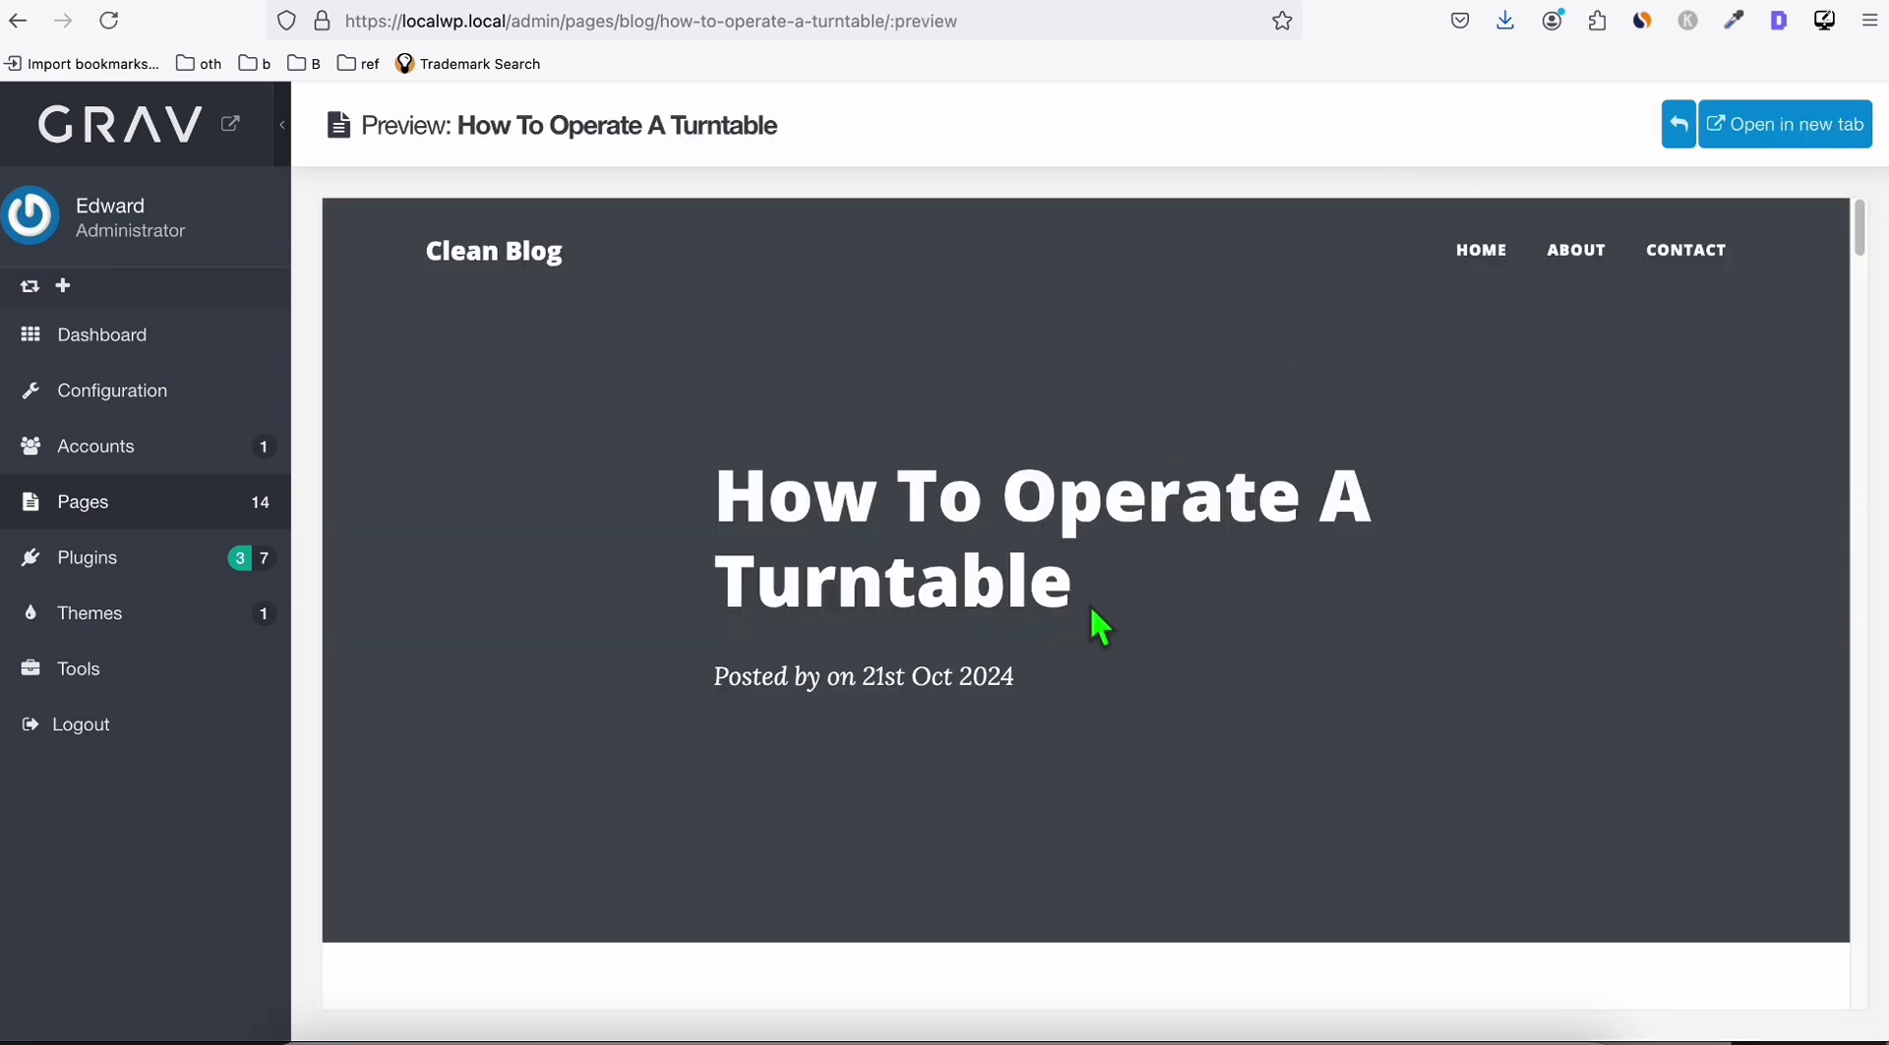
- Clear the Grav cache from the Dashboard and scroll through the turntable post preview
click(78, 340)
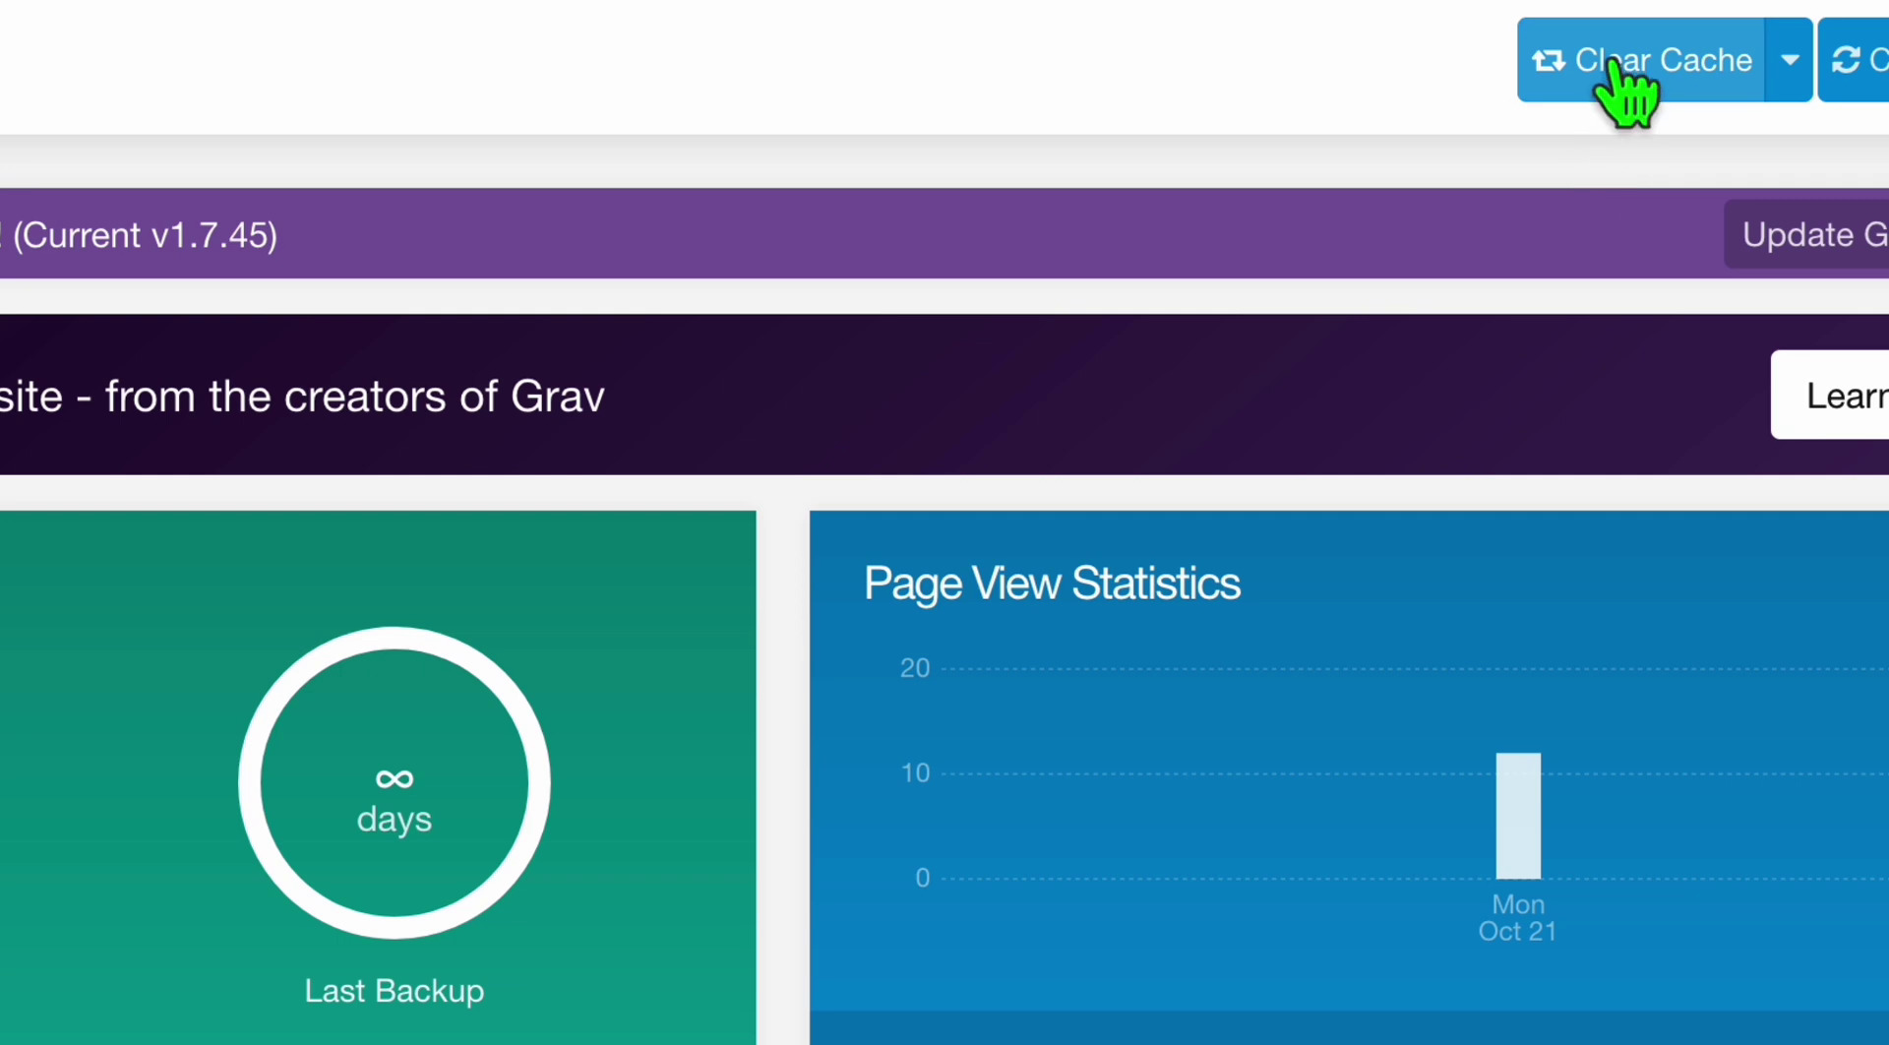
click(1566, 126)
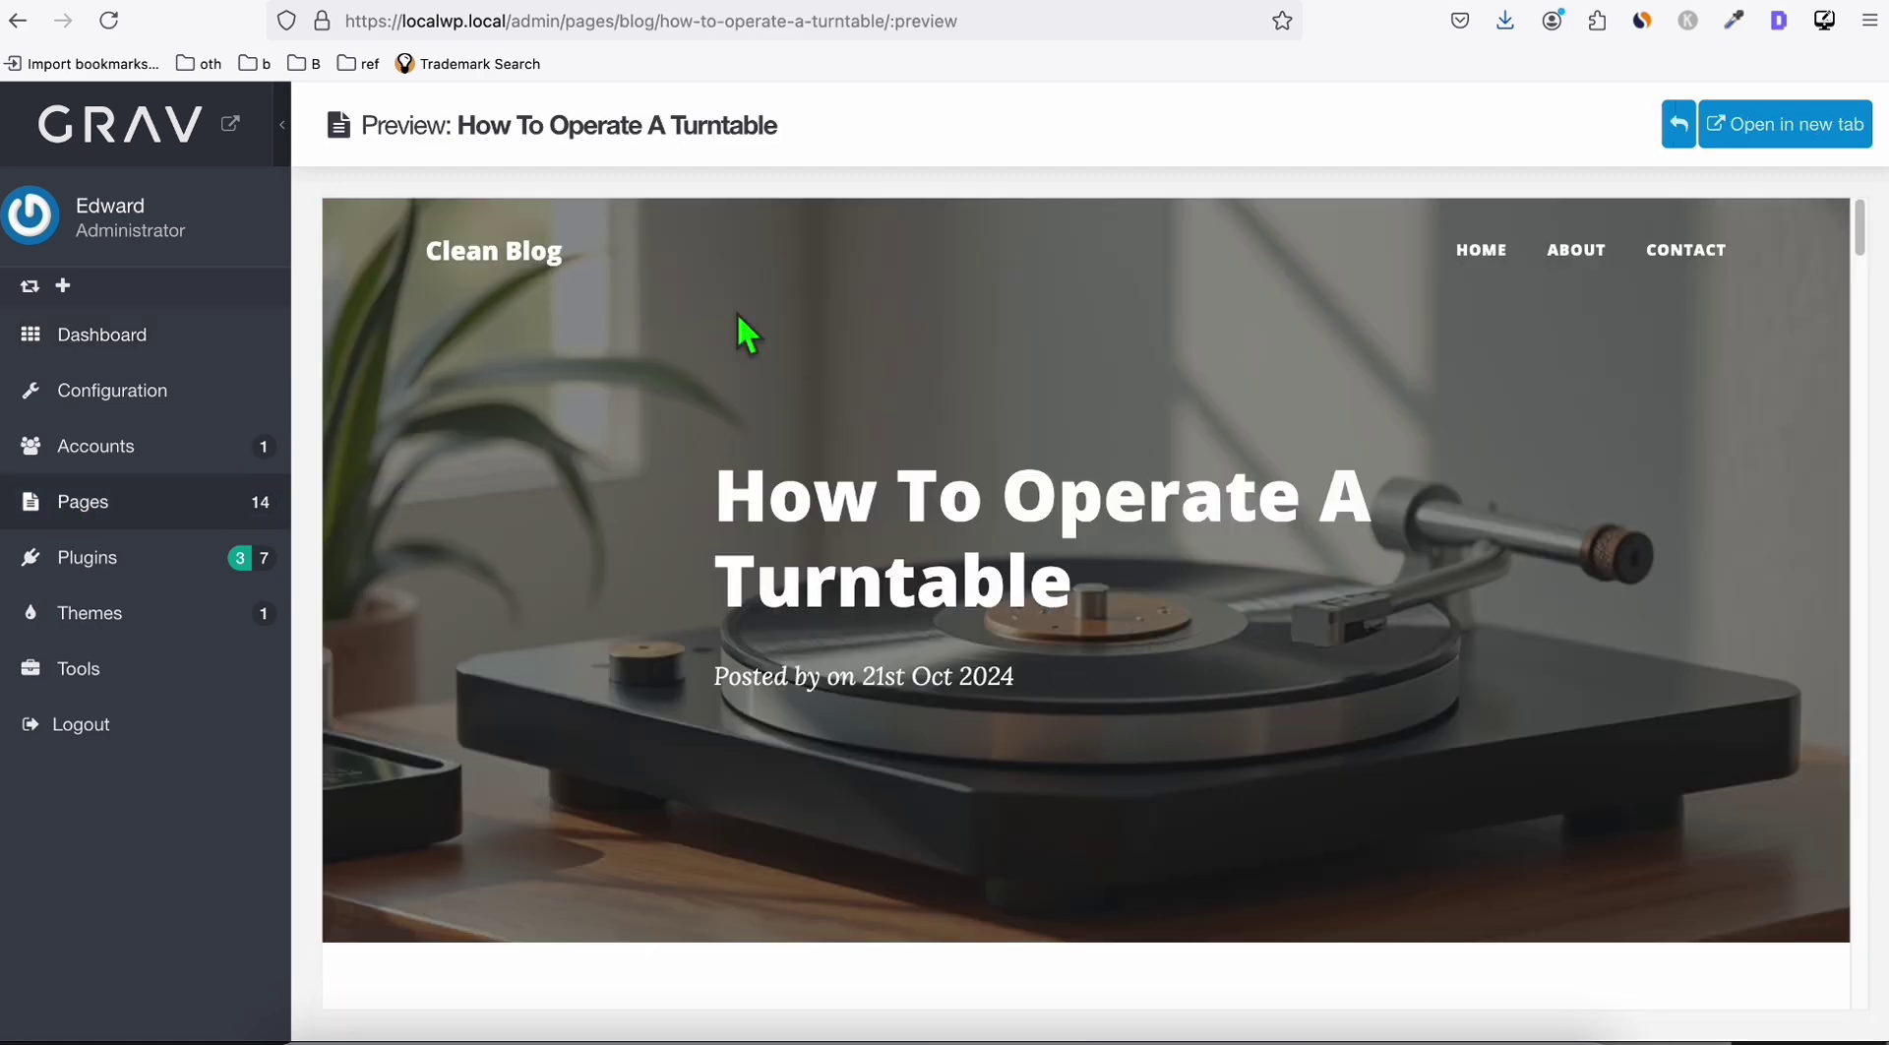
scroll(907, 547, down, 2)
scroll(1115, 546, down, 2)
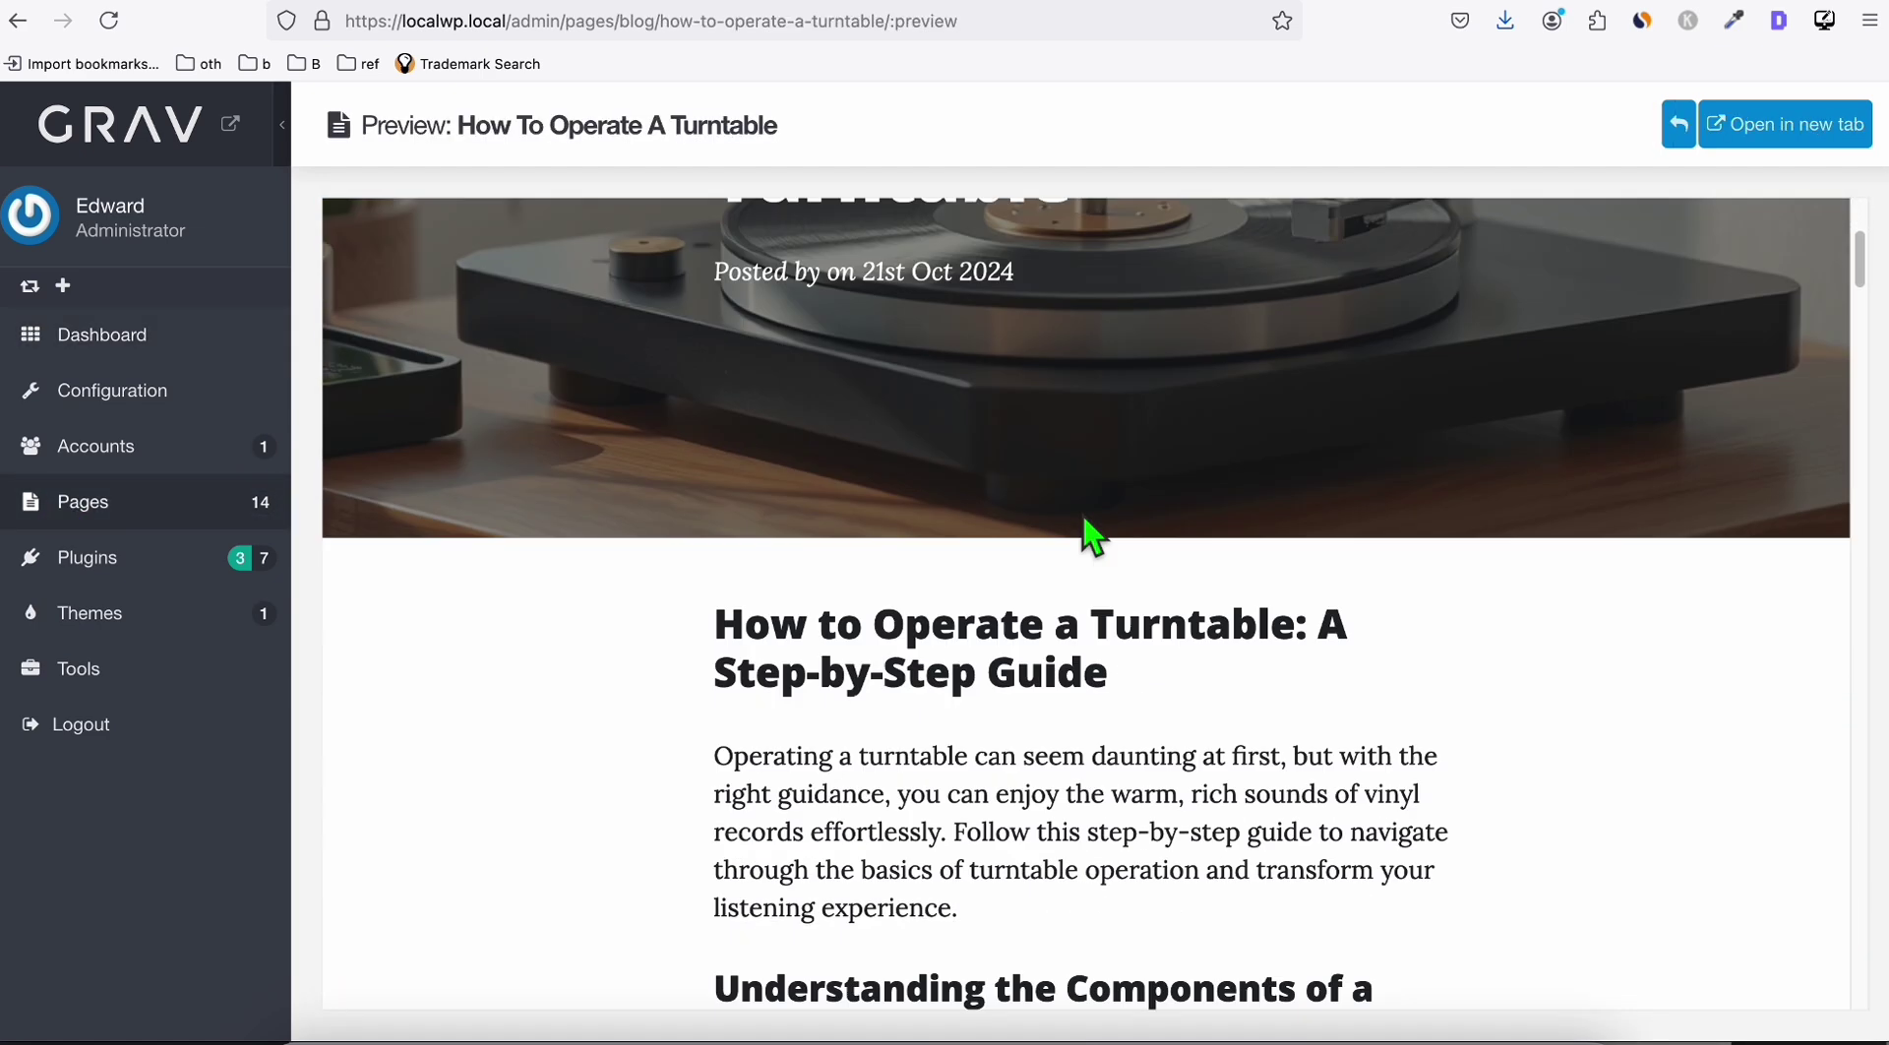
scroll(1088, 539, up, 4)
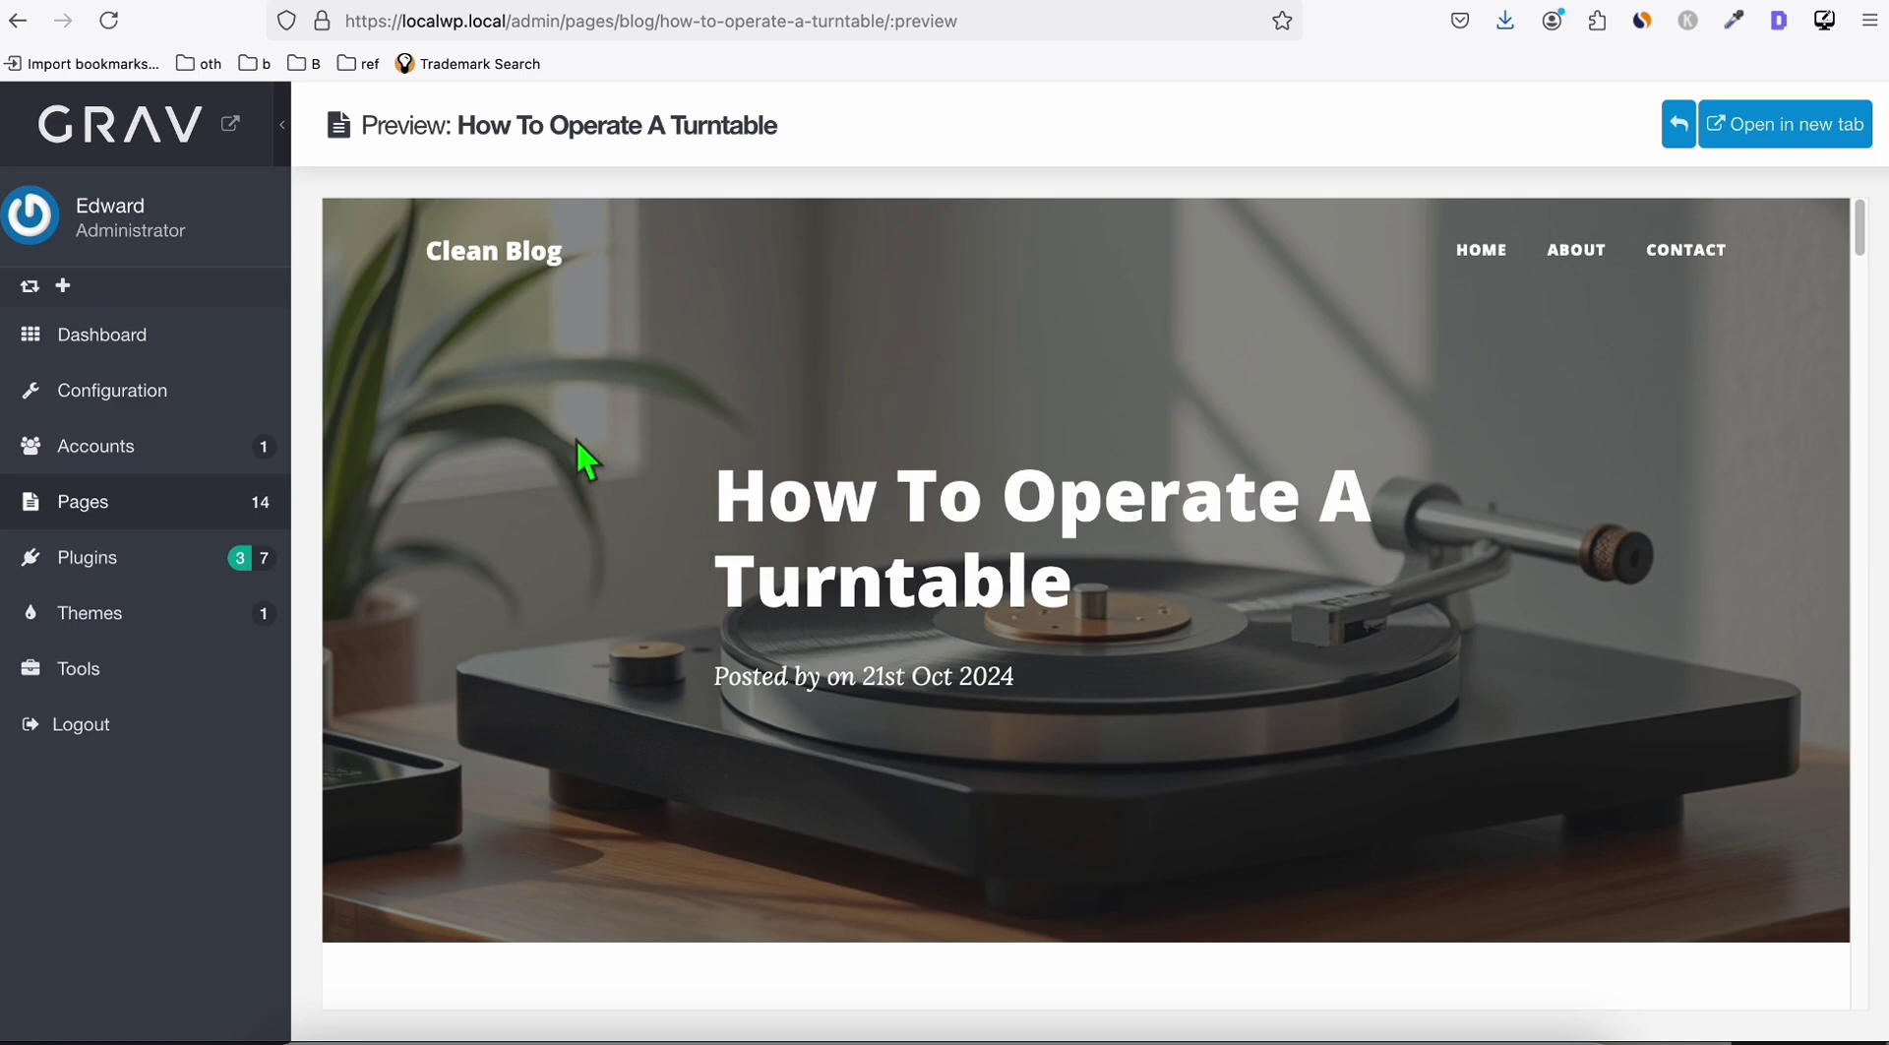
scroll(590, 462, down, 5)
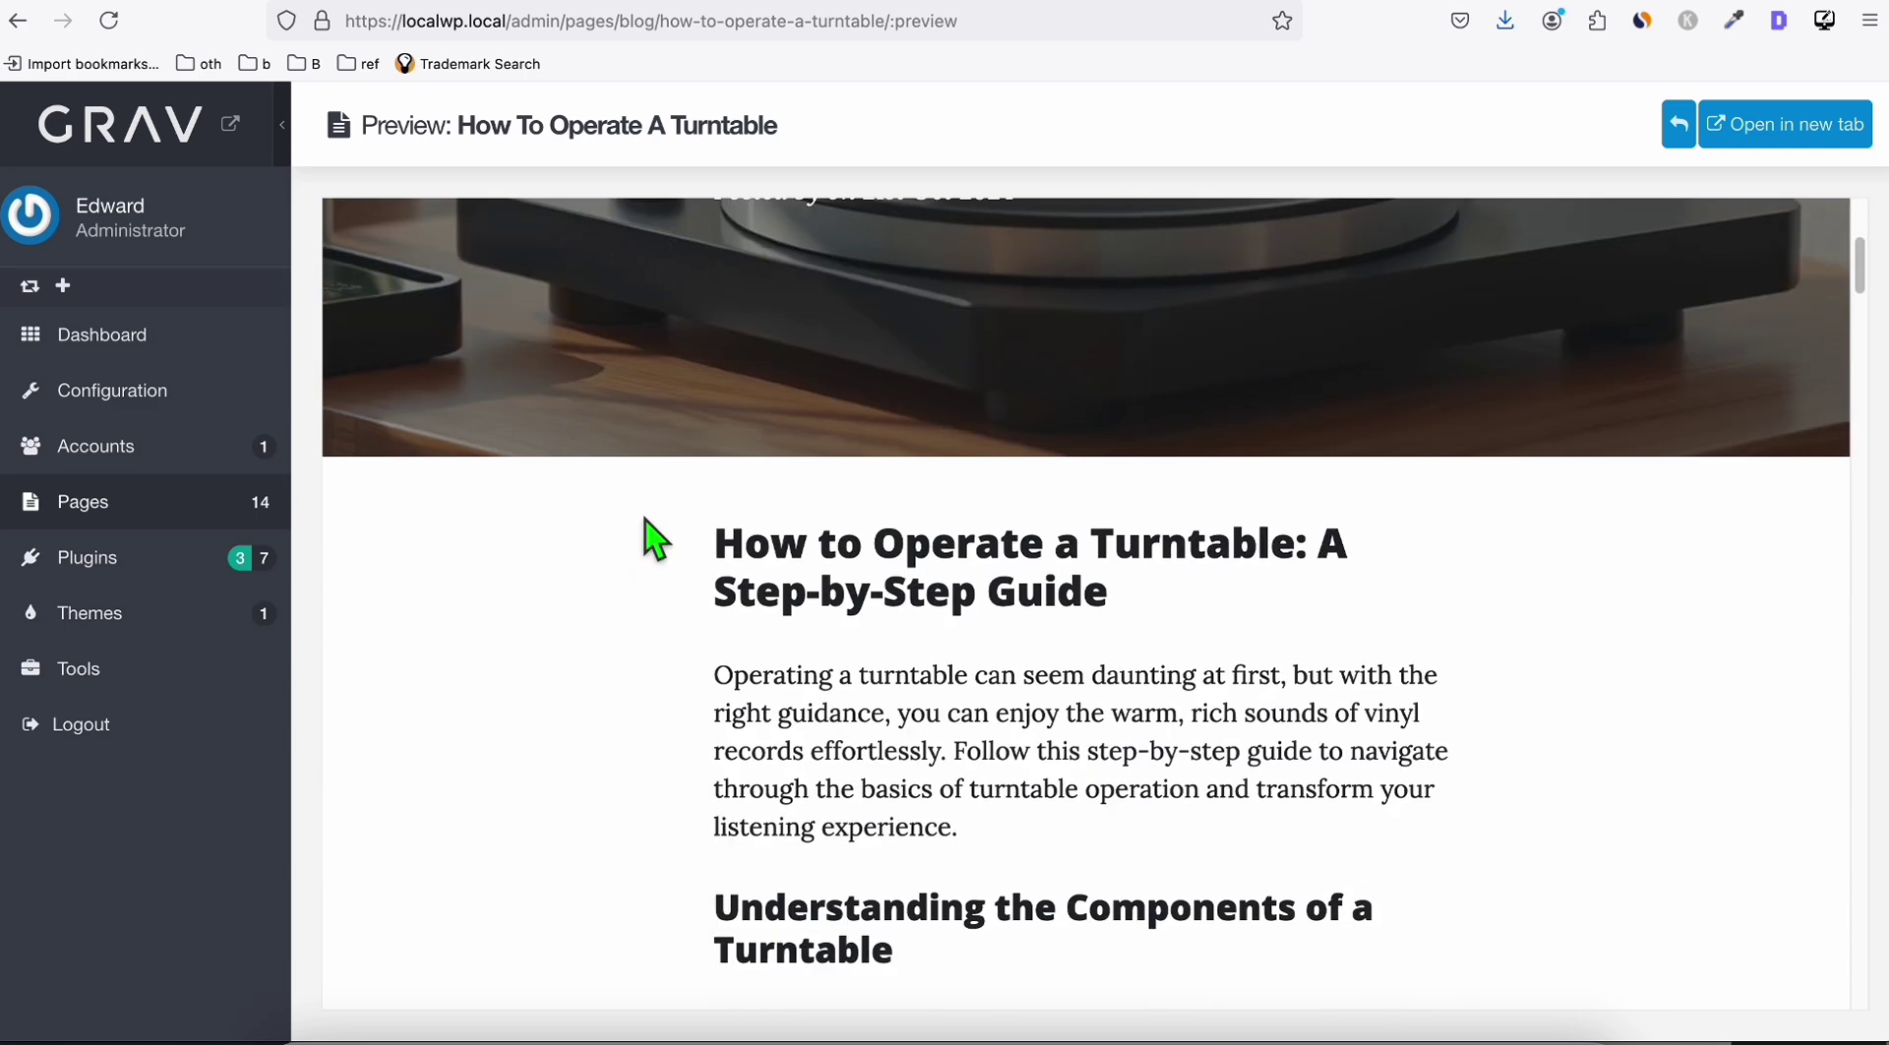
drag(718, 477, 991, 625)
scroll(992, 625, down, 15)
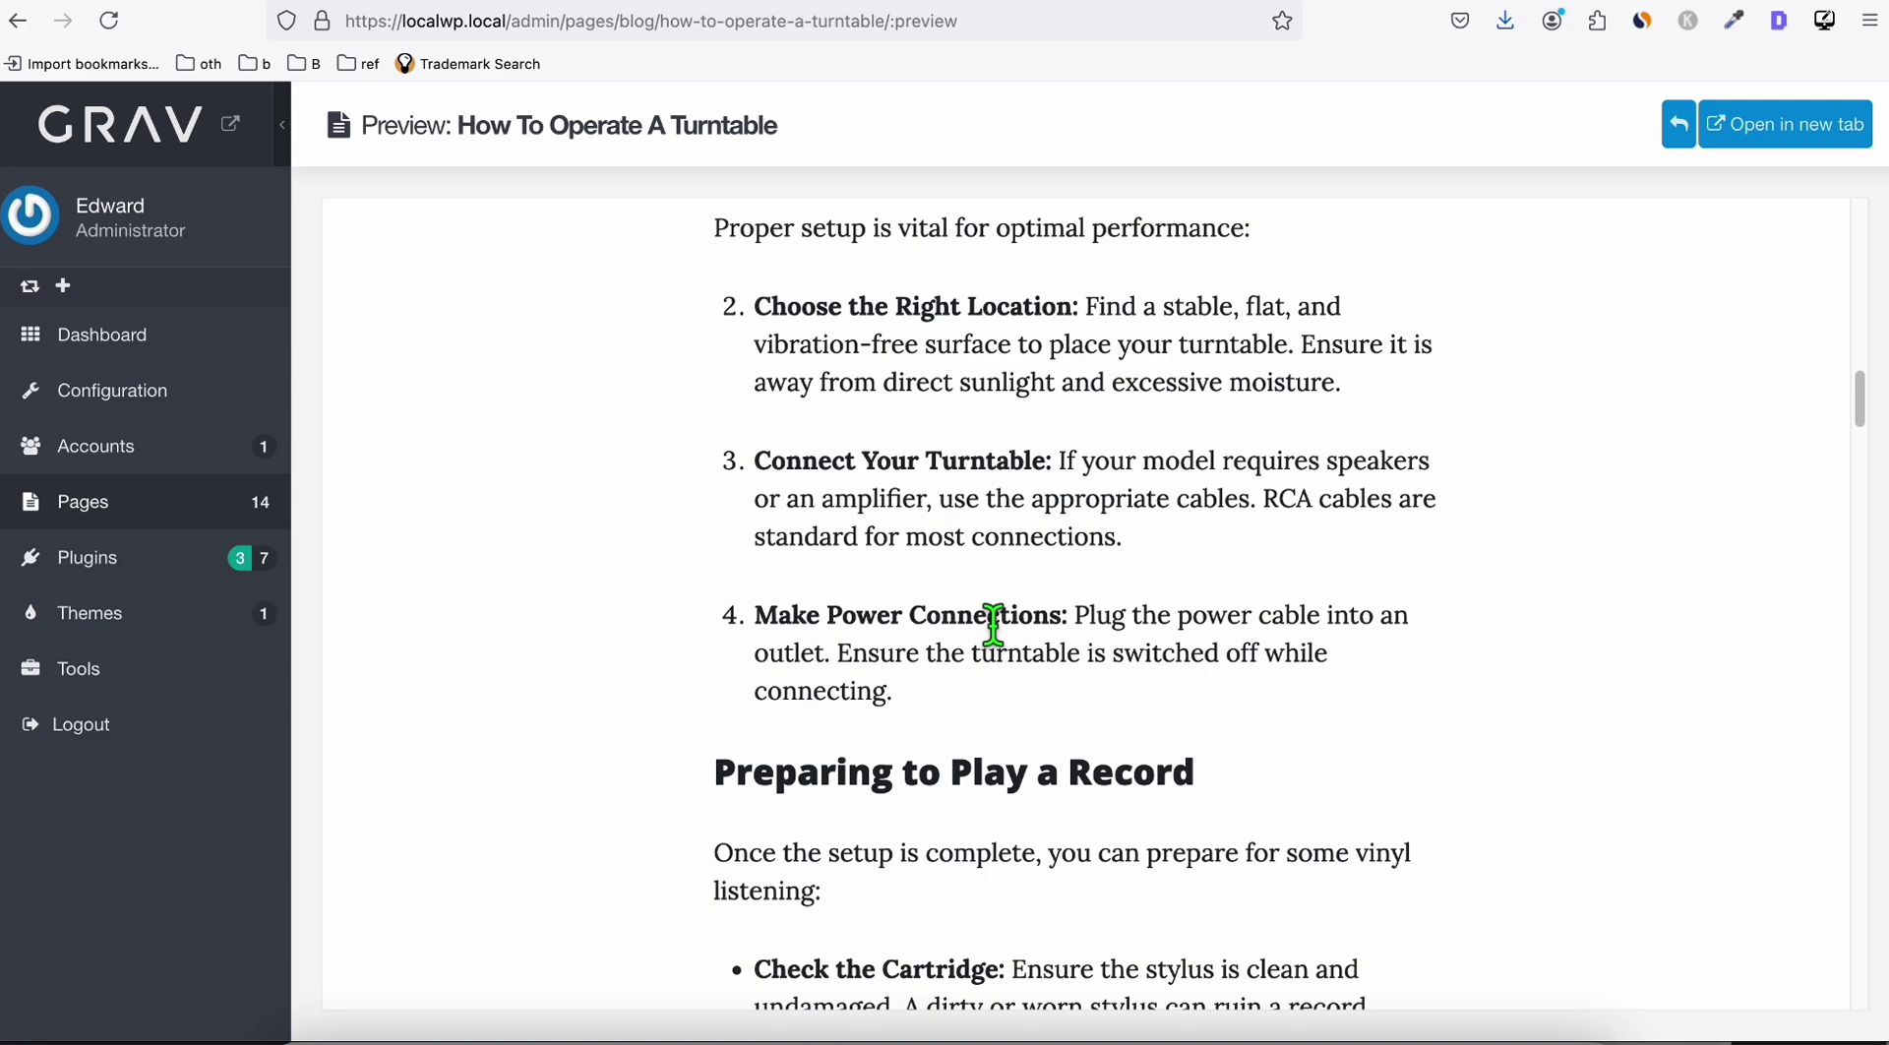
- Go back to the Generated Articles list in Article AI Generator
click(616, 5)
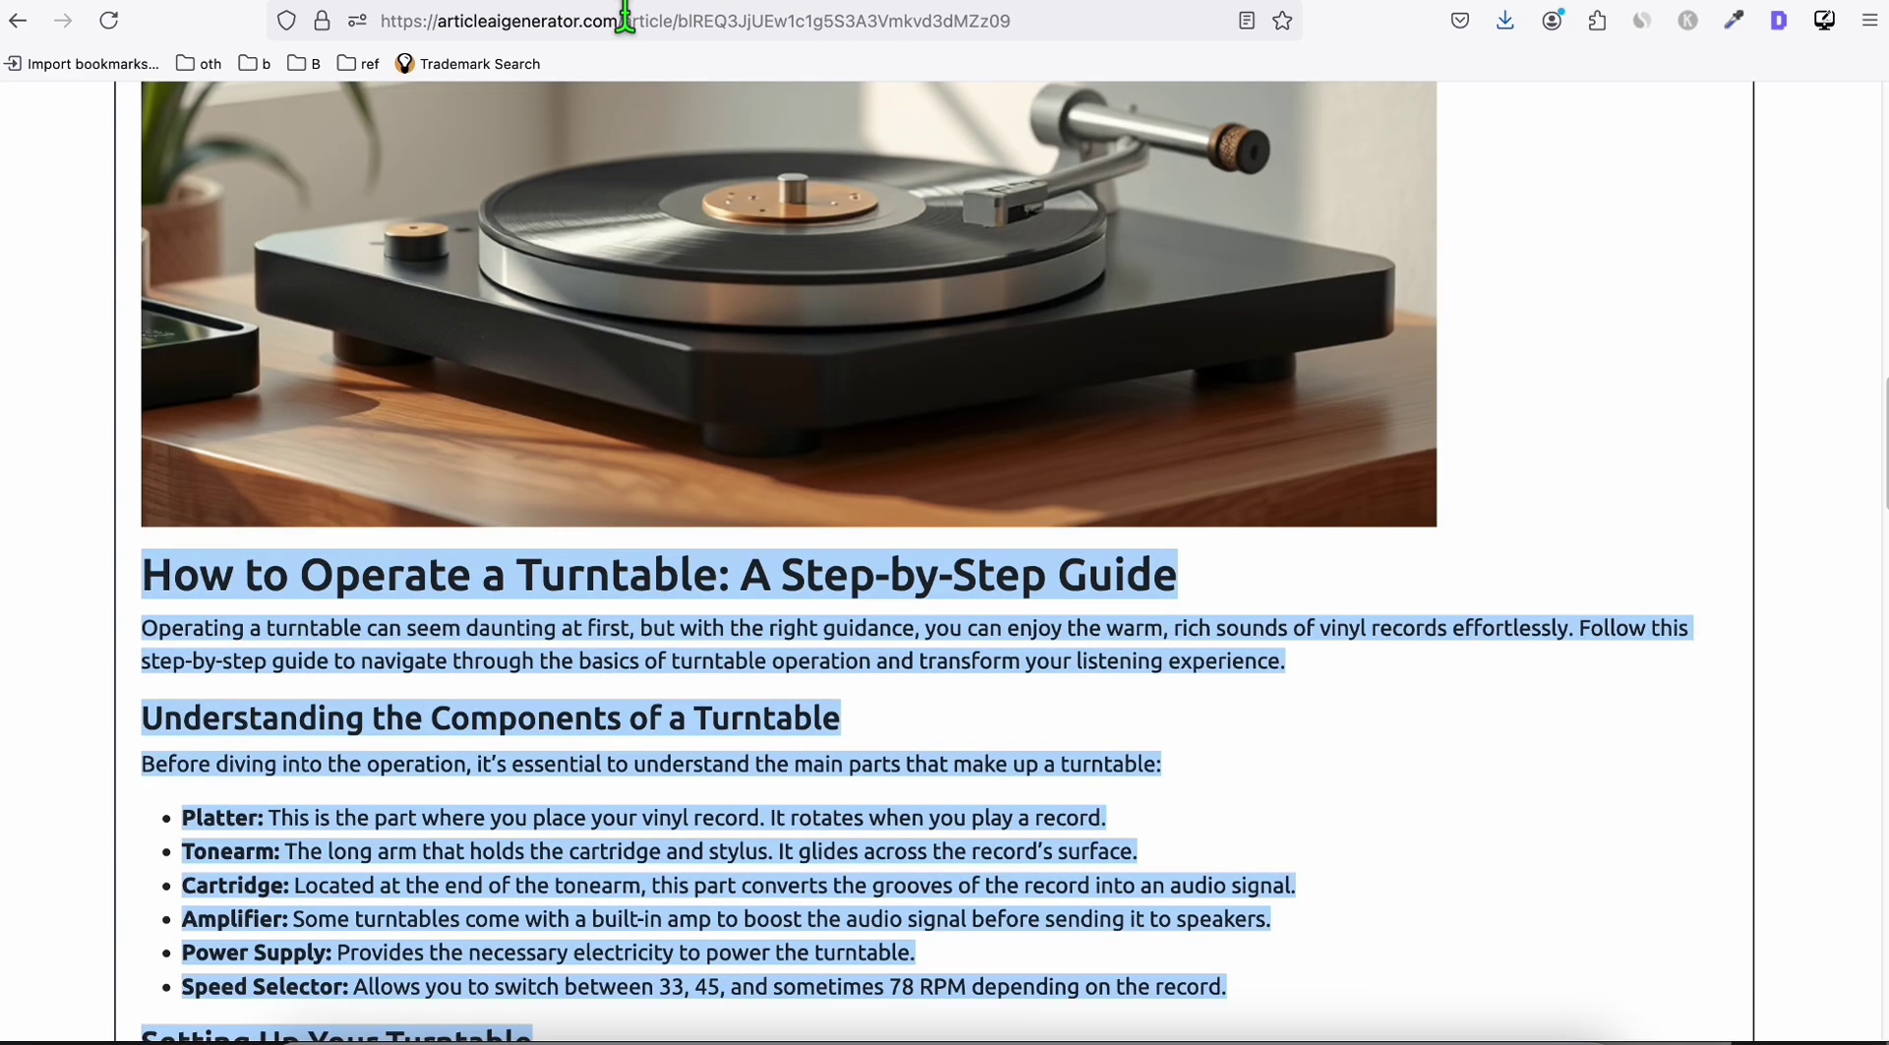
scroll(243, 197, up, 5)
click(17, 21)
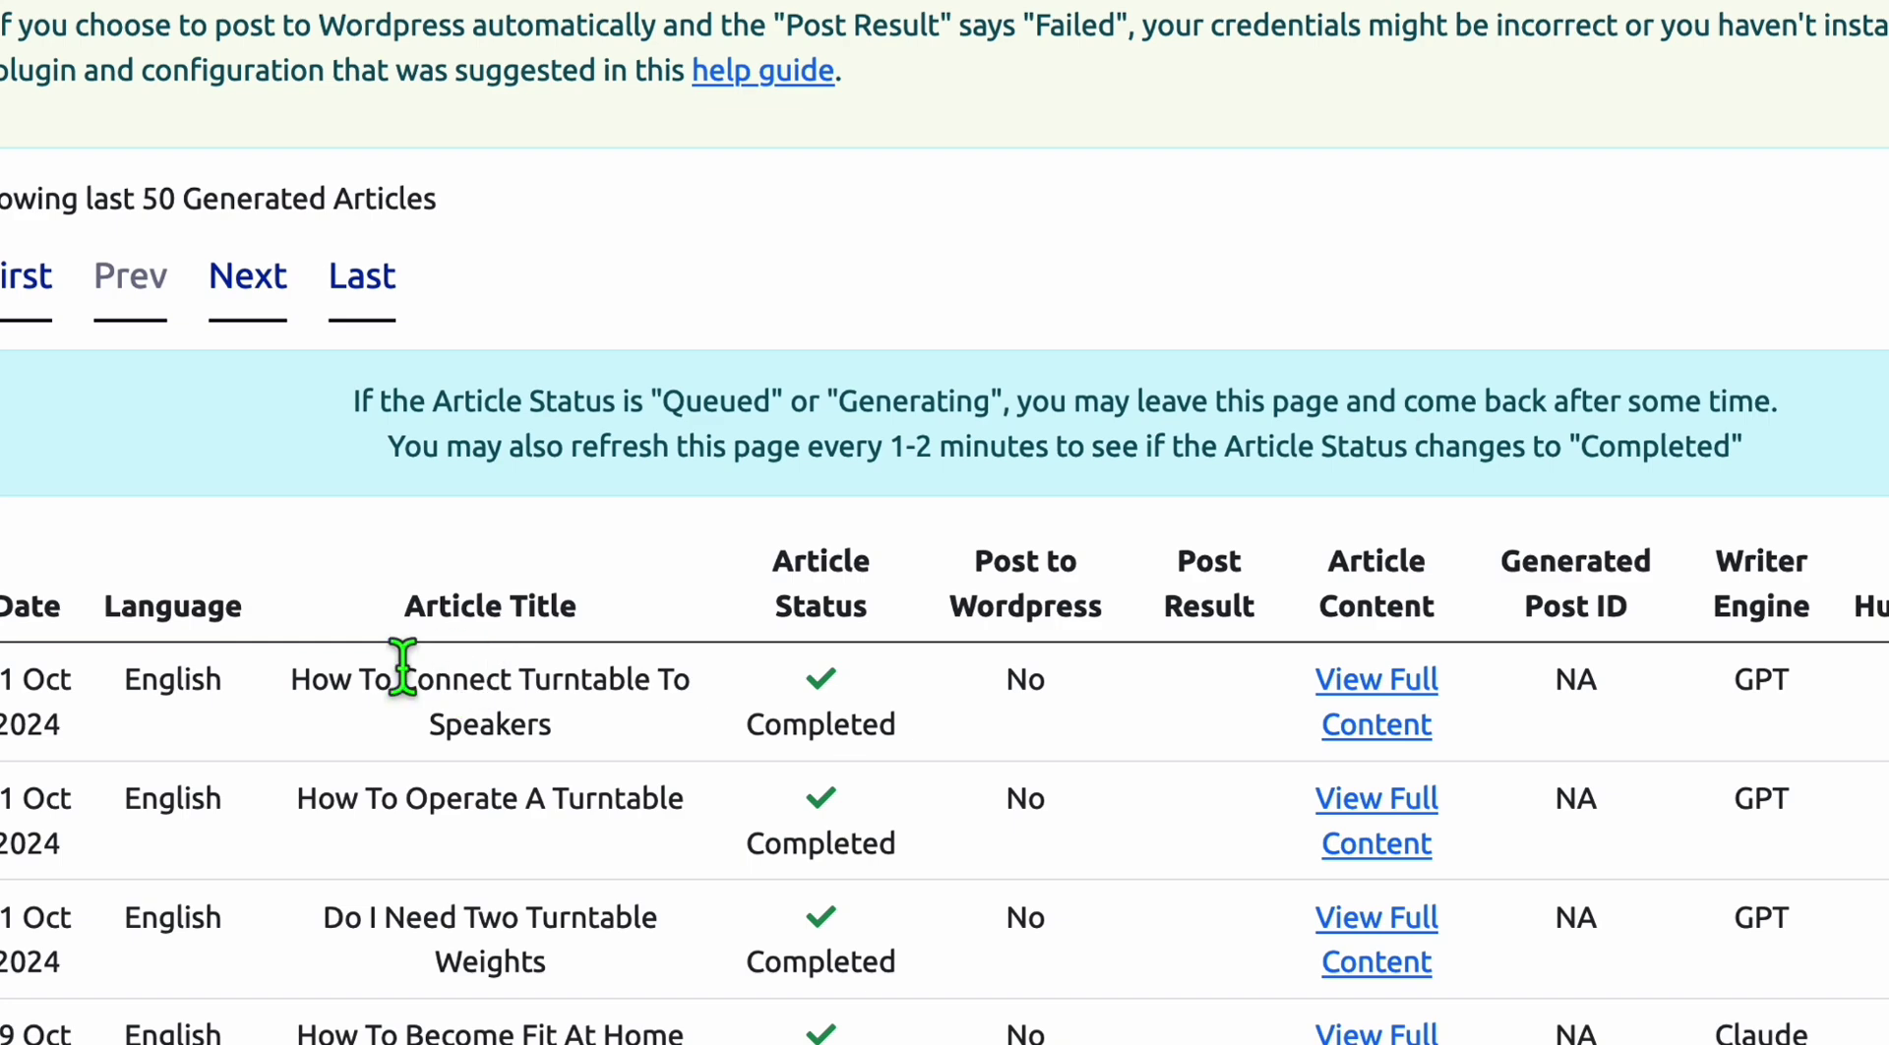
drag(324, 675, 582, 711)
click(582, 710)
drag(328, 899, 544, 924)
click(544, 924)
- Open 'Do I Need Two Turntable Weights' and select its heading and body text
click(1378, 925)
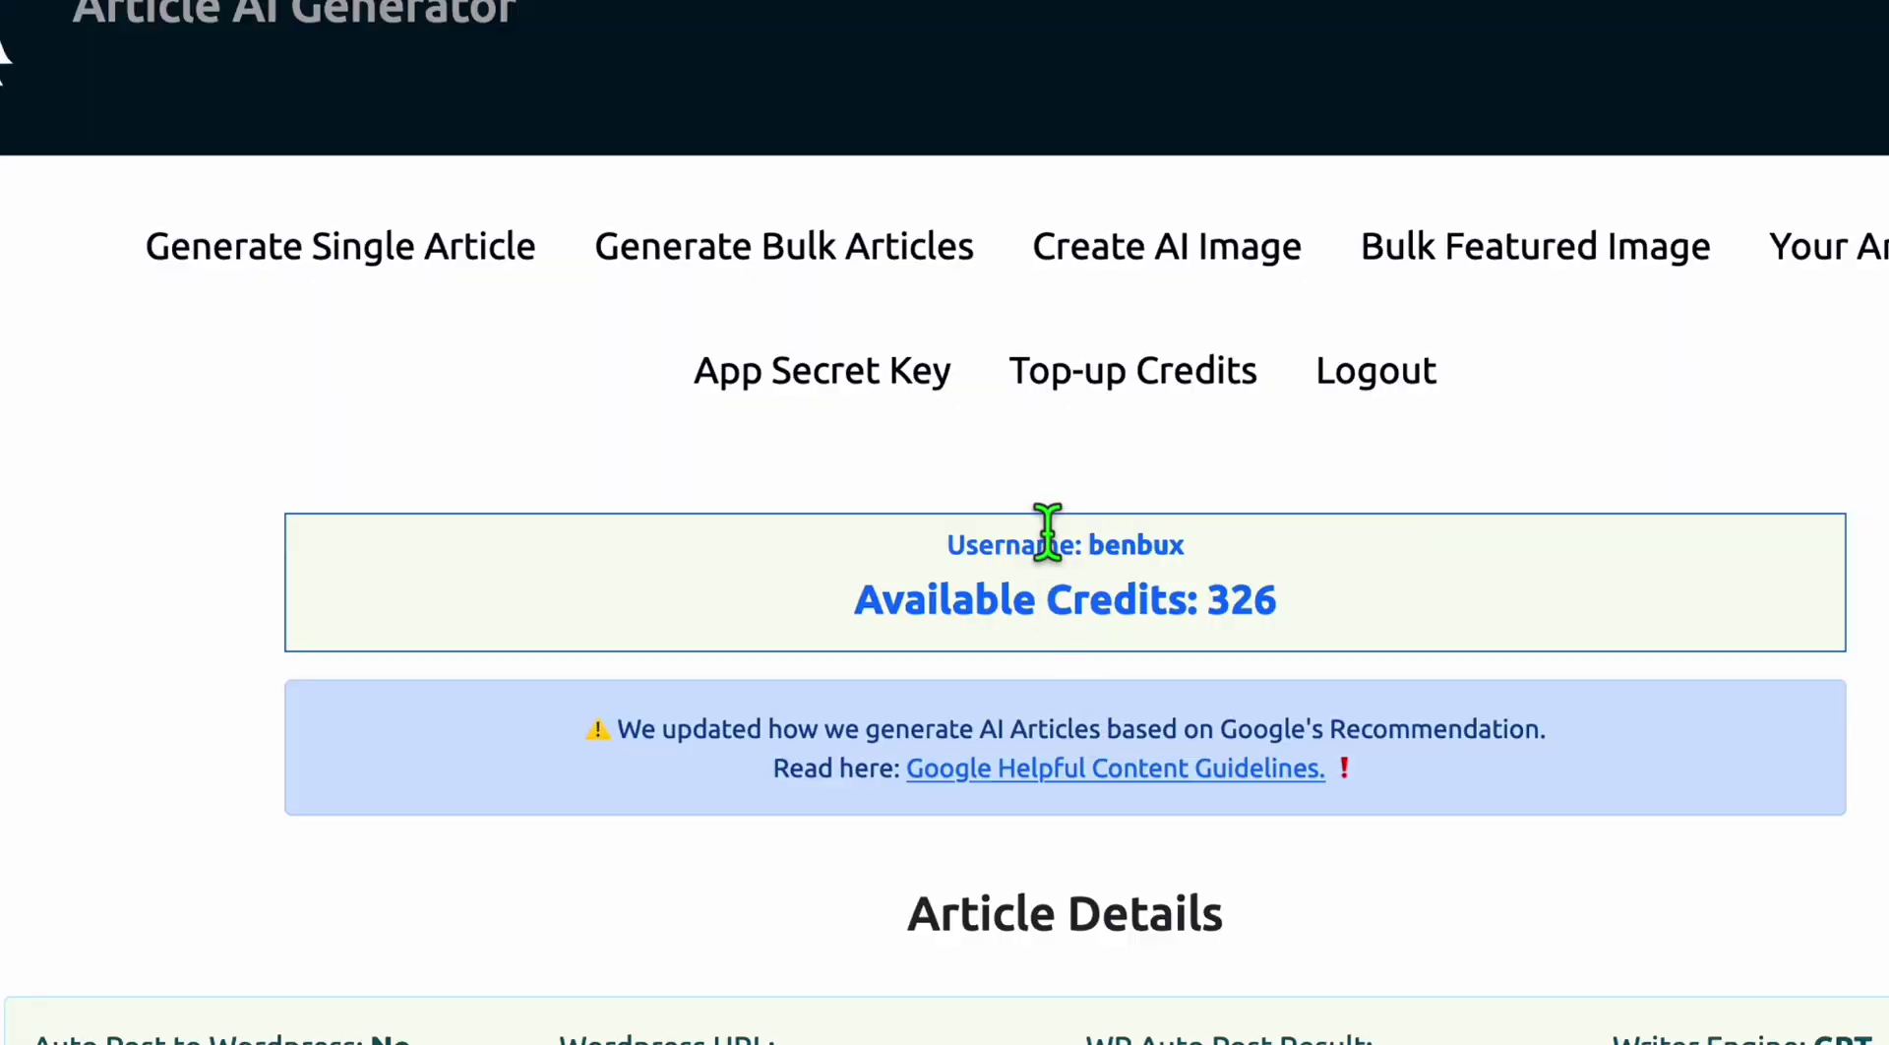
scroll(1046, 535, down, 5)
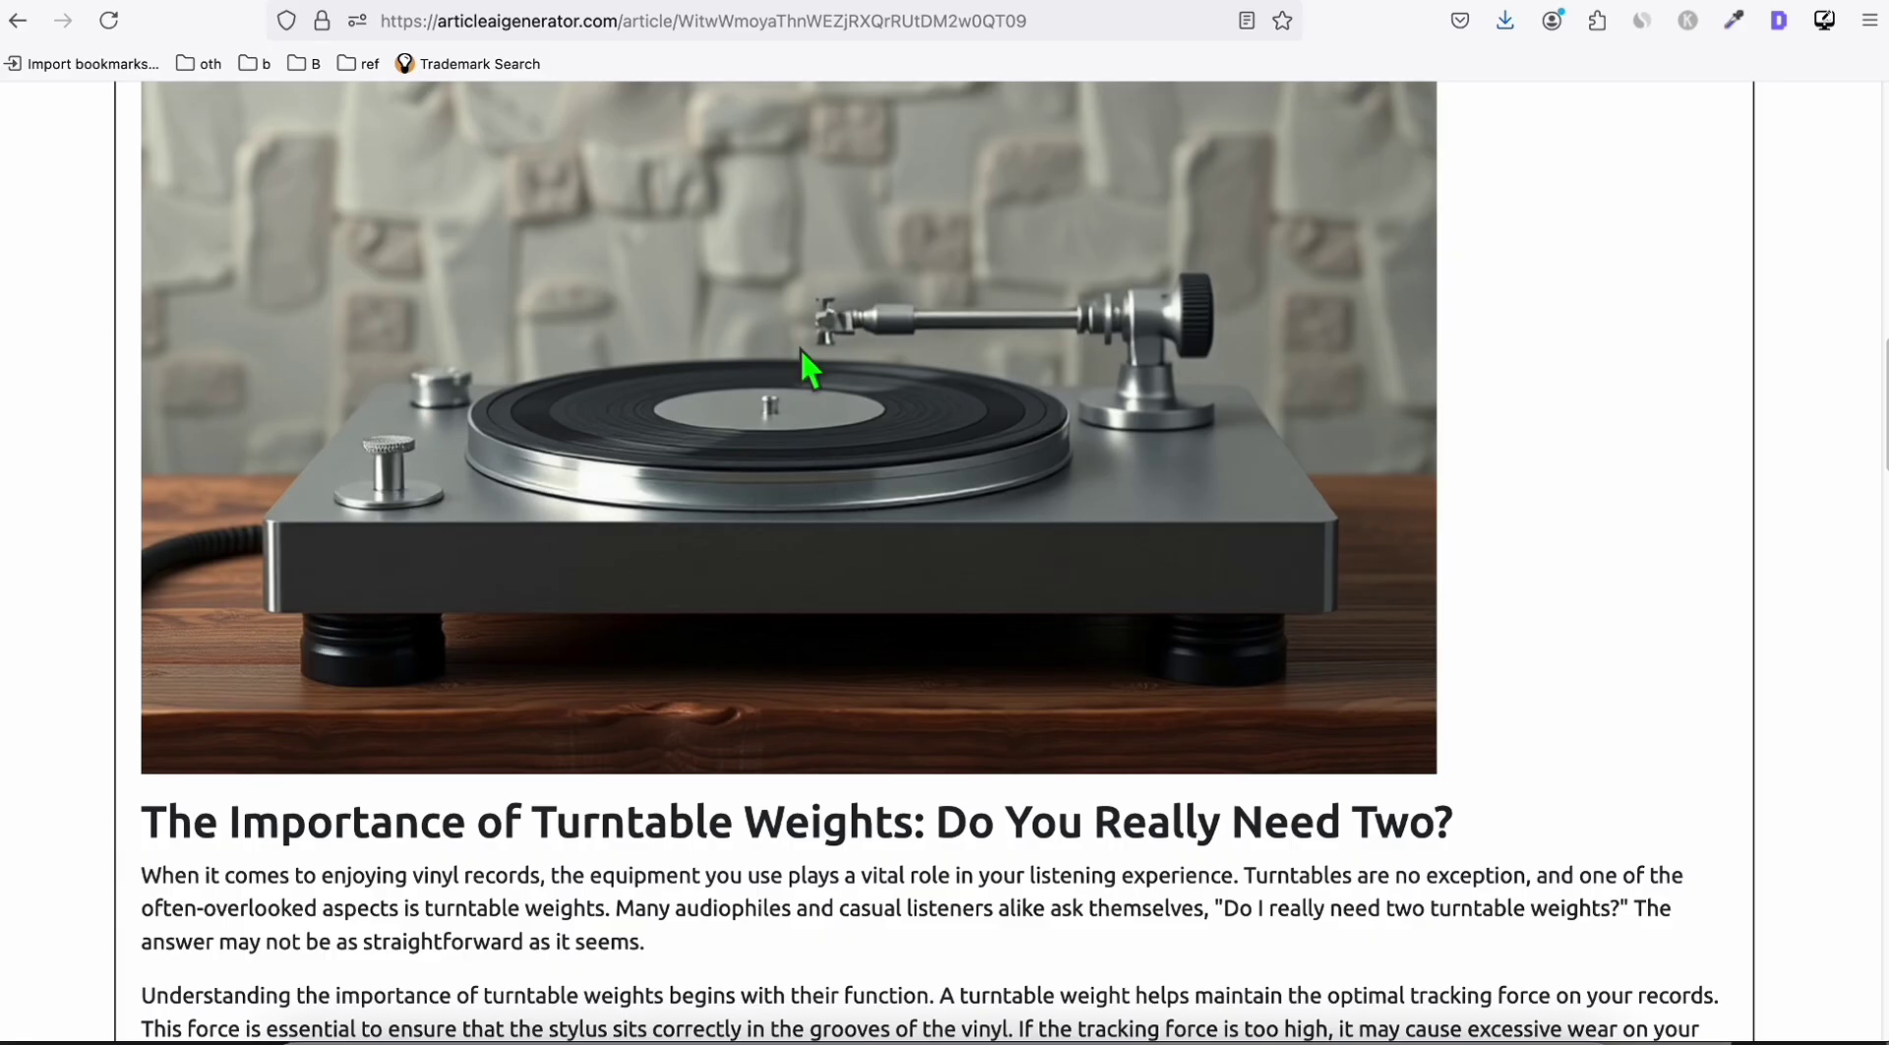
scroll(810, 369, down, 5)
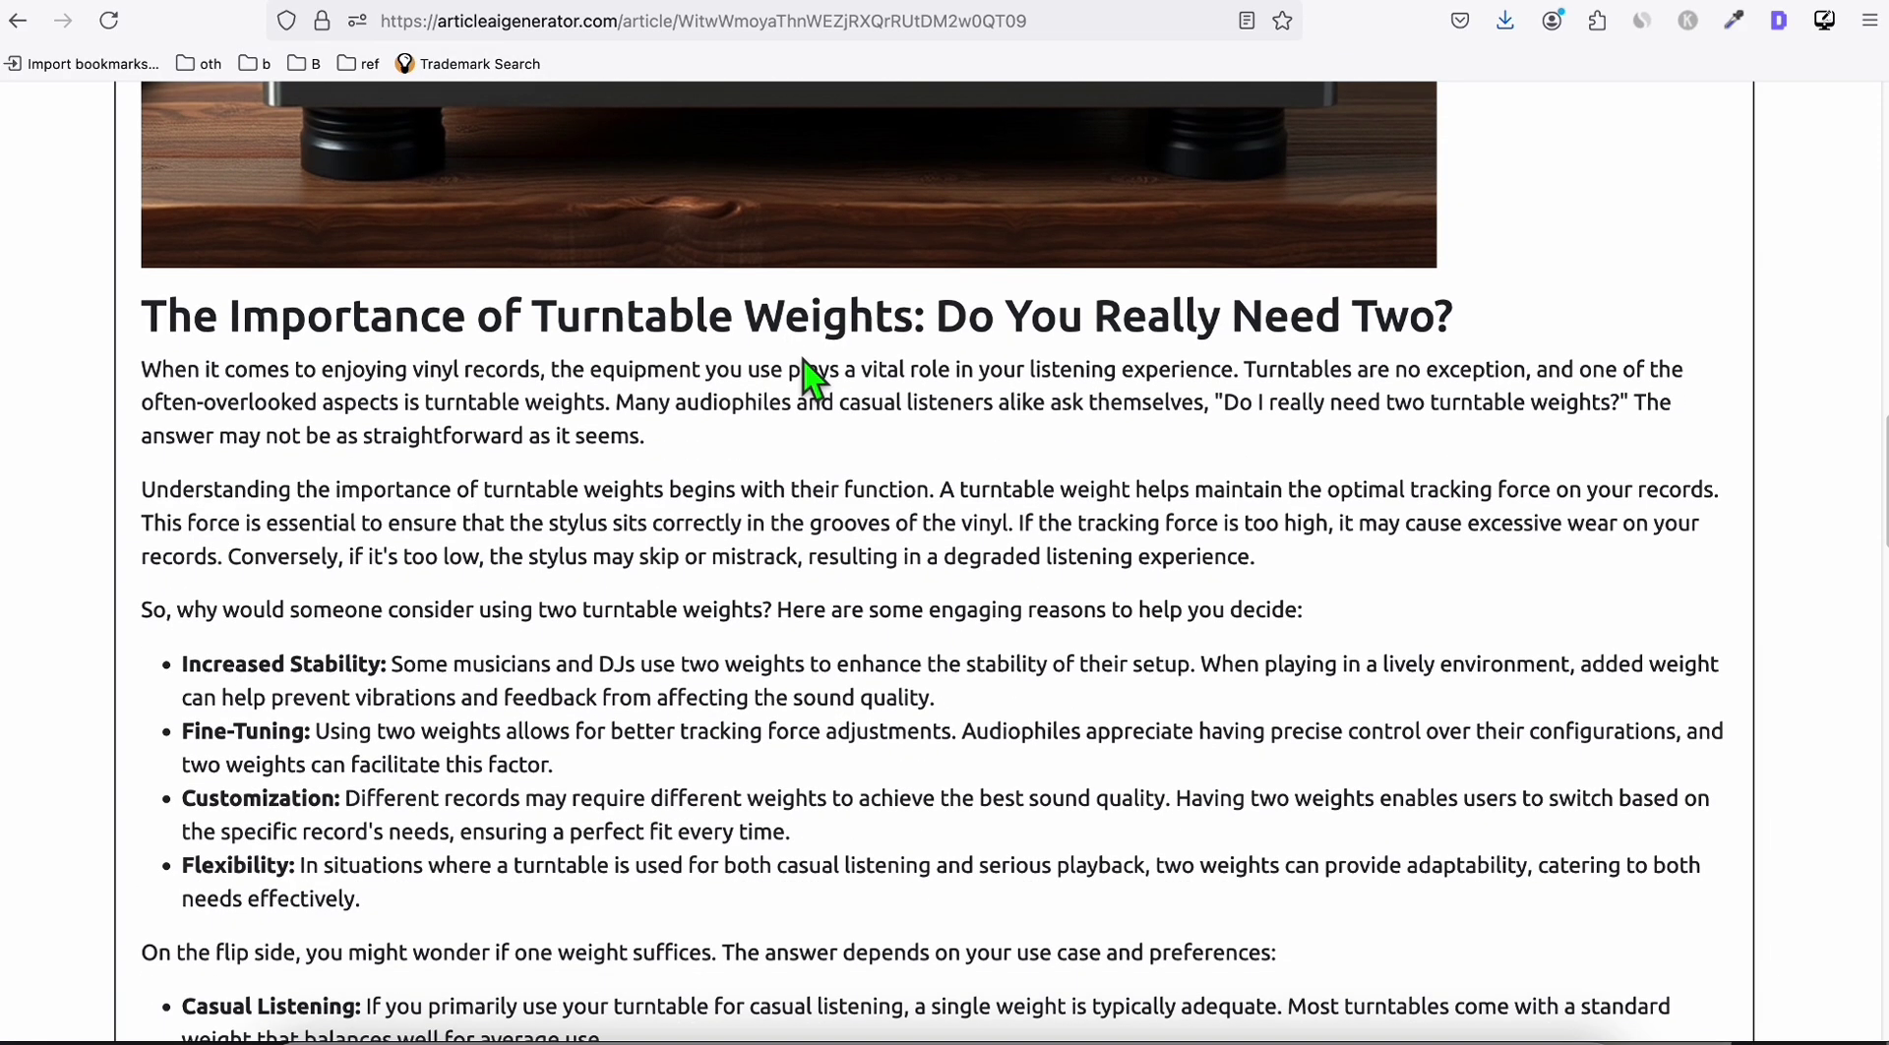
triple_click(221, 317)
drag(138, 329, 840, 577)
scroll(646, 502, down, 15)
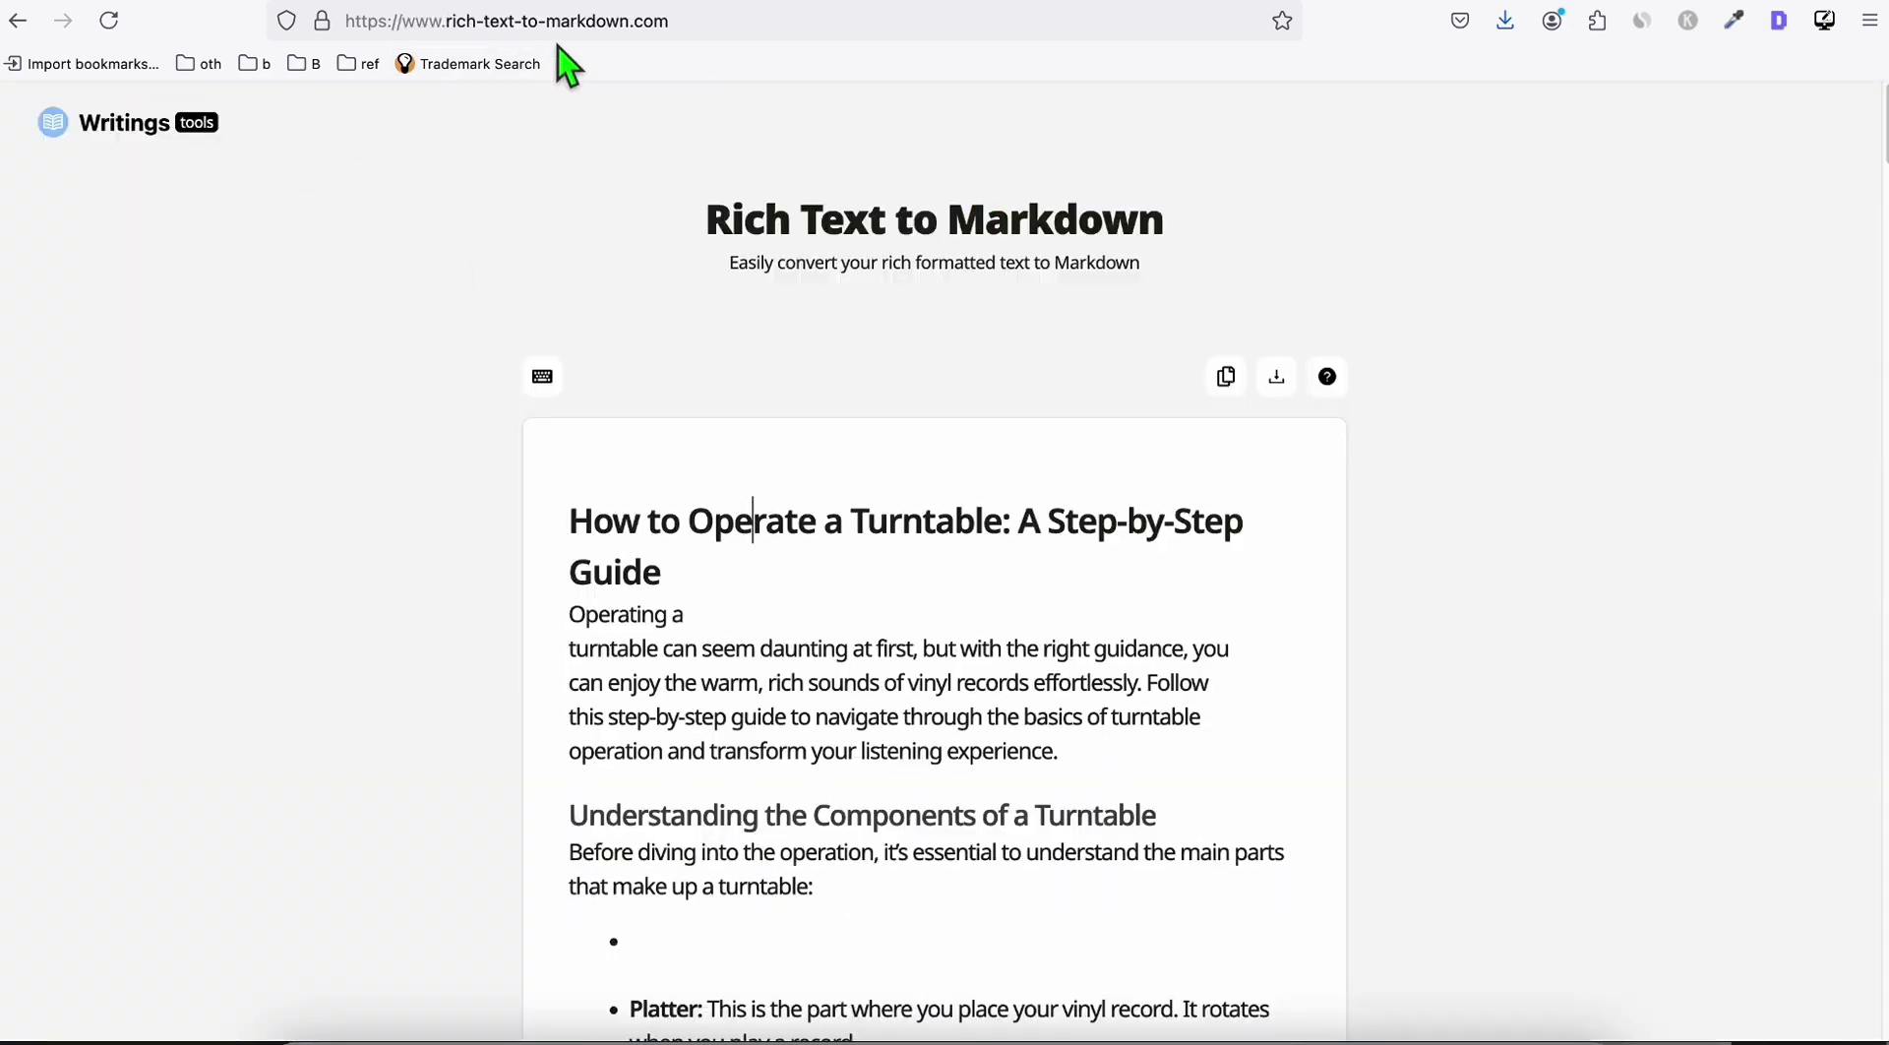
- Reload the converter, paste the turntable-weights article, copy it as Markdown and decline the save prompt
click(624, 20)
key(Return)
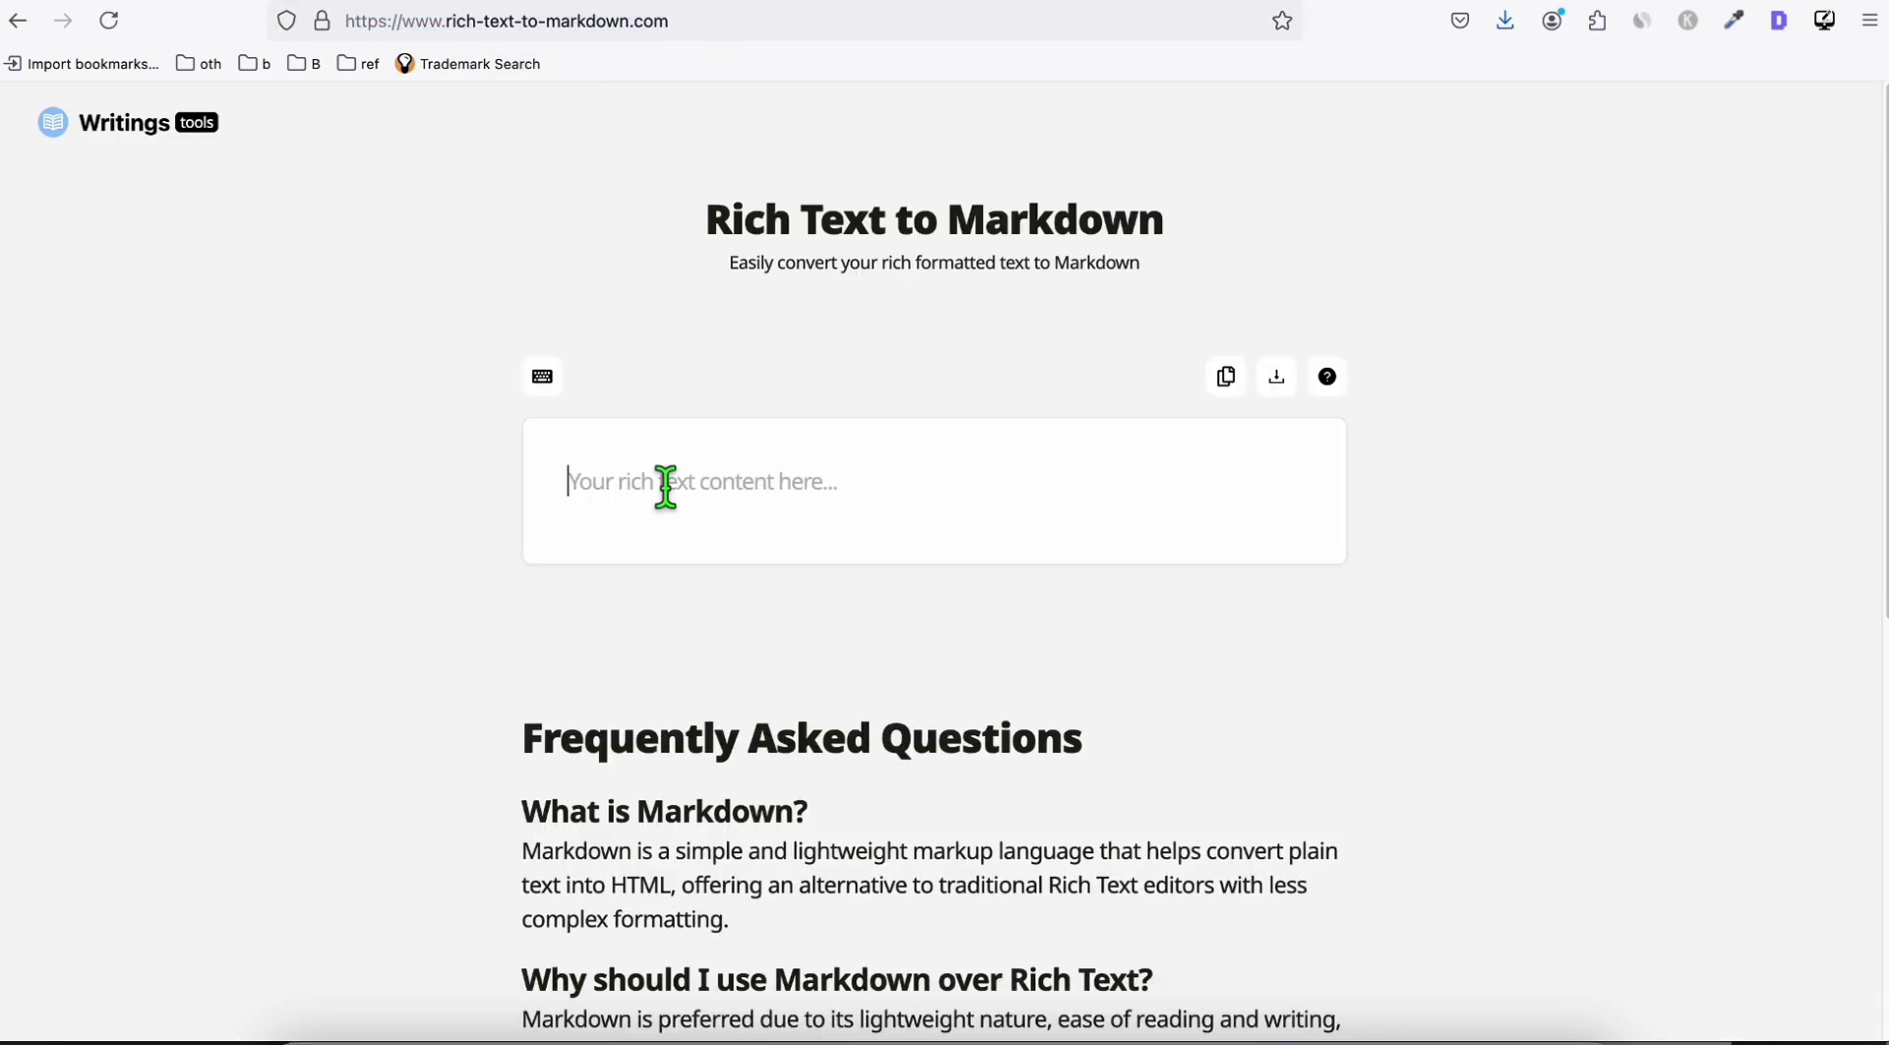
key(super+v)
scroll(548, 515, up, 15)
scroll(662, 527, down, 8)
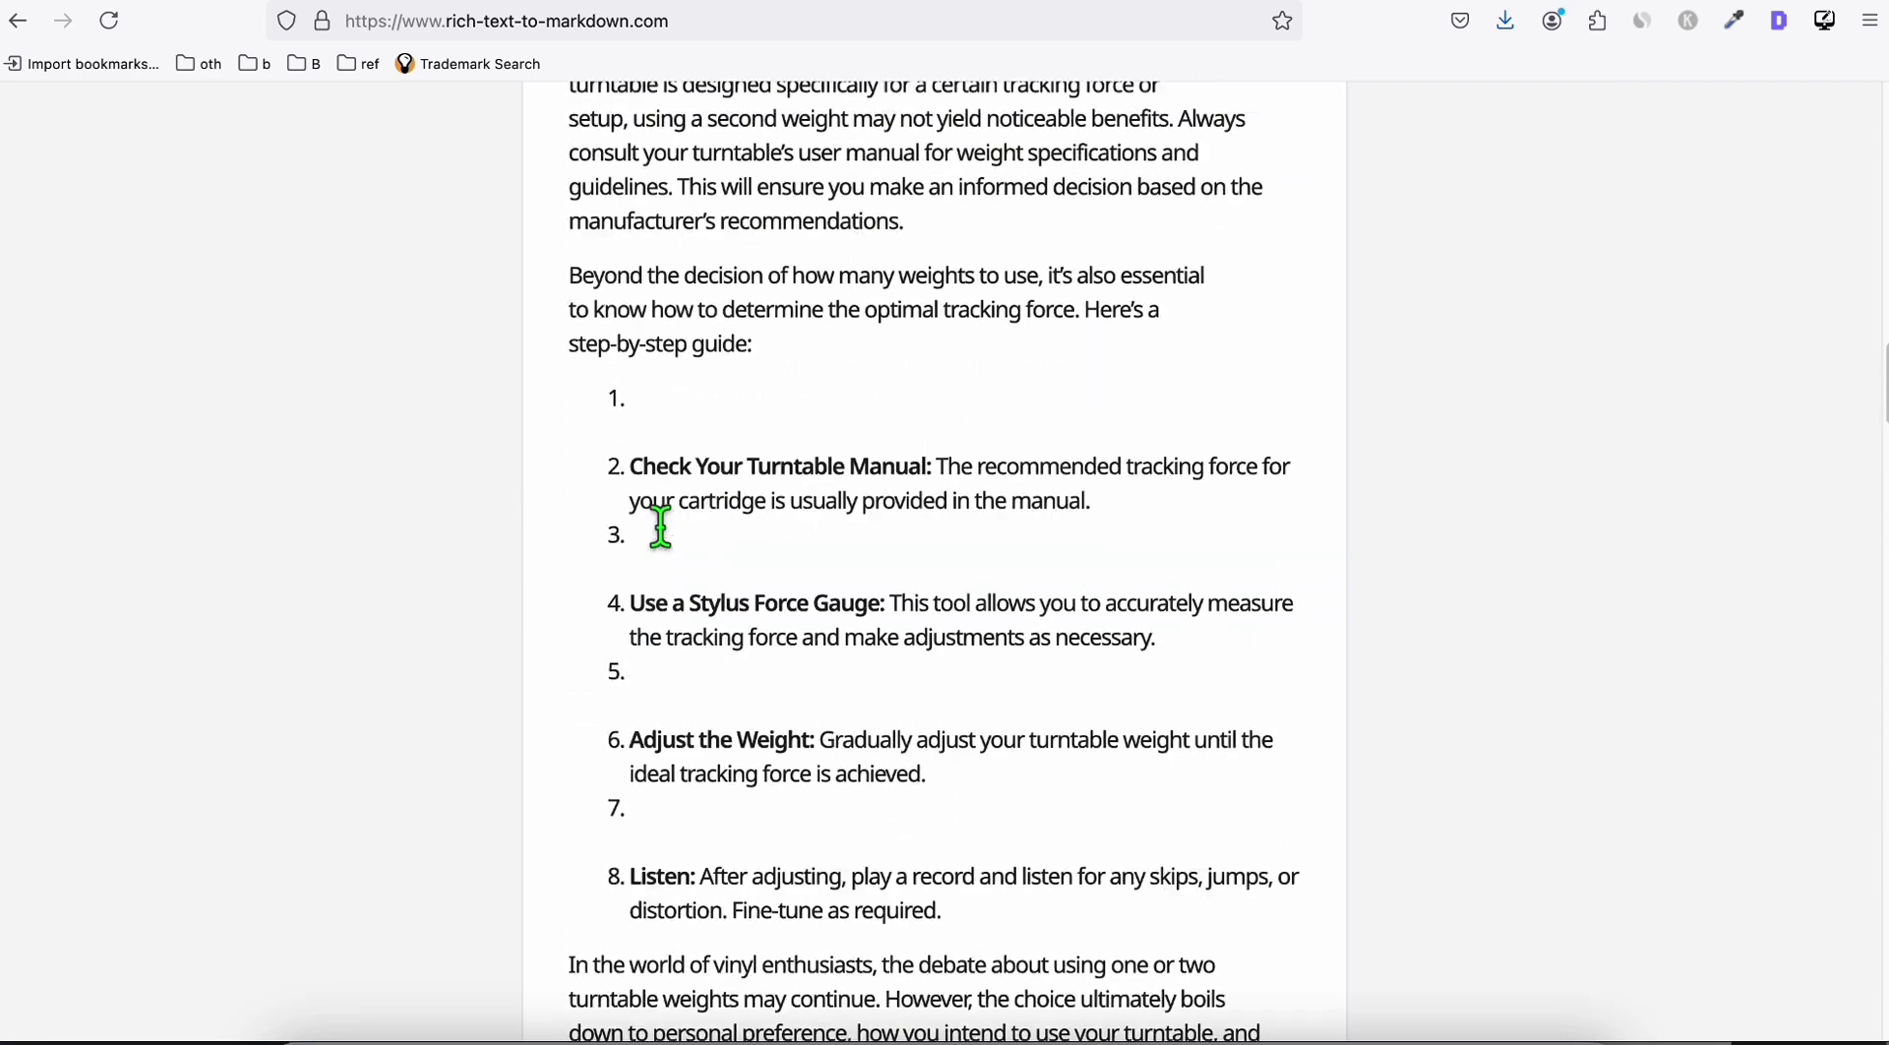
scroll(911, 497, up, 15)
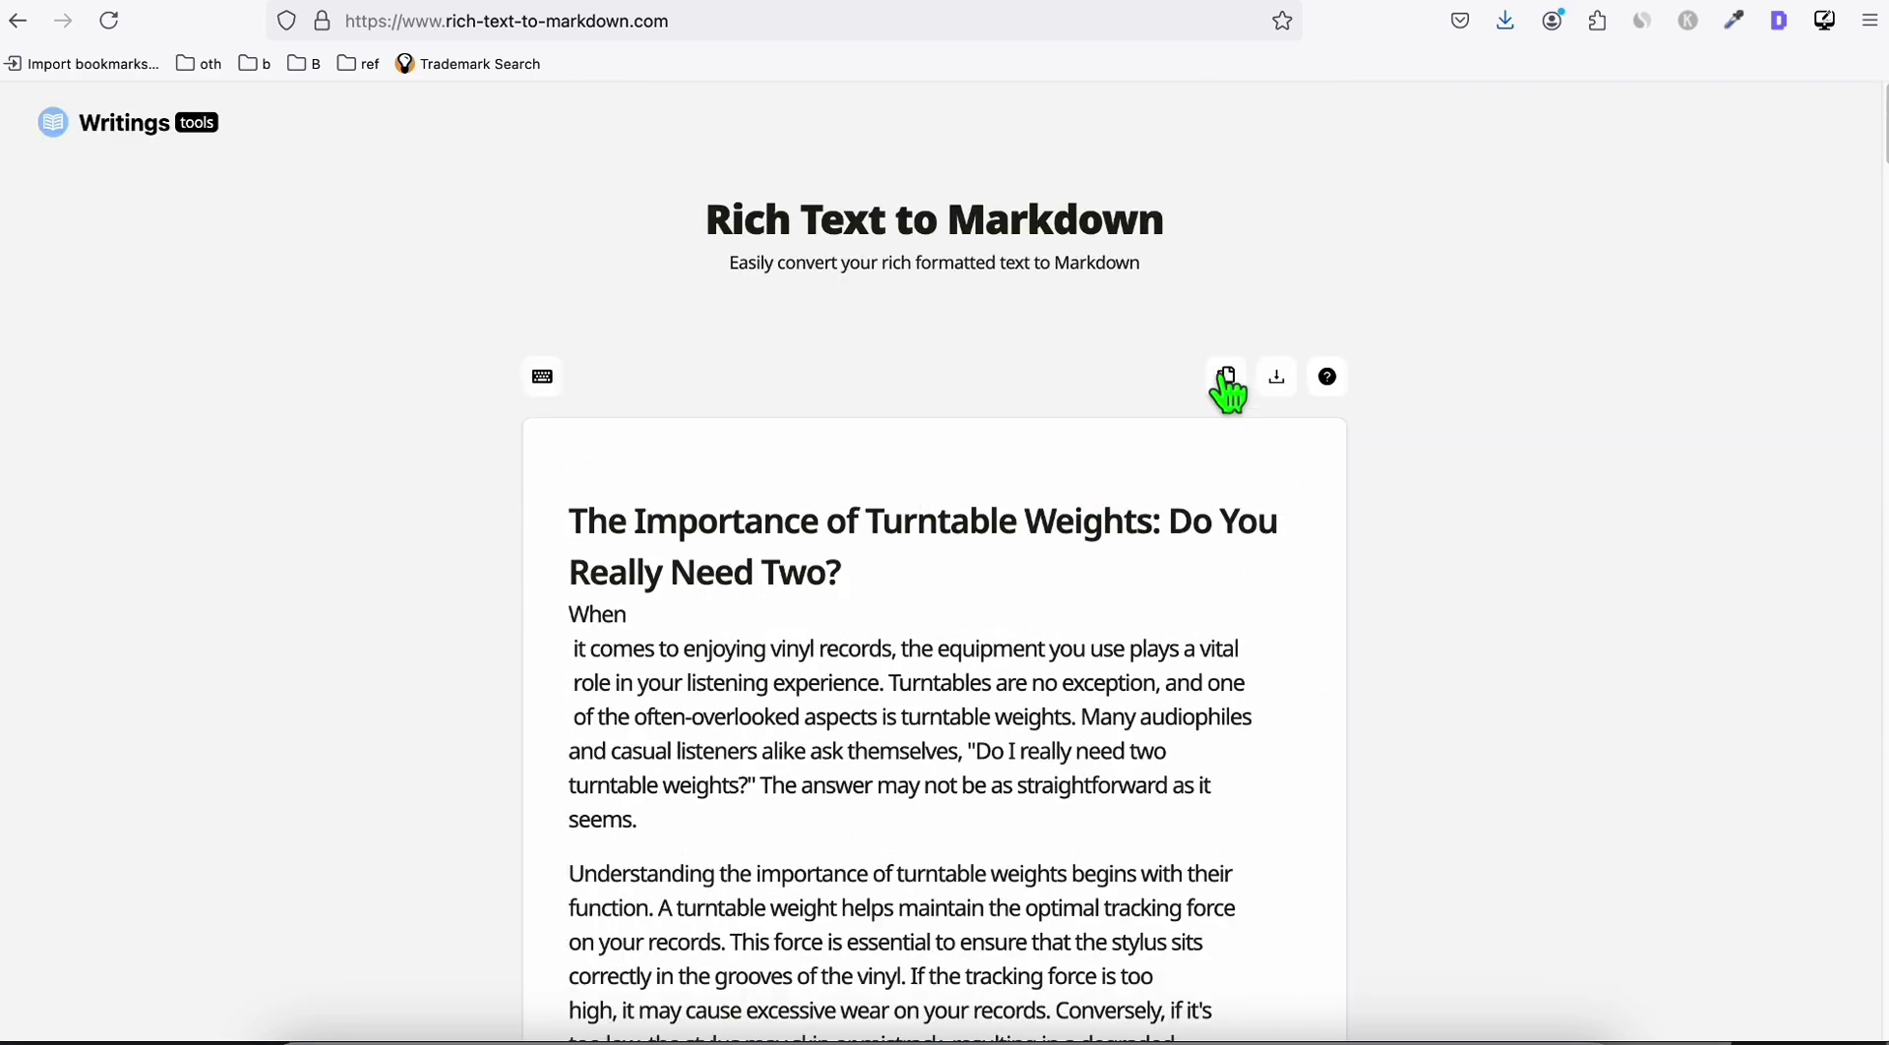
click(1227, 377)
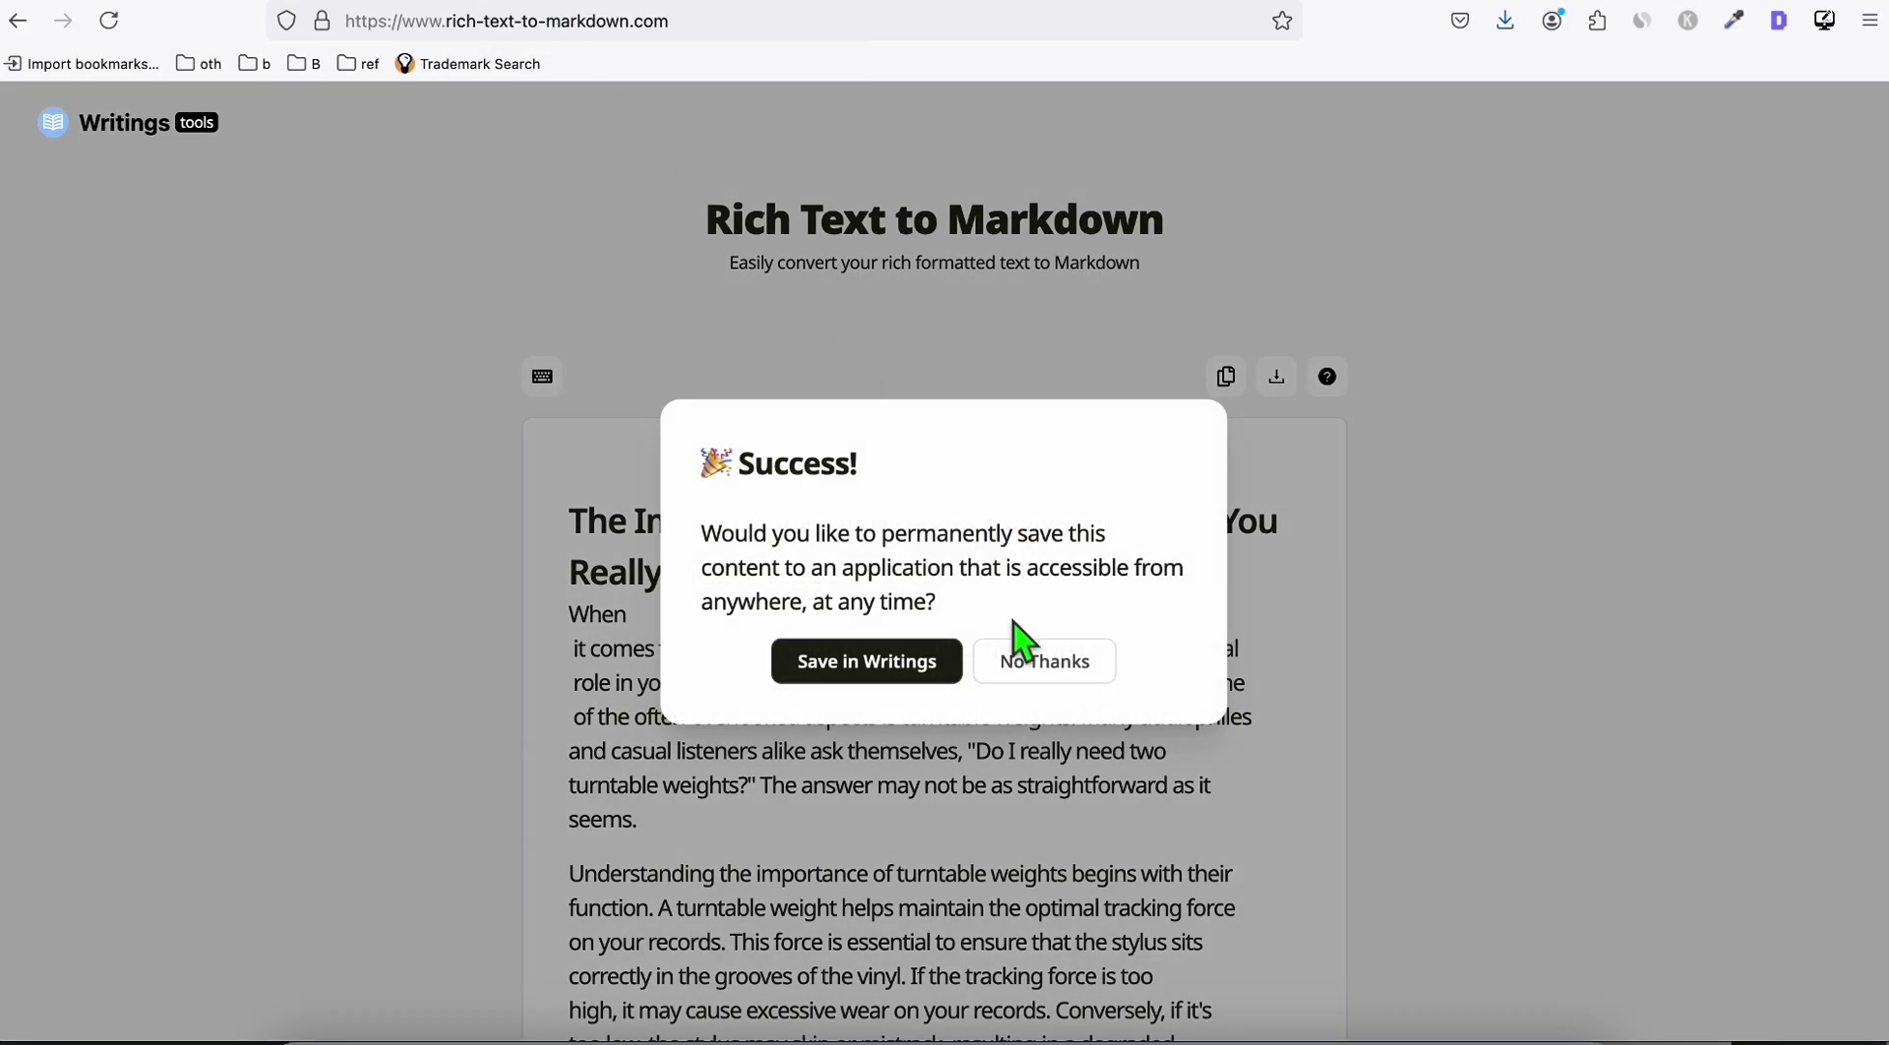
click(1019, 651)
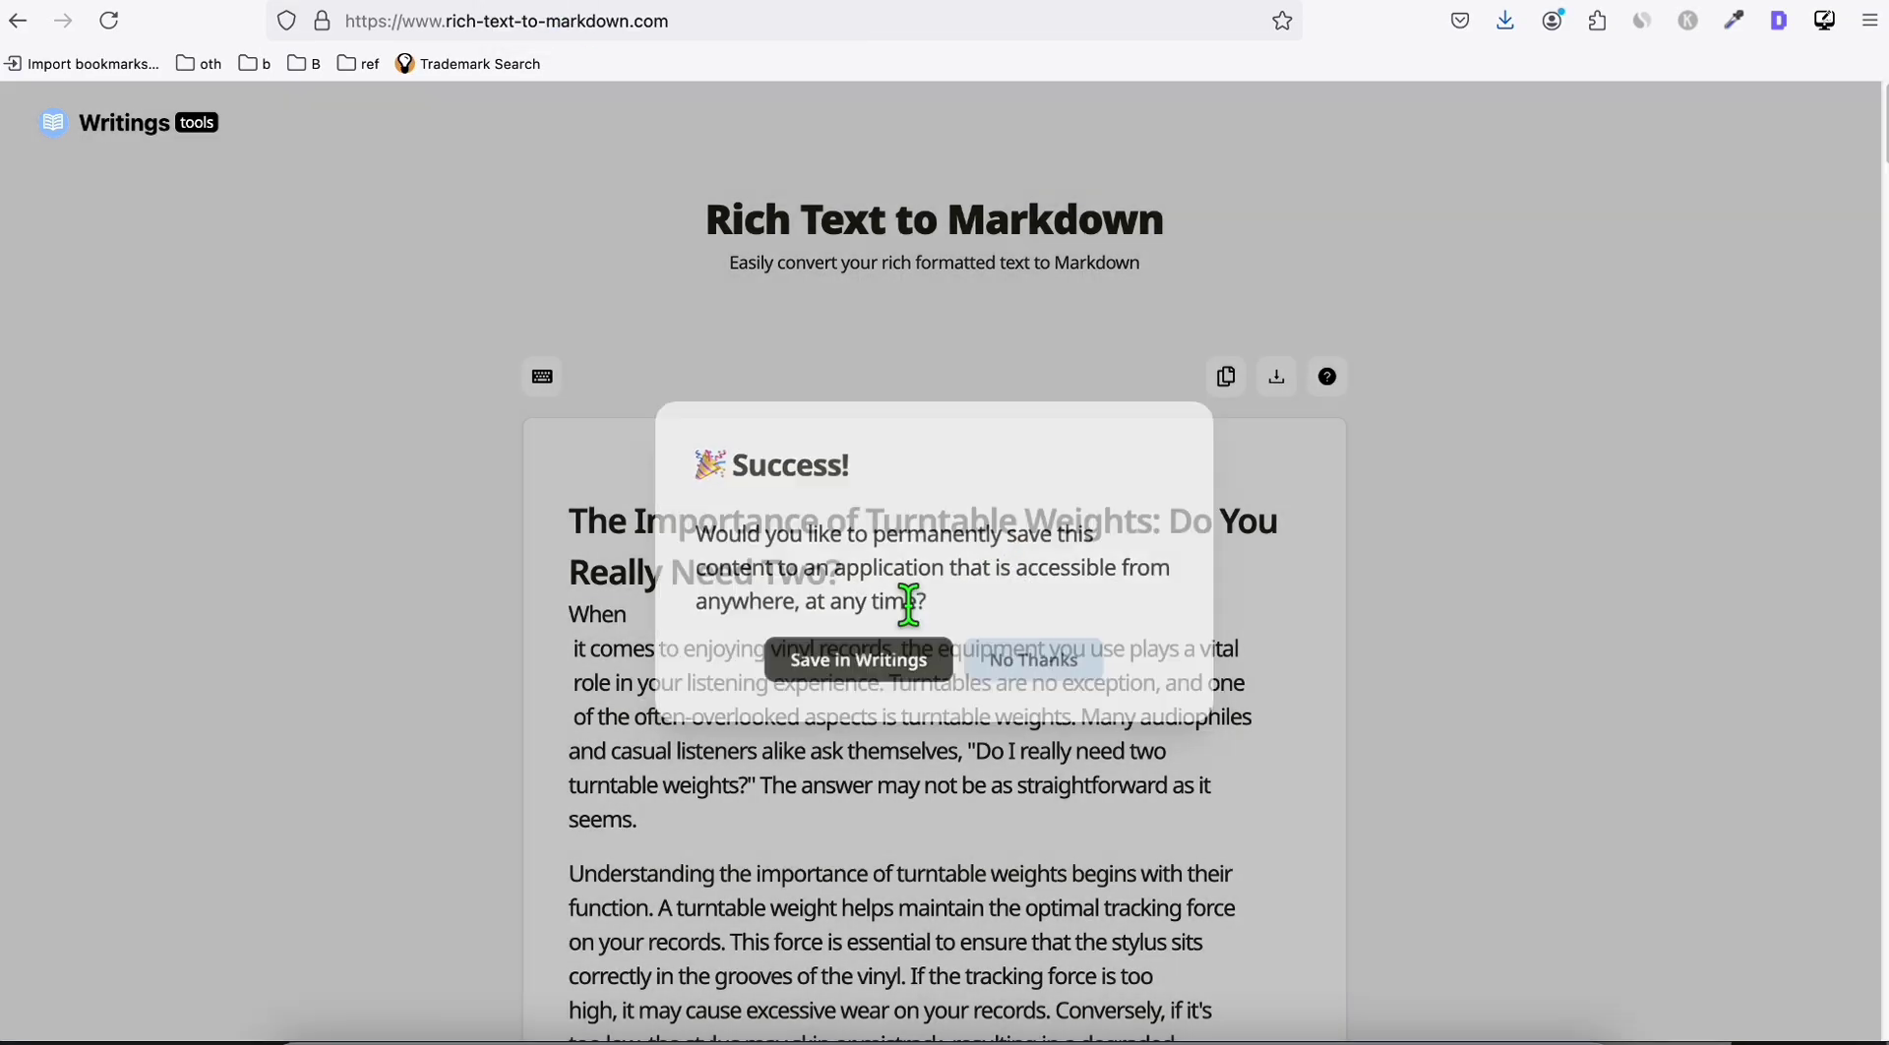
- Add a new page titled PPP with Home (/blog) as its parent and open its editor
click(603, 5)
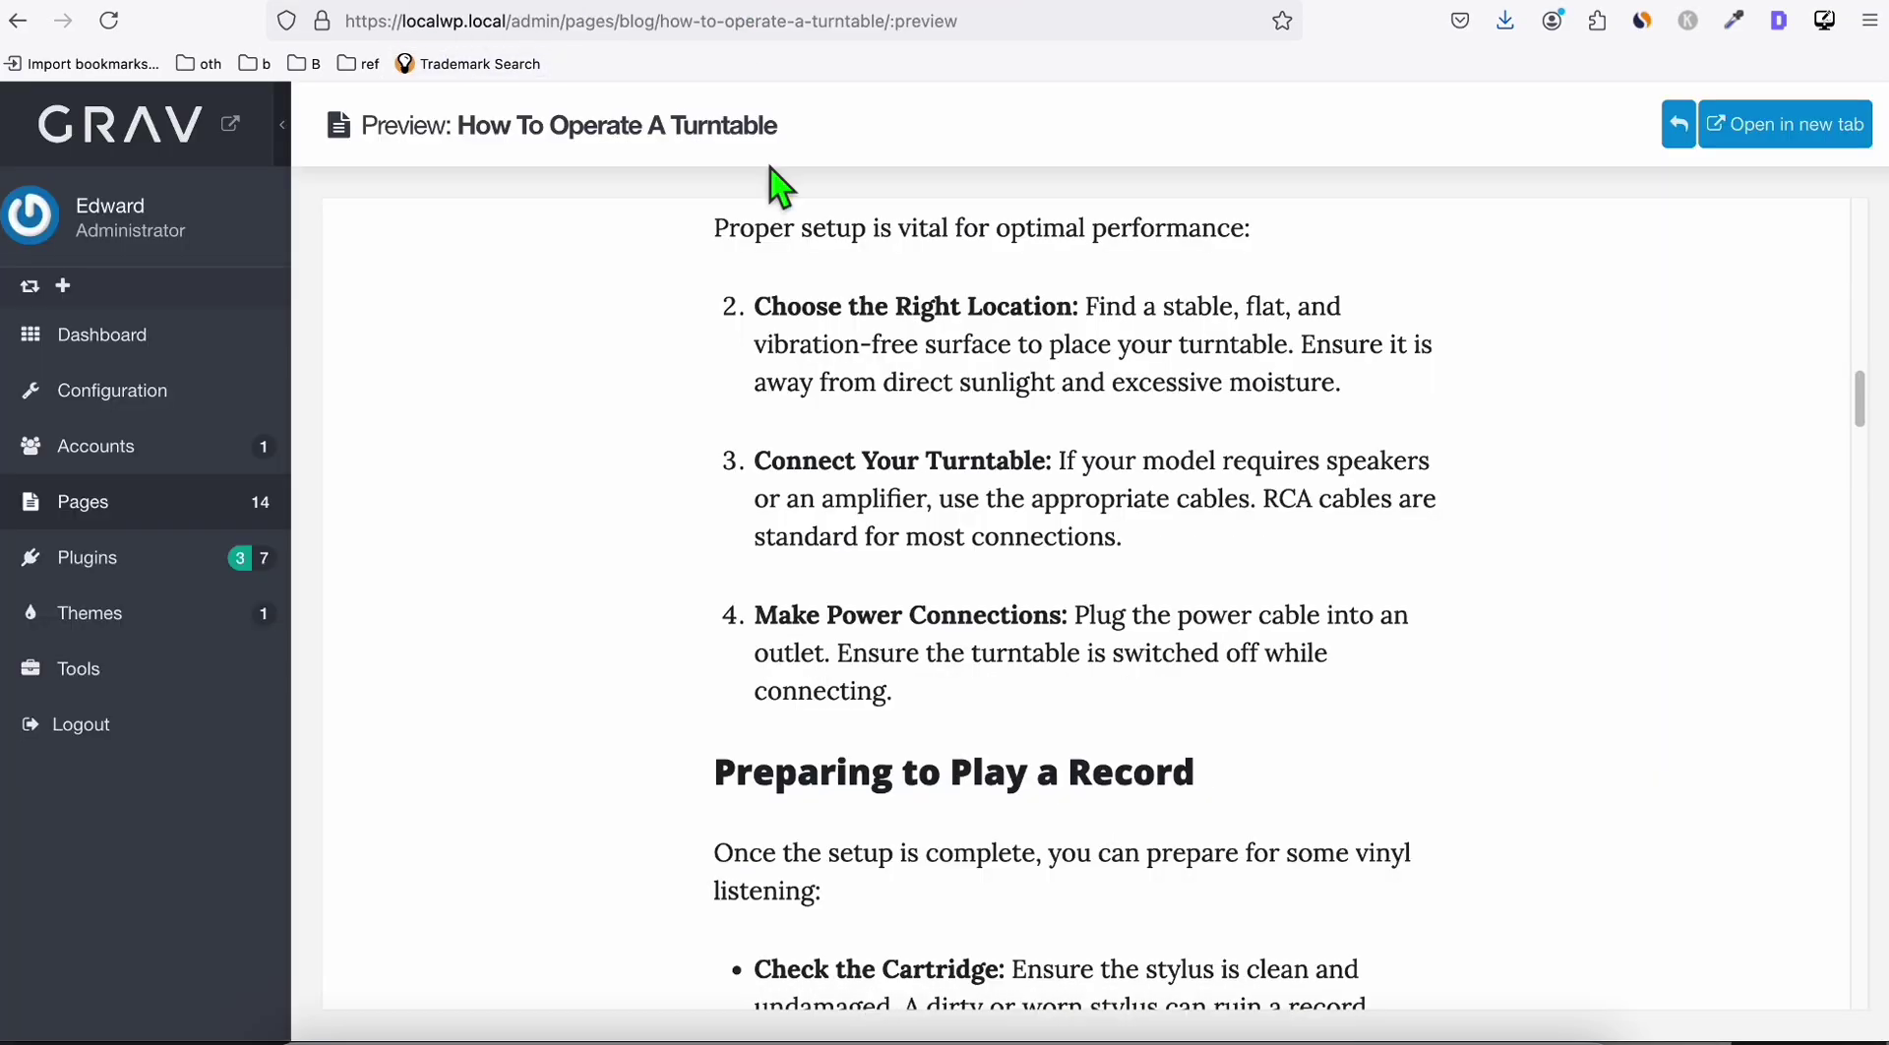
click(99, 521)
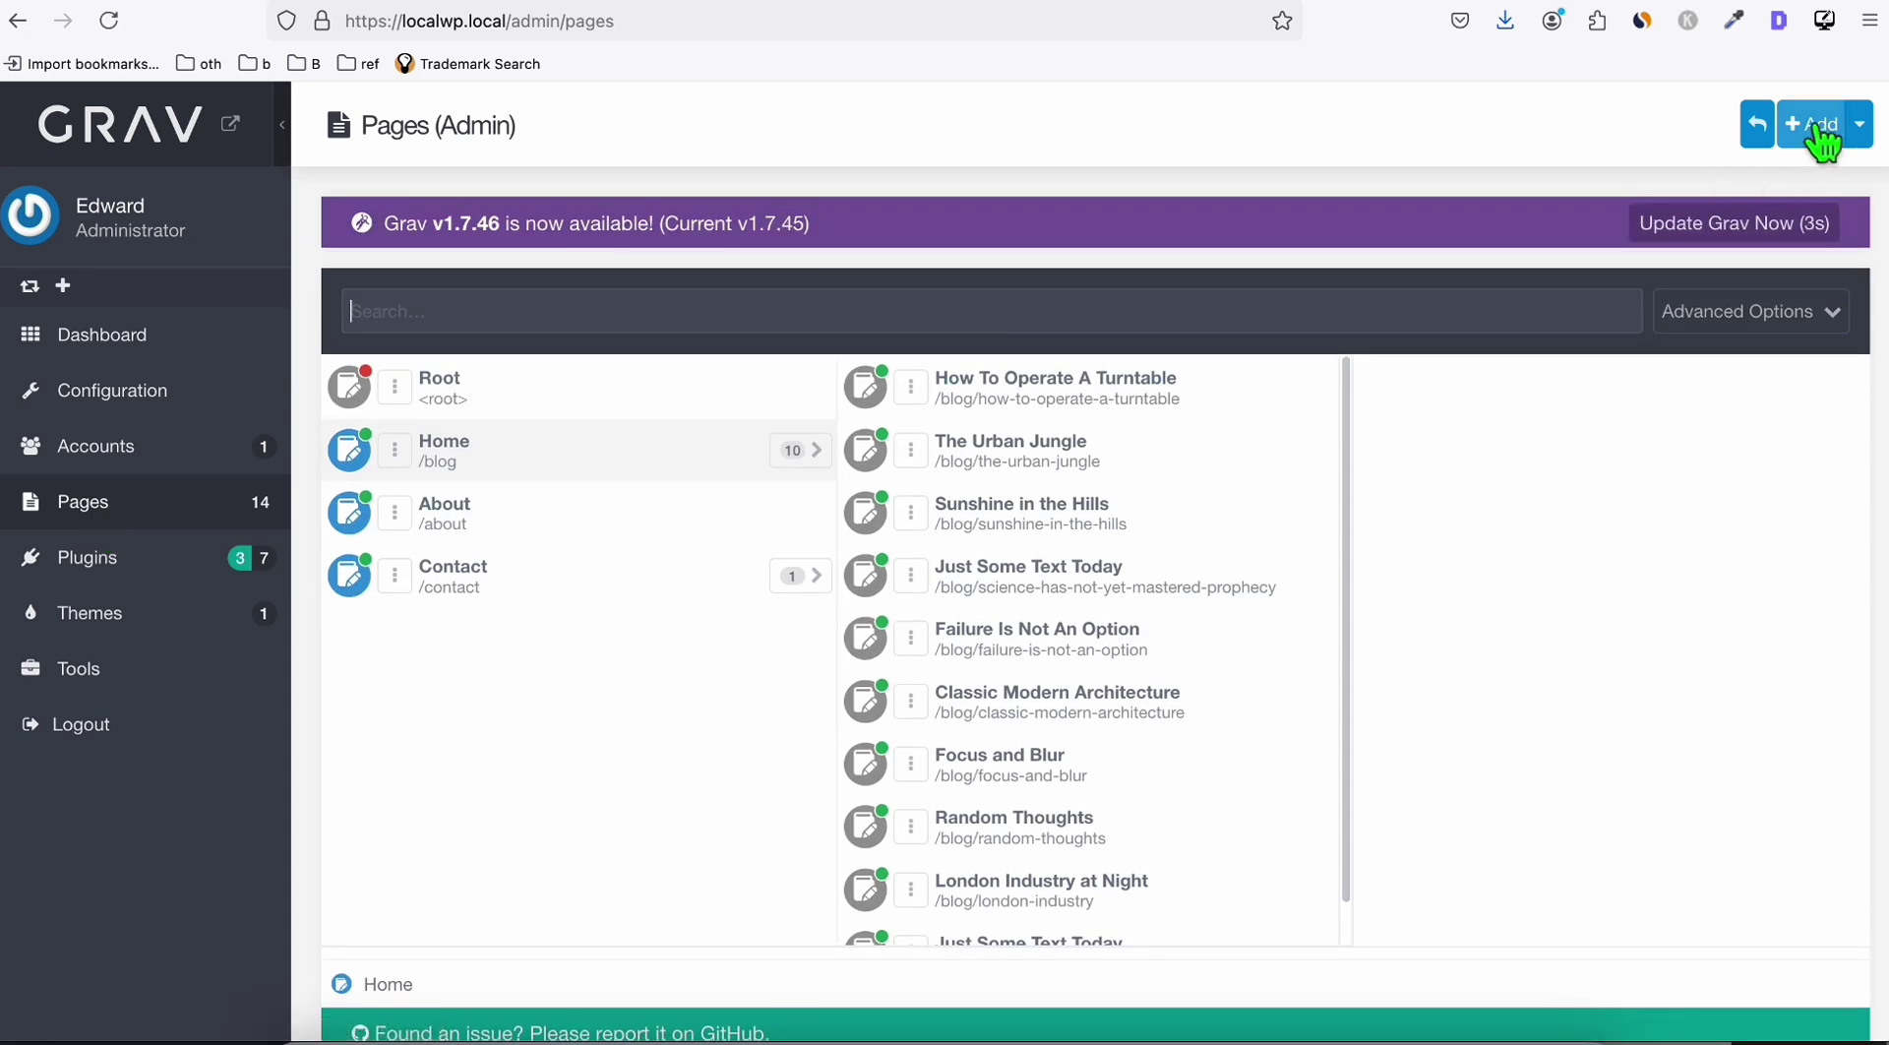
click(1816, 124)
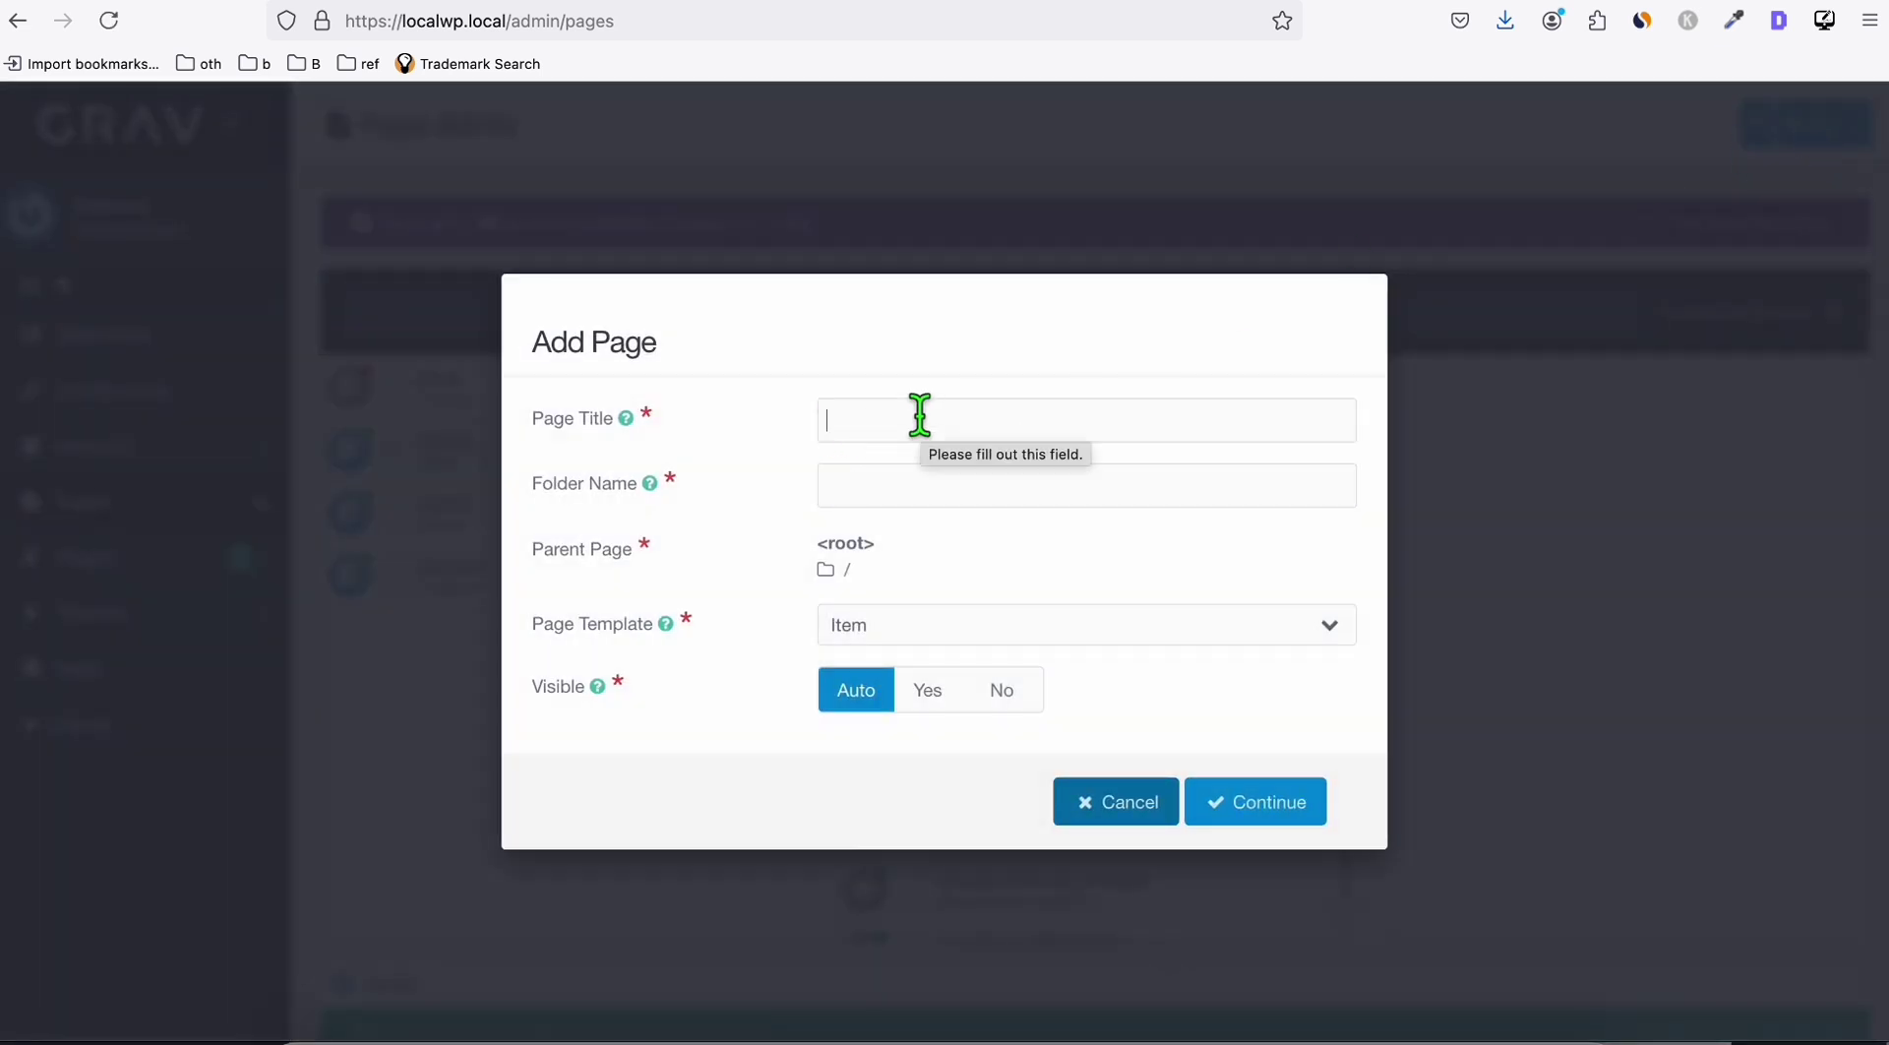
text(PPP)
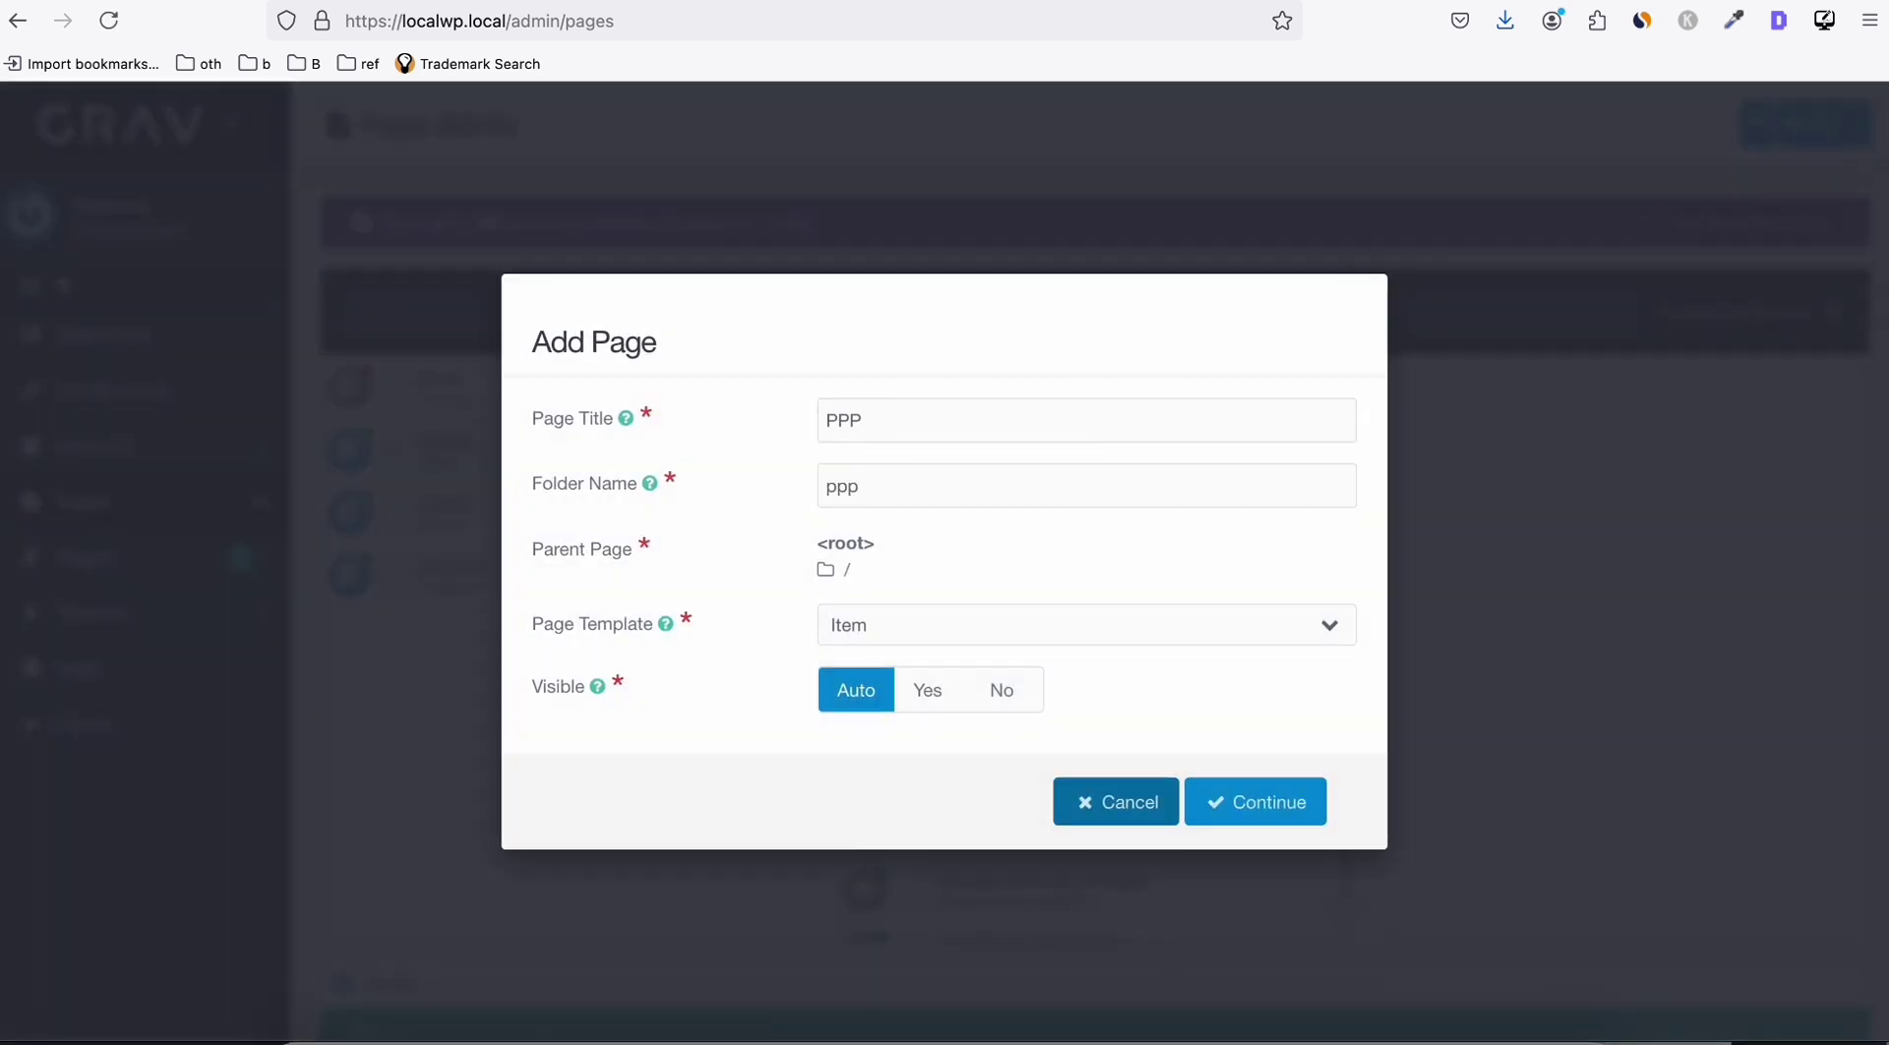
click(849, 587)
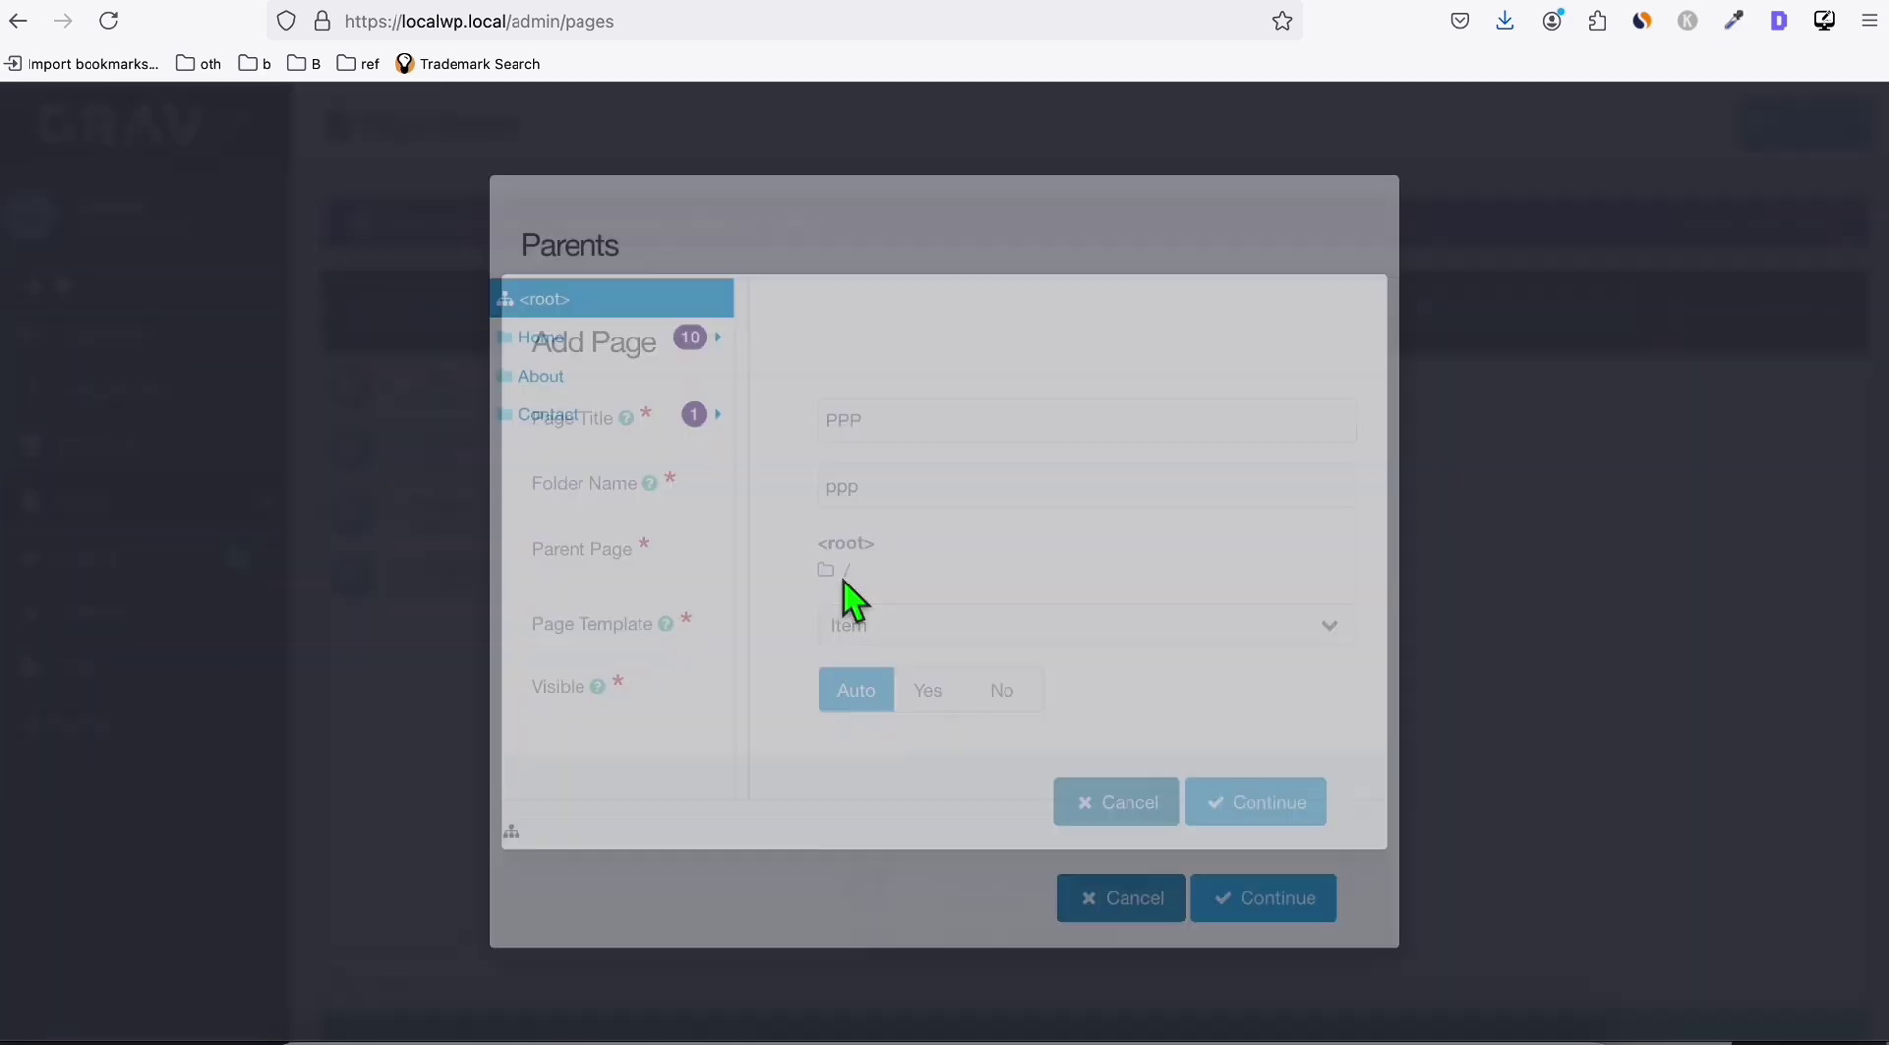
click(549, 347)
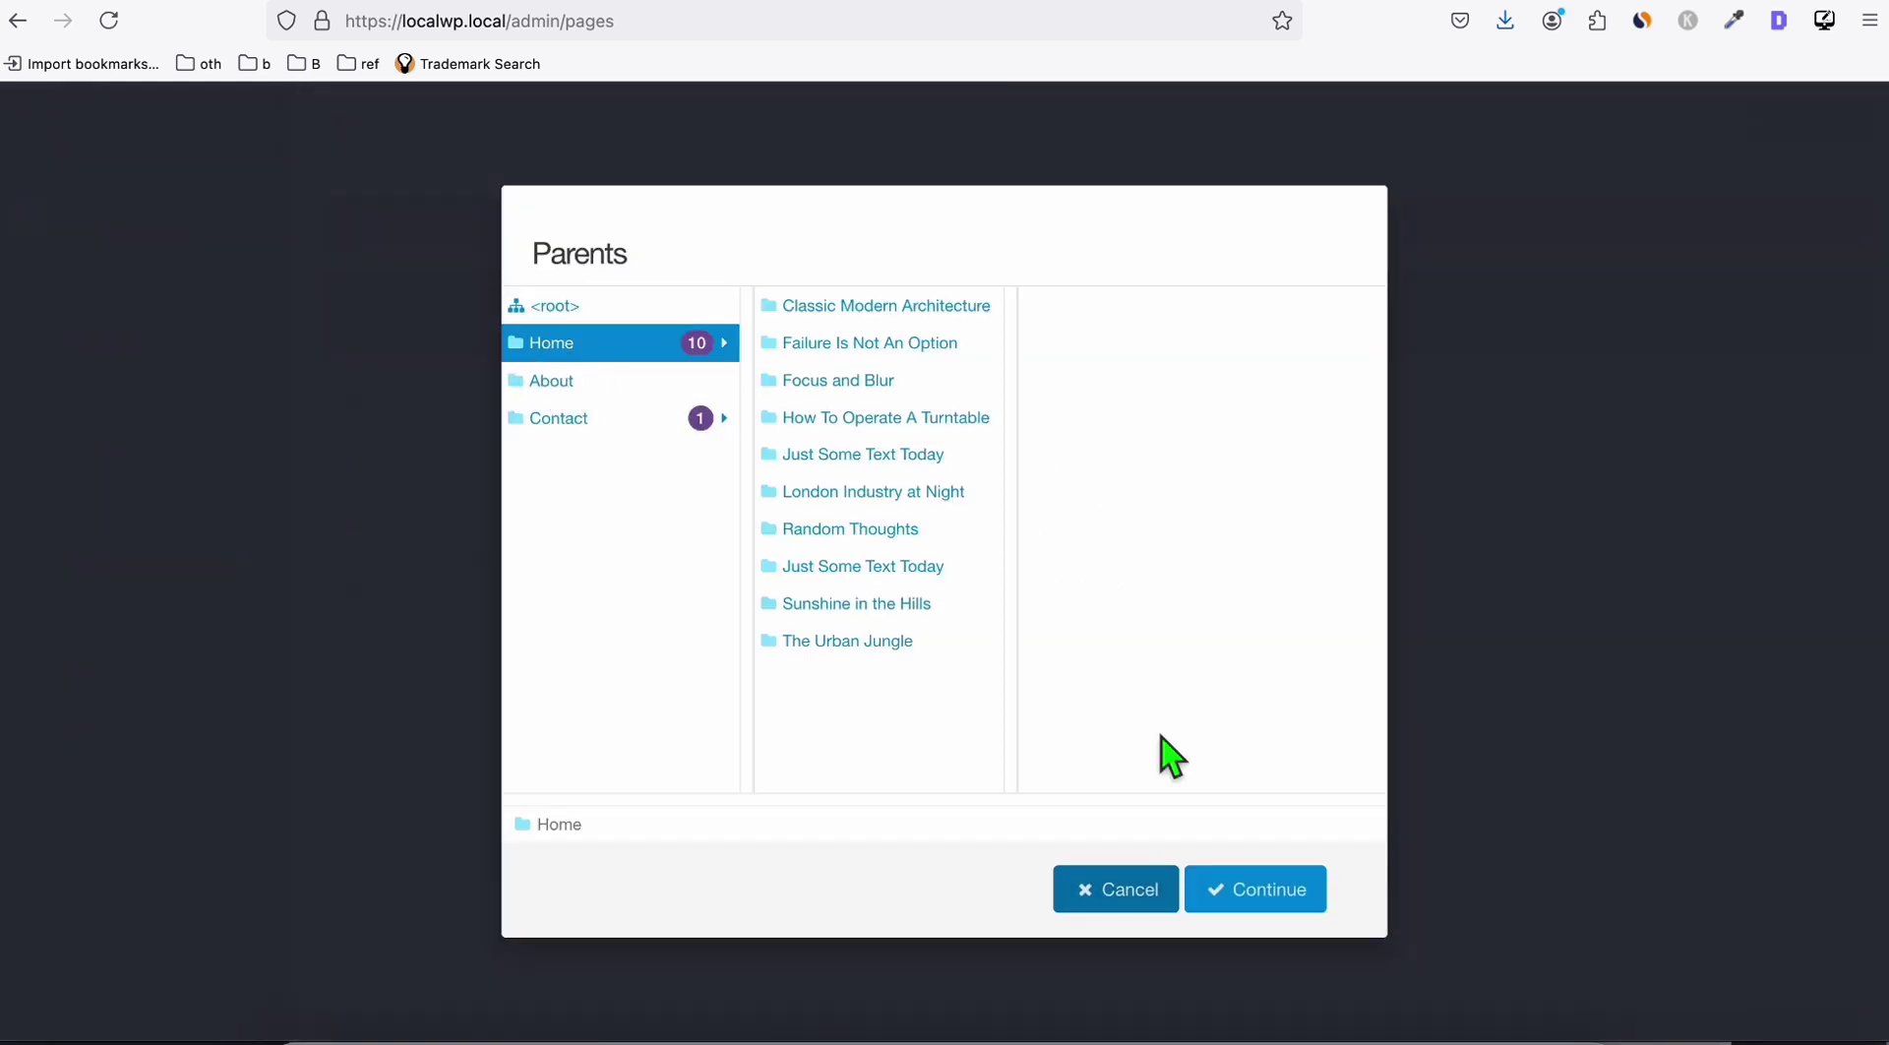
click(1252, 890)
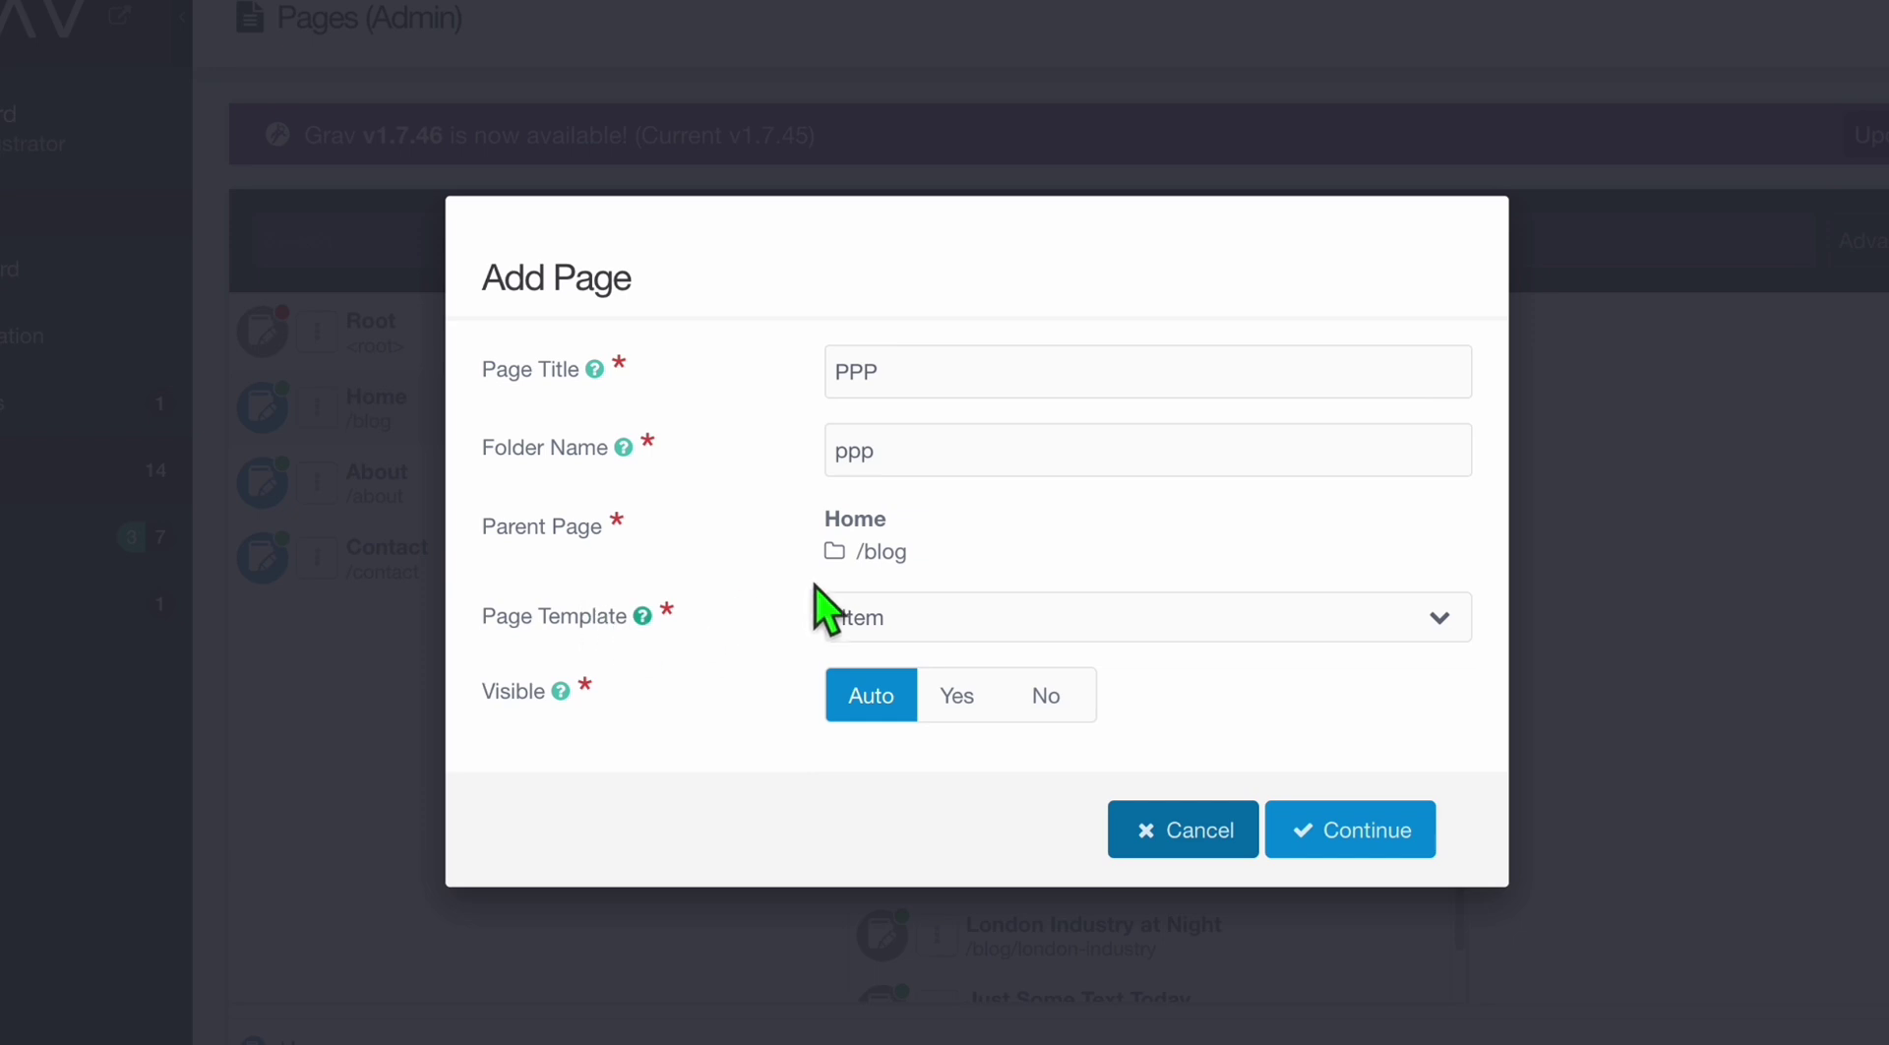
click(1368, 832)
- Paste the Markdown article into the page content, check its formatted preview, and save the page
key(ctrl+v)
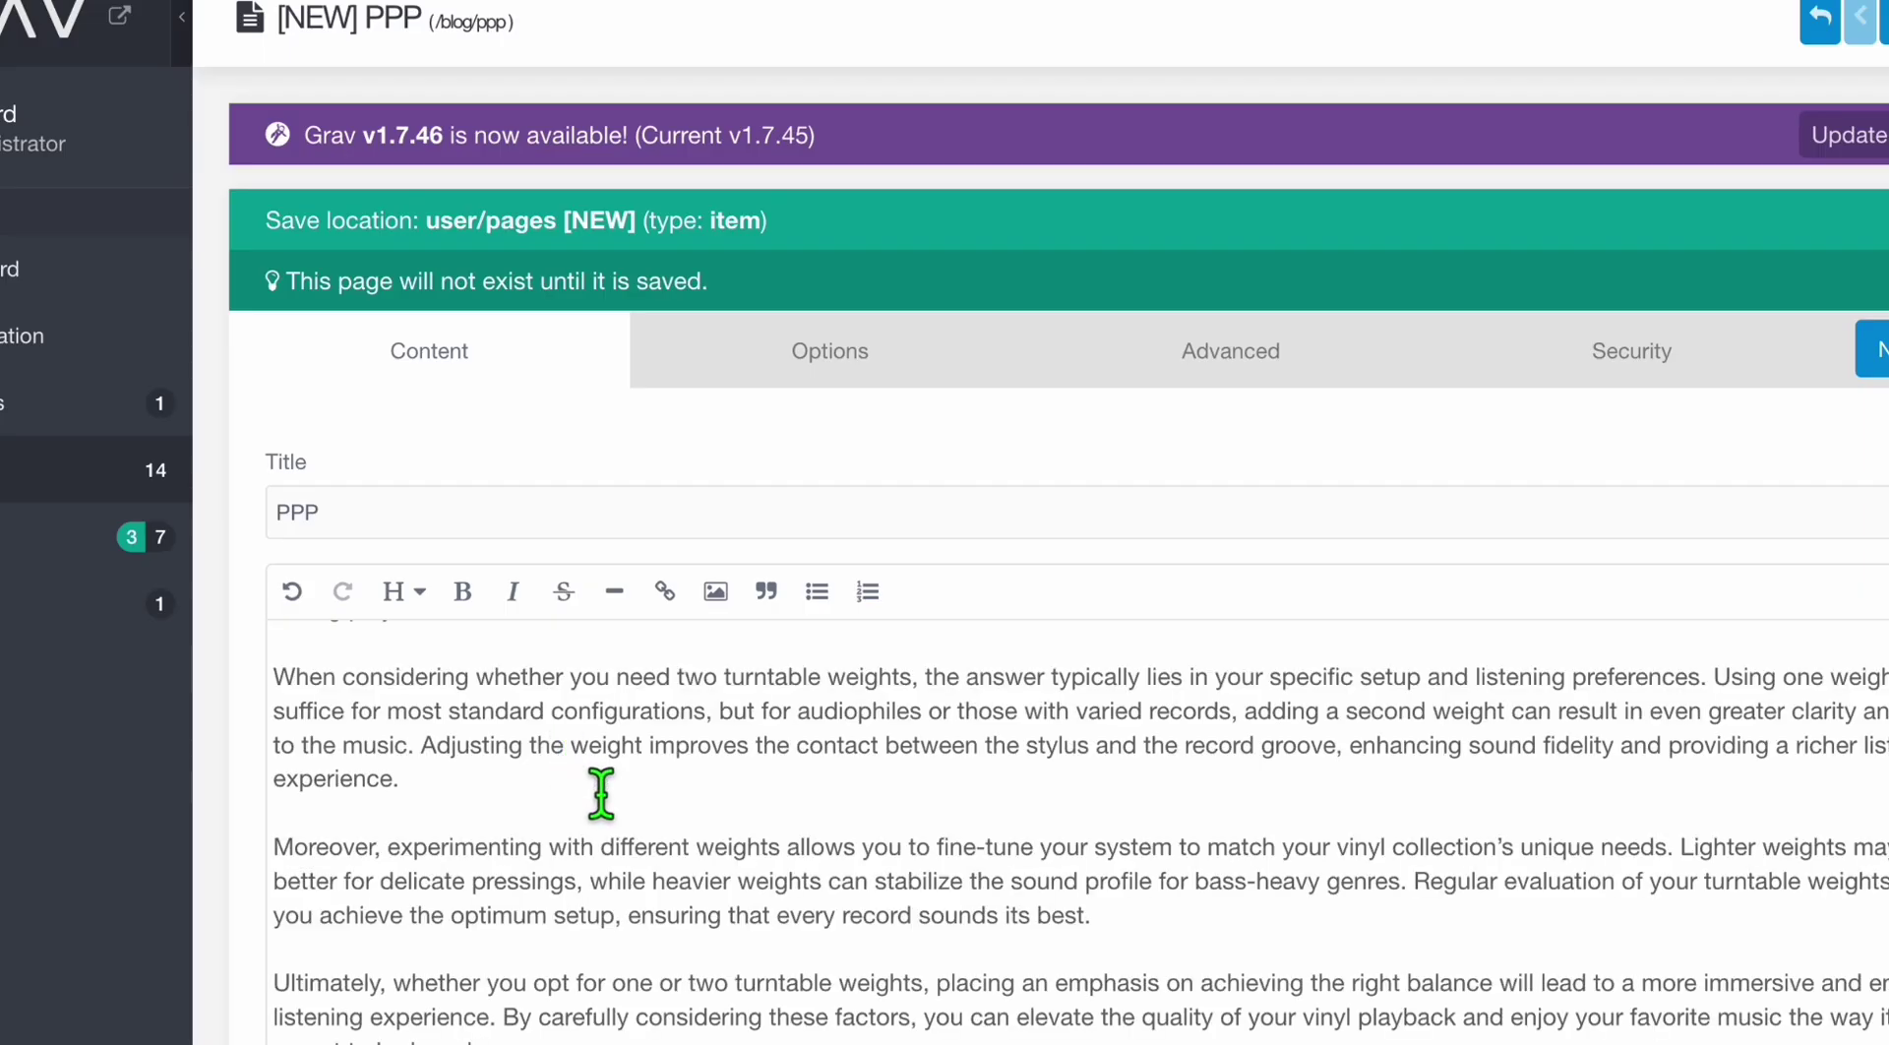
scroll(652, 836, up, 10)
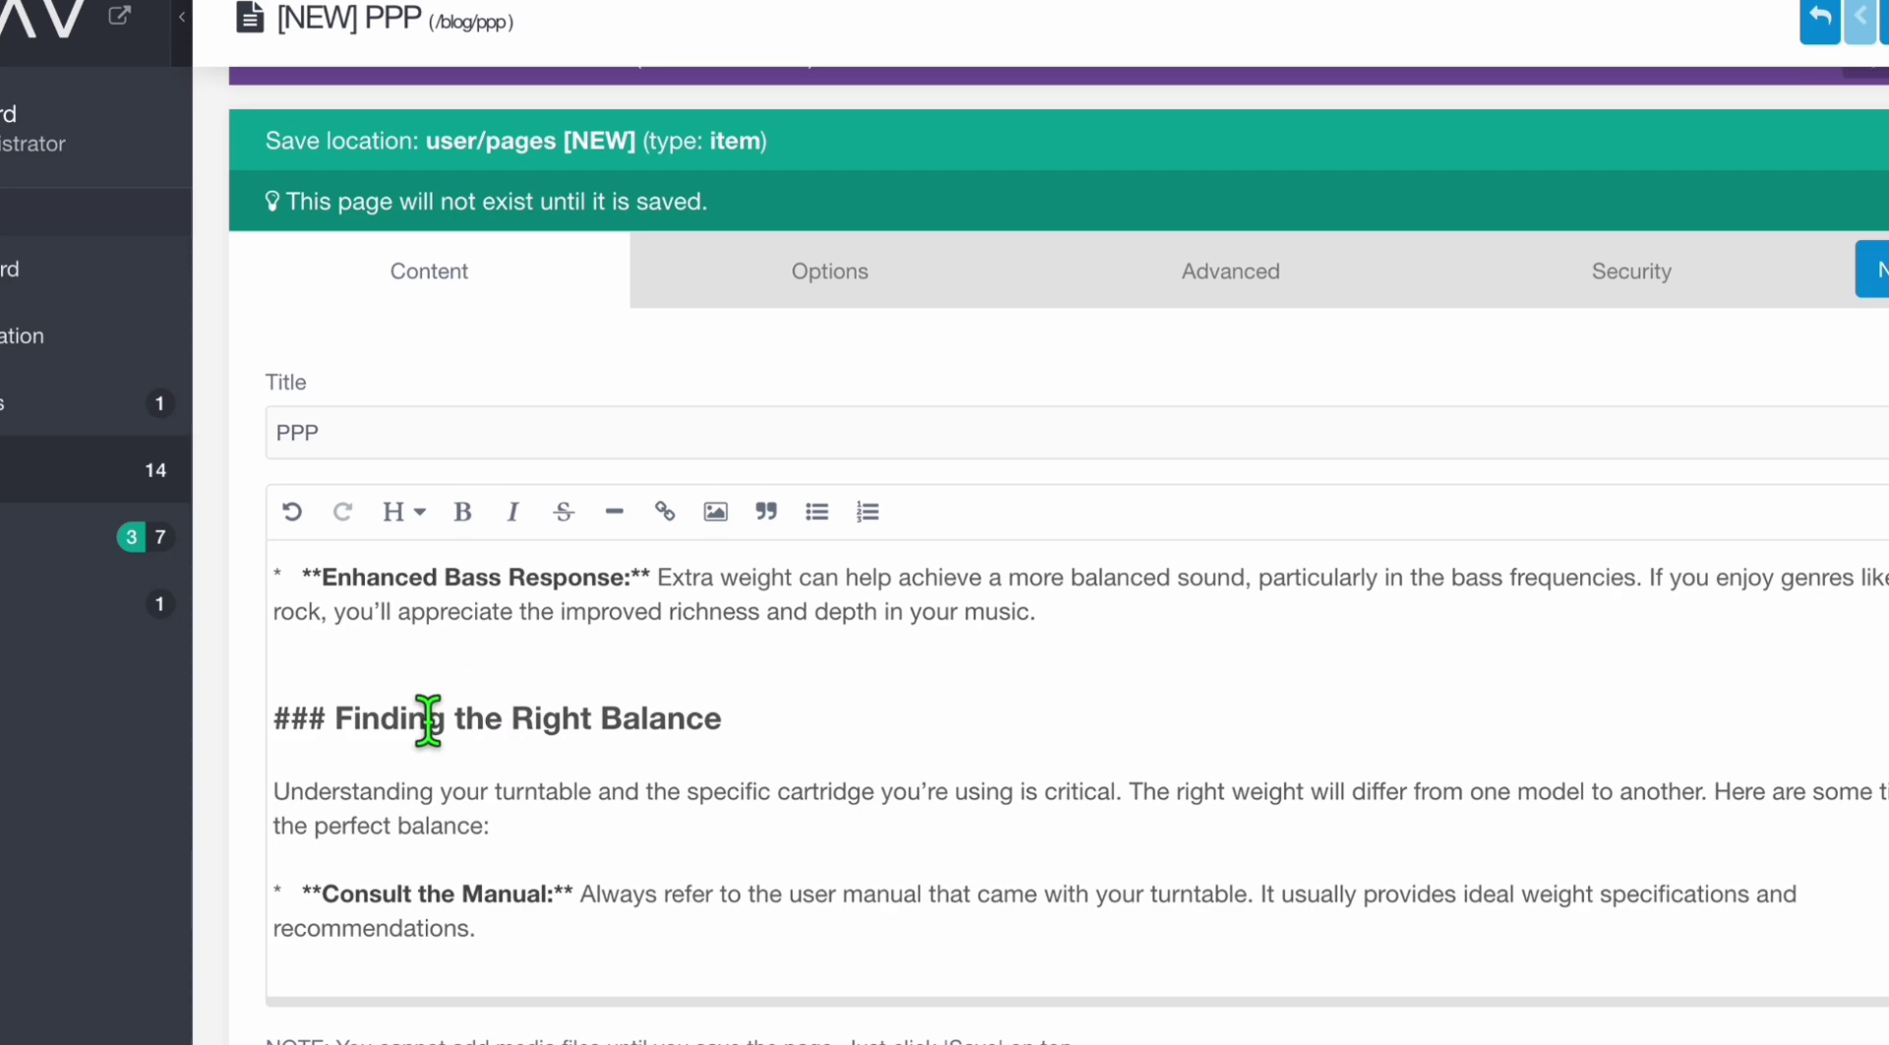
scroll(1060, 351, down, 5)
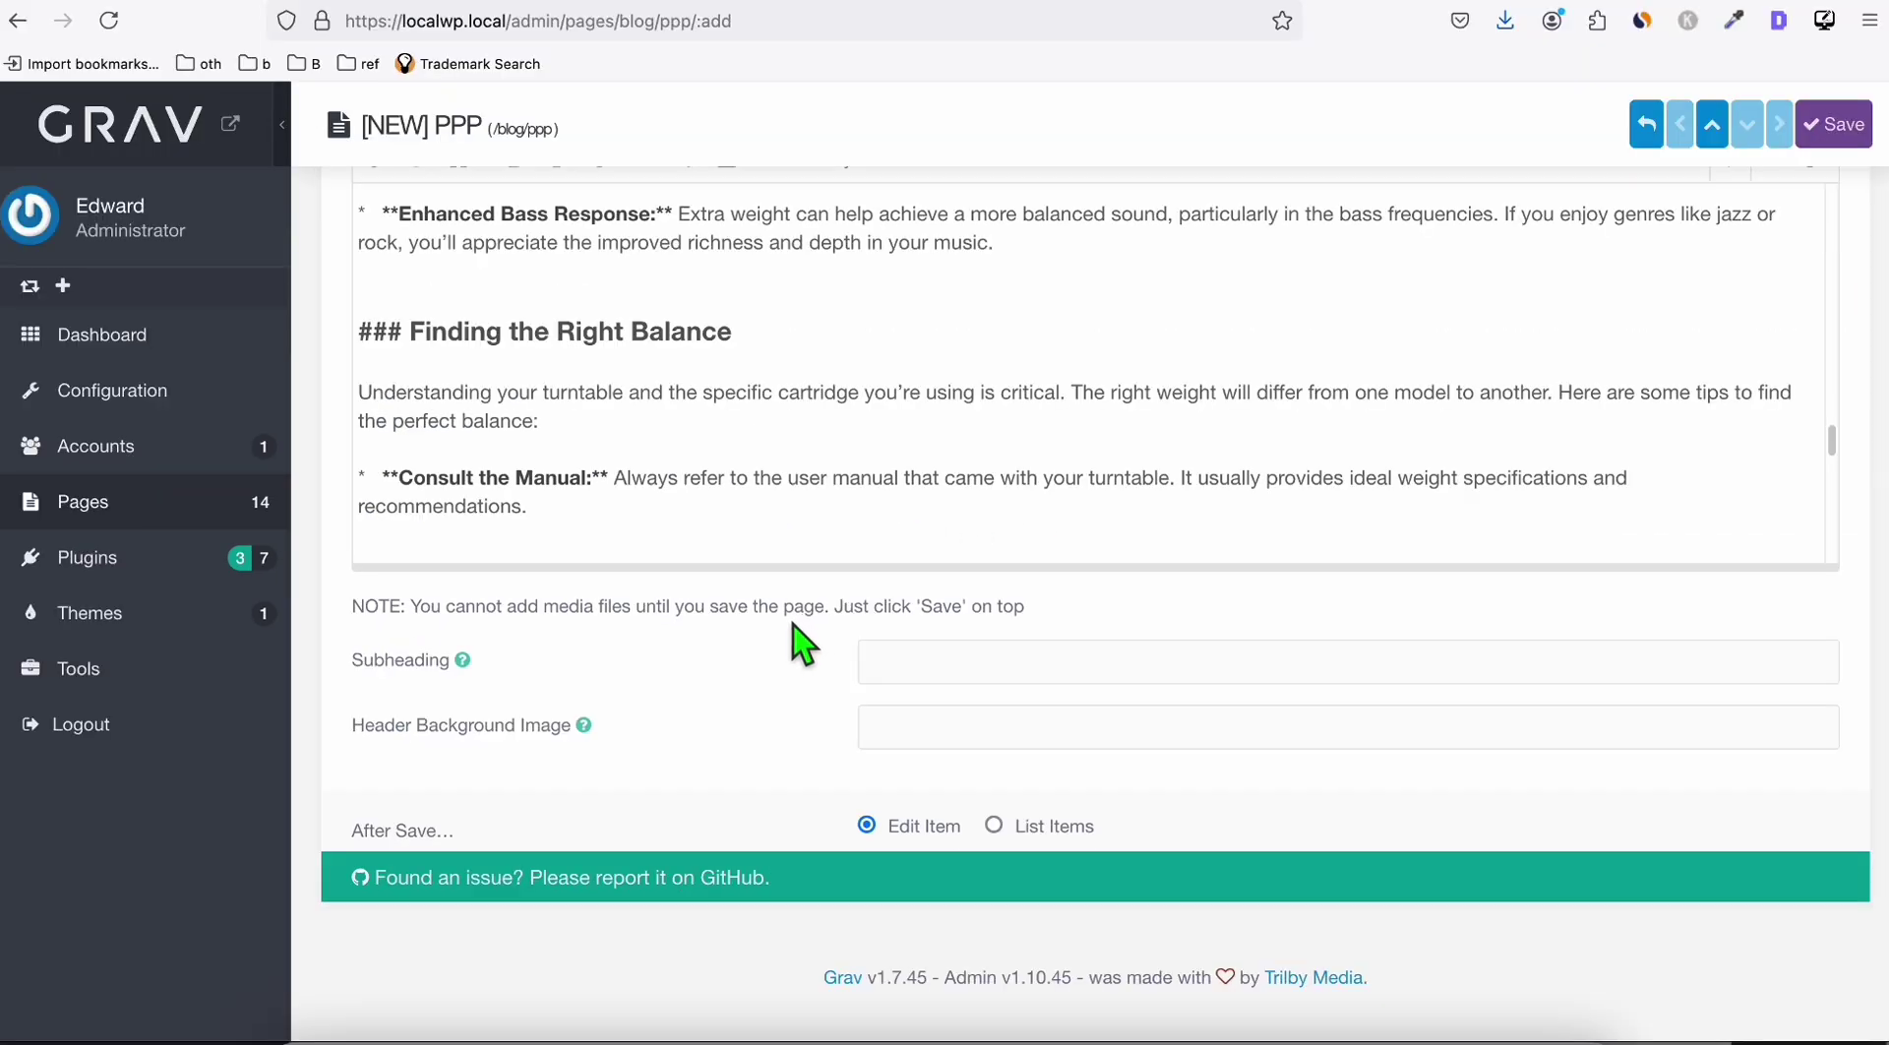
scroll(713, 395, up, 5)
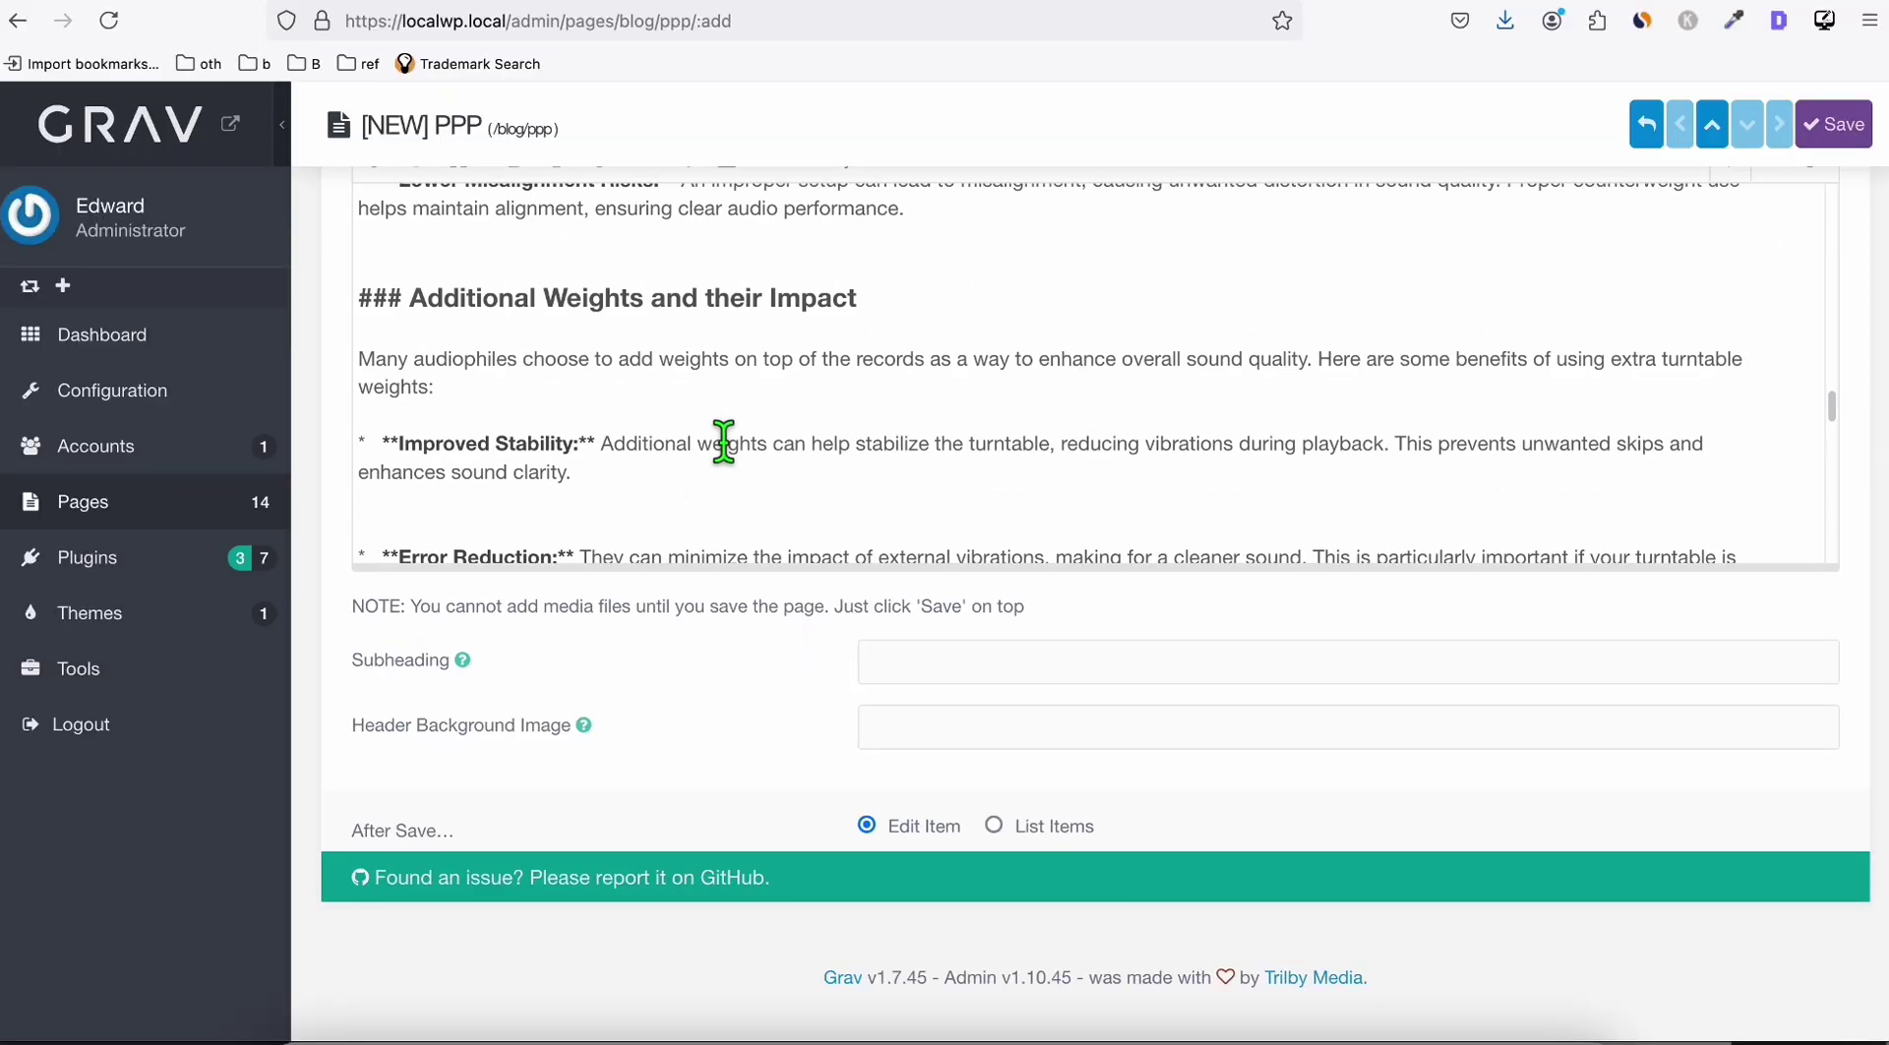
scroll(701, 738, up, 5)
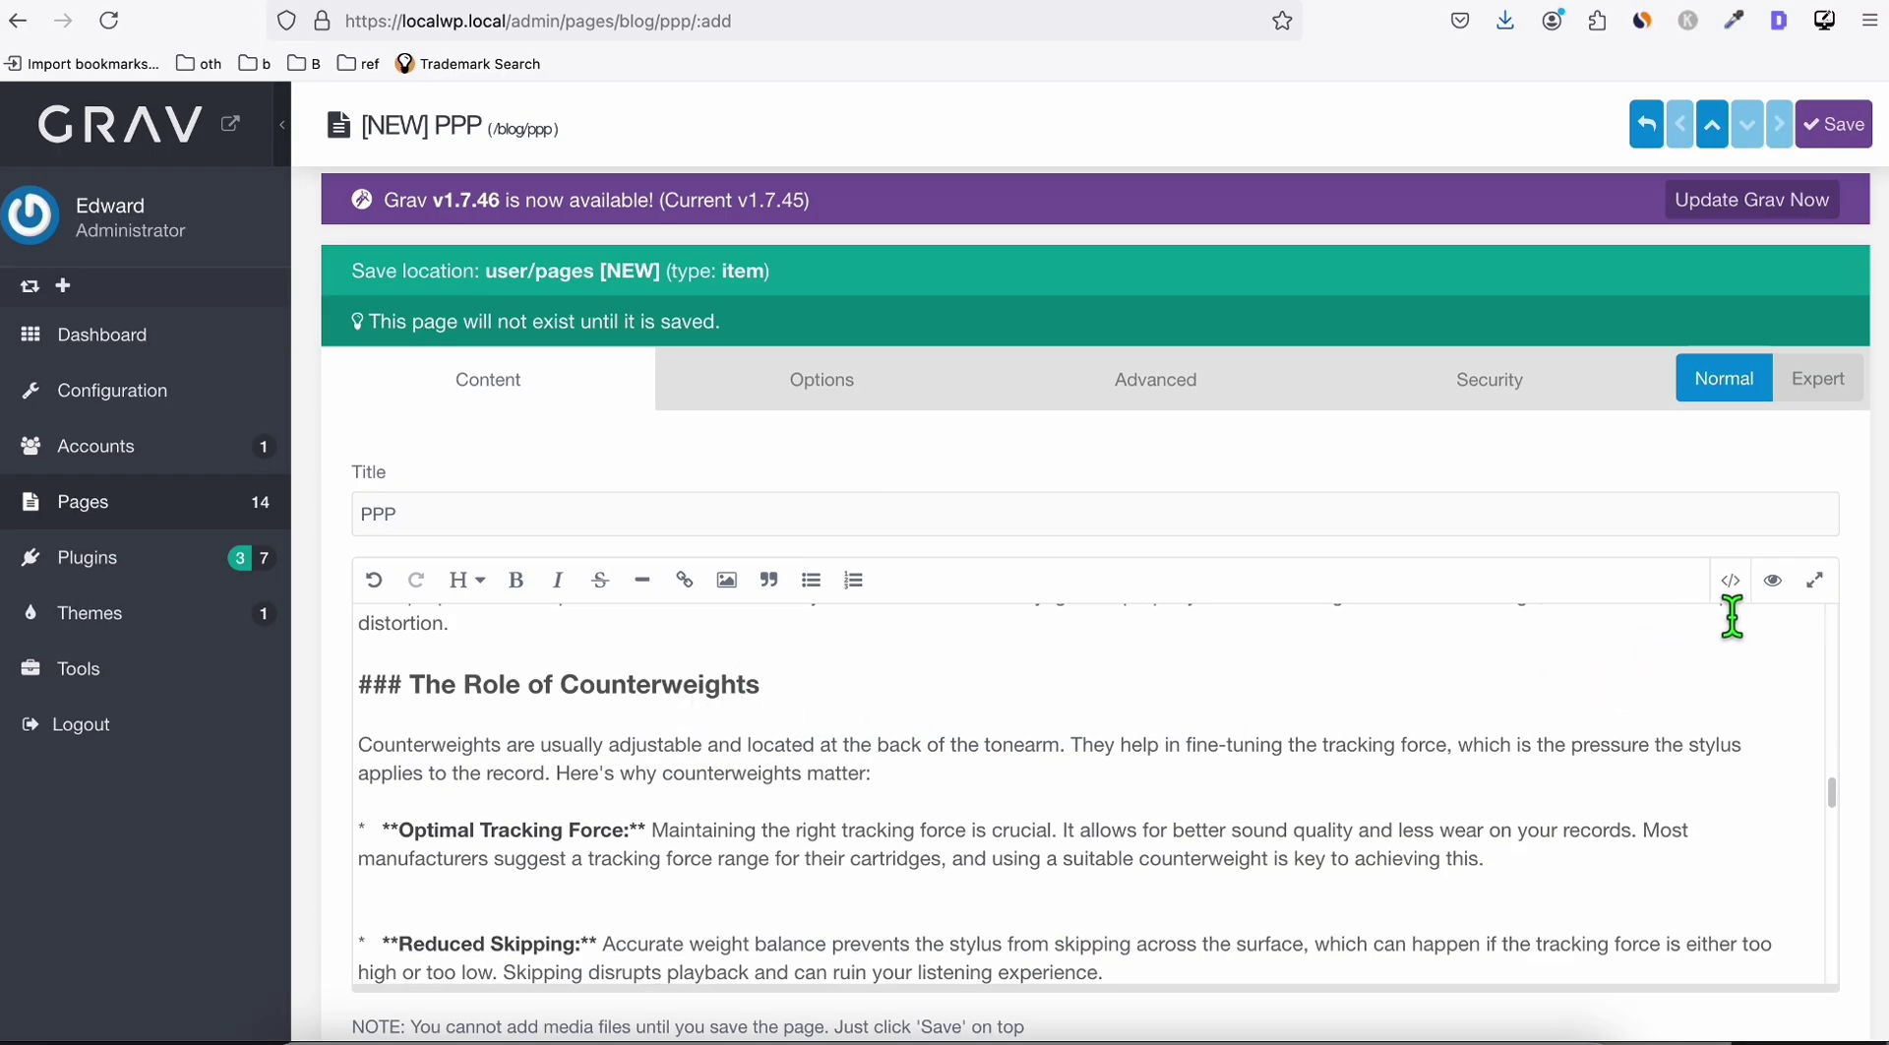
click(1772, 597)
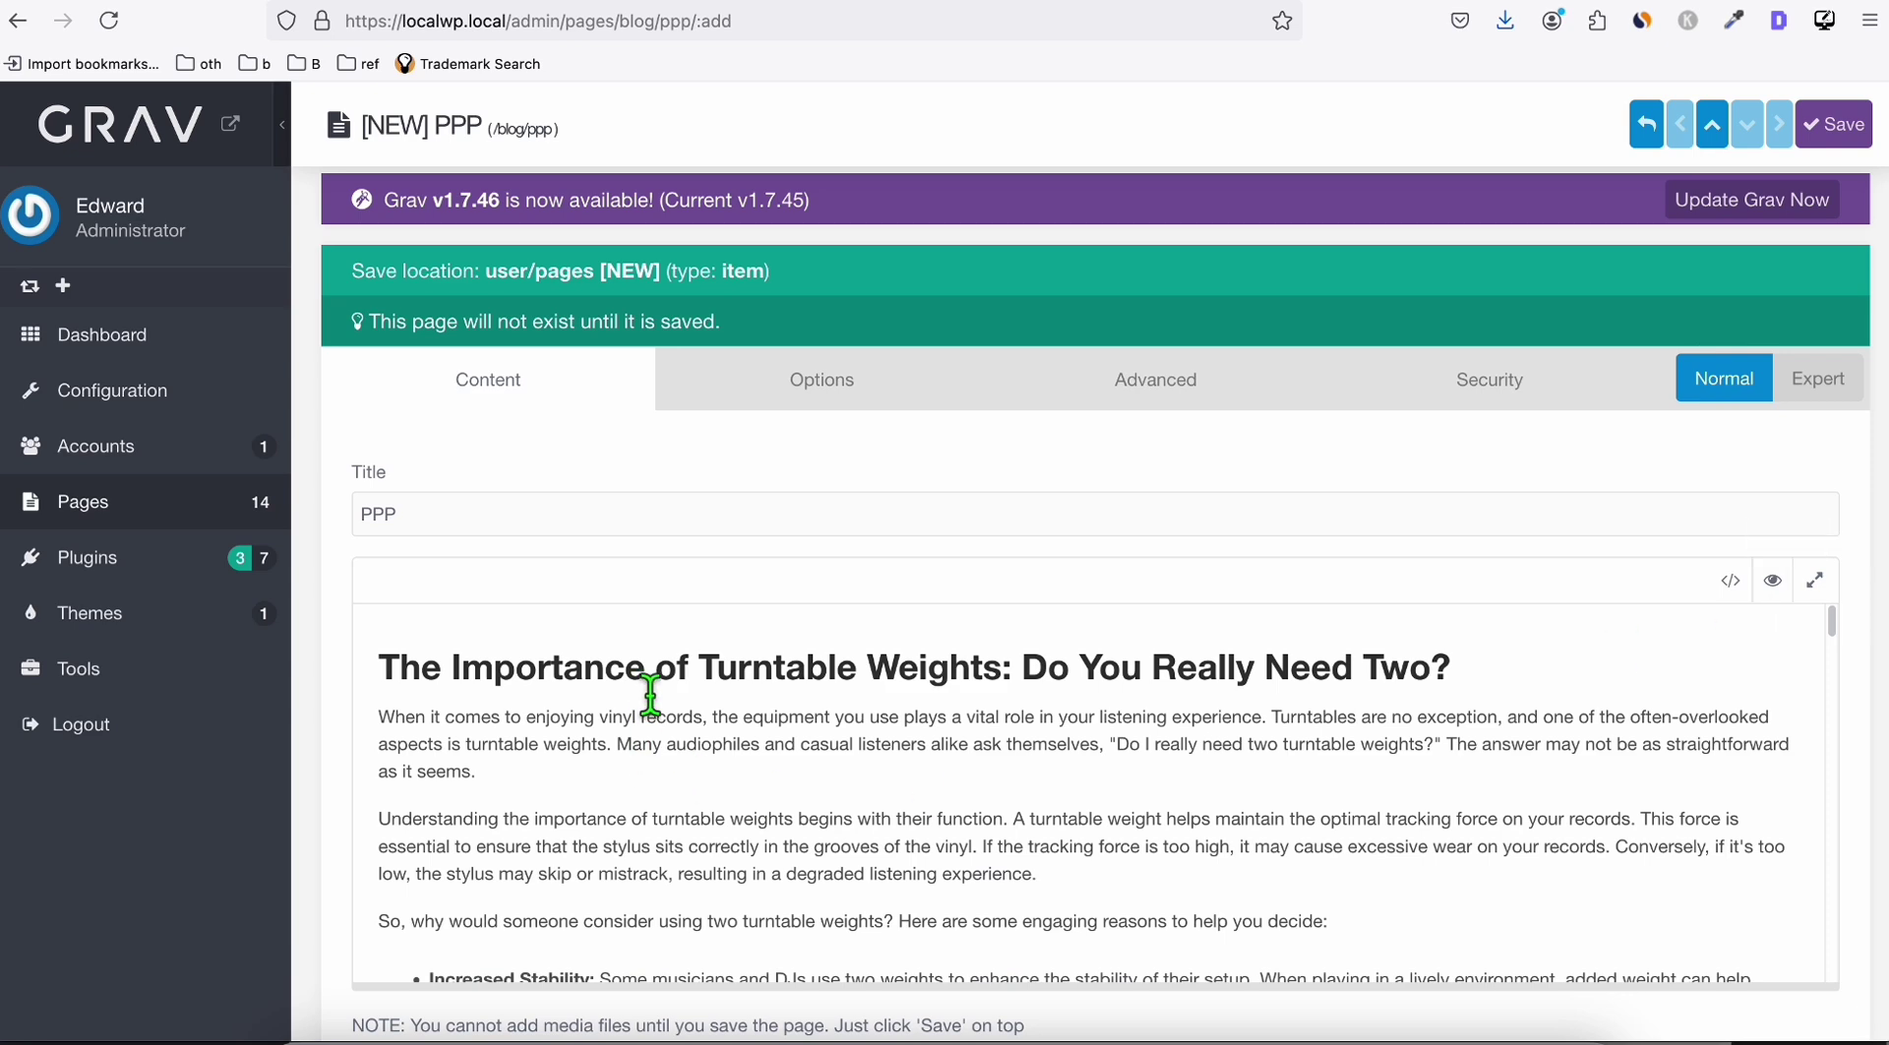
scroll(645, 683, down, 2)
scroll(675, 729, down, 3)
scroll(1082, 689, up, 10)
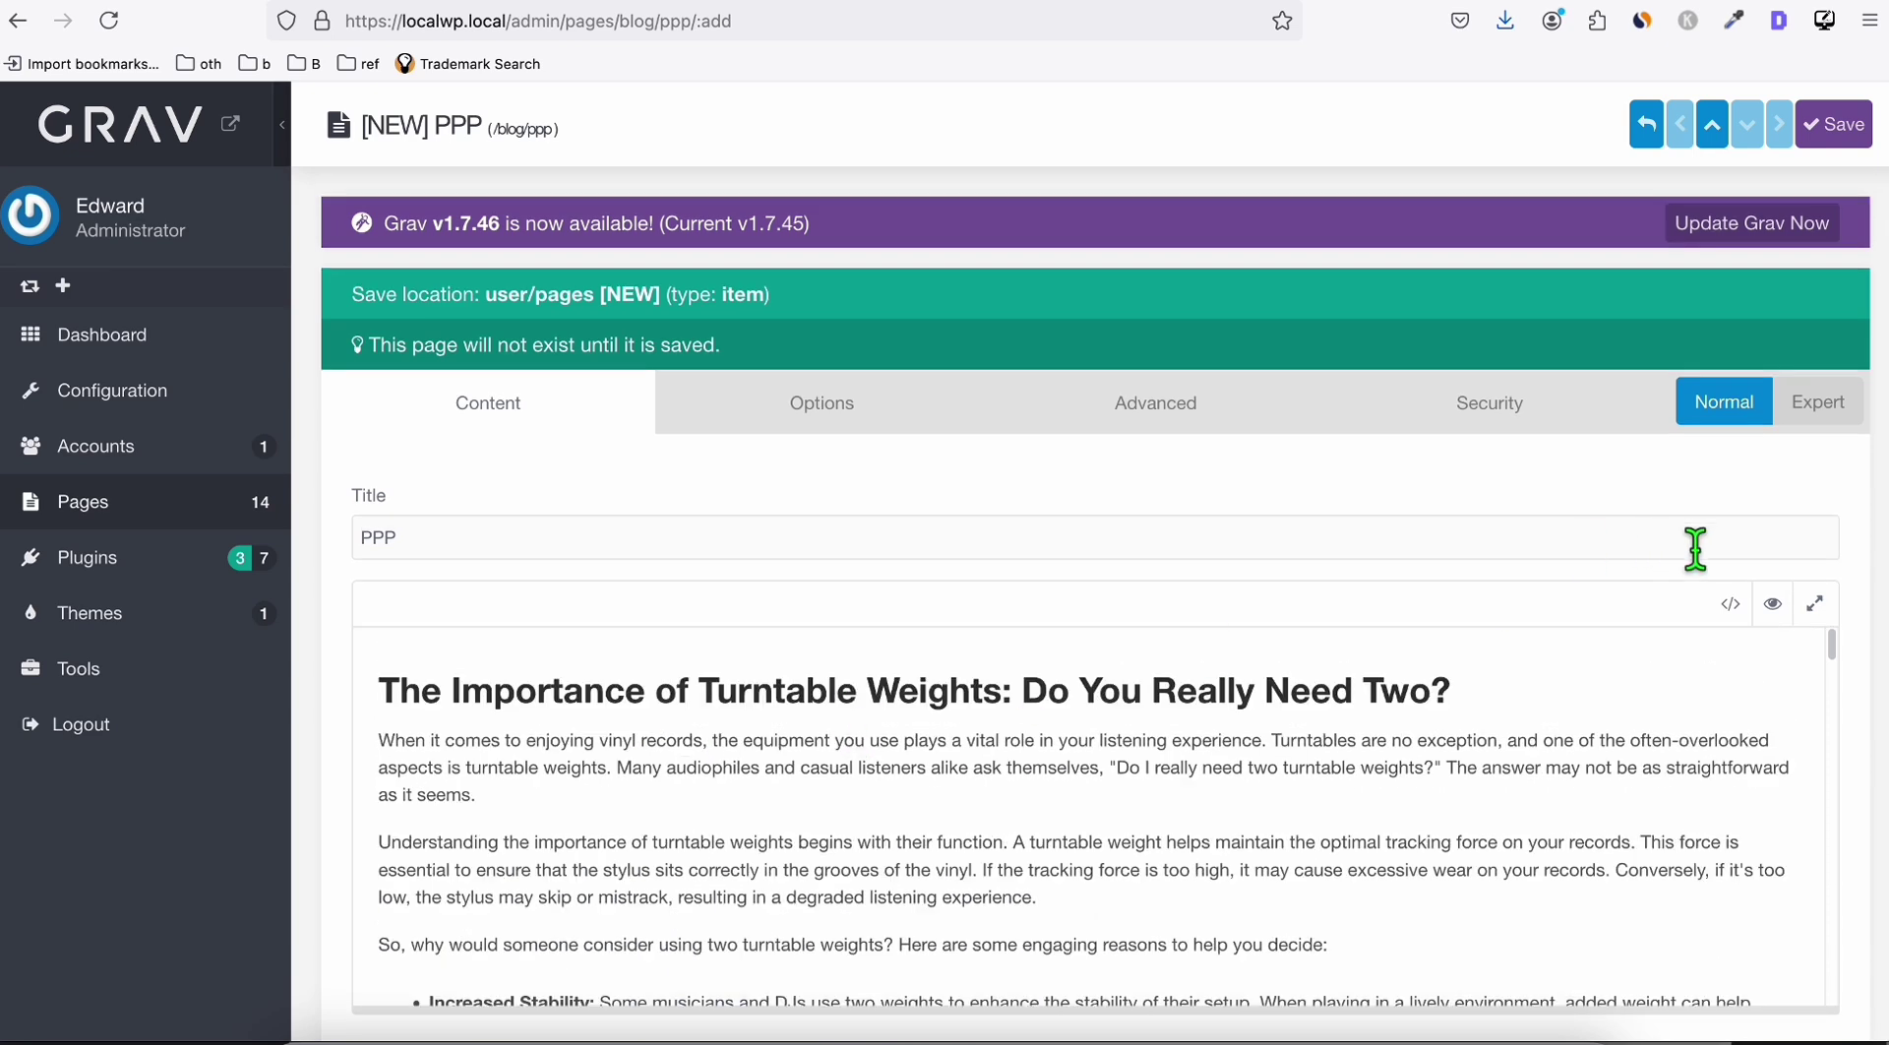
click(1731, 603)
click(1836, 125)
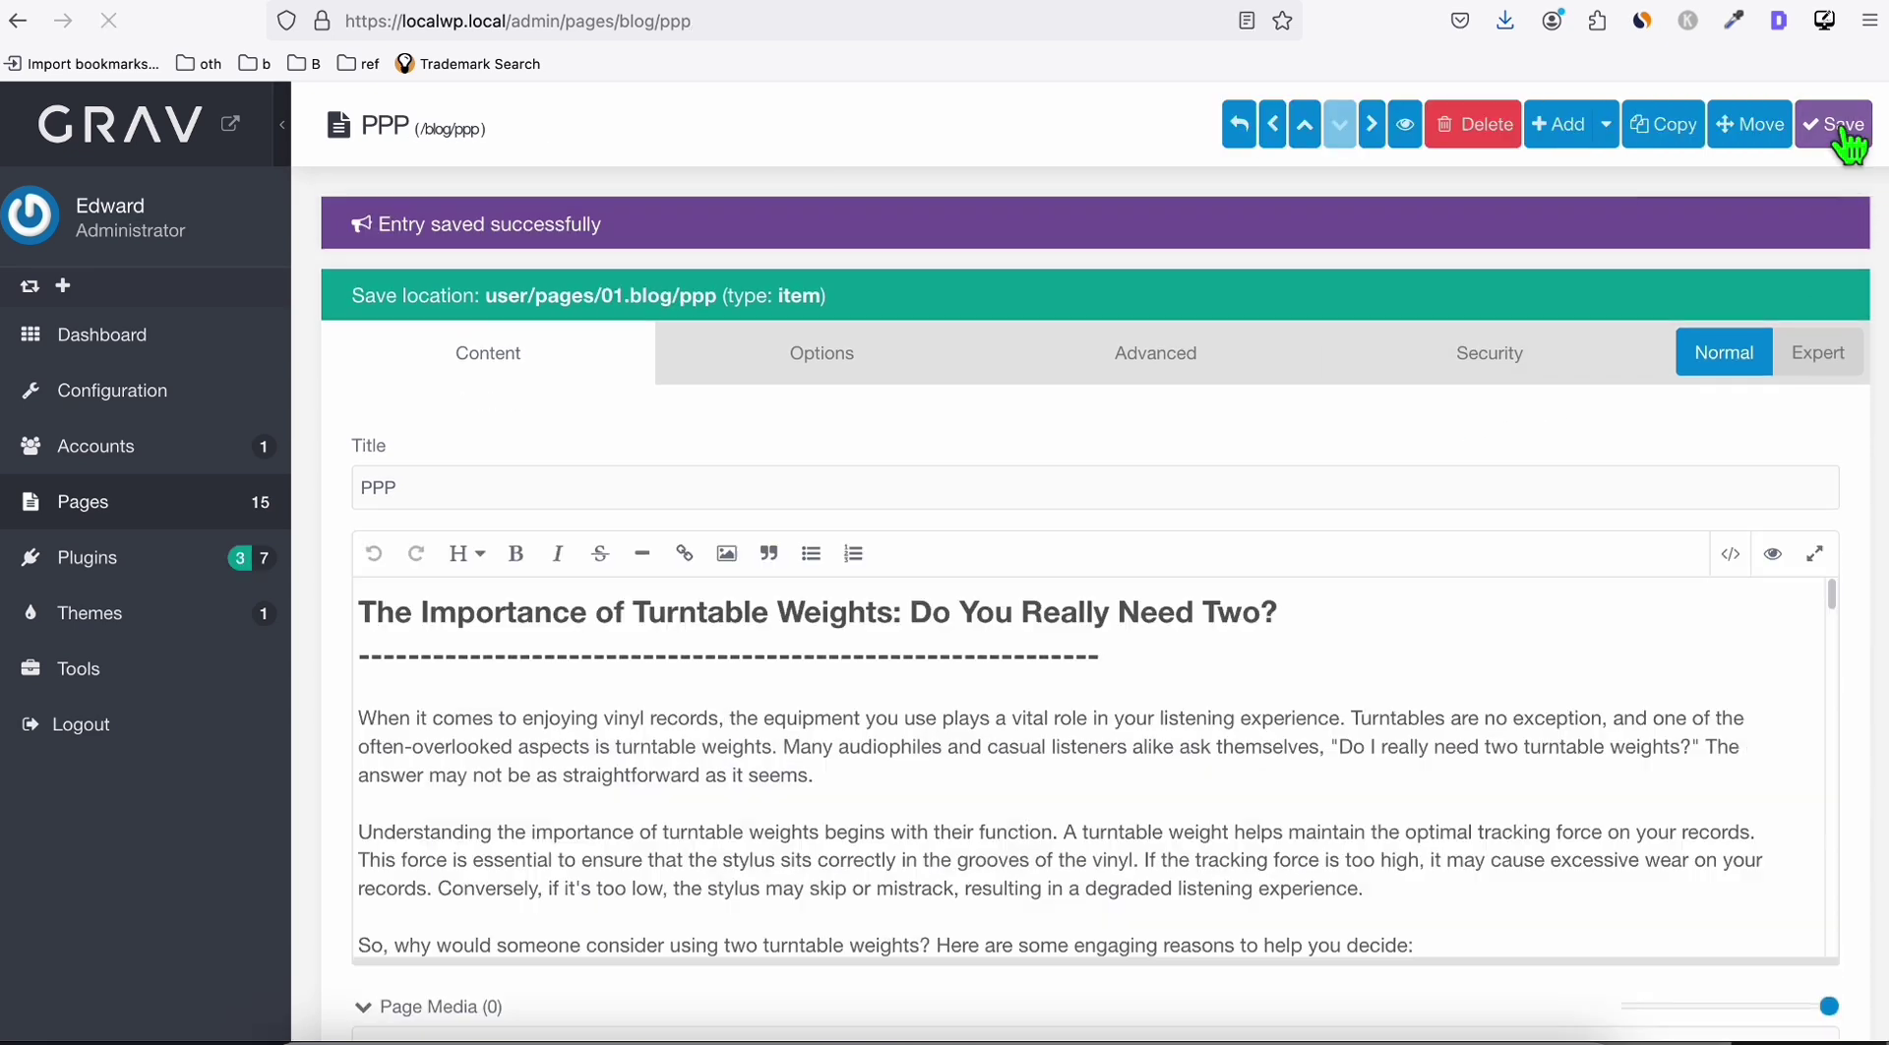
- Replace the PPP title with 'Do I Need Two Turntable Weights' and save again
double_click(418, 536)
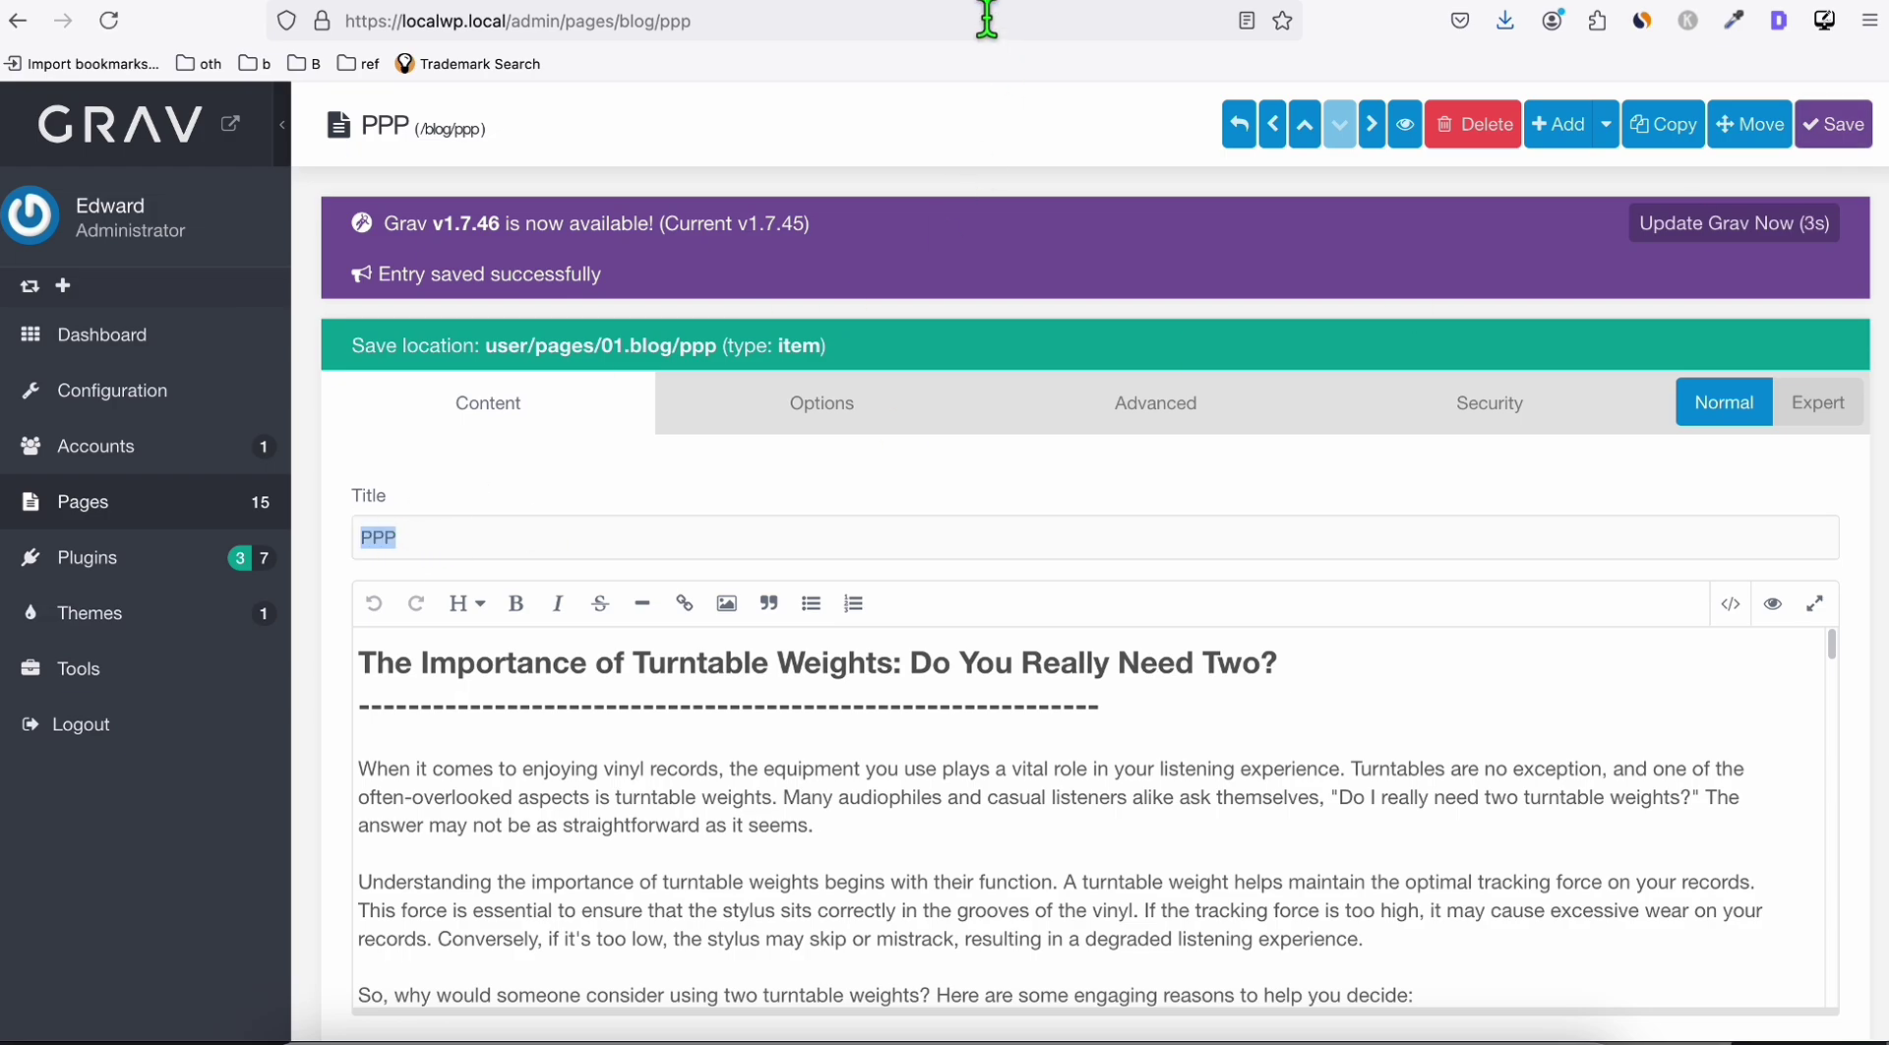
click(573, 3)
scroll(718, 423, up, 15)
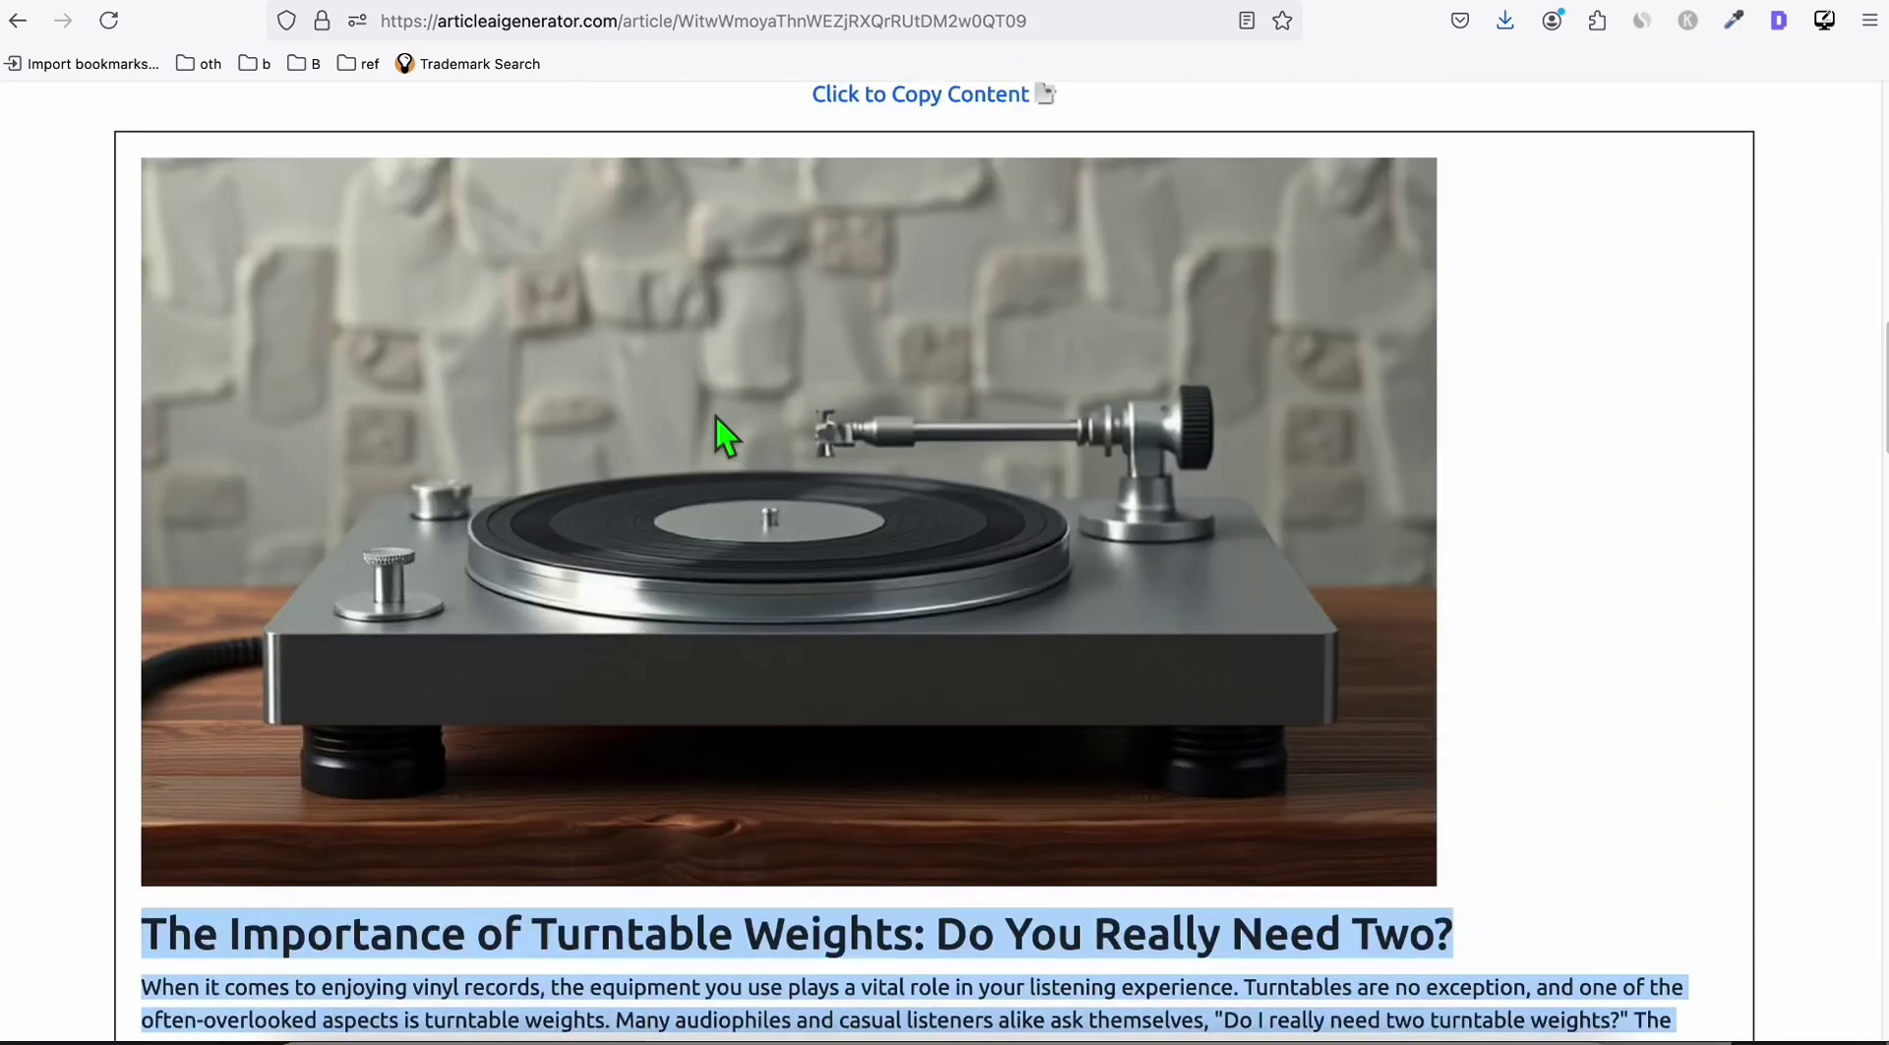
scroll(836, 526, down, 7)
click(714, 6)
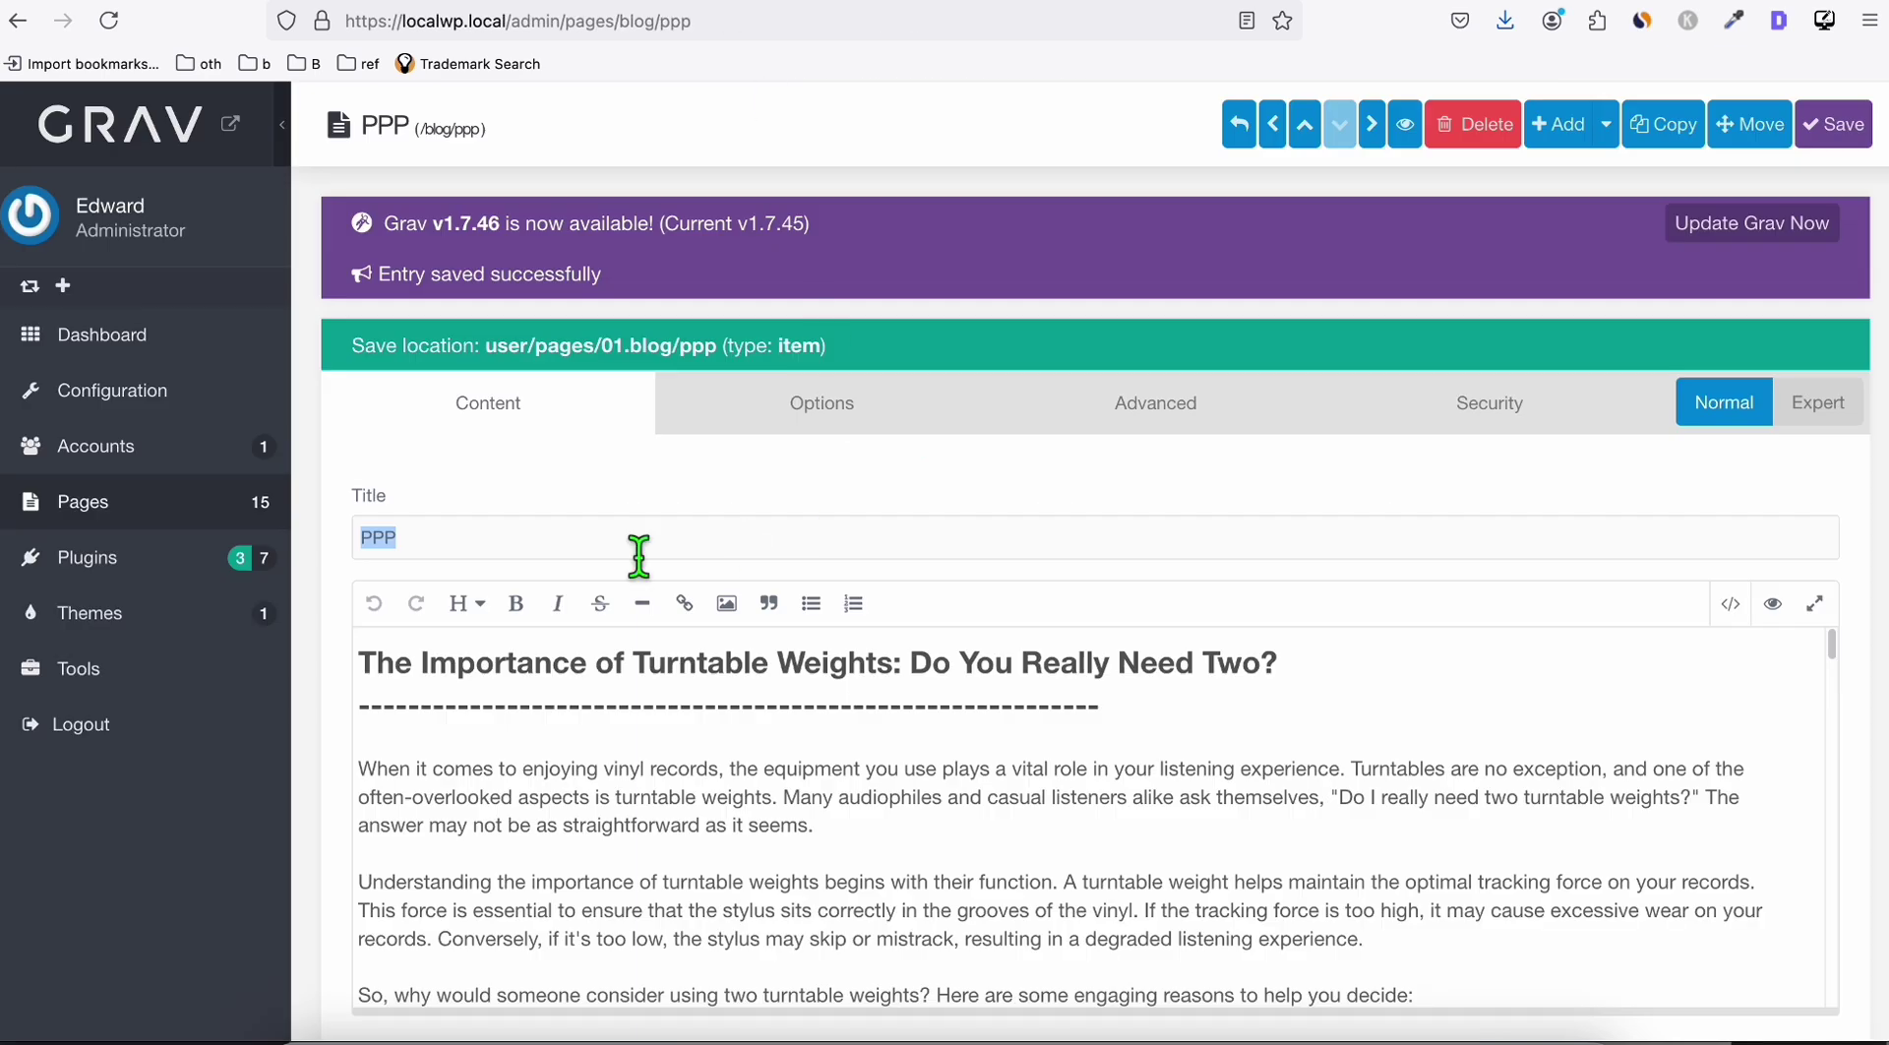
click(438, 534)
drag(438, 534, 305, 536)
text(Do I Need Two Turntable Weights)
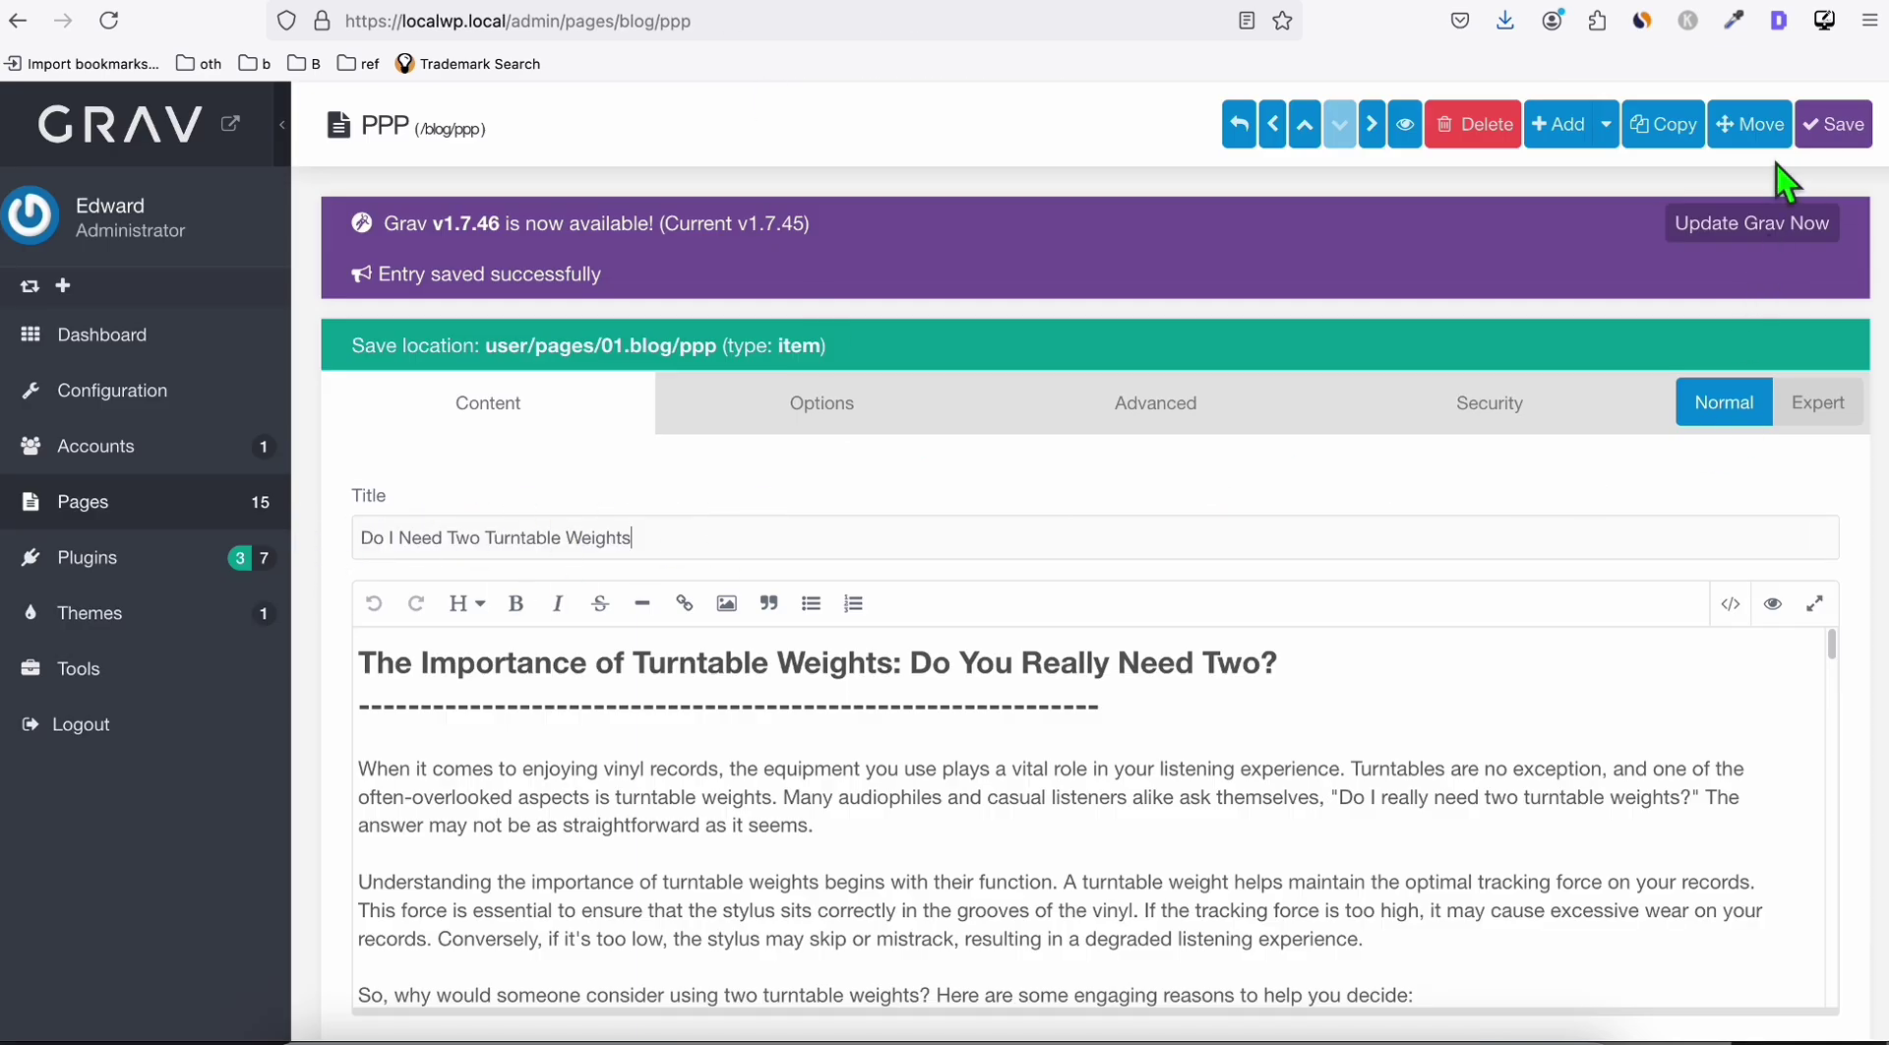
click(1831, 128)
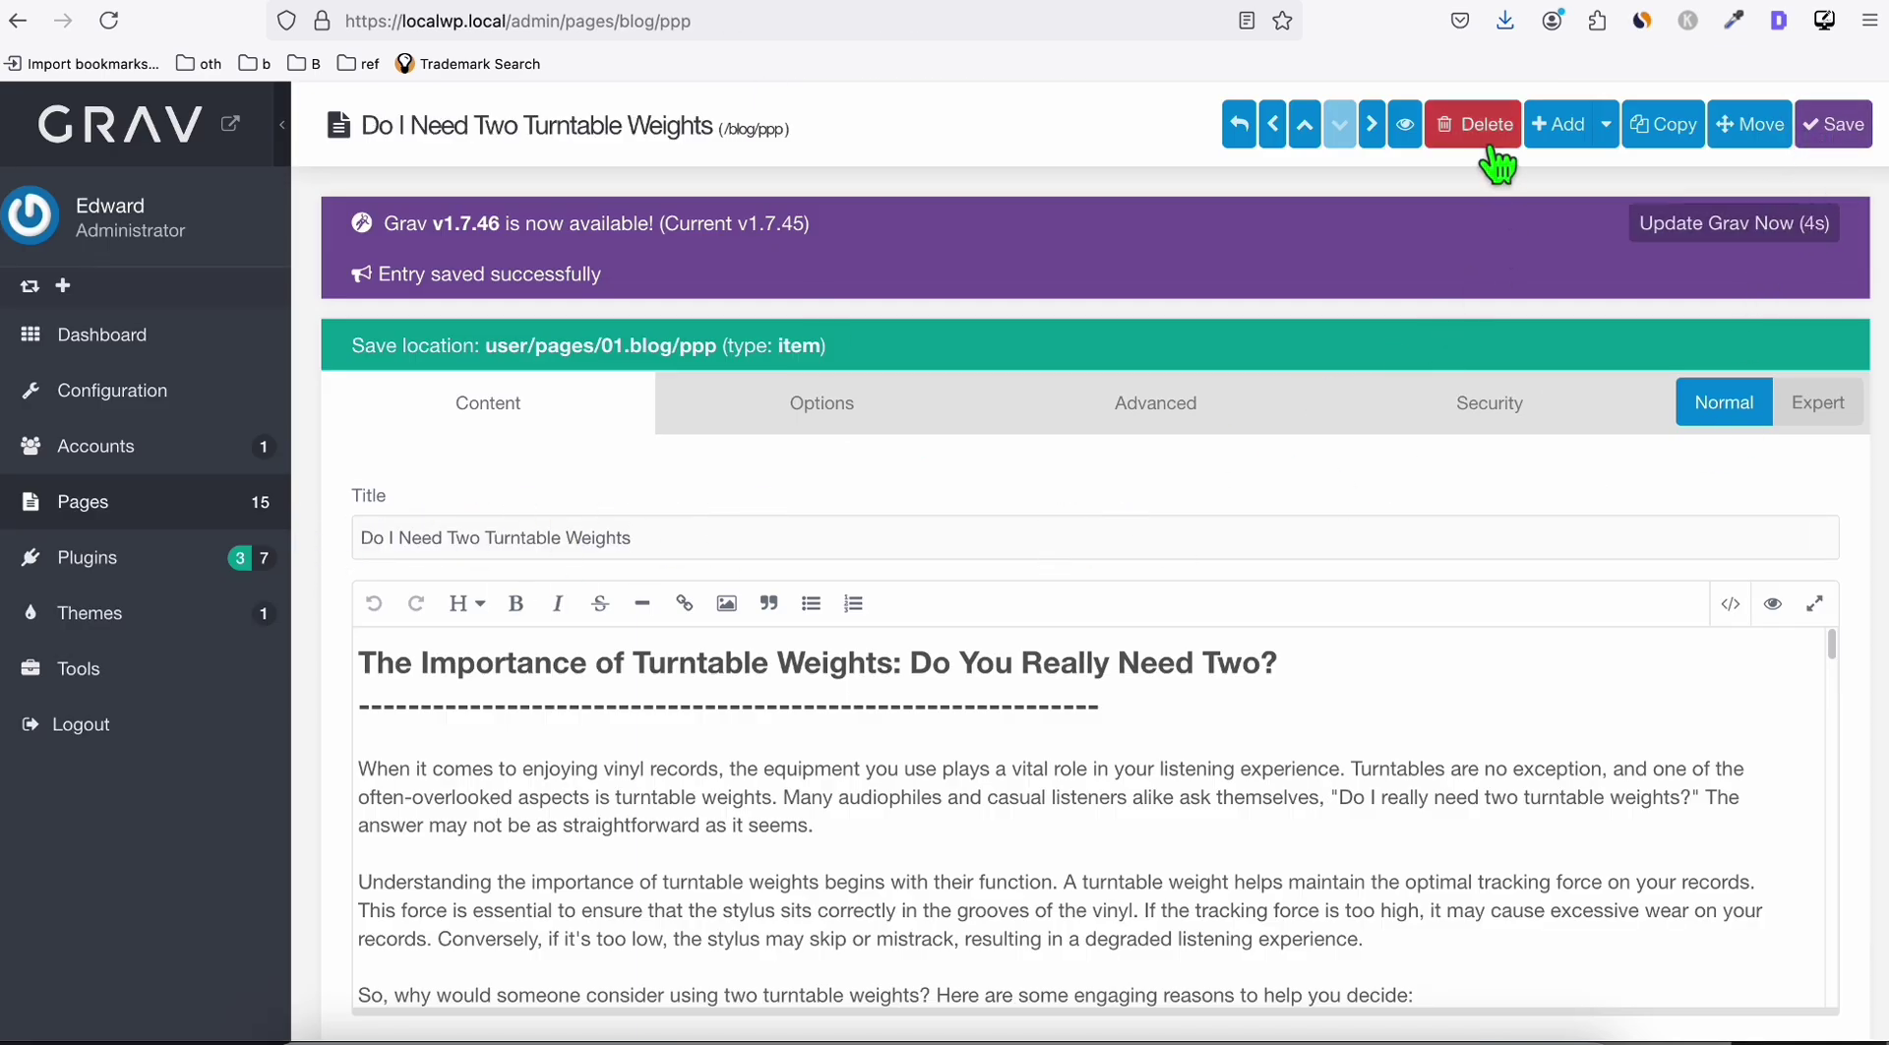
click(1406, 128)
scroll(1123, 509, down, 10)
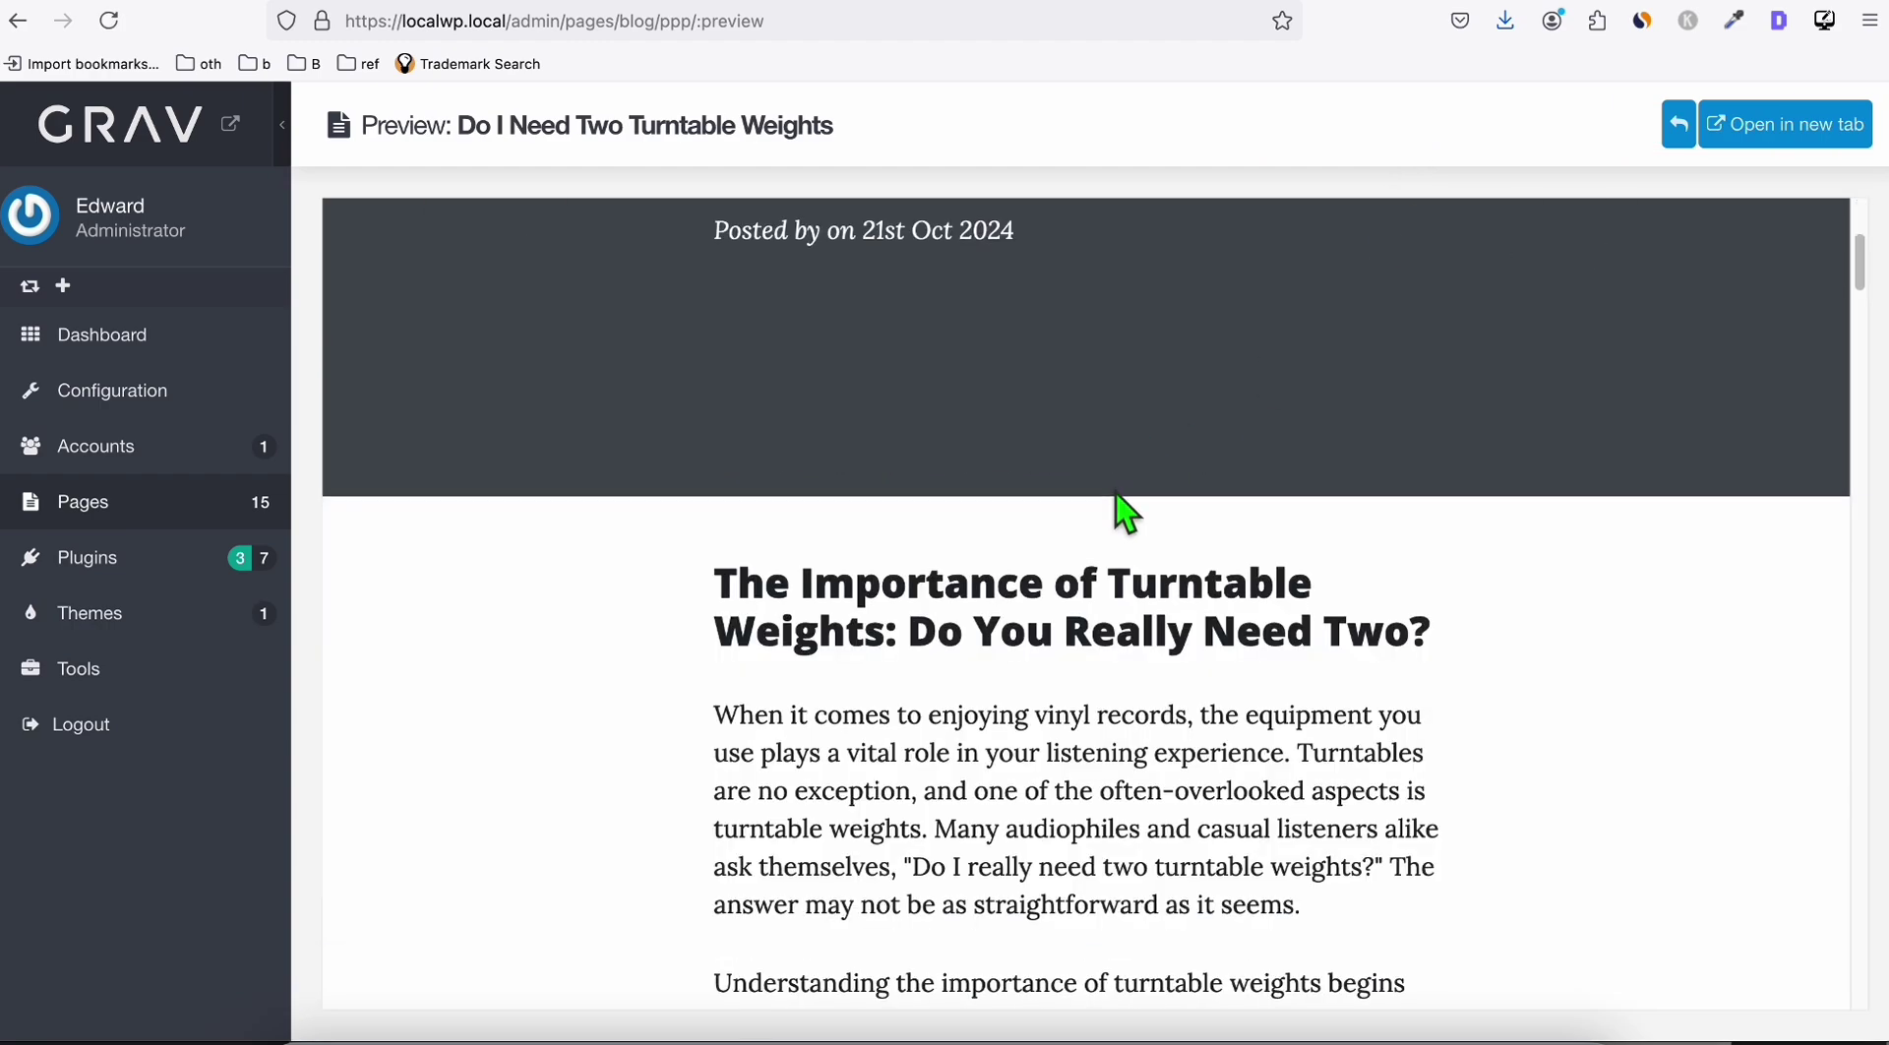
scroll(1112, 489, down, 5)
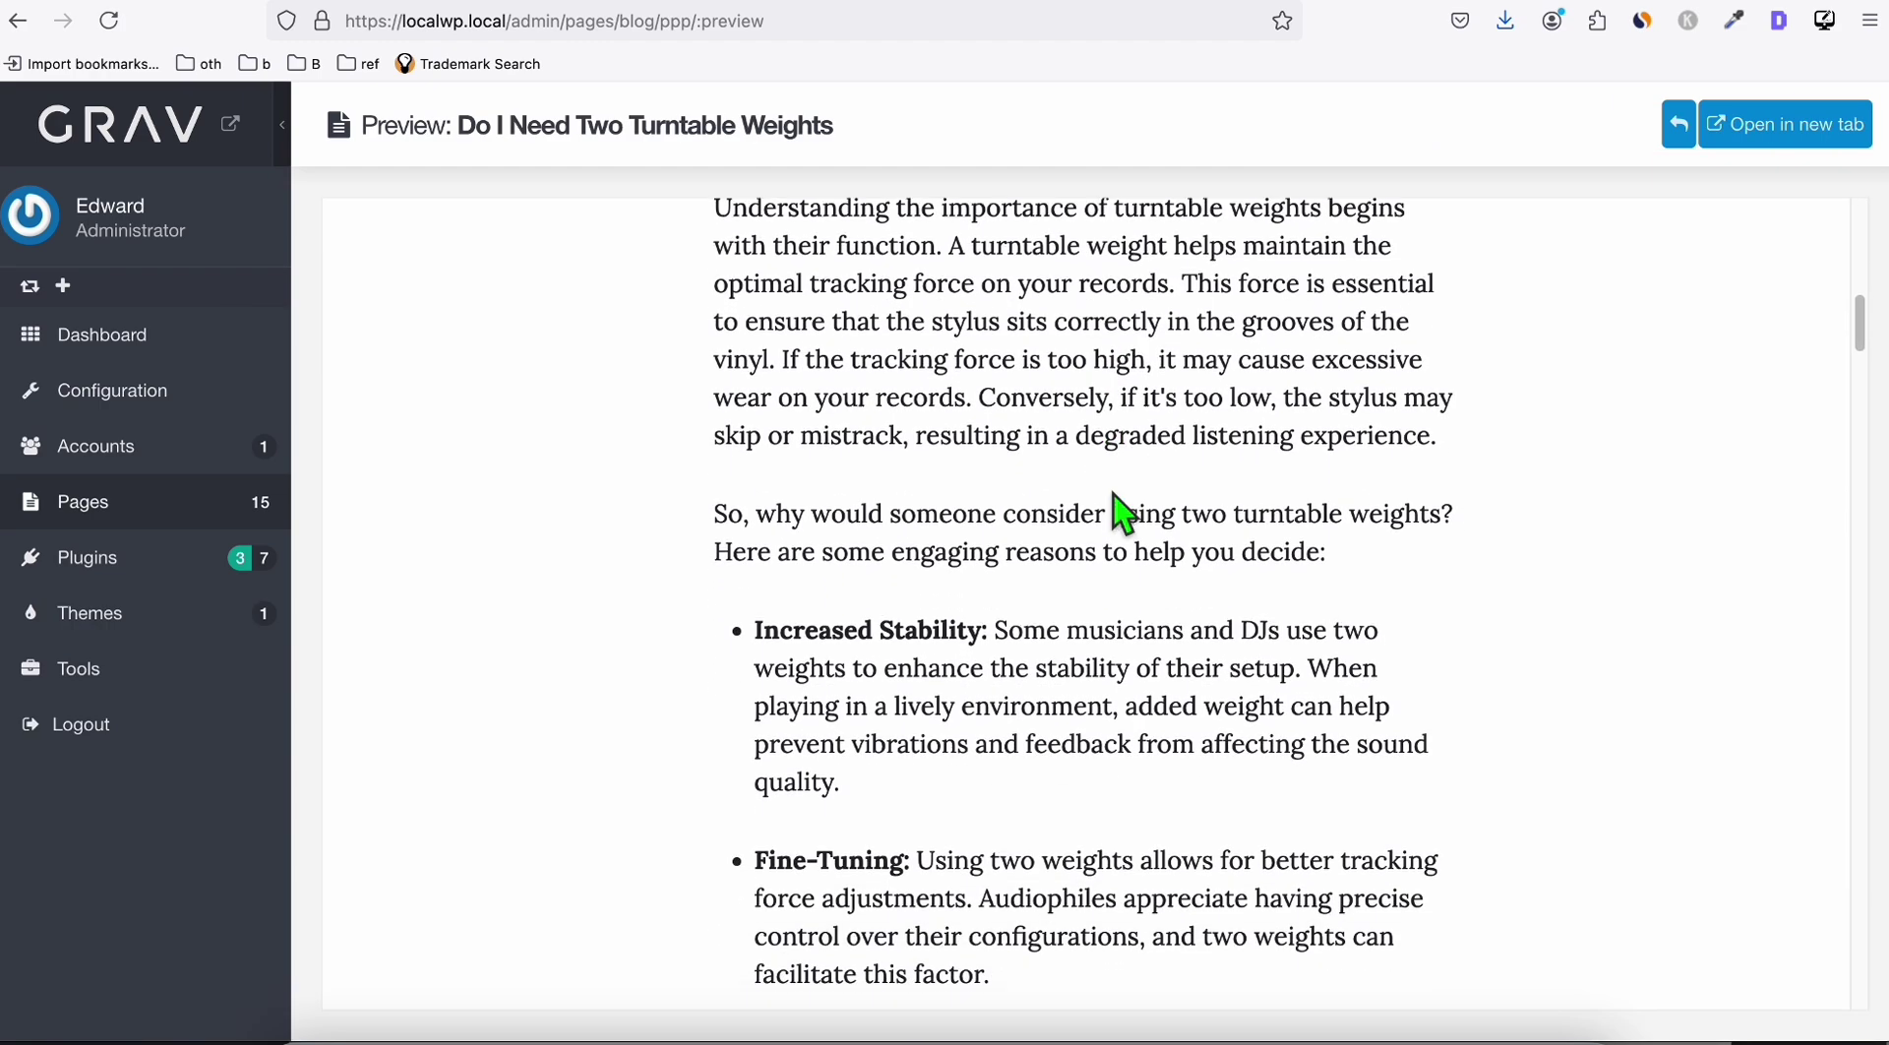
scroll(1112, 489, down, 3)
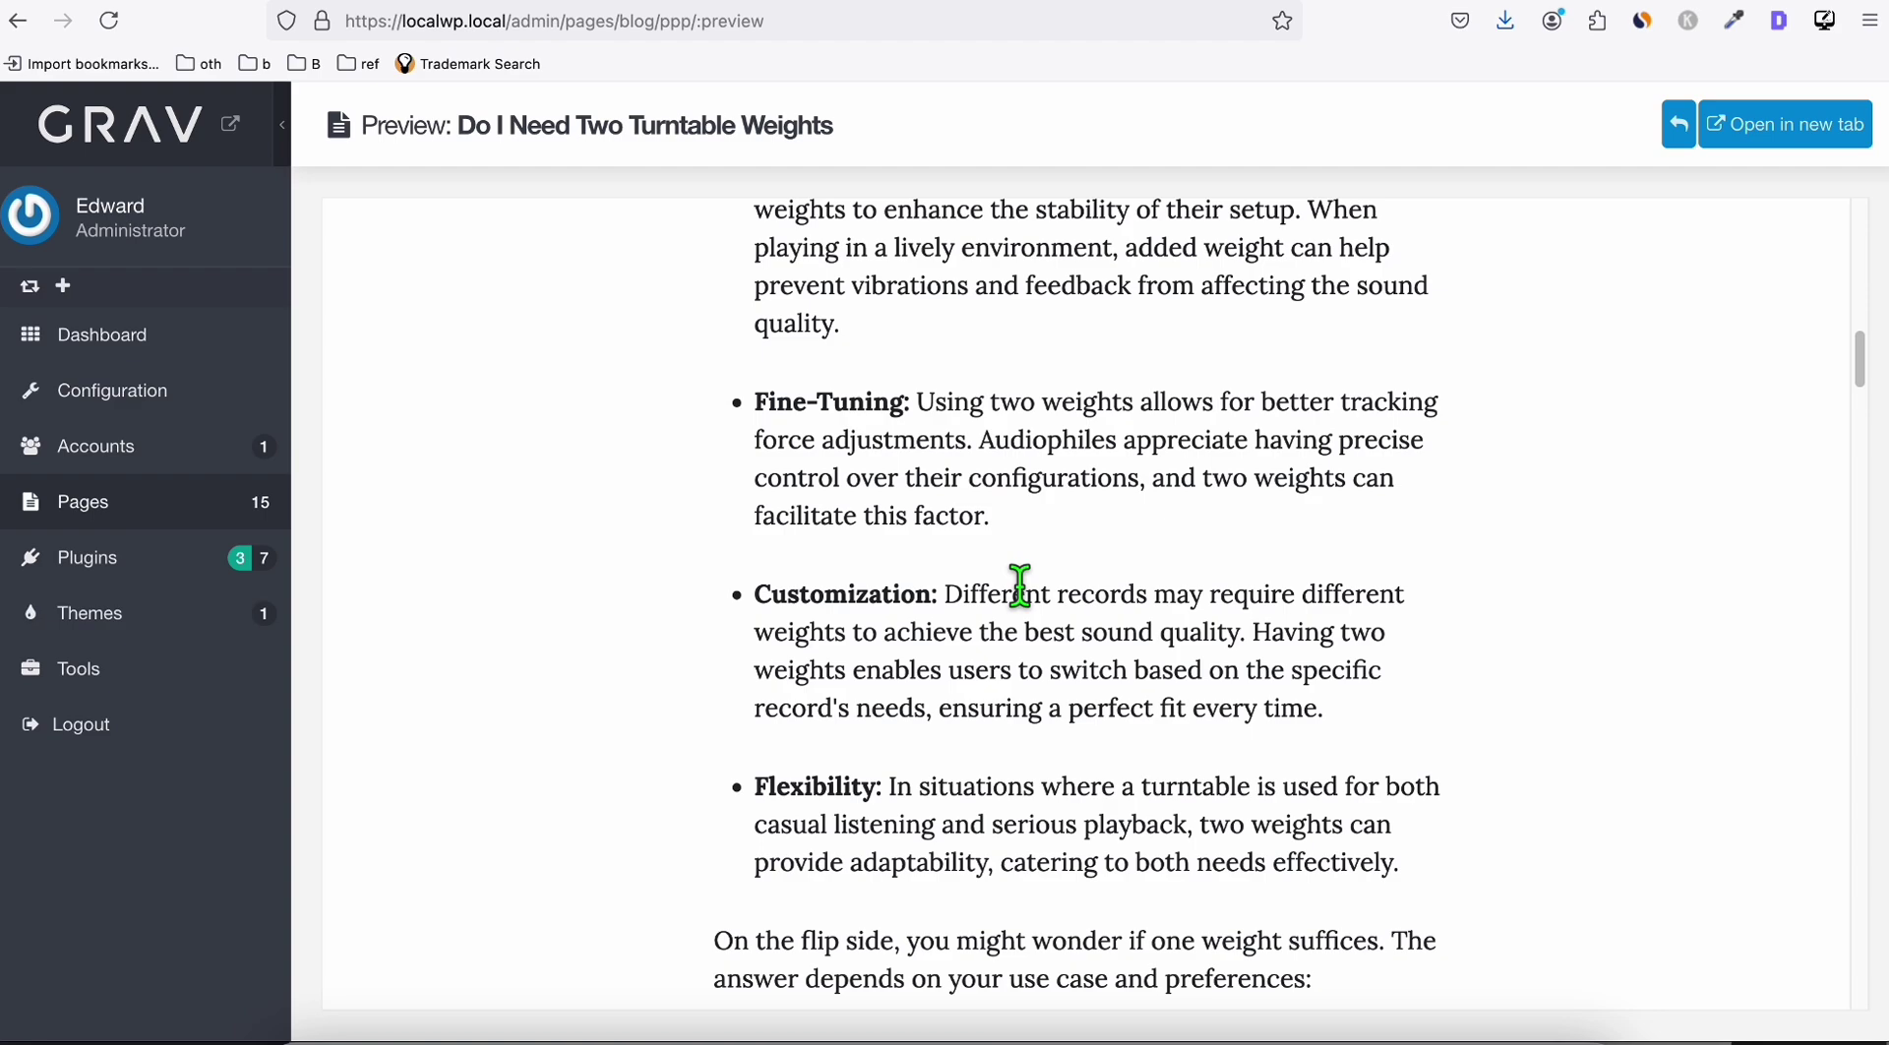
- Scroll through the getgrav.org skeleton cards such as Pinpress Site, Landio Site and Resume Site
click(264, 10)
scroll(950, 600, down, 4)
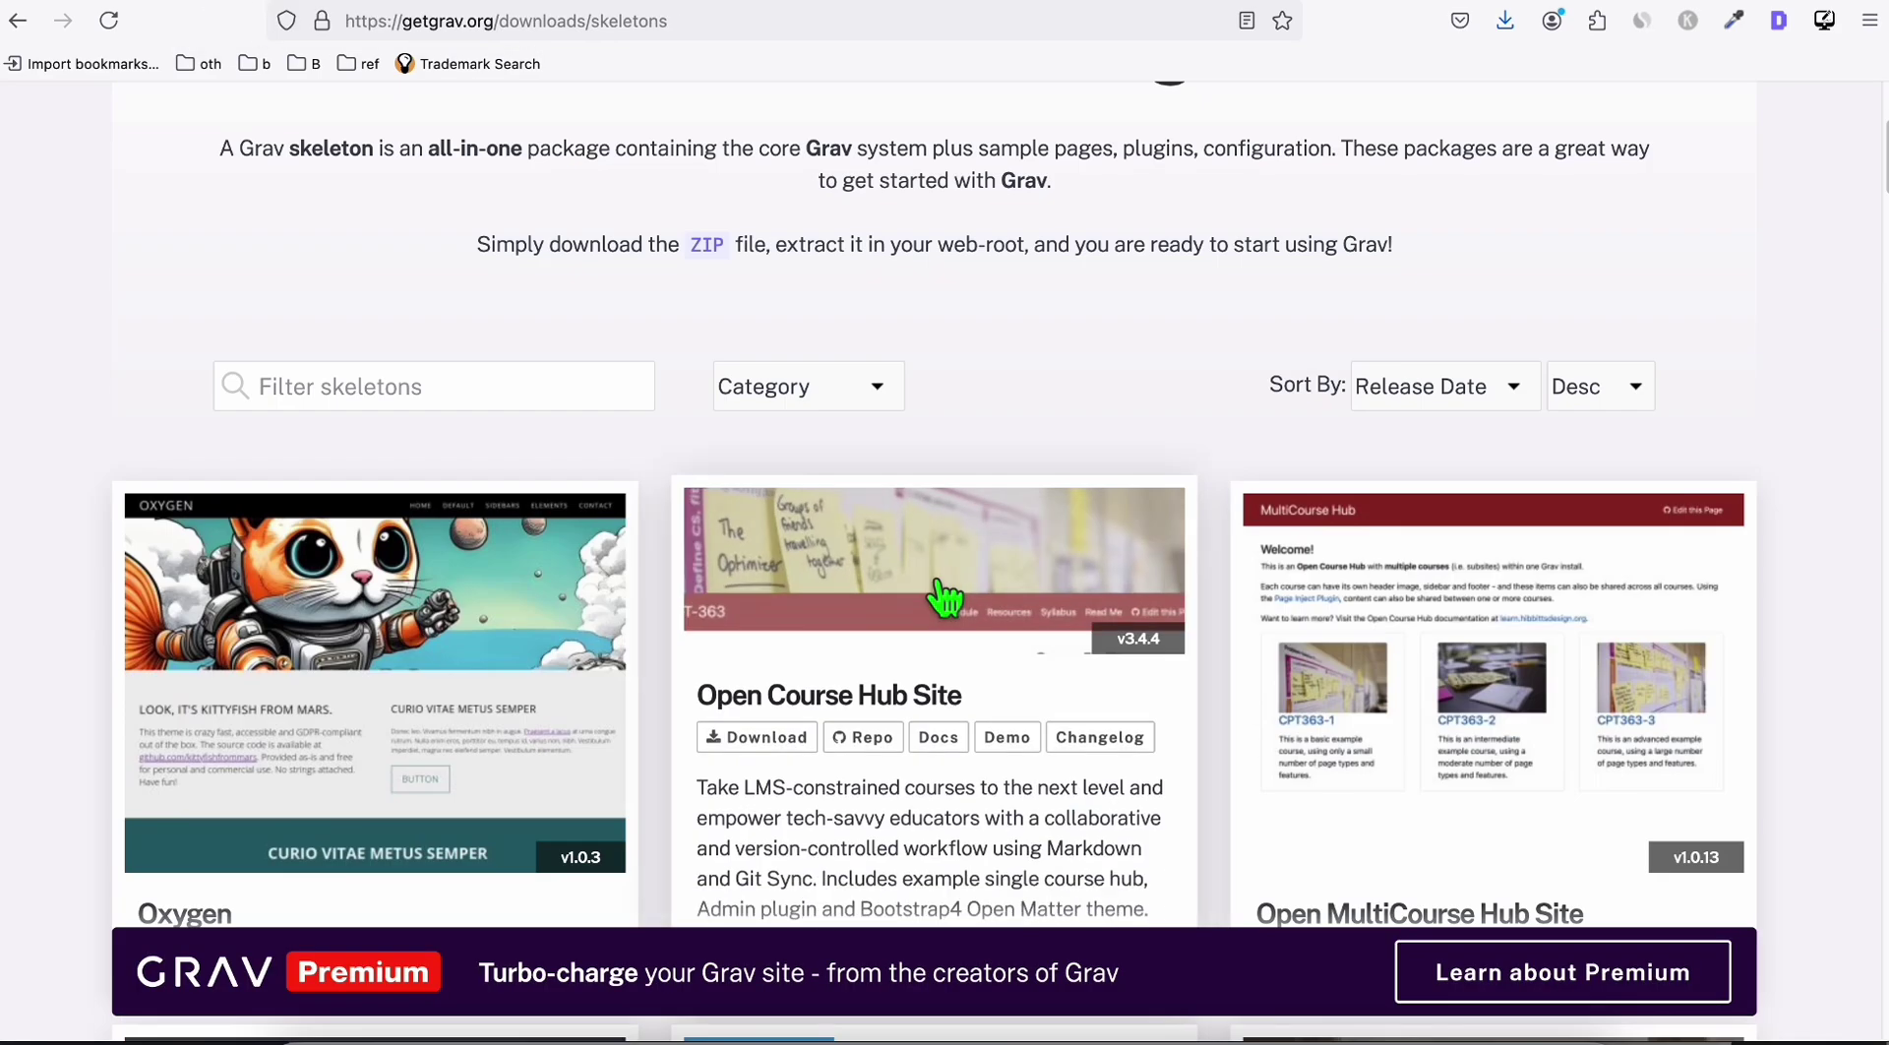
scroll(675, 653, down, 10)
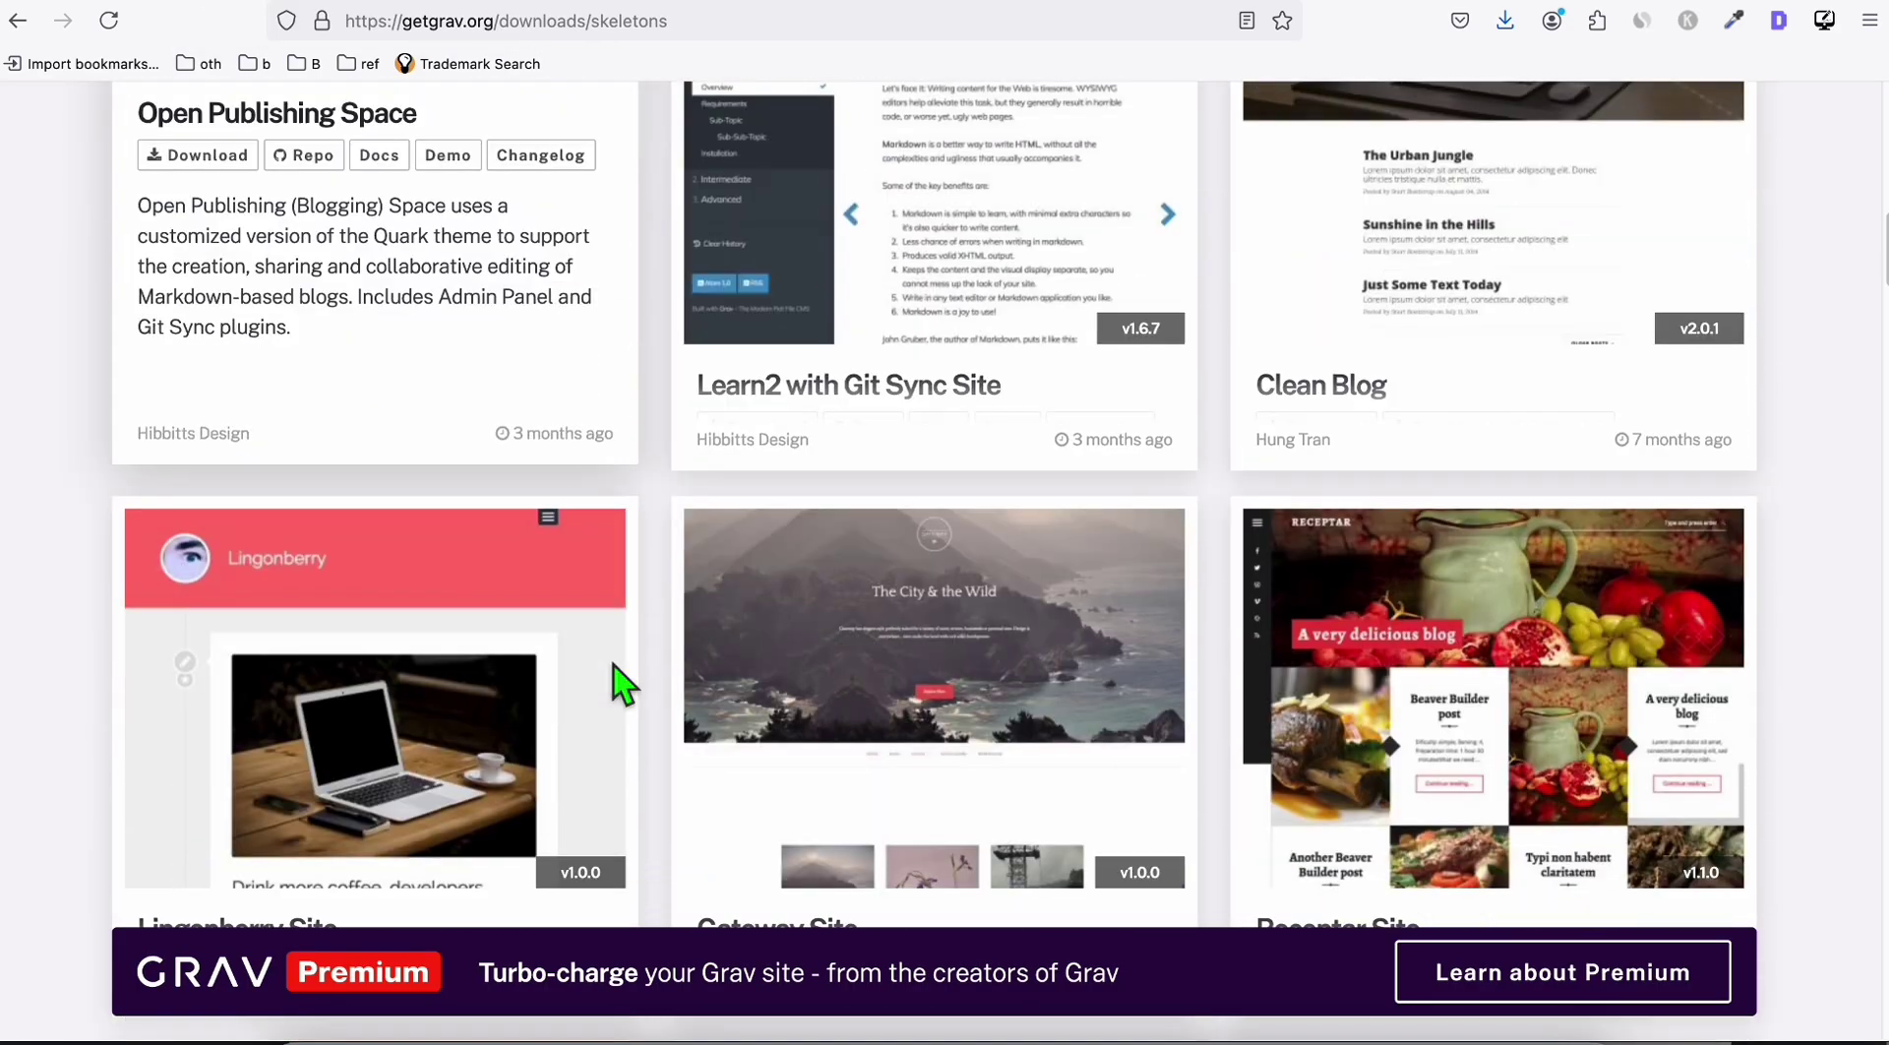
scroll(622, 686, down, 1)
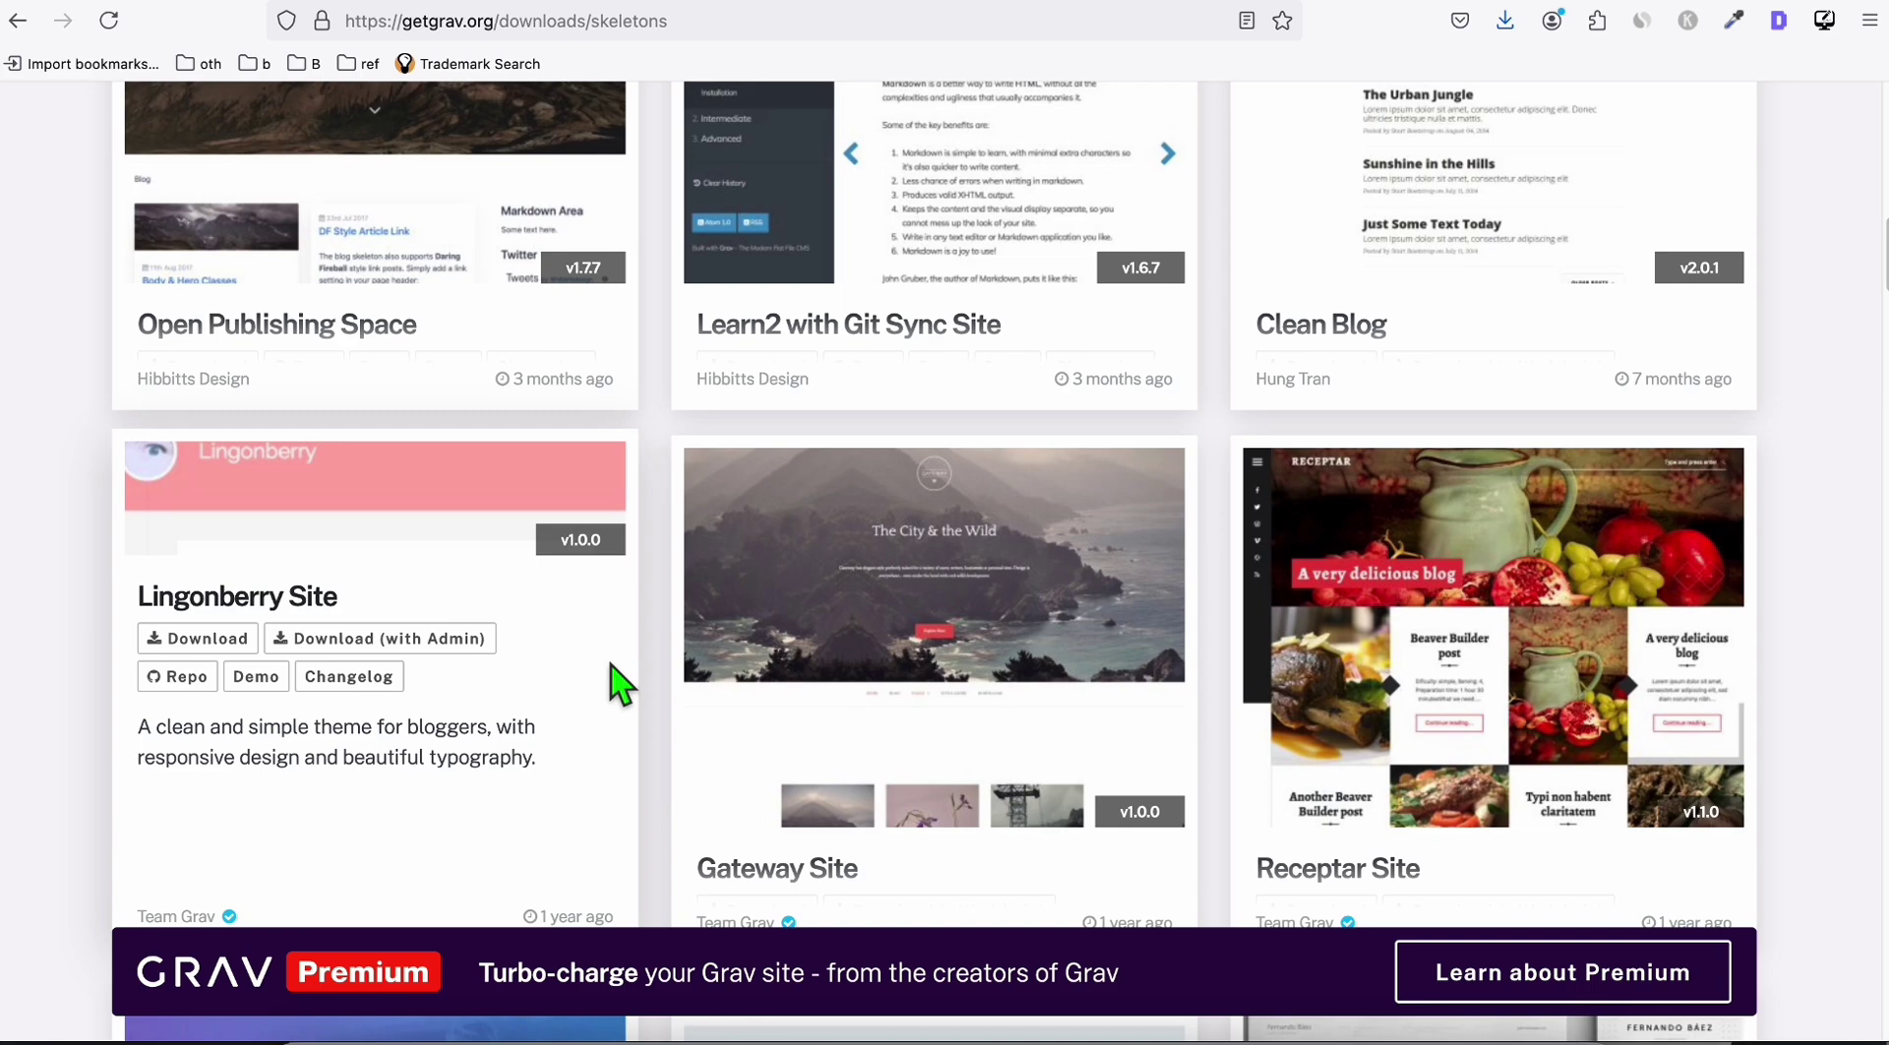
scroll(1025, 605, down, 6)
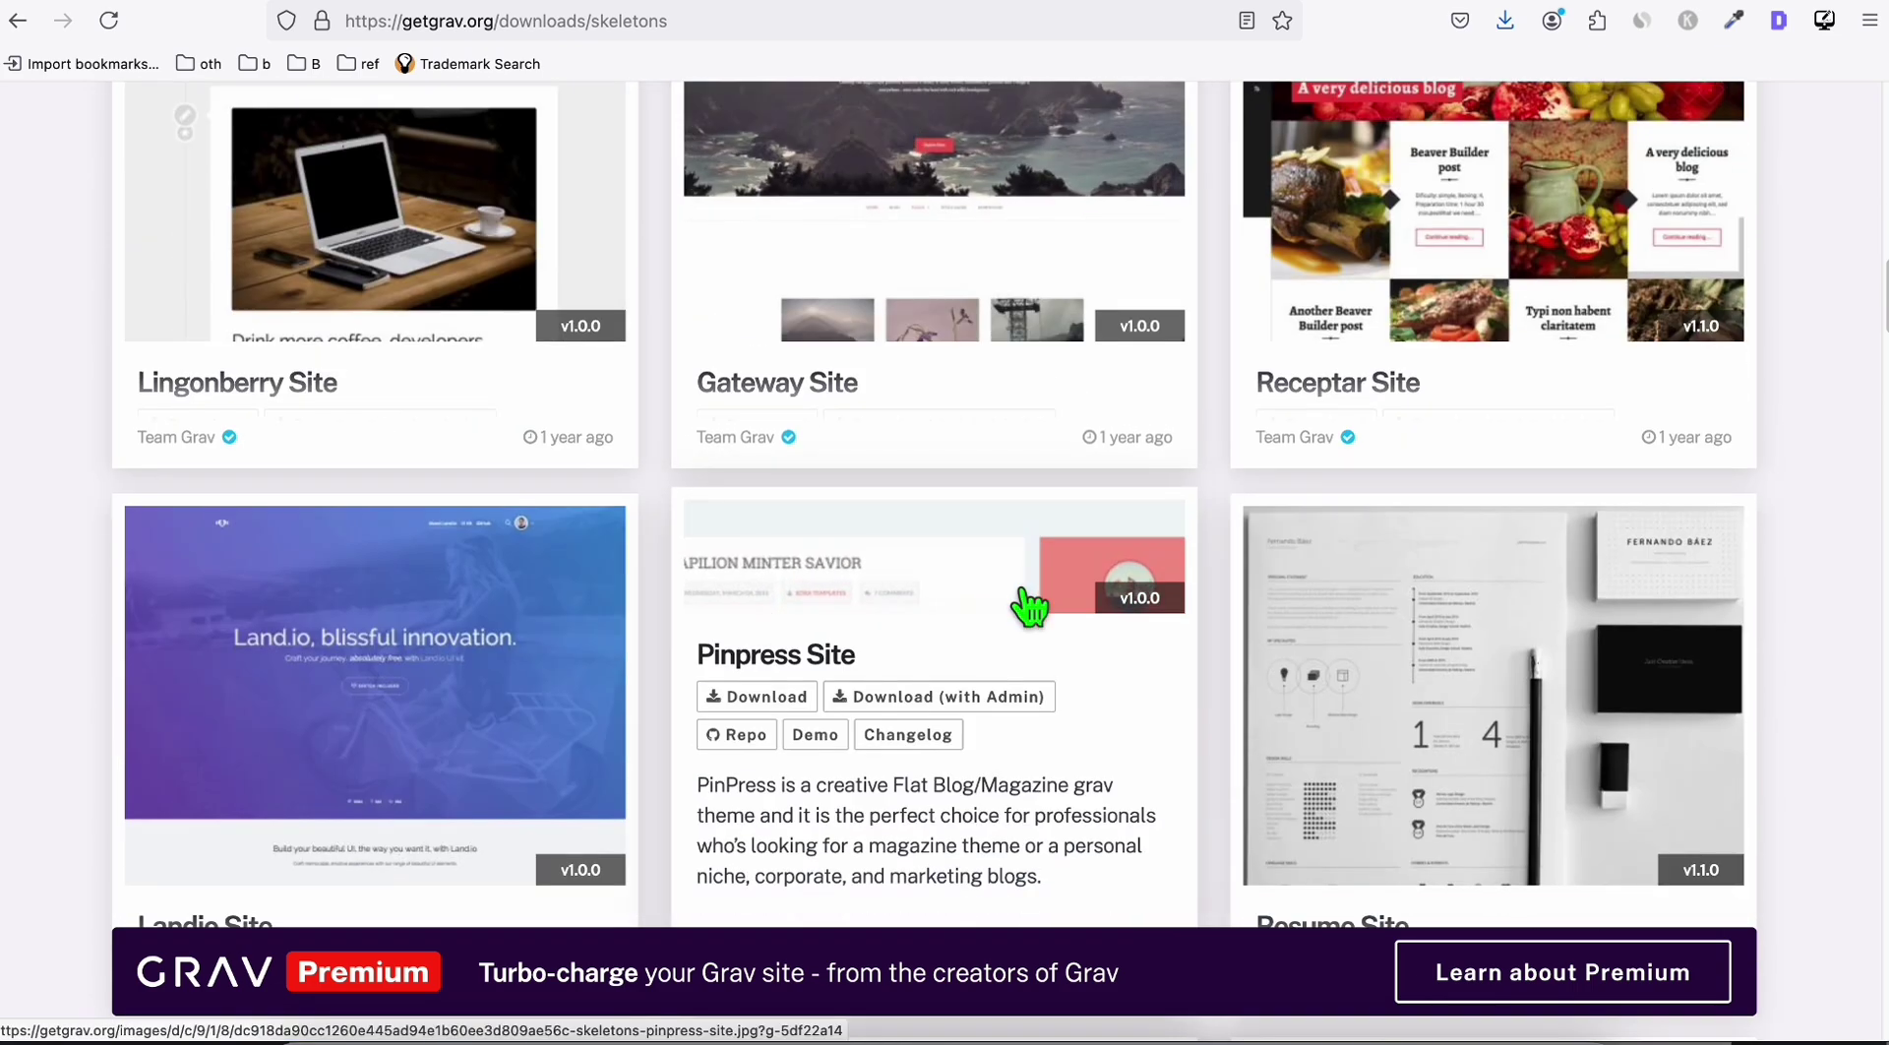
scroll(1029, 610, down, 5)
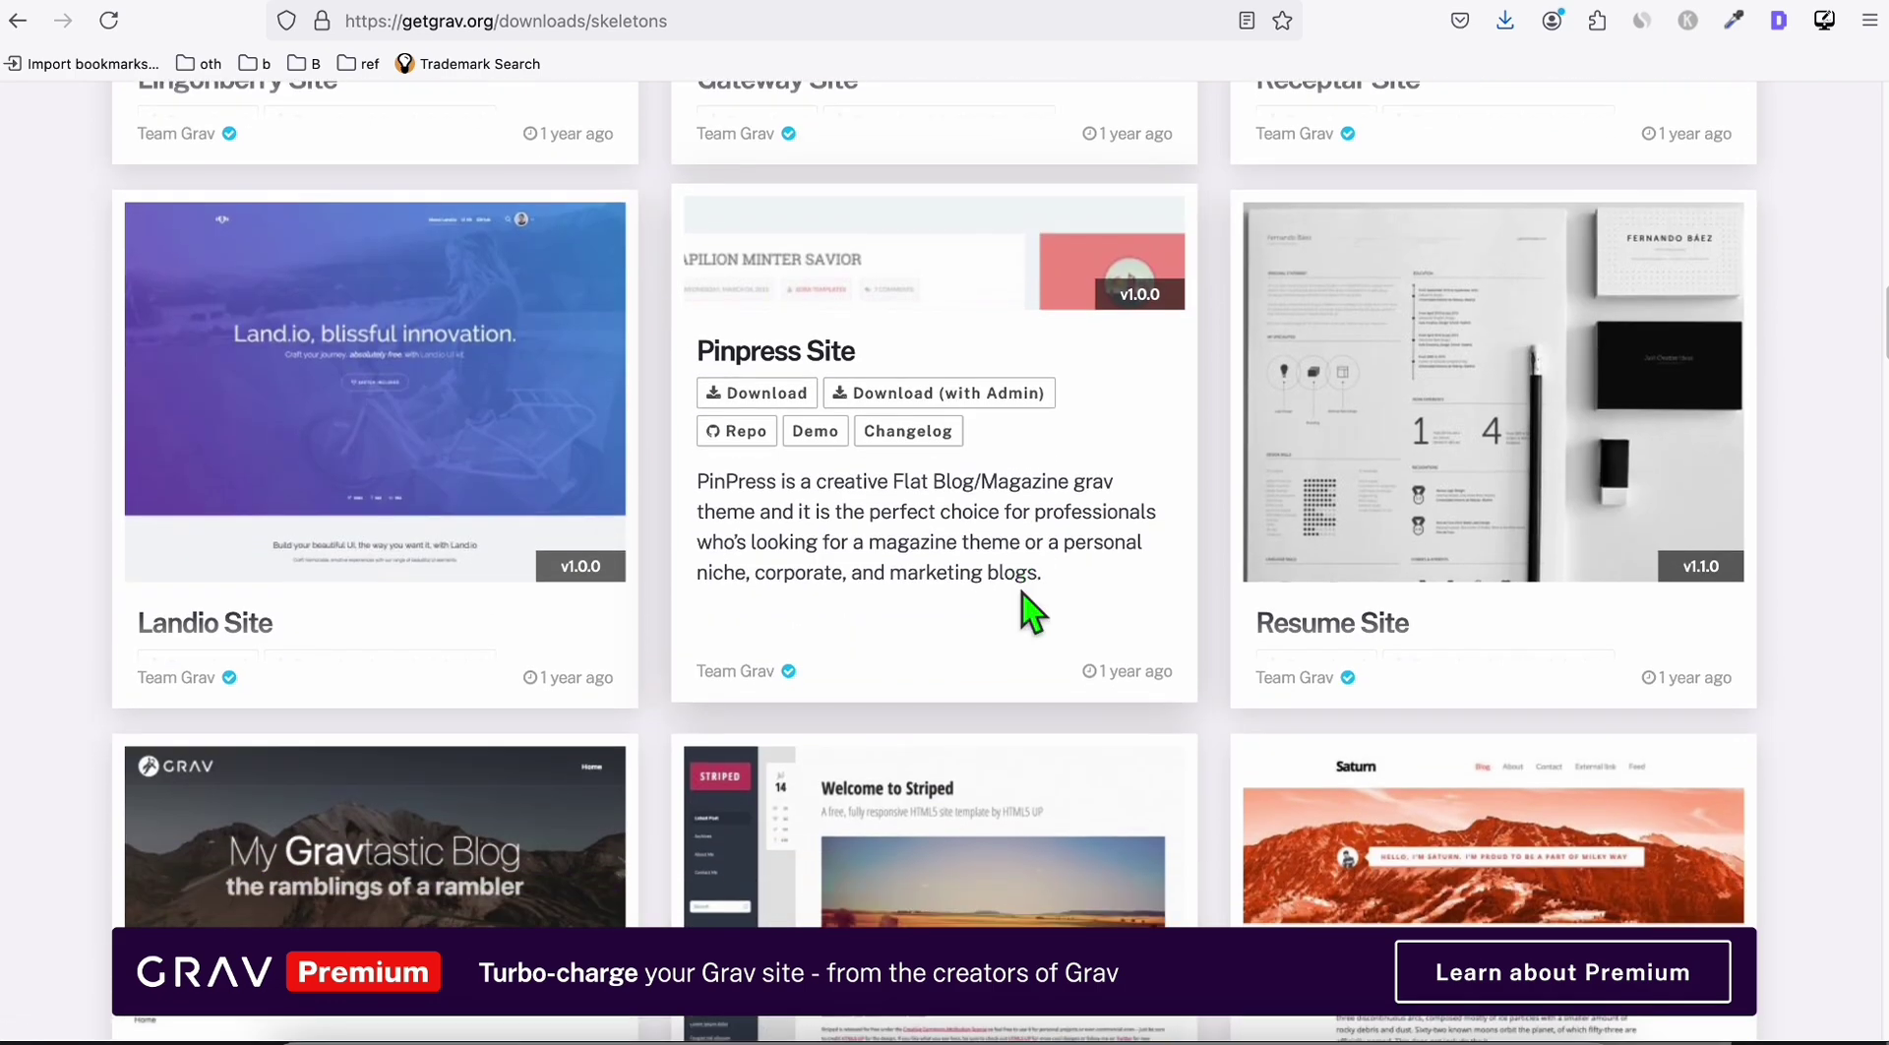